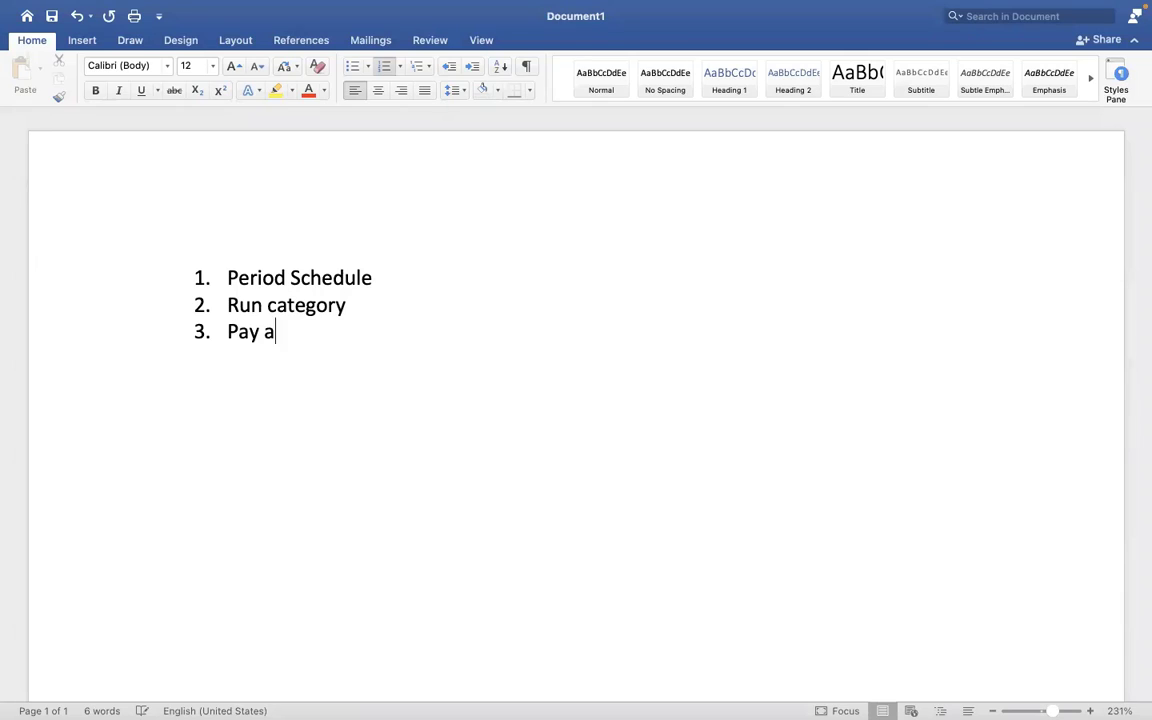
- Add 'Pay accumulations', 'Pay Group' and 'Payment election rules' as numbered items 3 to 5
{"action": "type", "text": "ions"}
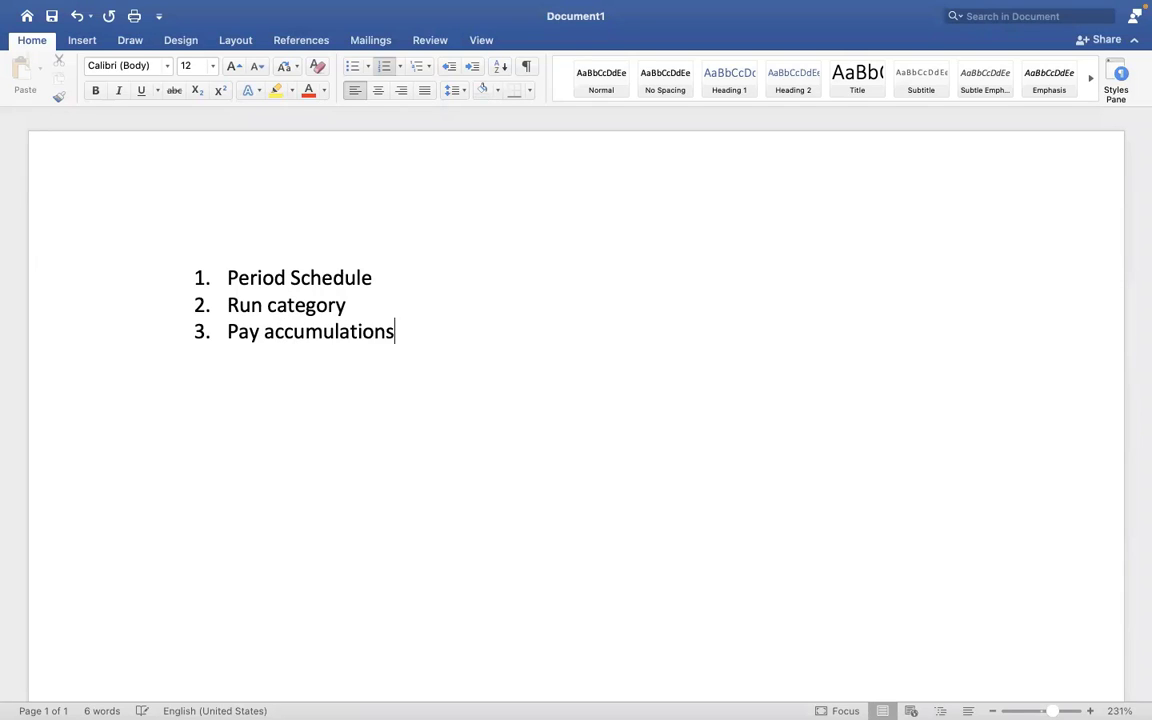
{"action": "key", "text": "Return"}
{"action": "type", "text": "Pay Group"}
{"action": "key", "text": "Return"}
{"action": "type", "text": "Pay"}
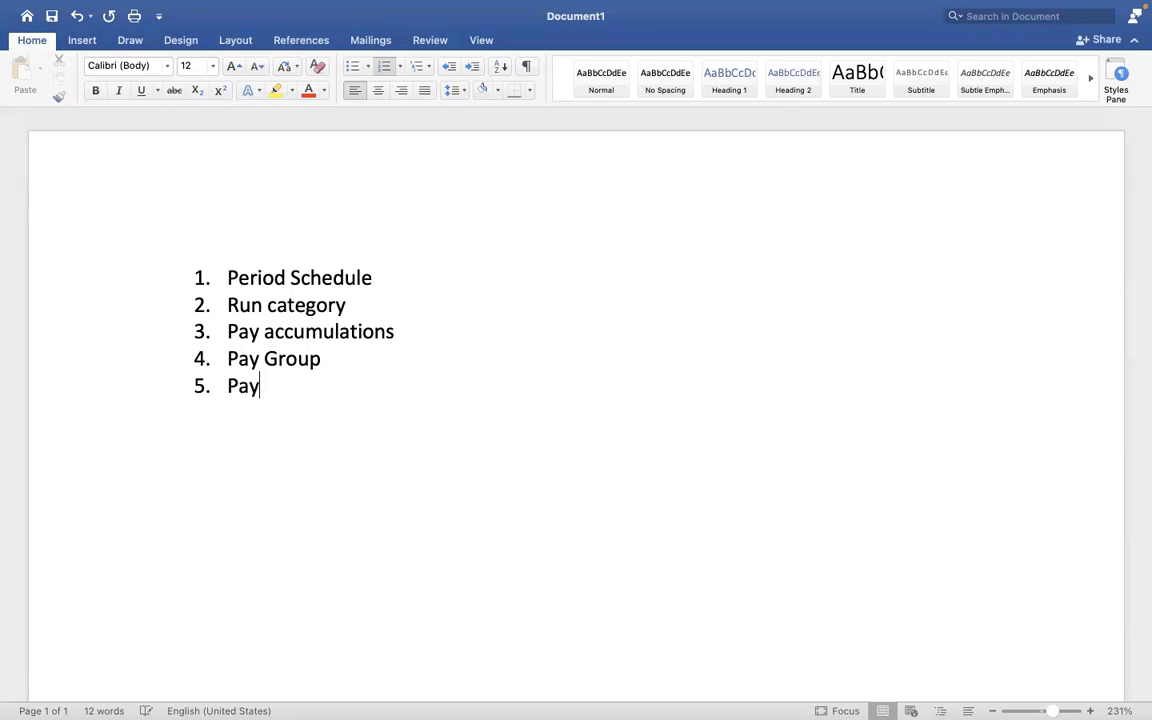
{"action": "type", "text": "ment election"}
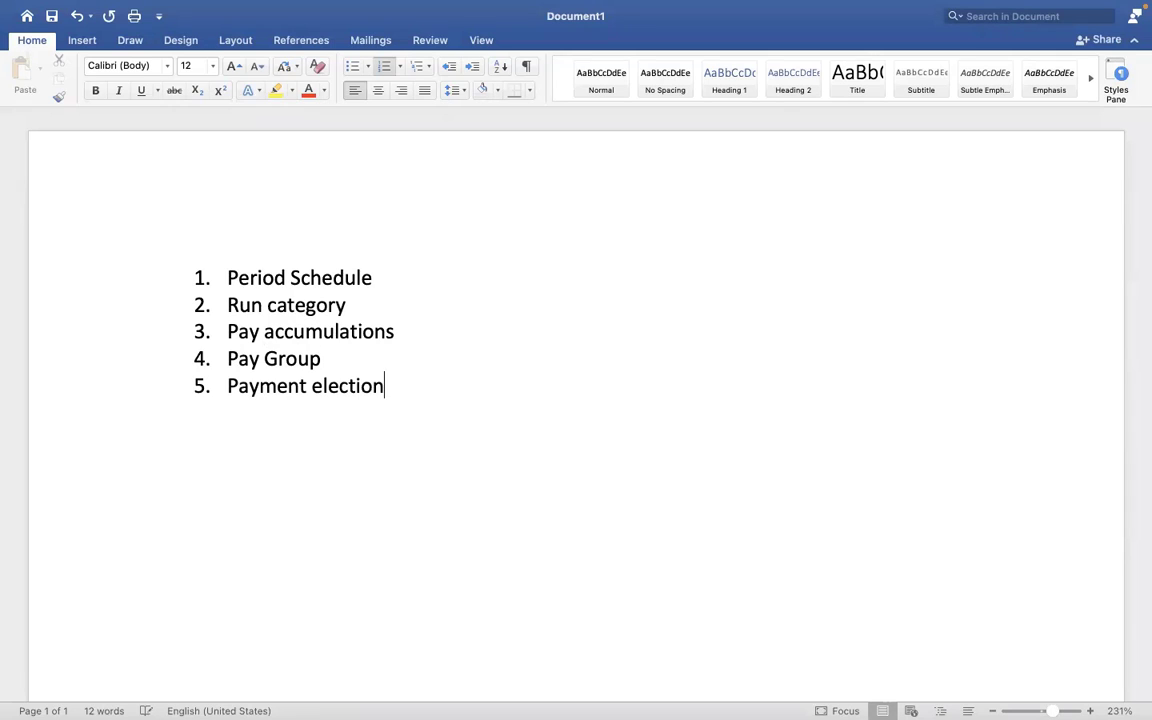
{"action": "type", "text": " rules"}
{"action": "left_click_drag", "start_coordinate": [450, 386], "coordinate": [236, 361]}
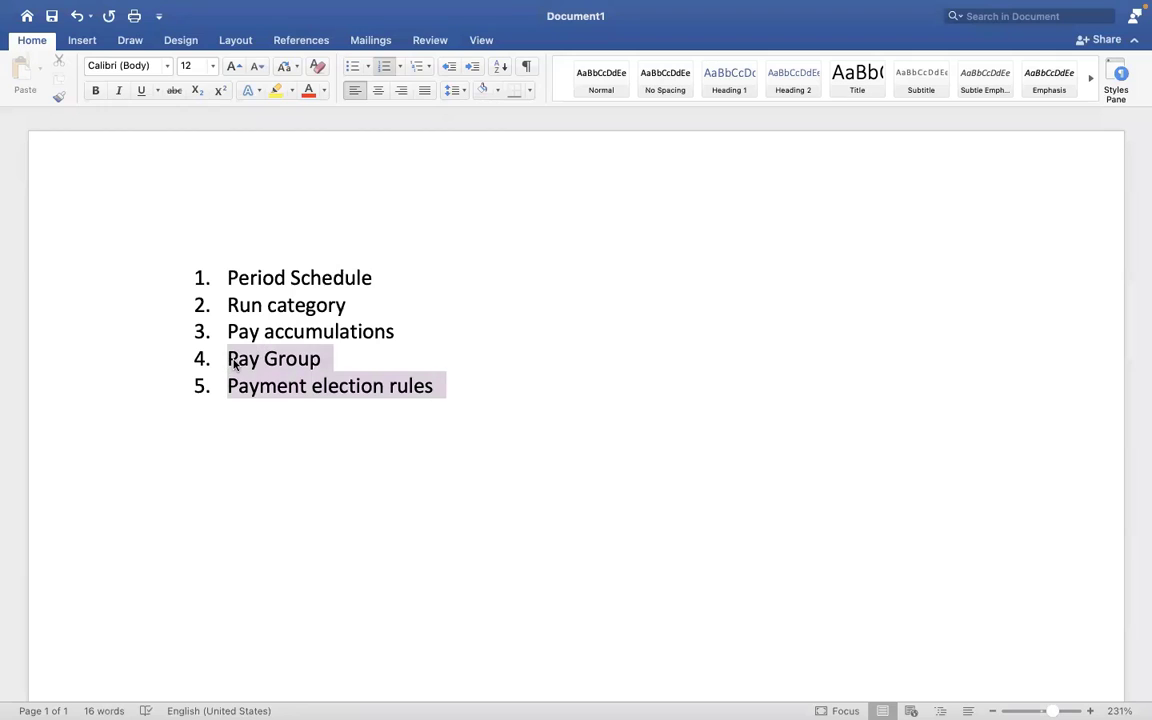
{"action": "left_click", "coordinate": [396, 394]}
{"action": "left_click", "coordinate": [334, 360]}
- Append a dash after 'Pay Group' so item 4 reads 'Pay Group -'
{"action": "type", "text": "-"}
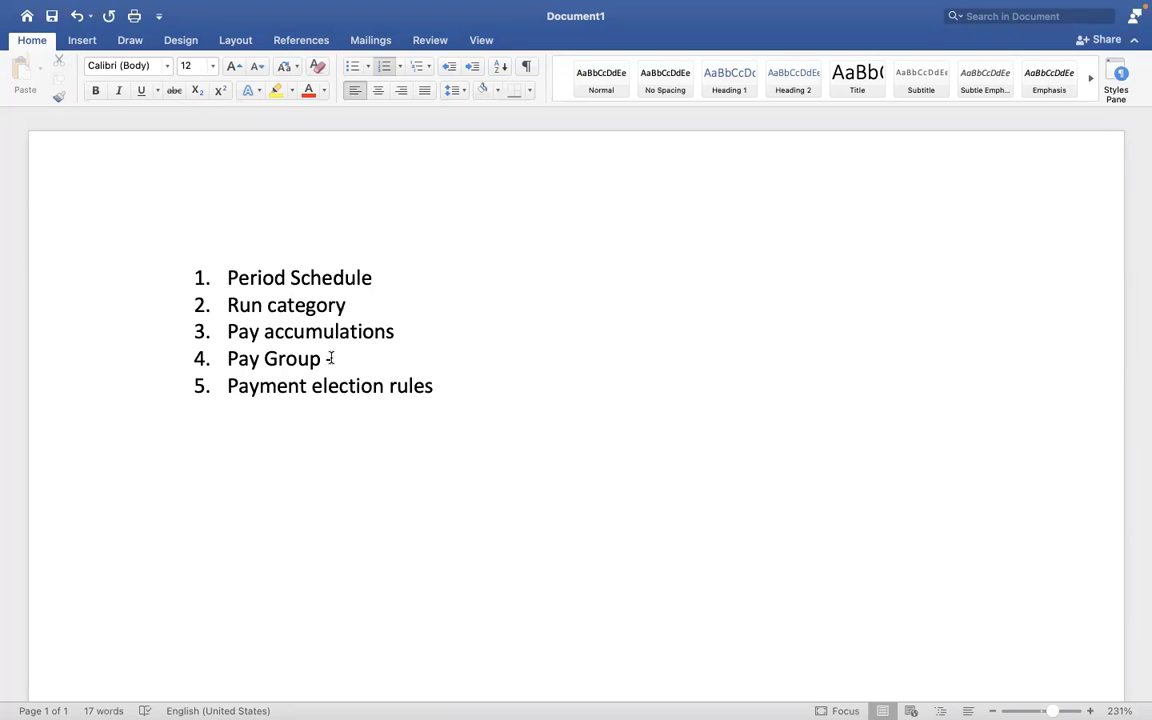
- Delete the trailing dash after 'Pay Group' in item 4
{"action": "left_click_drag", "start_coordinate": [331, 358], "coordinate": [257, 360]}
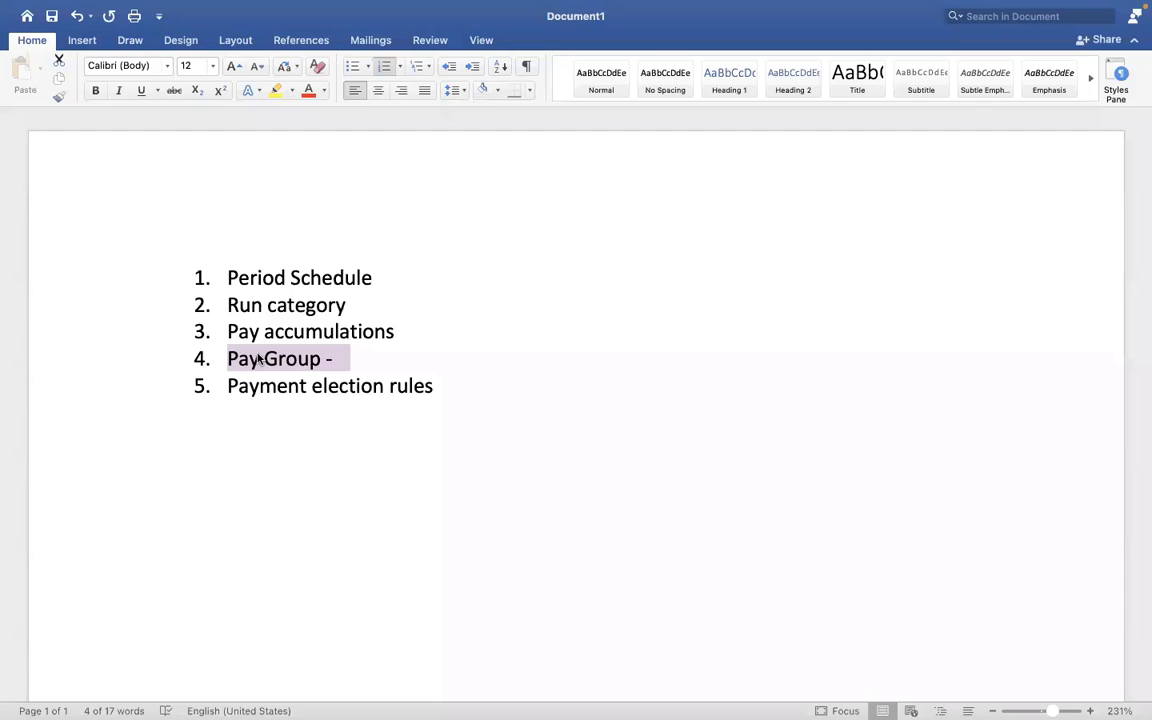
{"action": "left_click", "coordinate": [352, 360]}
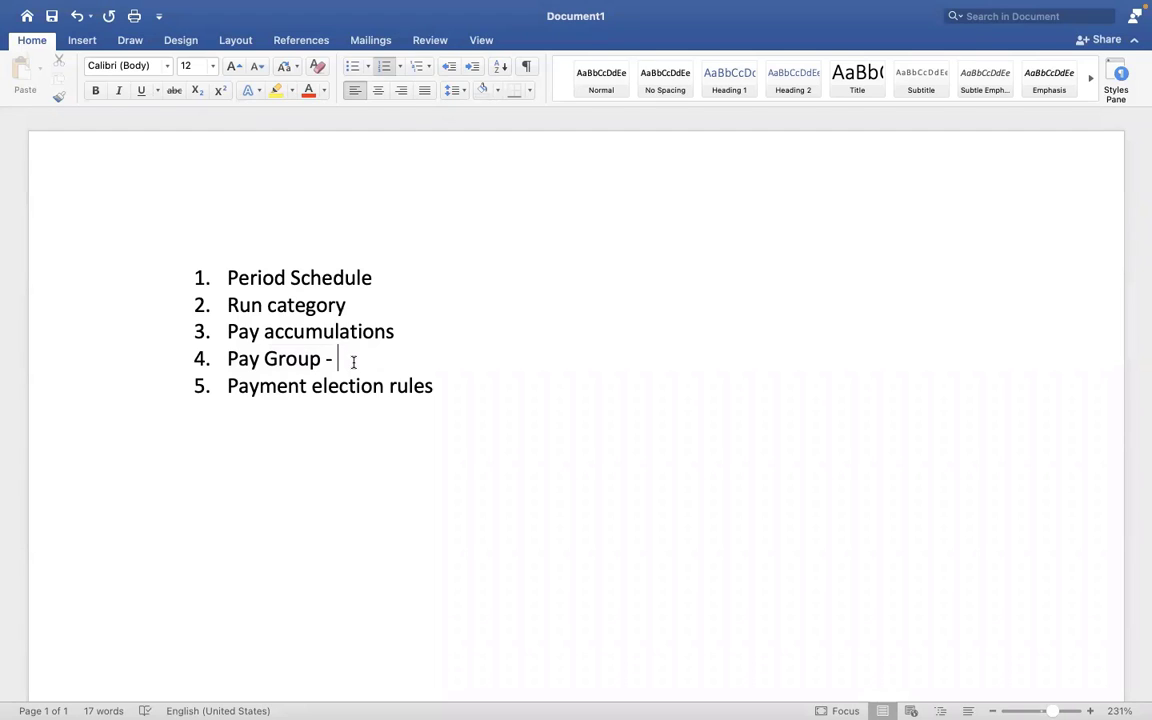
{"action": "key", "text": "BackSpace"}
{"action": "key", "text": "BackSpace"}
- Mark 'Period Schedule' and 'Run category' with asterisks, then return to Workday
{"action": "left_click", "coordinate": [376, 277]}
{"action": "type", "text": "*"}
{"action": "left_click", "coordinate": [352, 304]}
{"action": "type", "text": "*"}
{"action": "key", "text": "ctrl+Right"}
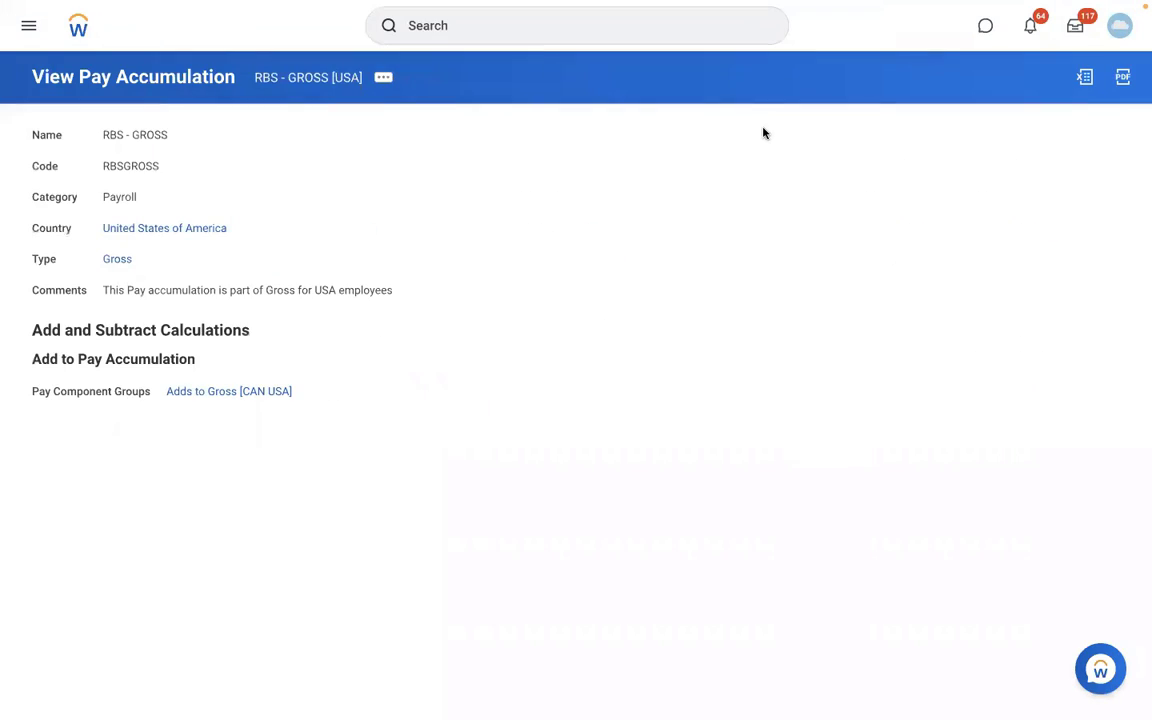
- Find and launch the Create Pay Group task through Workday search
{"action": "left_click", "coordinate": [502, 27]}
{"action": "type", "text": "c"}
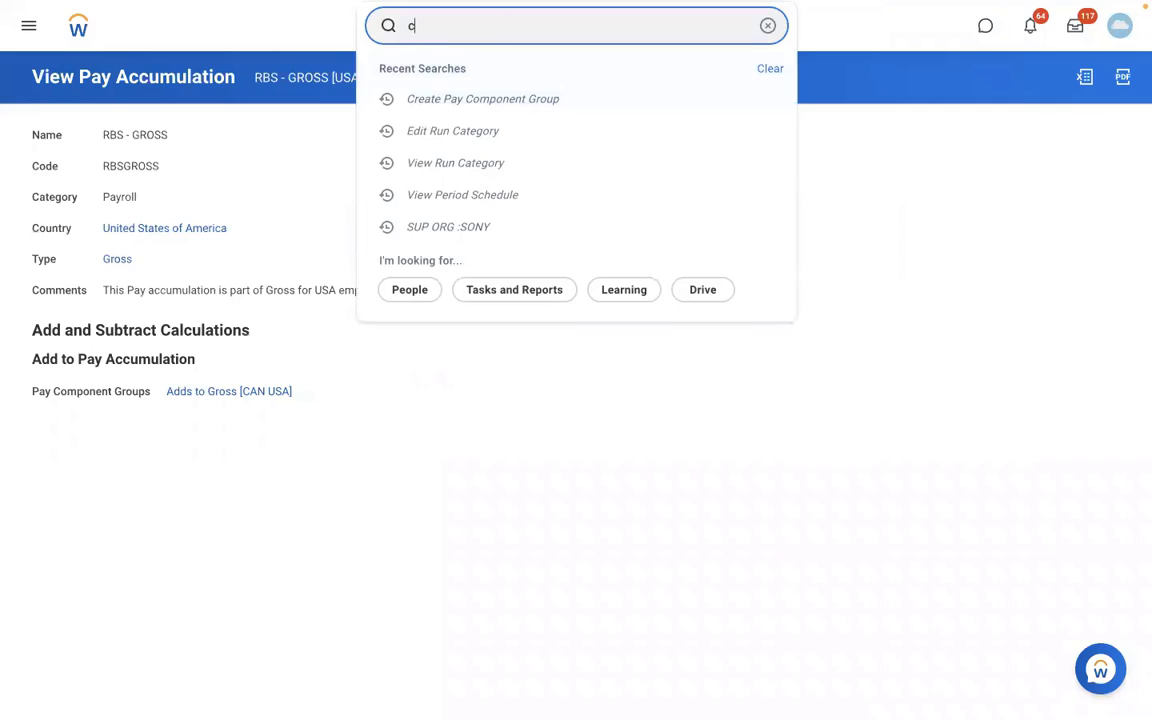
{"action": "type", "text": "reate pay group"}
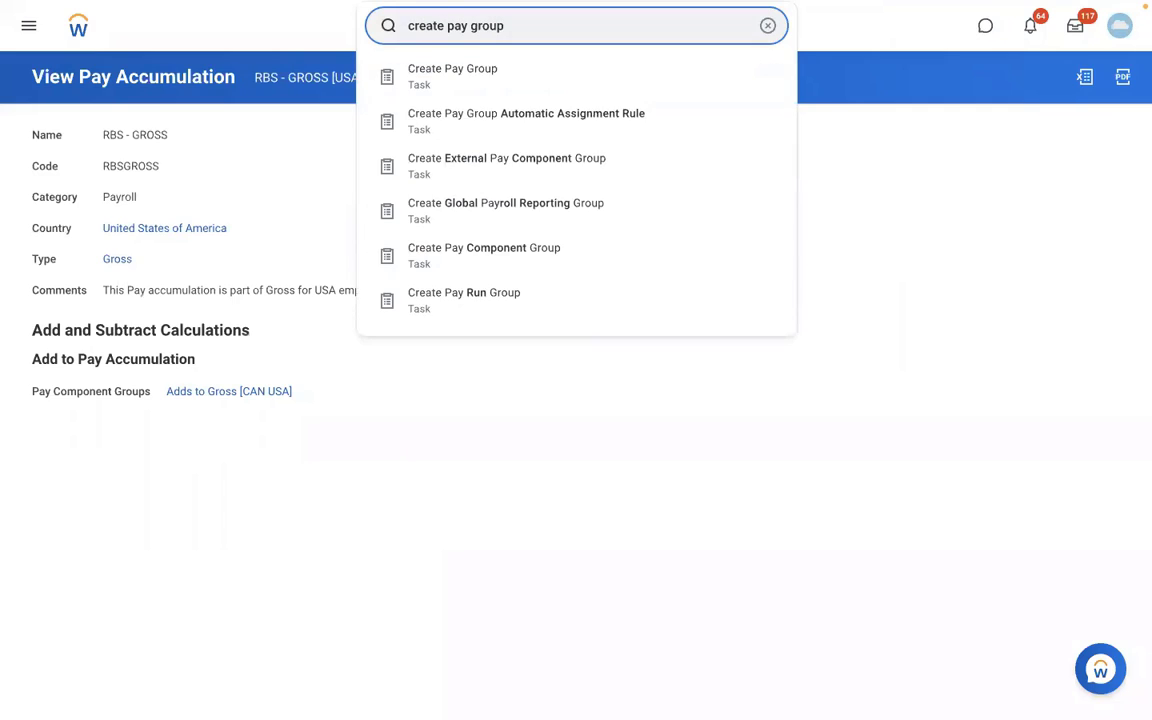
{"action": "left_click", "coordinate": [473, 77]}
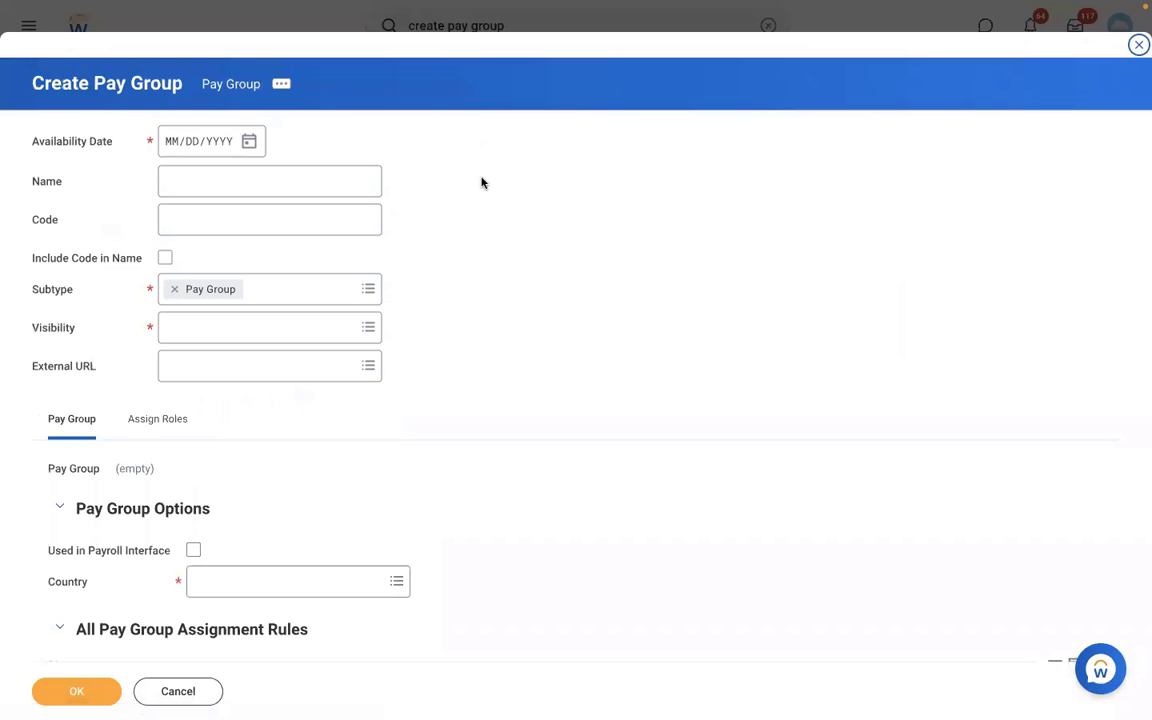
- Enter availability date 01/01/2022, name 'DMD - Monthly PYG', code DMDMPYG and visibility Everyone
{"action": "left_click", "coordinate": [173, 147]}
{"action": "type", "text": "01012022"}
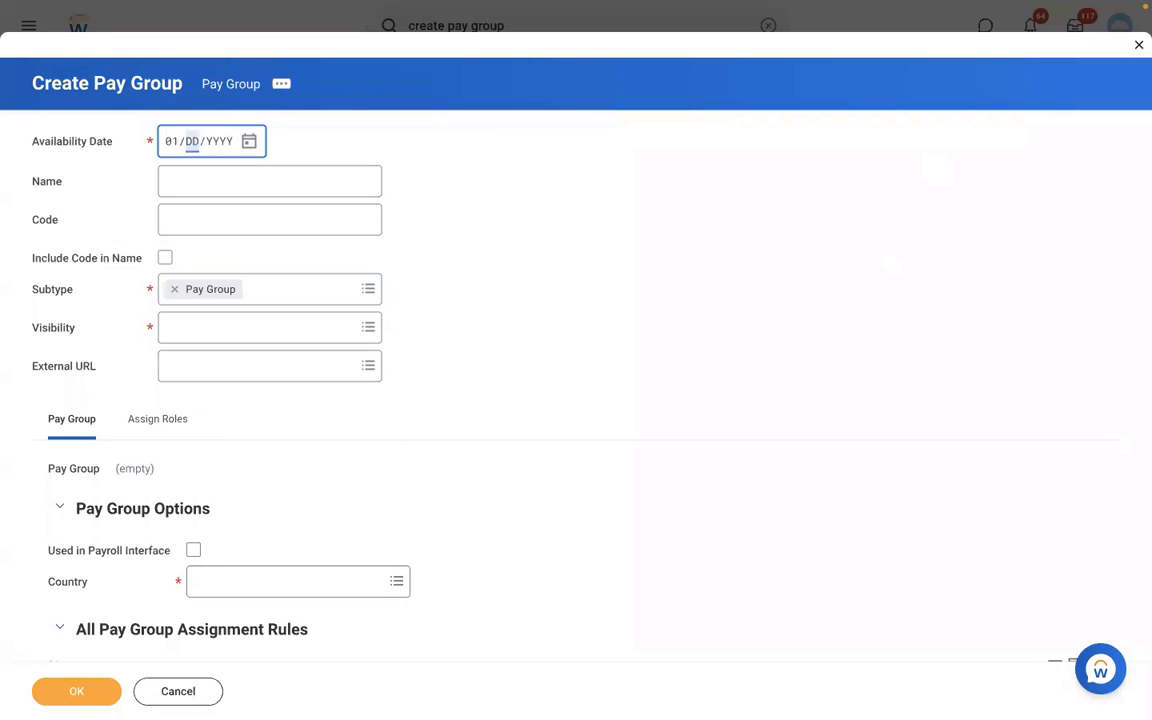
{"action": "left_click", "coordinate": [237, 191]}
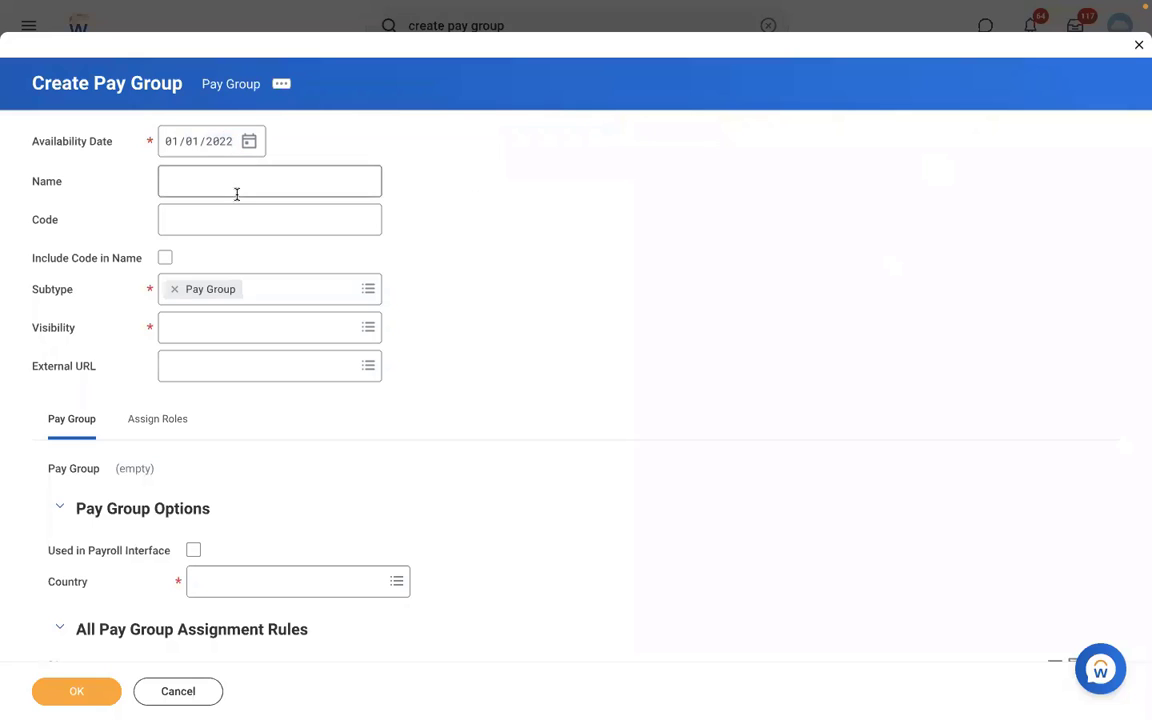
{"action": "type", "text": "DMD"}
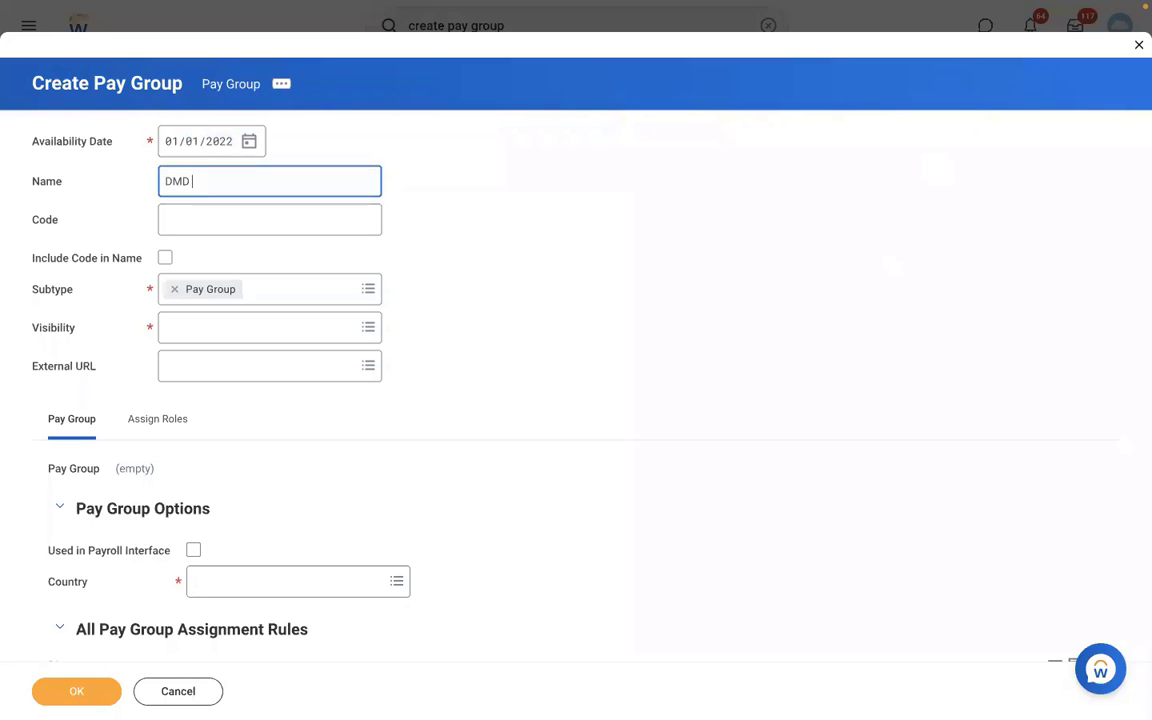
{"action": "type", "text": " - Monthly PYG"}
{"action": "left_click", "coordinate": [187, 229]}
{"action": "type", "text": "DMD"}
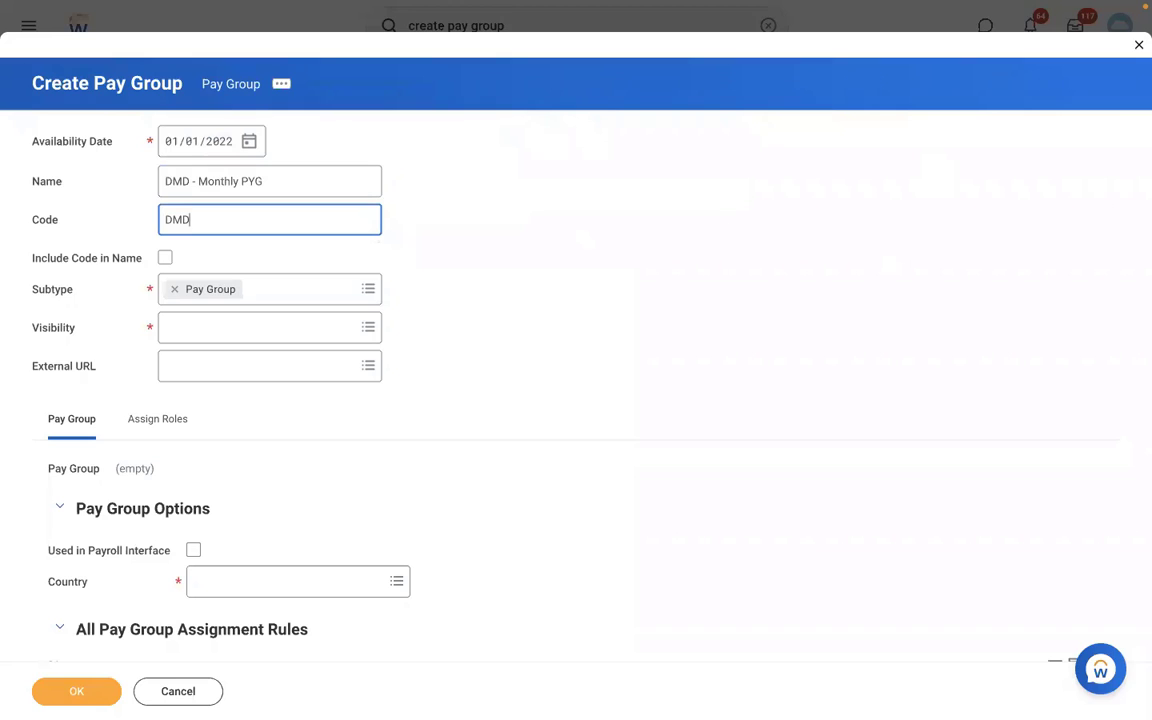
{"action": "type", "text": "MPYG"}
{"action": "left_click", "coordinate": [183, 330]}
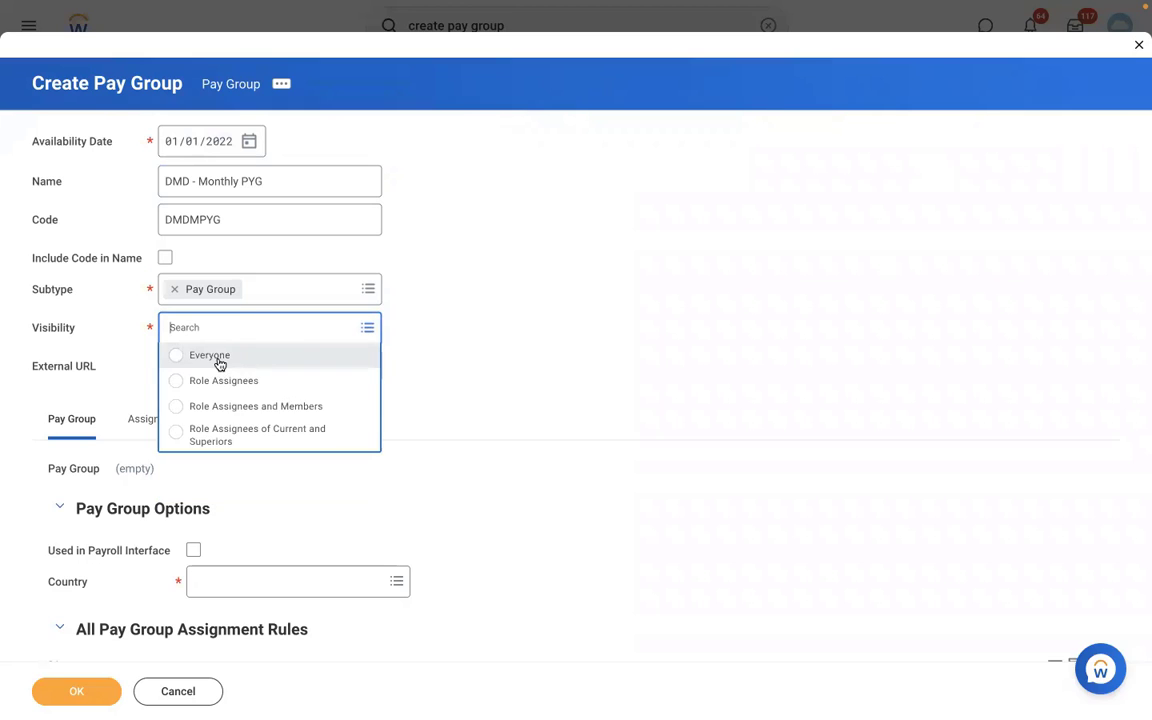
{"action": "left_click", "coordinate": [210, 356]}
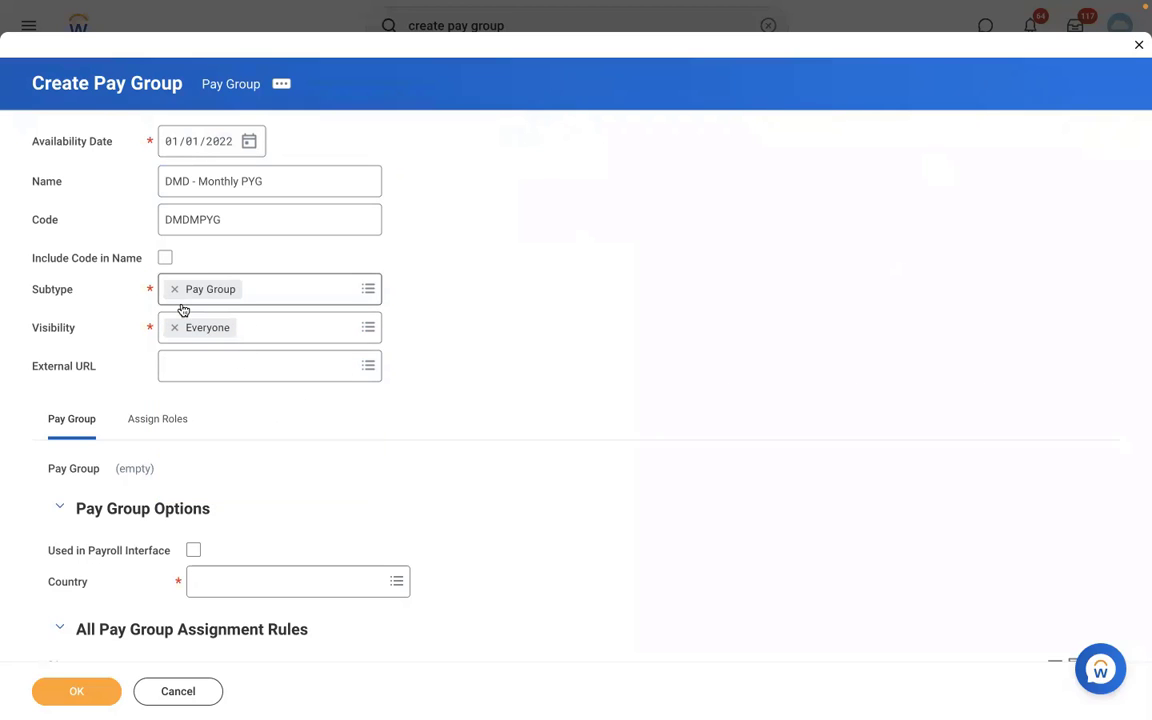
{"action": "left_click", "coordinate": [190, 184]}
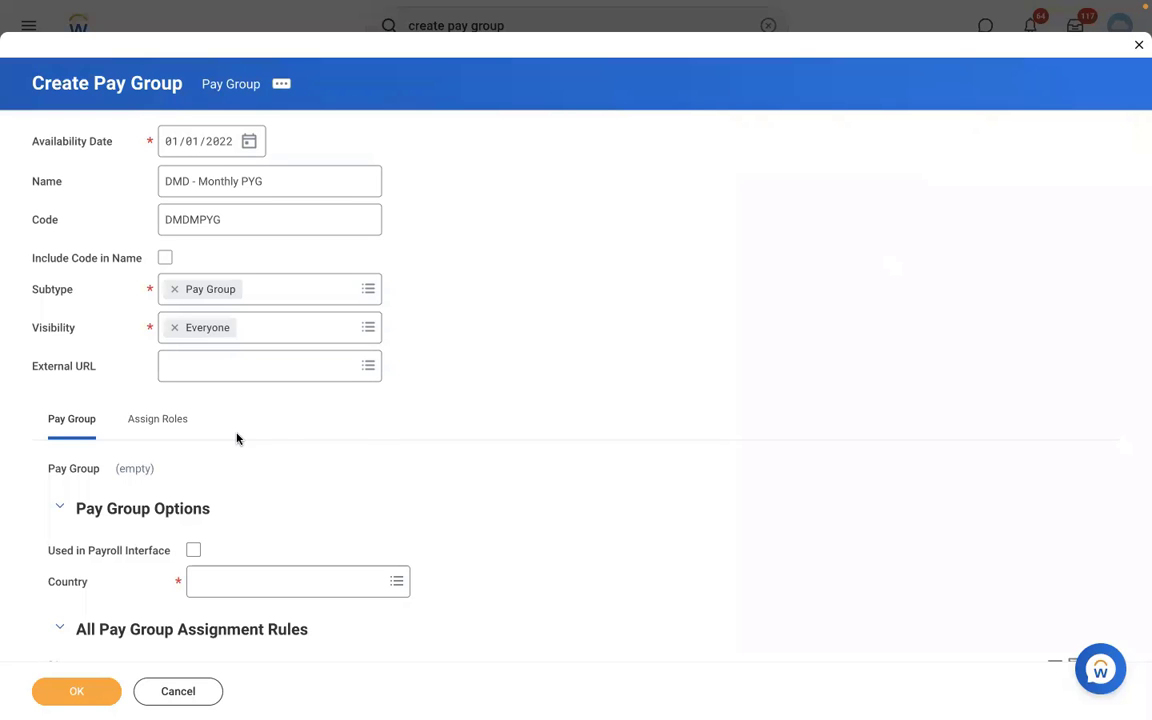
- Choose United States of America as country, leaving Used in Payroll Interface unticked
{"action": "scroll", "coordinate": [366, 437], "scroll_direction": "down", "scroll_amount": 3}
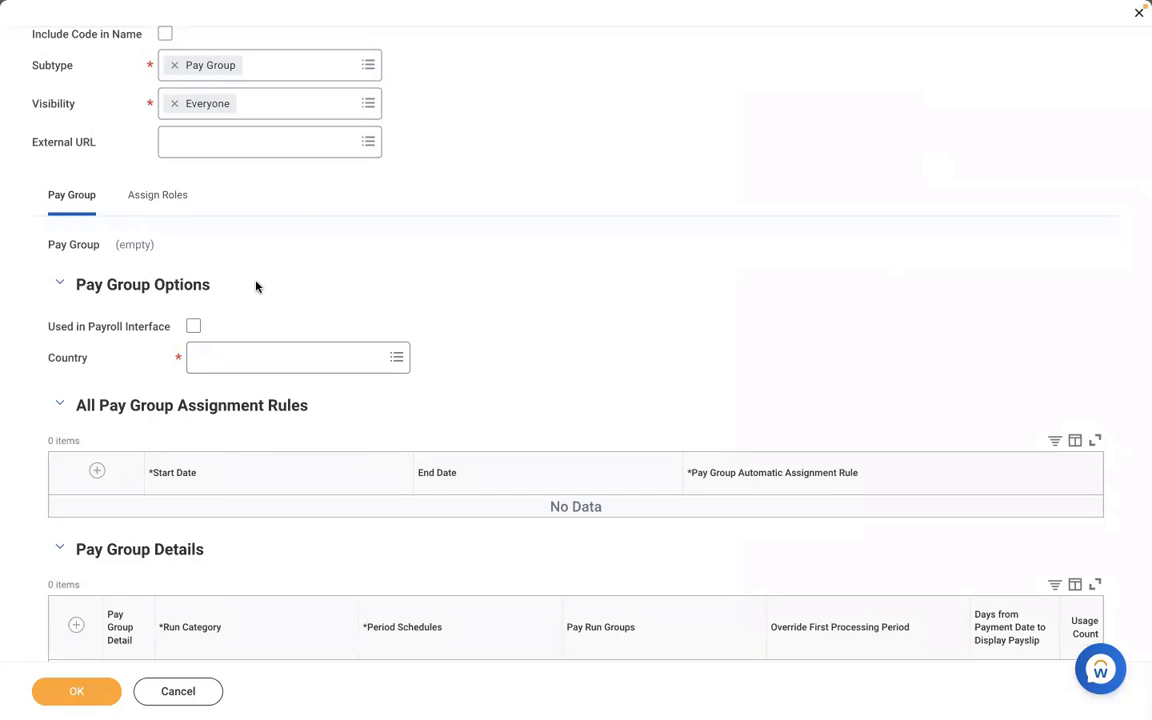
{"action": "left_click", "coordinate": [194, 327]}
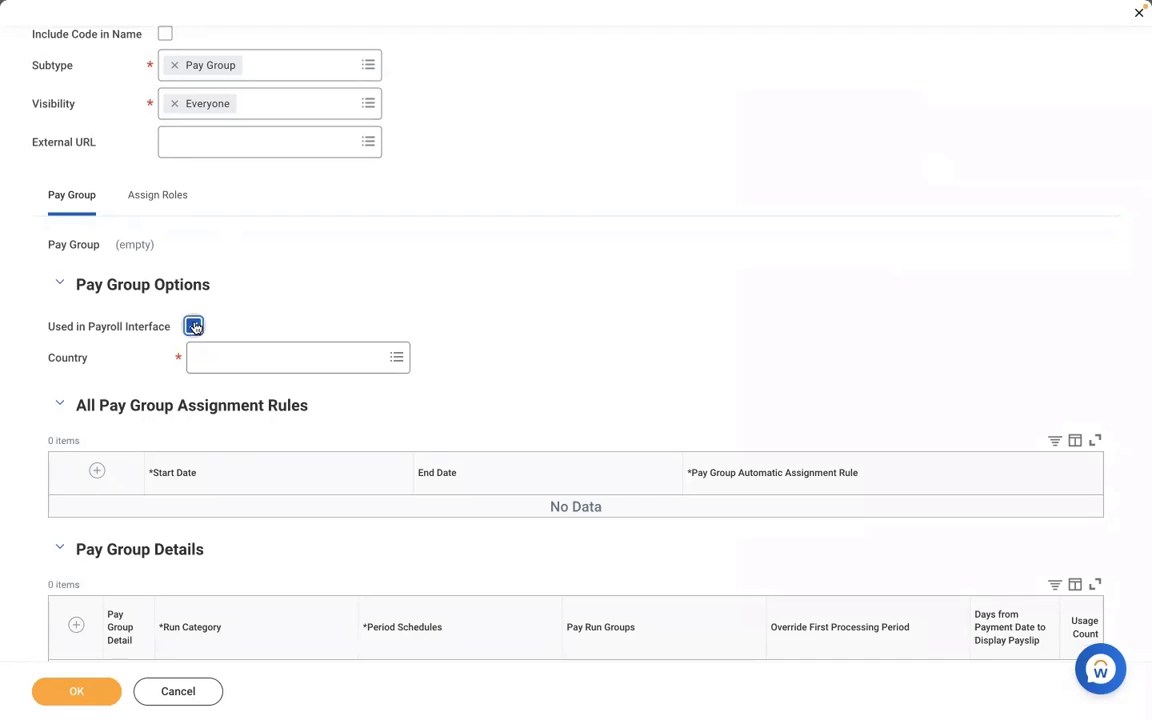
{"action": "left_click", "coordinate": [277, 358]}
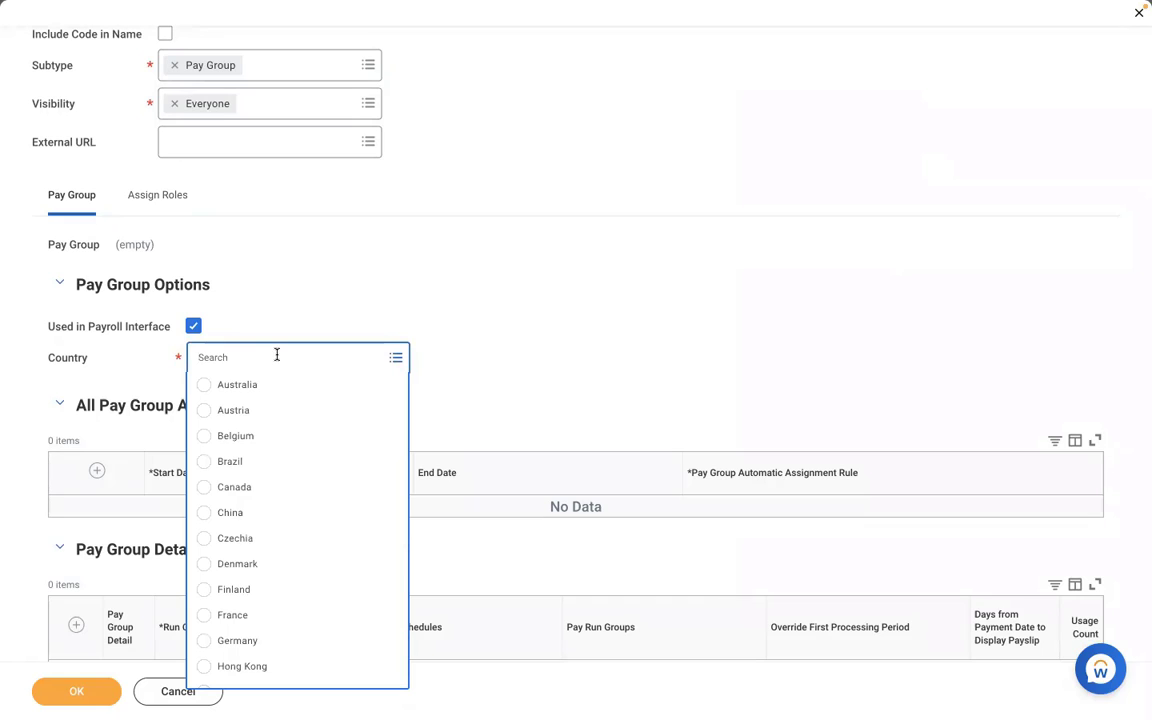
{"action": "left_click", "coordinate": [235, 300]}
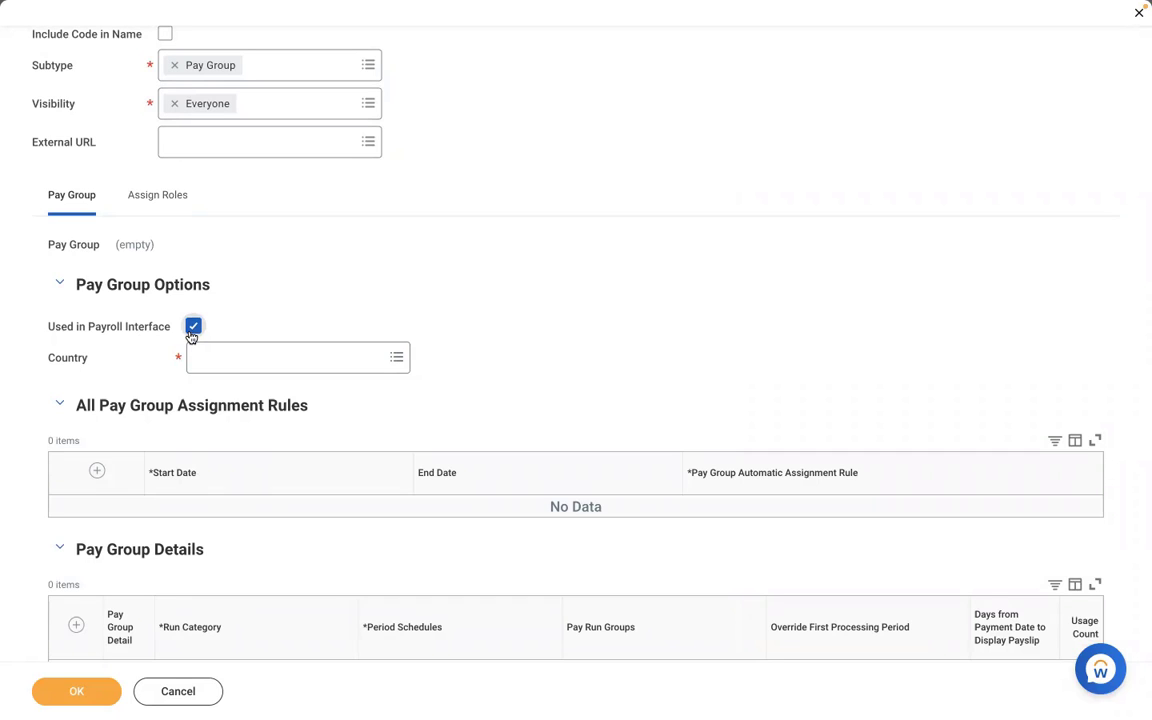
{"action": "left_click", "coordinate": [192, 327]}
{"action": "left_click", "coordinate": [249, 357]}
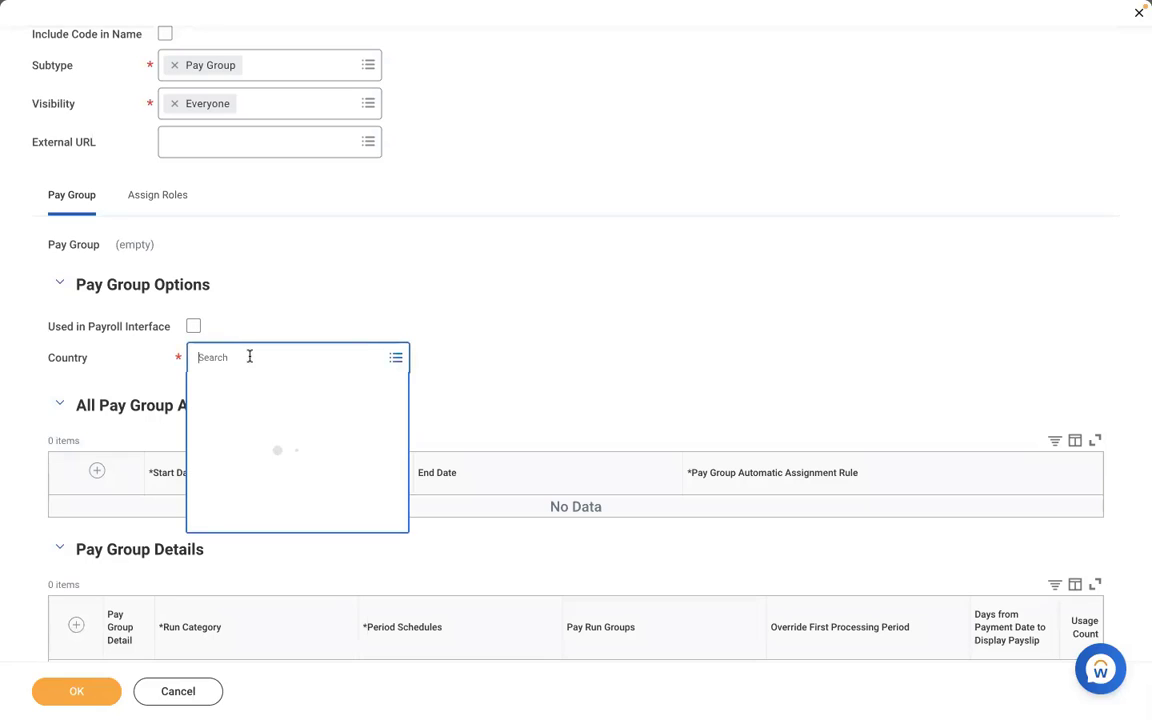
{"action": "left_click", "coordinate": [257, 461]}
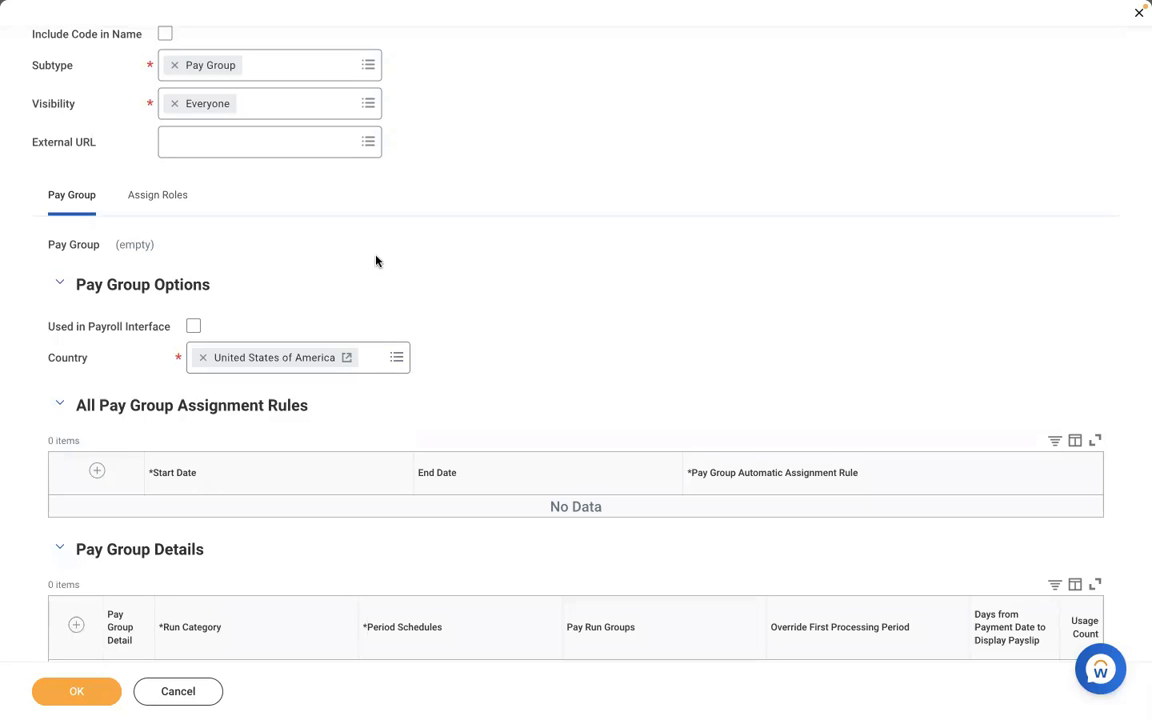
- Add a pay group detail row with run category RBS - Regular Run Category
{"action": "scroll", "coordinate": [377, 259], "scroll_direction": "down", "scroll_amount": 1}
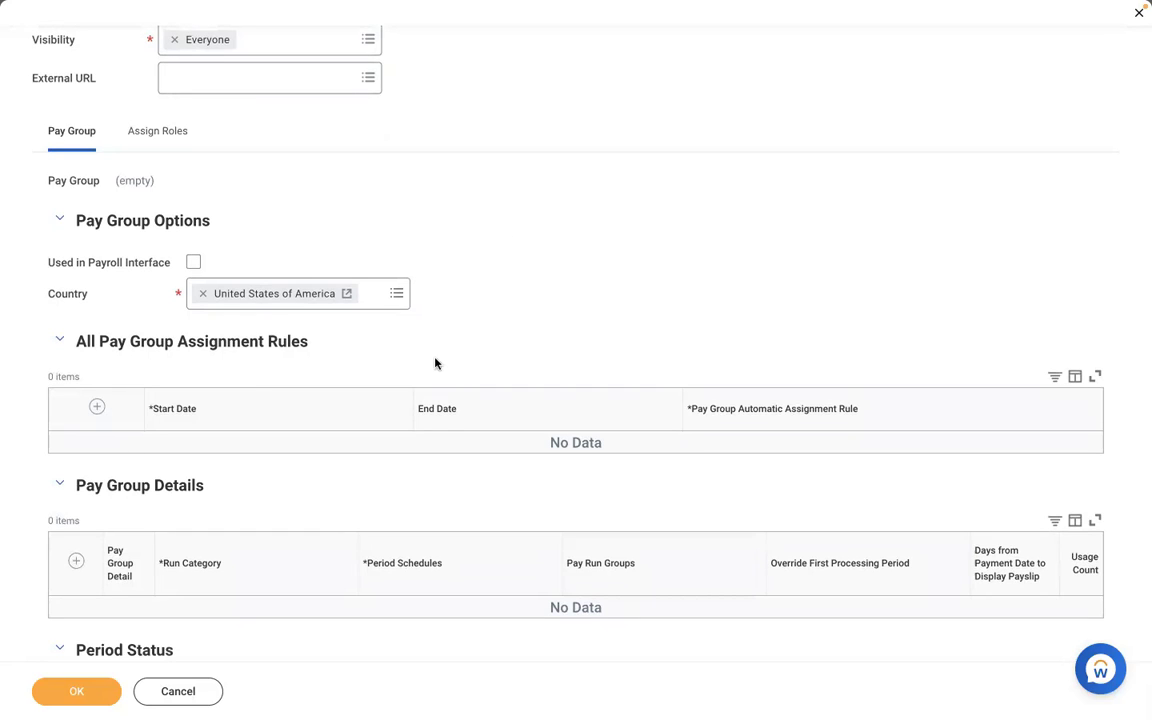
{"action": "scroll", "coordinate": [435, 363], "scroll_direction": "down", "scroll_amount": 3}
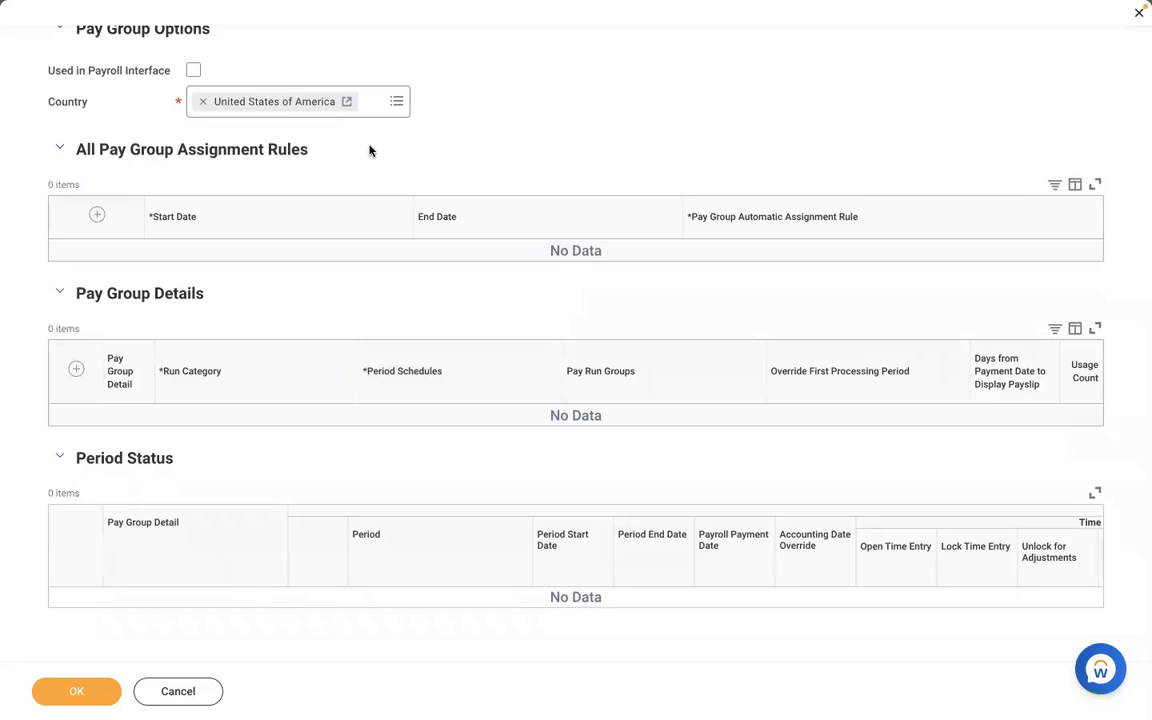
{"action": "scroll", "coordinate": [519, 133], "scroll_direction": "down", "scroll_amount": 1}
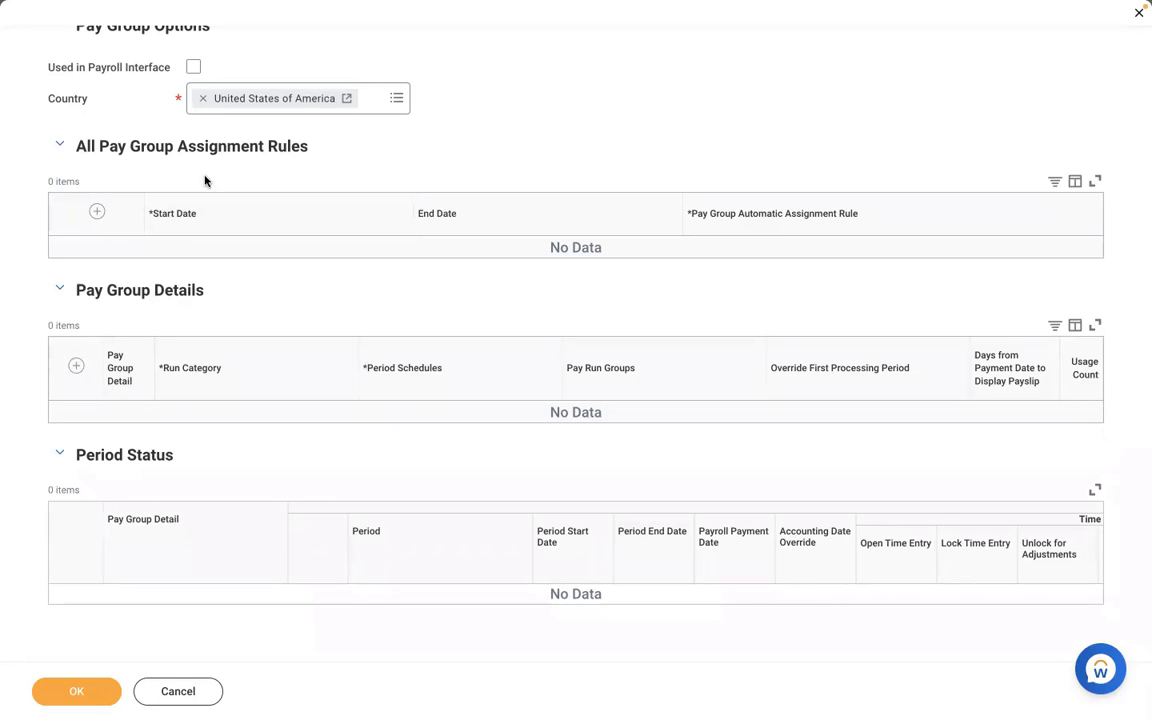
{"action": "left_click", "coordinate": [75, 368]}
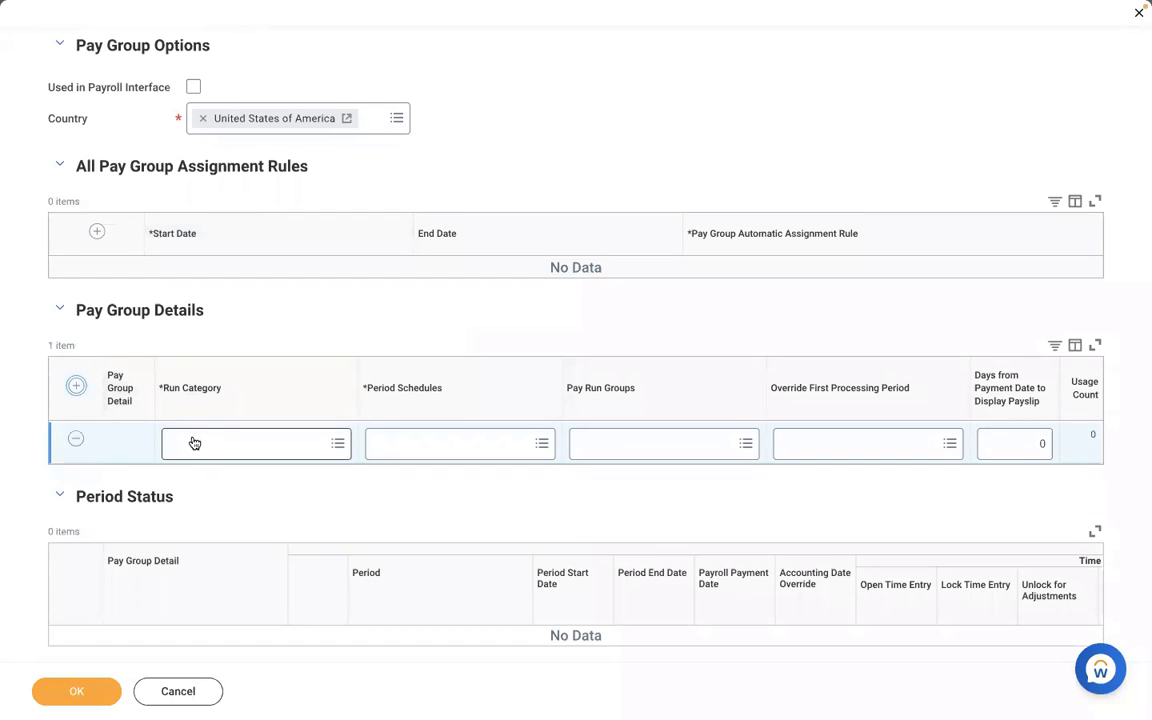
{"action": "left_click", "coordinate": [194, 443]}
{"action": "left_click", "coordinate": [530, 125]}
{"action": "left_click", "coordinate": [235, 449]}
{"action": "type", "text": "RBS"}
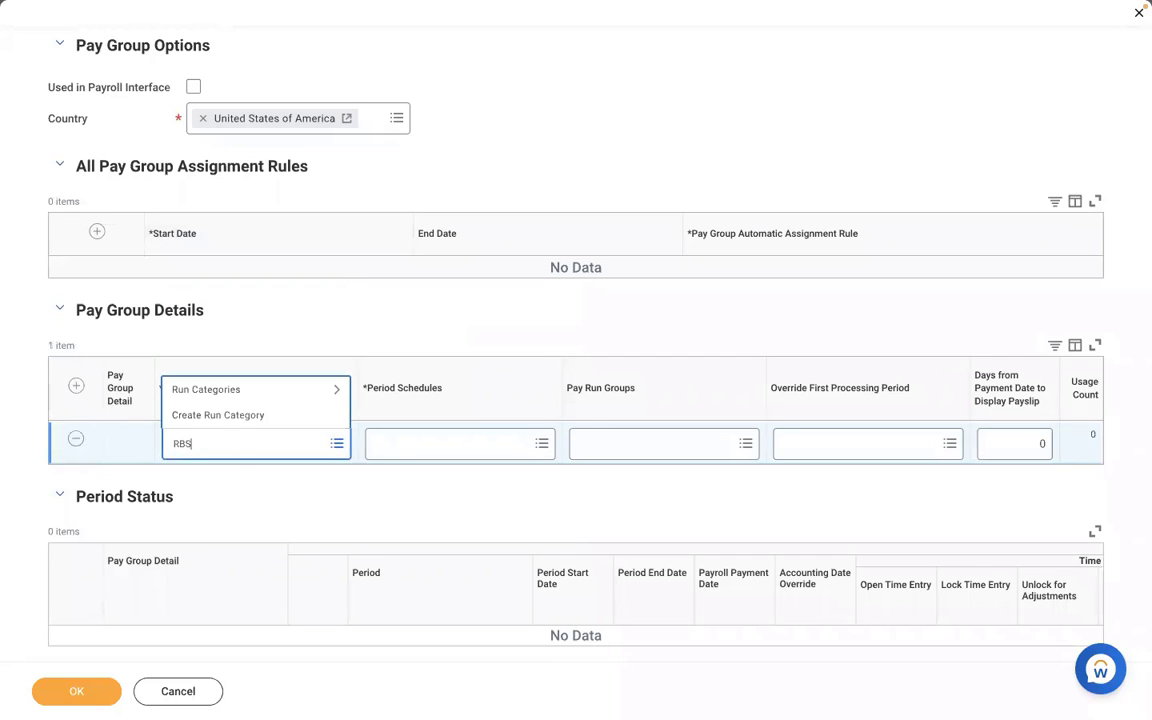
{"action": "key", "text": "Return"}
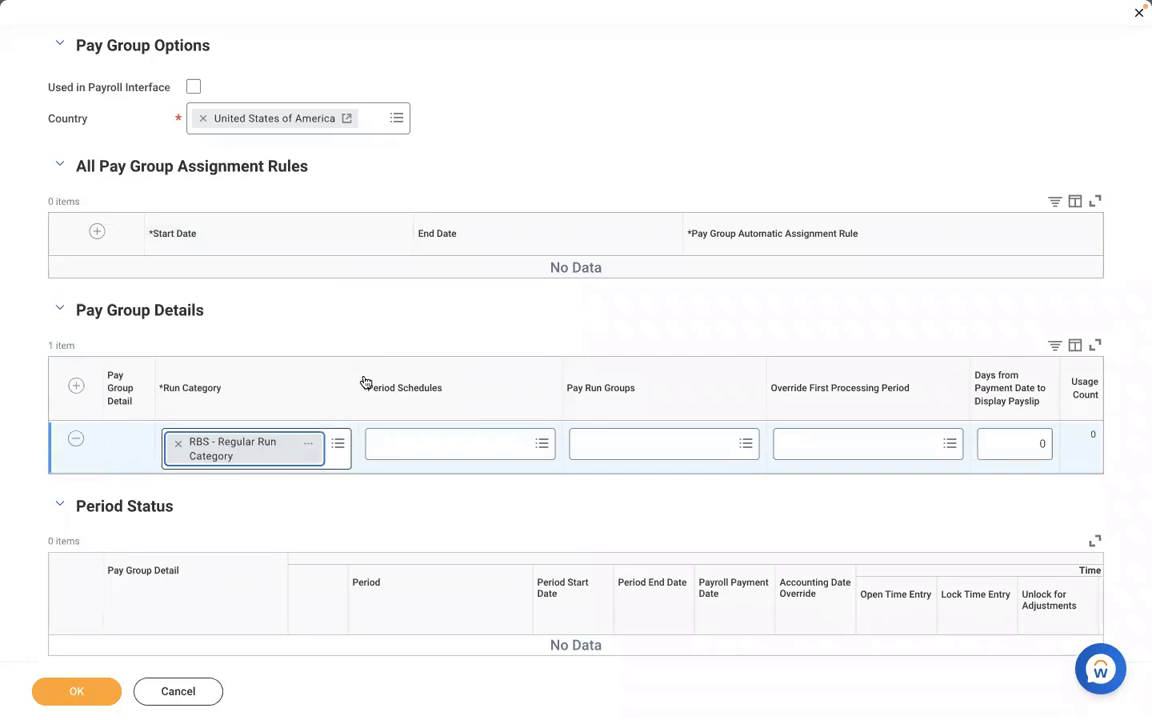
- Set the row's period schedule to RBS - Monthly PS
{"action": "left_click", "coordinate": [404, 450]}
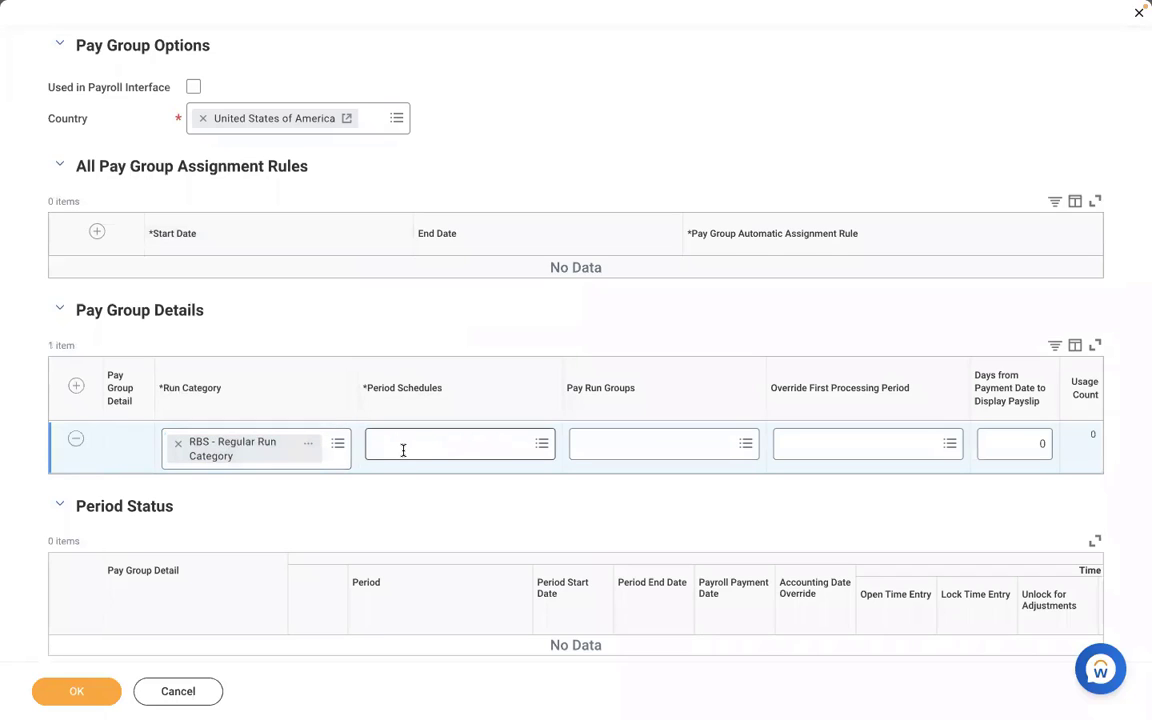
{"action": "type", "text": "RBS"}
{"action": "key", "text": "Return"}
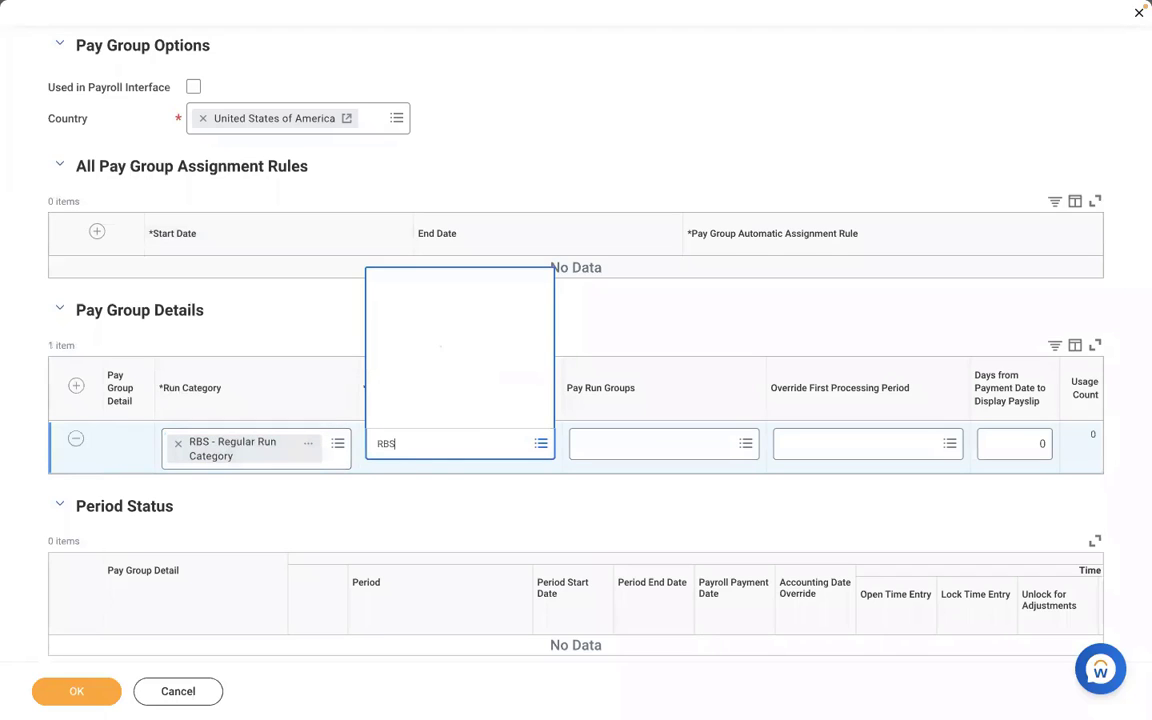
{"action": "left_click", "coordinate": [484, 520]}
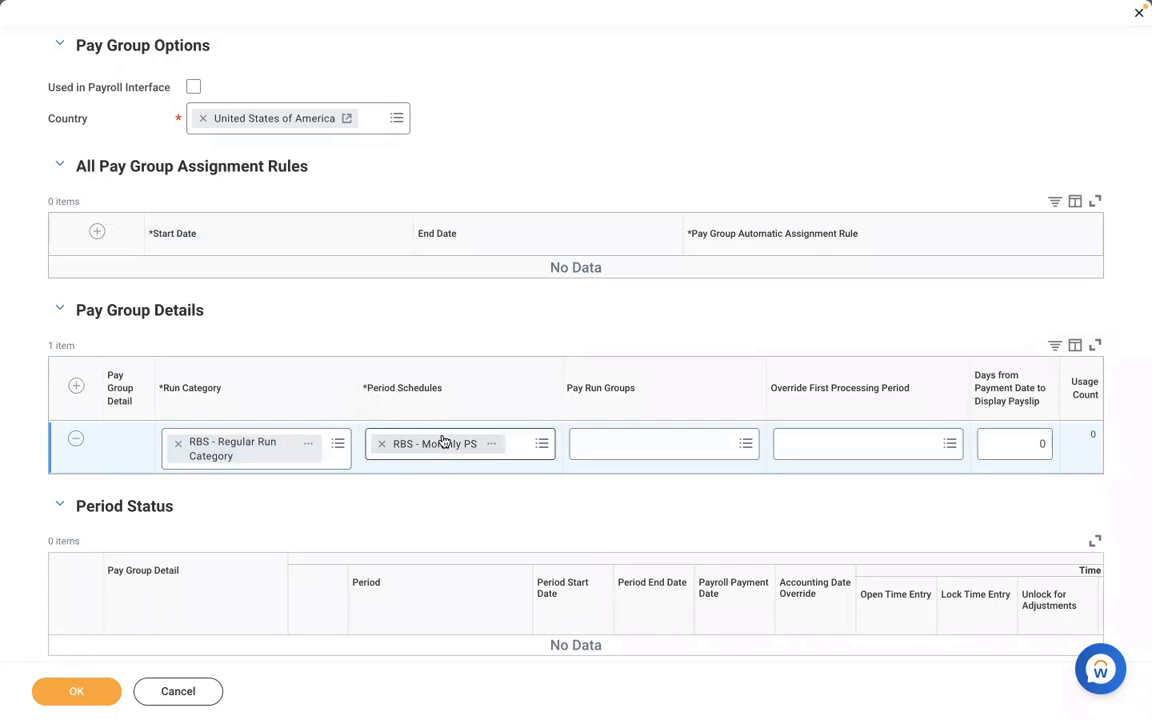
{"action": "left_click", "coordinate": [595, 453]}
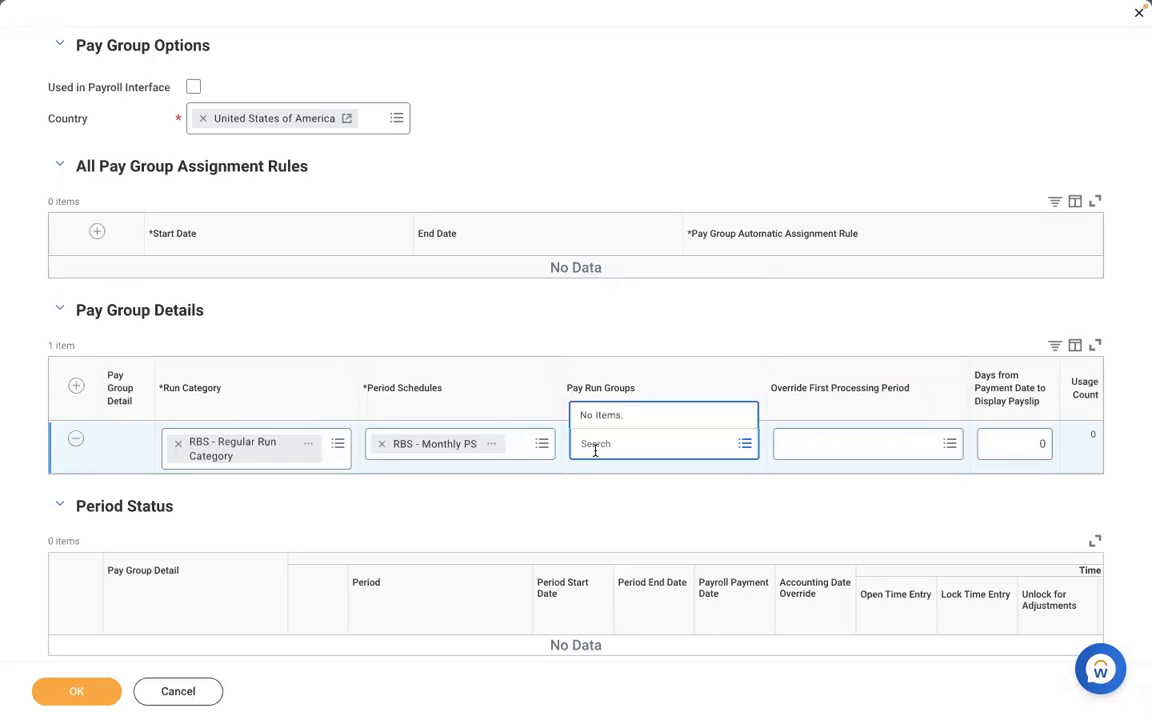
- In Word, end the numbered list and type EXECUTIVE, MANAGEMENT and NON MANAGEMENT below it
{"action": "left_click", "coordinate": [560, 499]}
{"action": "key", "text": "ctrl+Left"}
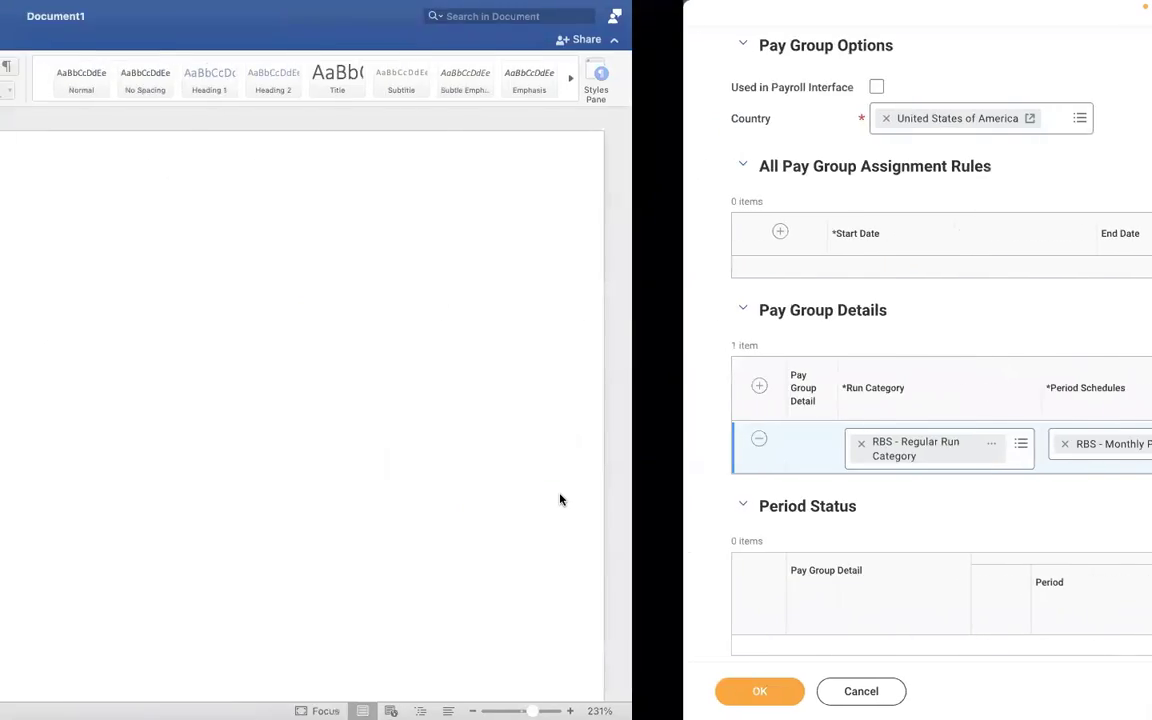
{"action": "left_click", "coordinate": [489, 426]}
{"action": "key", "text": "Return"}
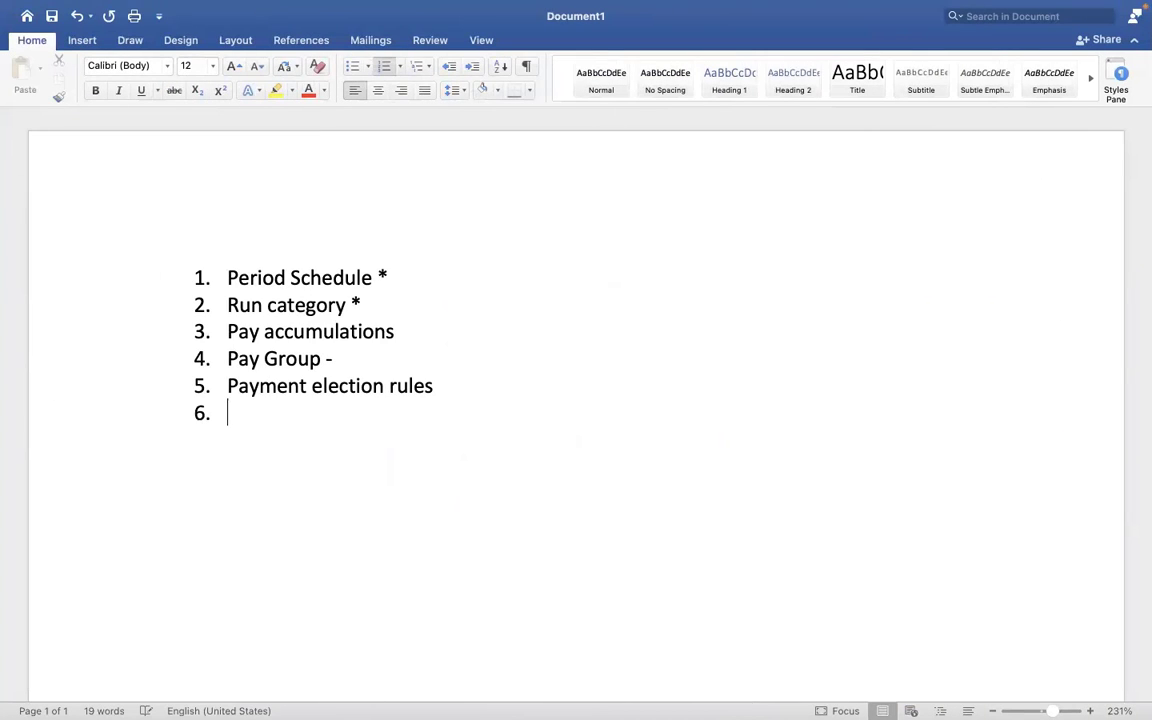
{"action": "key", "text": "Return"}
{"action": "key", "text": "Return"}
{"action": "key", "text": "Return"}
{"action": "key", "text": "Return"}
{"action": "key", "text": "Return"}
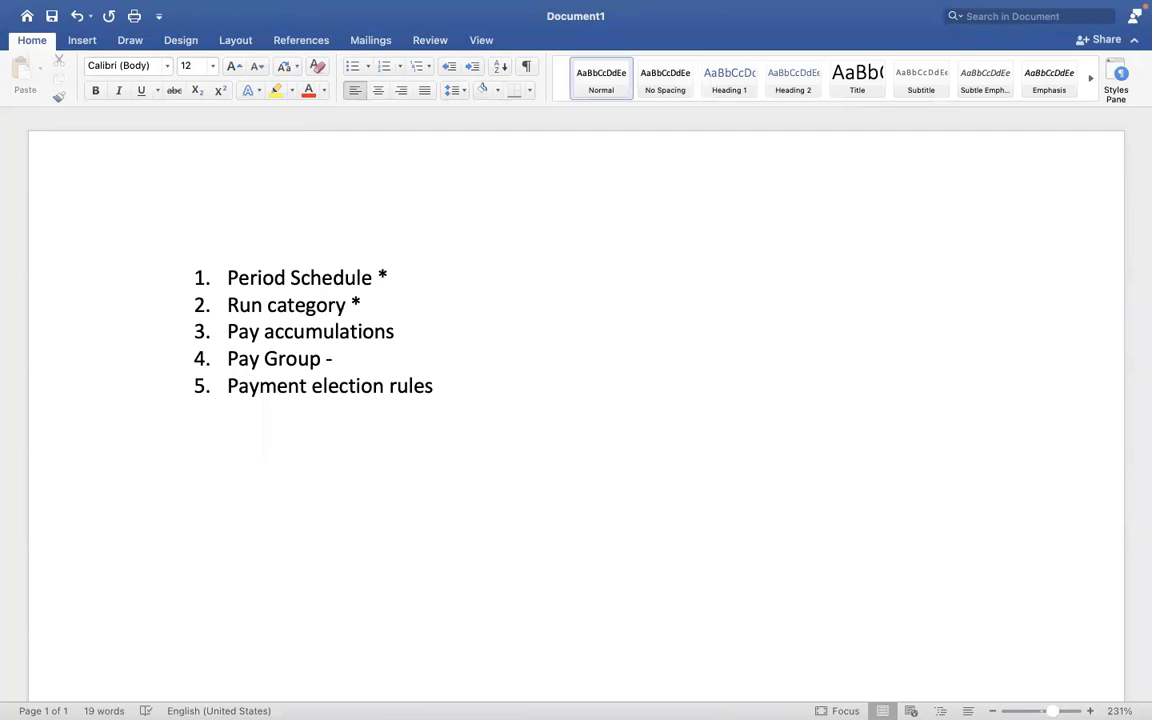
{"action": "type", "text": "EXECUTIVE"}
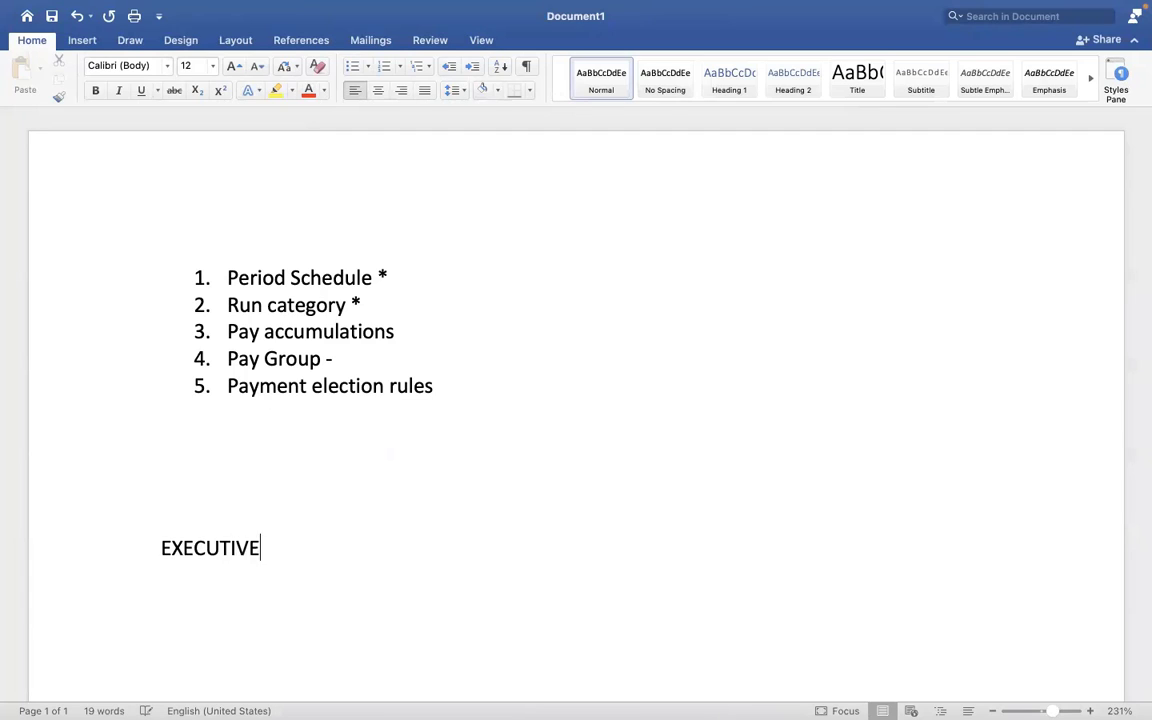
{"action": "key", "text": "Return"}
{"action": "type", "text": "MANAGEM"}
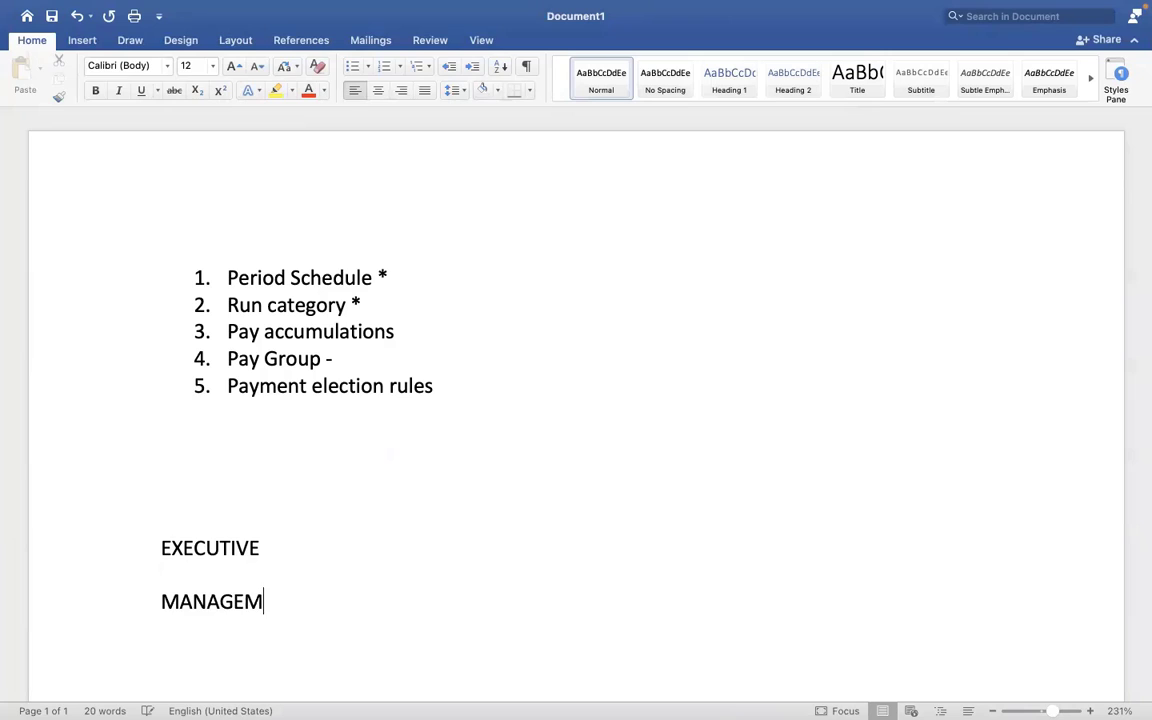
{"action": "type", "text": "ENTNON"}
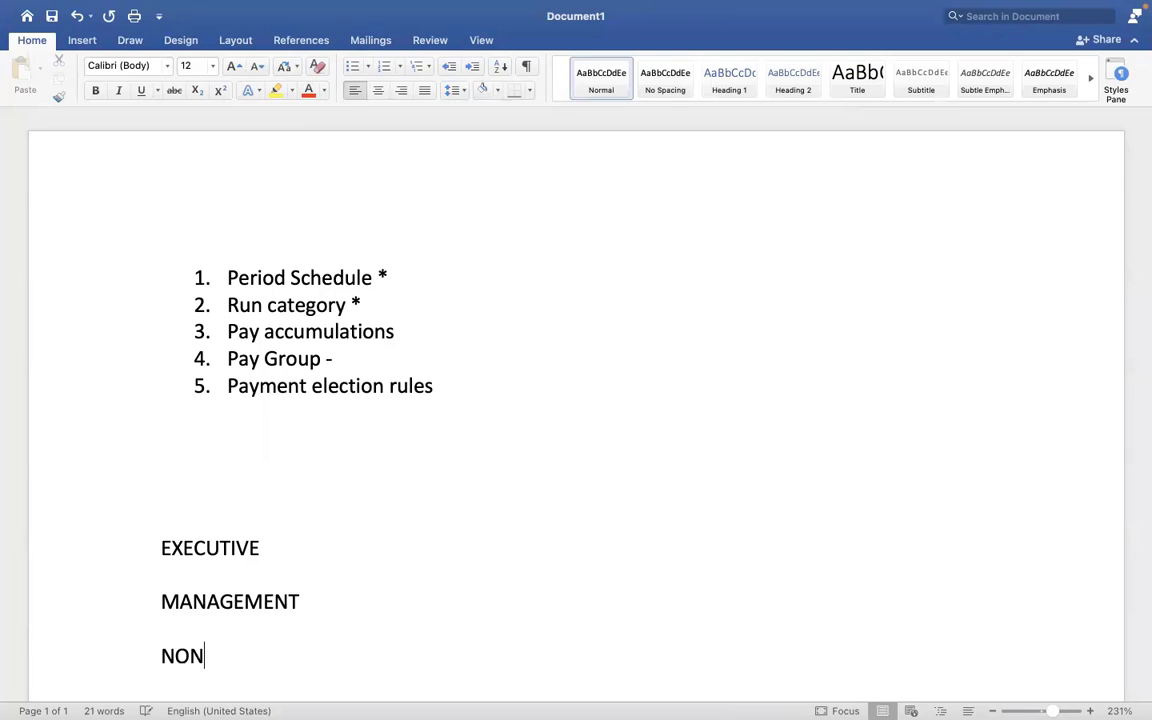
{"action": "type", "text": " MANAGEMENT"}
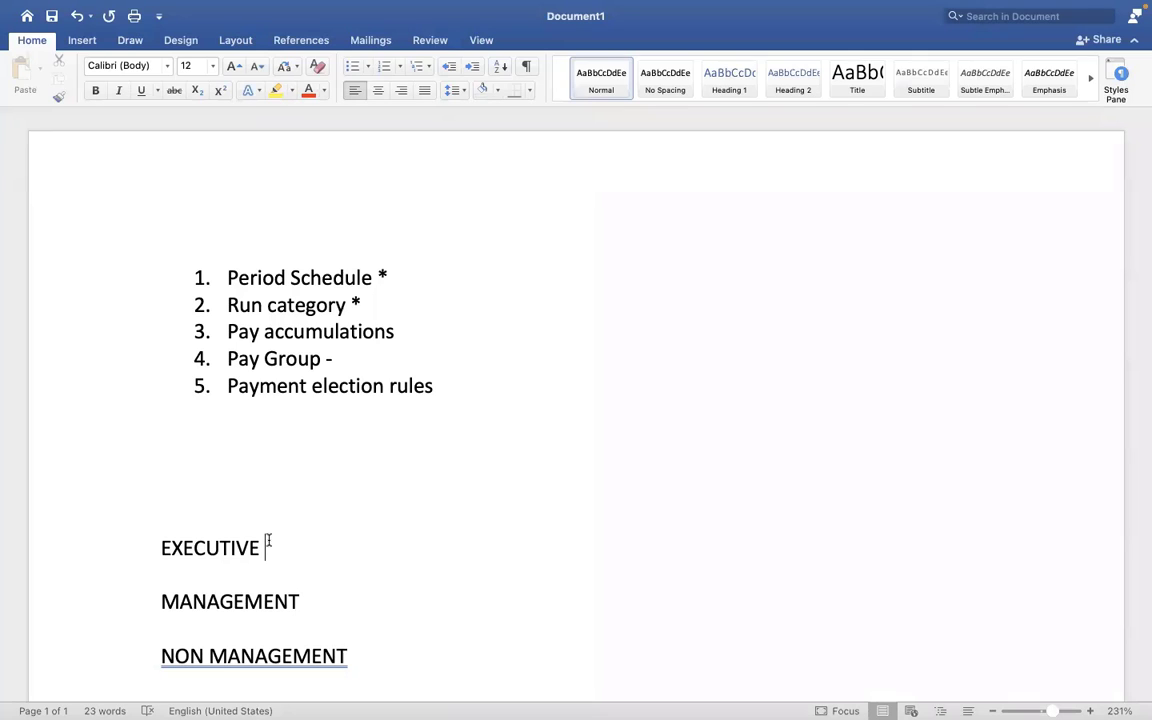
- Check the three new lines in Word, then go back to the Workday pay group form
{"action": "left_click", "coordinate": [290, 589]}
{"action": "left_click", "coordinate": [392, 620]}
{"action": "left_click", "coordinate": [401, 643]}
{"action": "left_click", "coordinate": [351, 622]}
{"action": "key", "text": "ctrl+Right"}
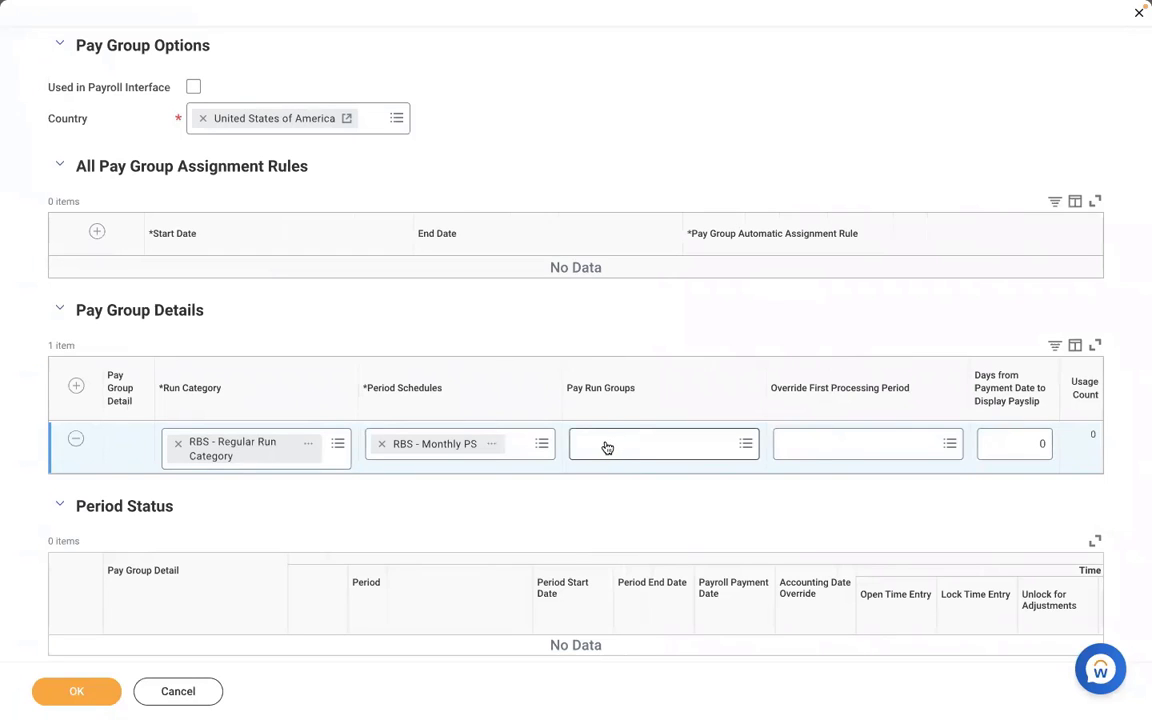
{"action": "key", "text": "ctrl+Left"}
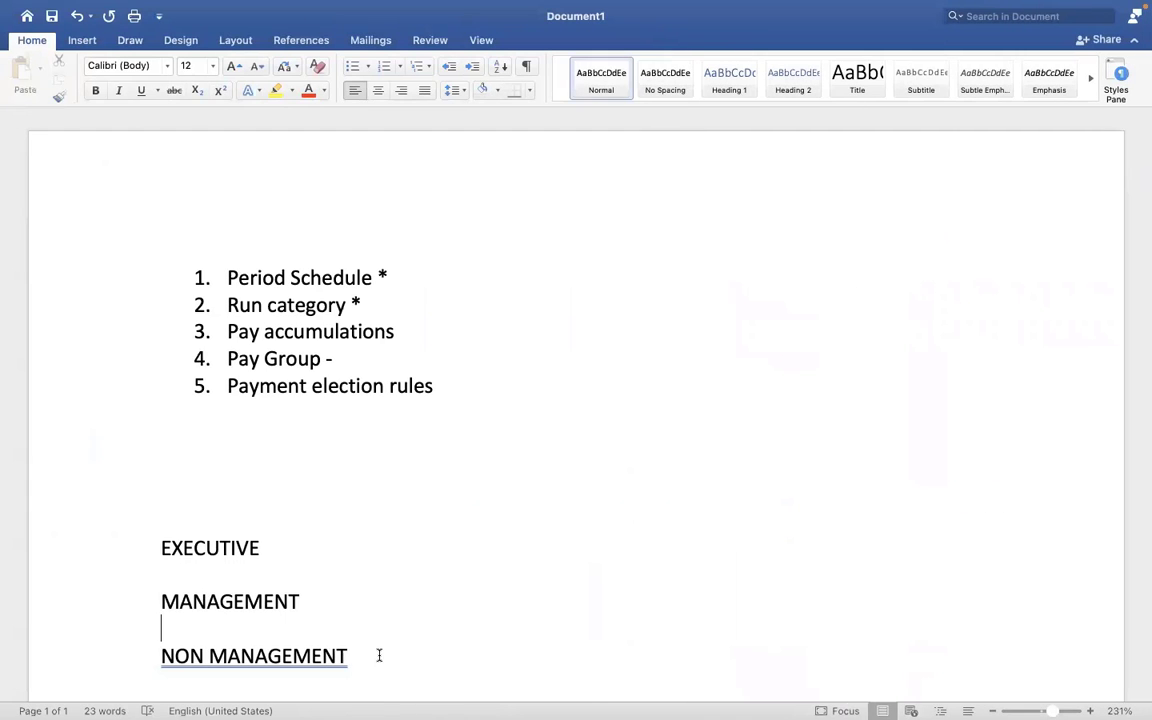
{"action": "left_click", "coordinate": [379, 655]}
{"action": "left_click", "coordinate": [145, 522], "text": "shift"}
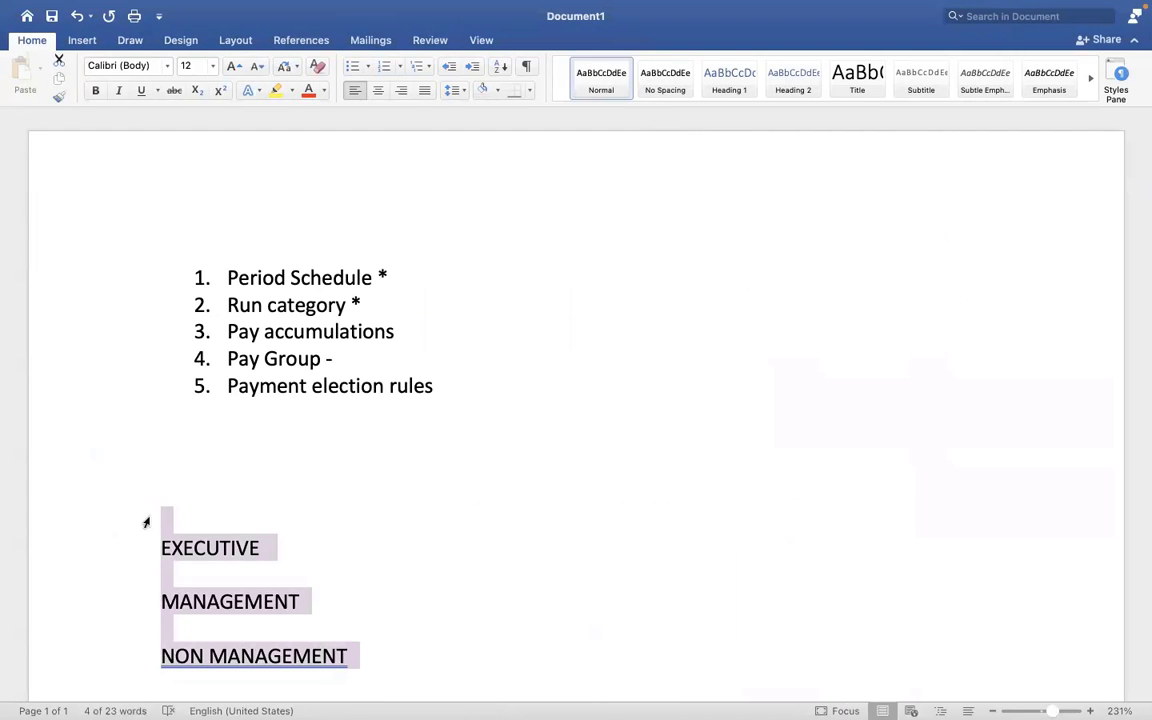
{"action": "key", "text": "ctrl+Right"}
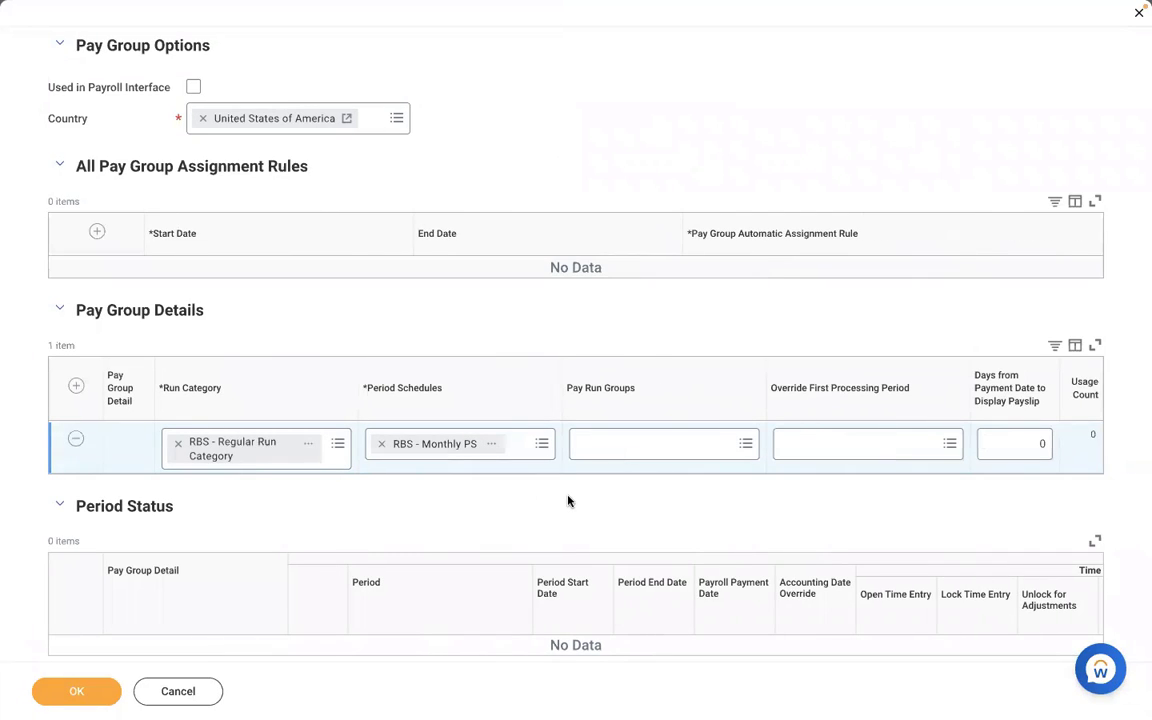
{"action": "key", "text": "ctrl+Left"}
{"action": "left_click", "coordinate": [400, 540]}
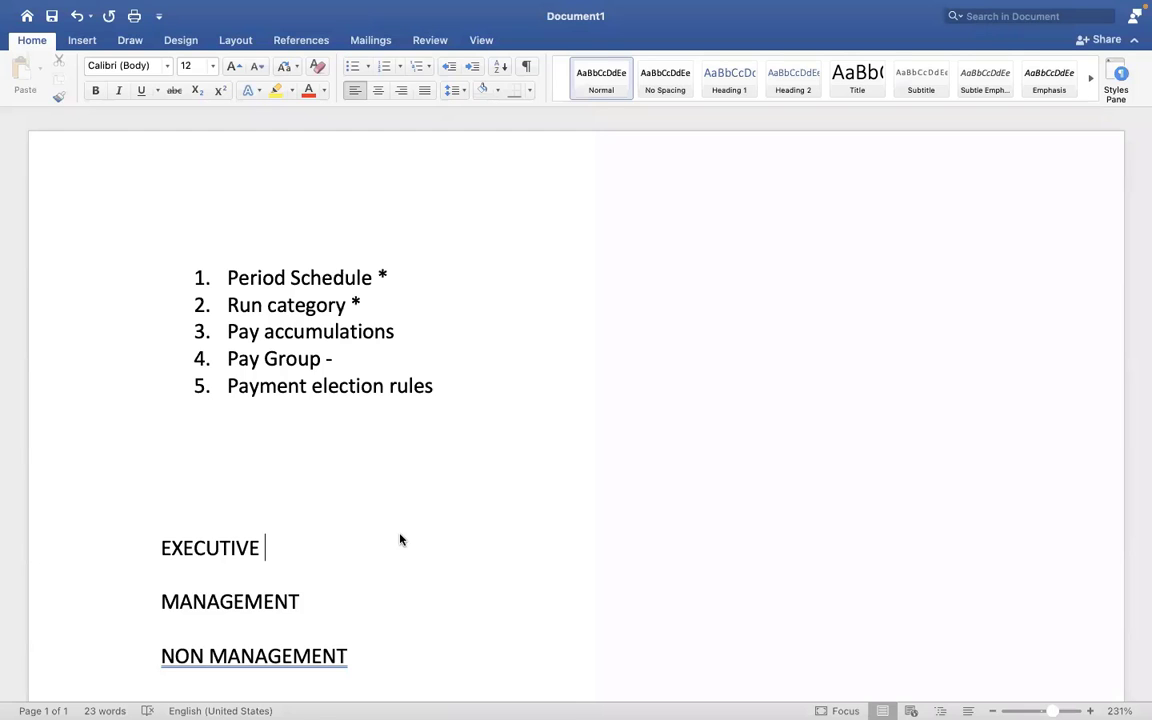
{"action": "key", "text": "ctrl+Right"}
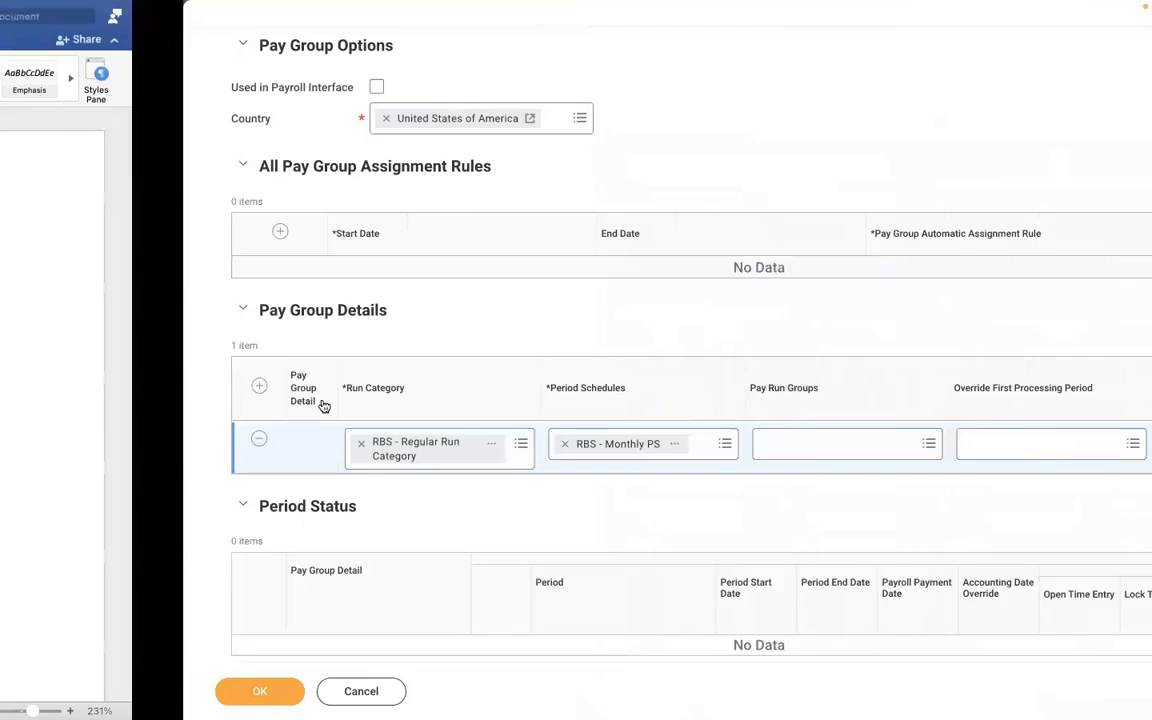
{"action": "key", "text": "ctrl+Left"}
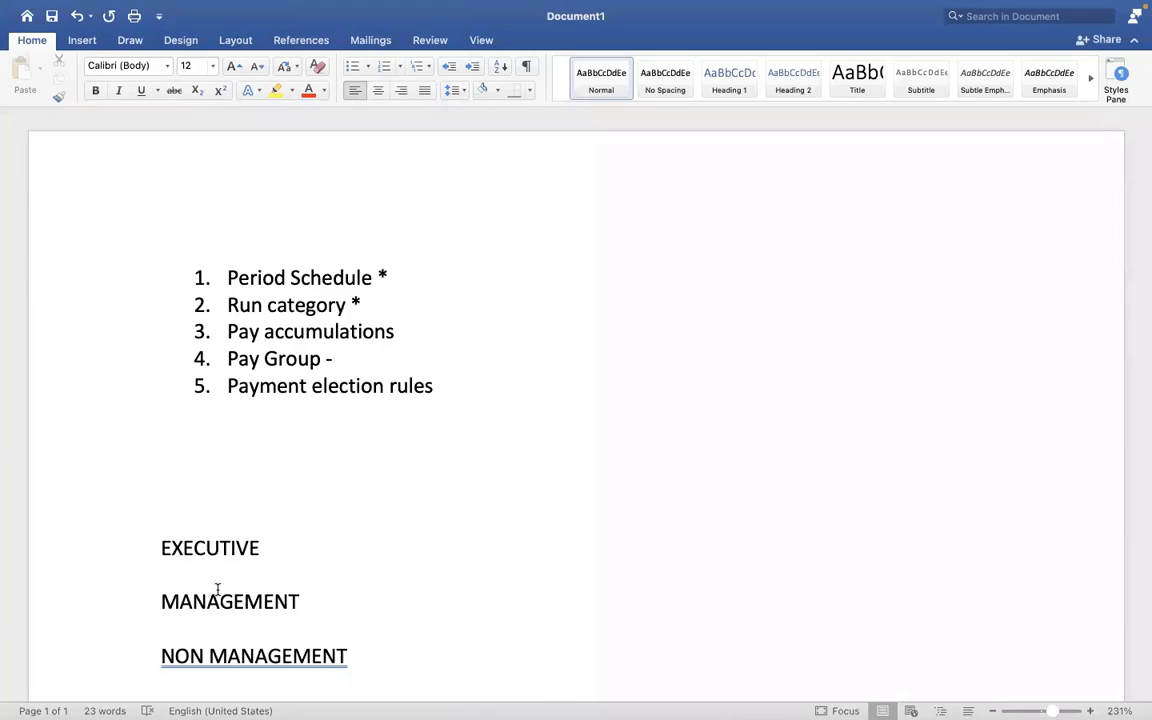
{"action": "left_click", "coordinate": [218, 590]}
{"action": "key", "text": "ctrl+Right"}
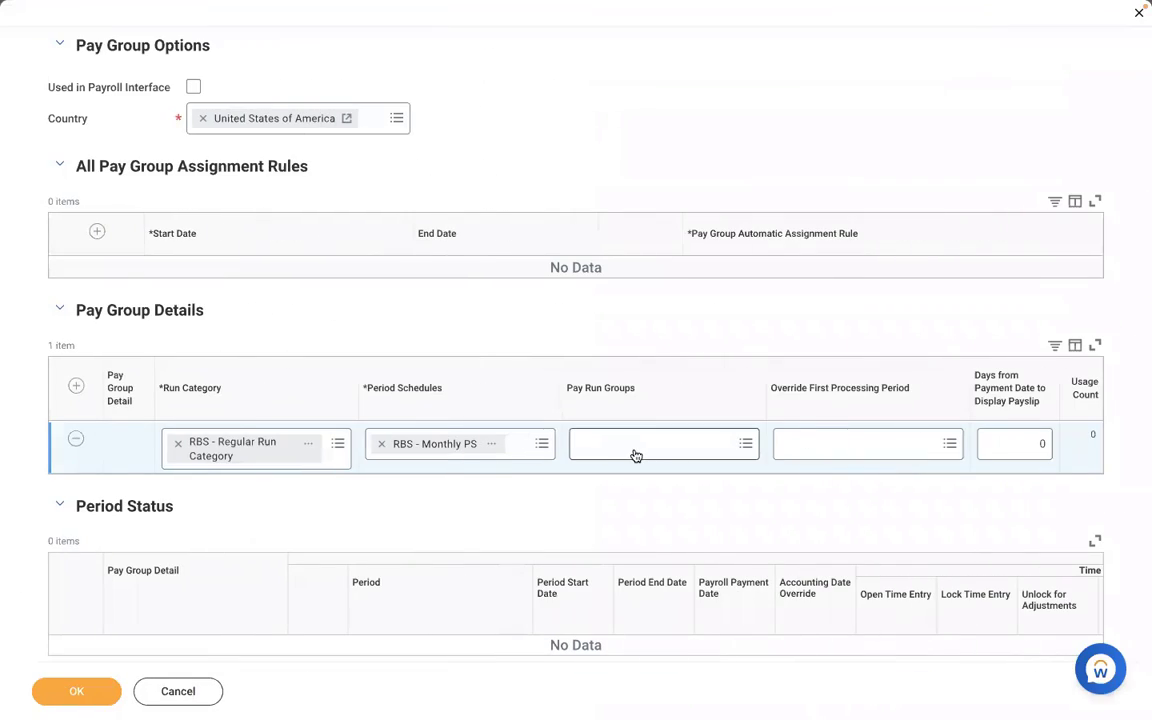
{"action": "left_click", "coordinate": [633, 448]}
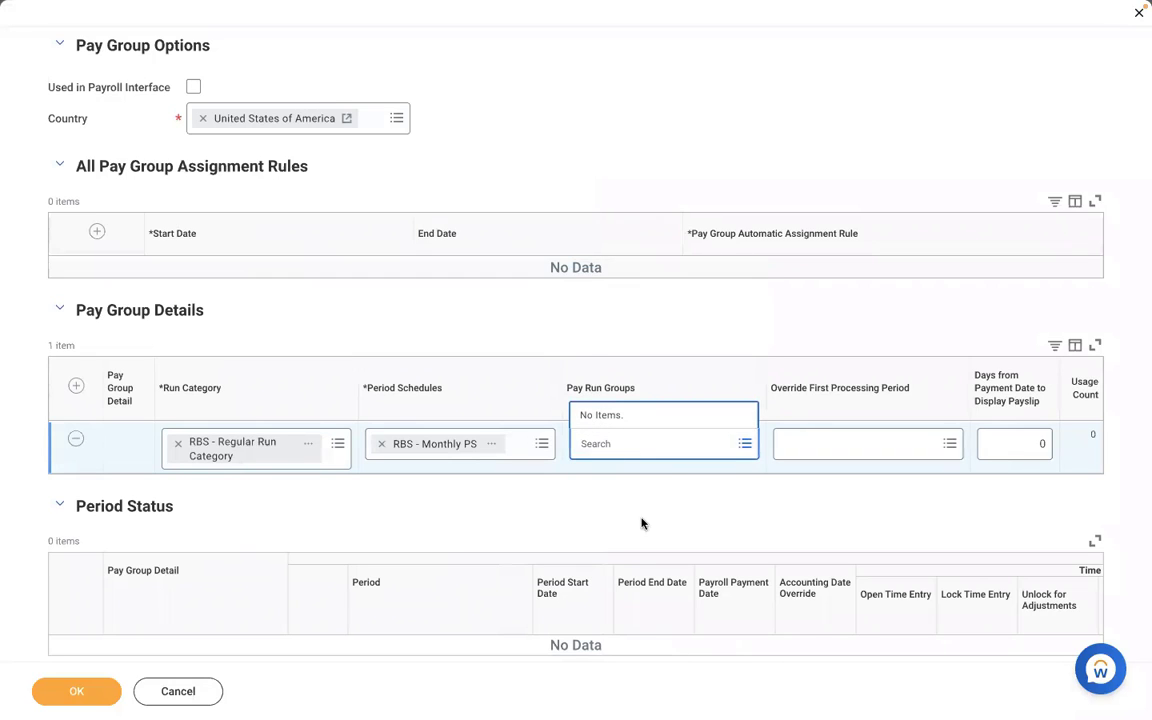
{"action": "left_click", "coordinate": [560, 503]}
{"action": "key", "text": "ctrl+Left"}
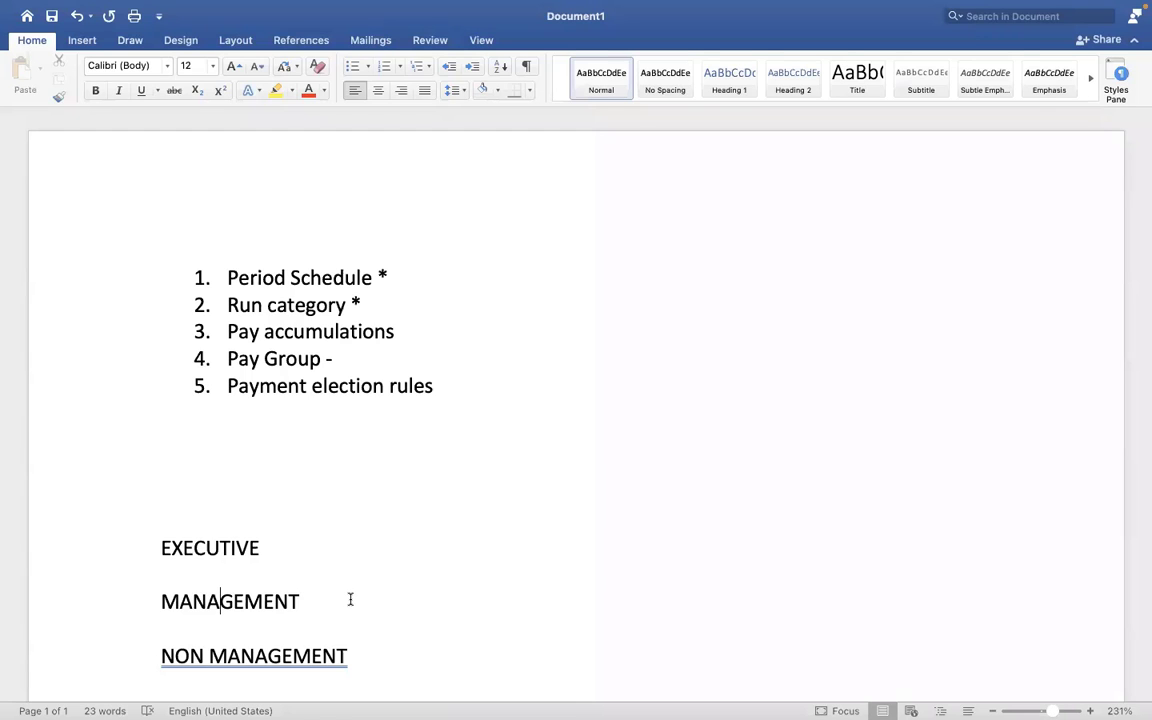
{"action": "key", "text": "ctrl+Right"}
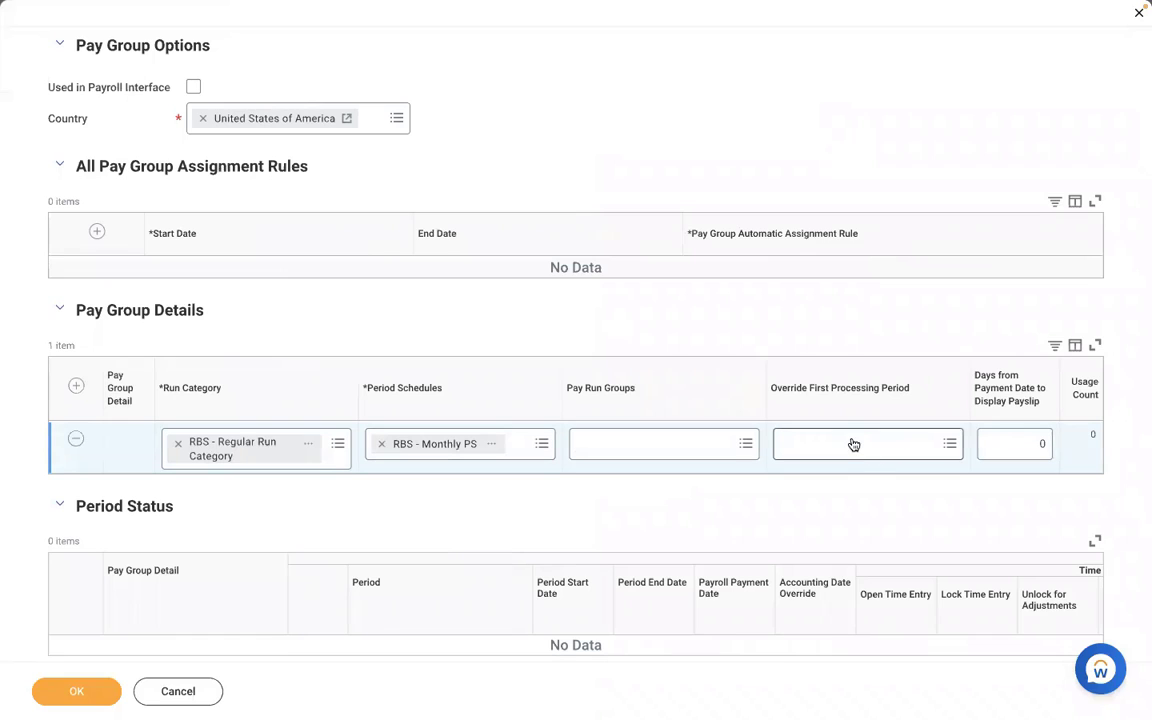
- Inspect RBS - Monthly PS upcoming periods and bring up the Override First Processing Period choices
{"action": "left_click", "coordinate": [493, 444]}
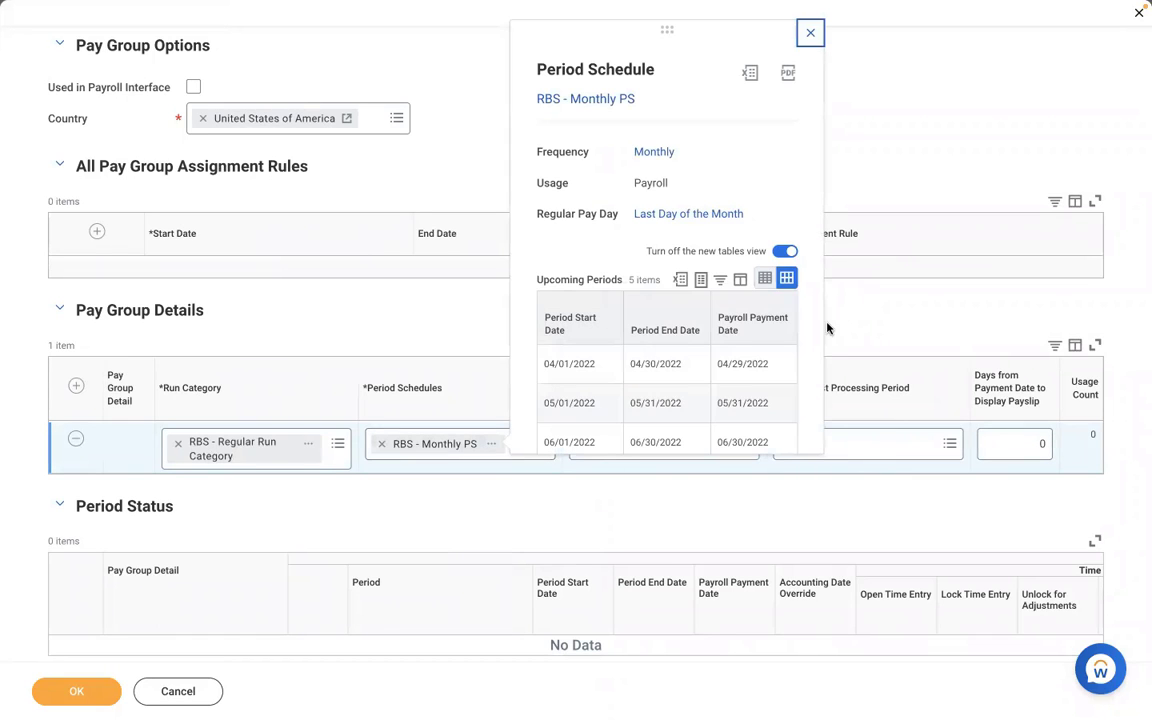
{"action": "scroll", "coordinate": [816, 338], "scroll_direction": "down", "scroll_amount": 2}
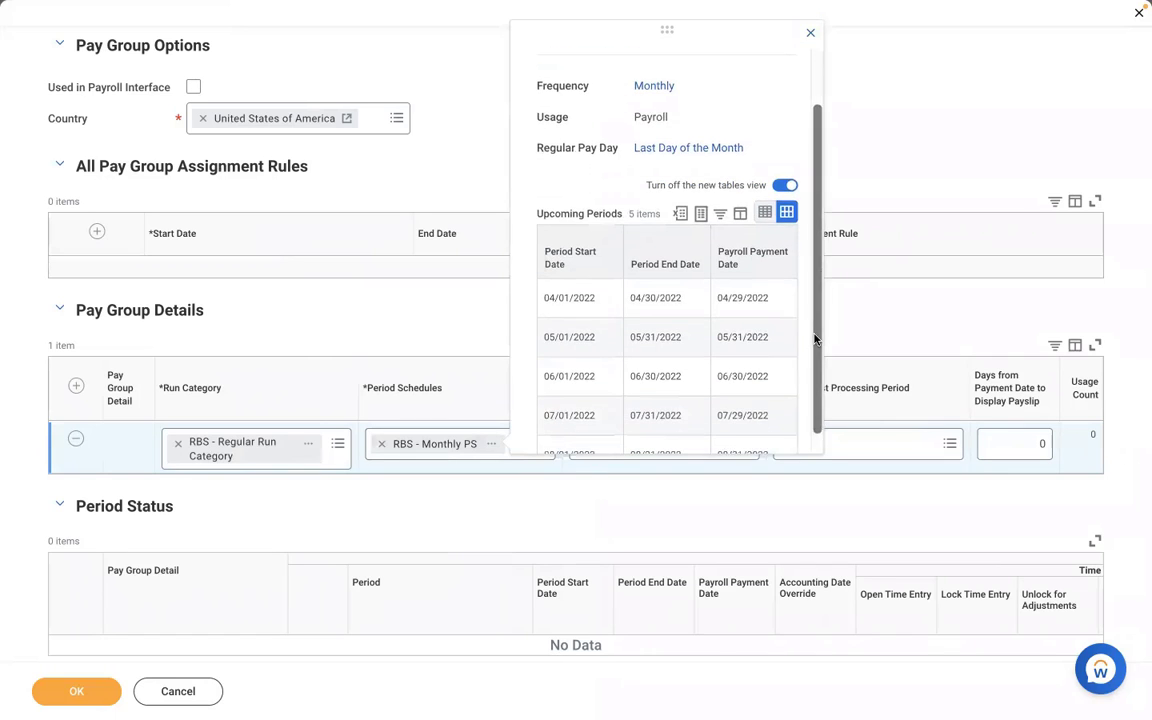
{"action": "left_click", "coordinate": [900, 443]}
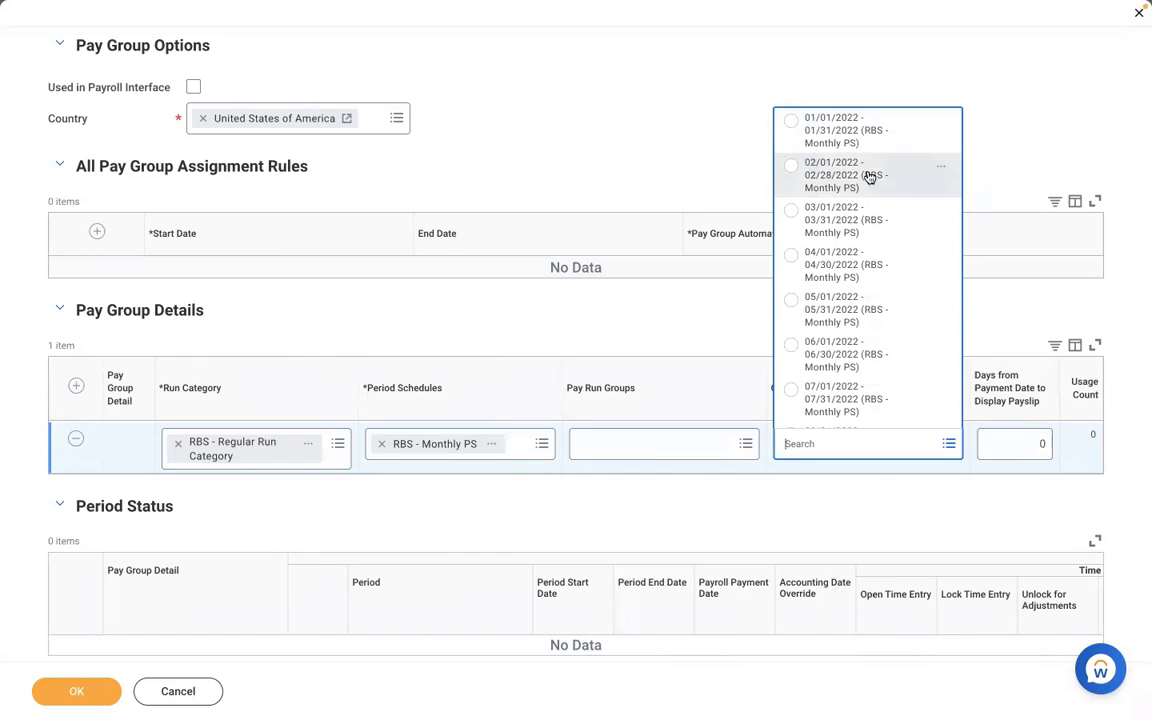
- Try 02/01/2022 - 02/28/2022 as first processing period, then leave the override empty
{"action": "left_click", "coordinate": [801, 177]}
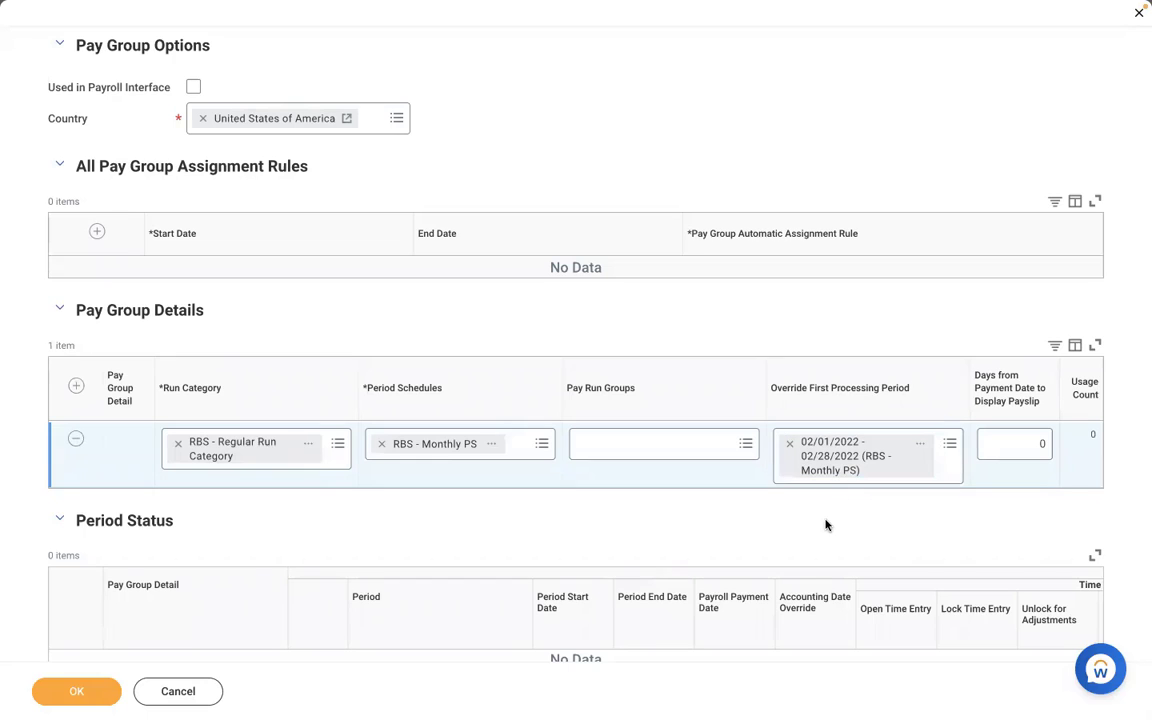
{"action": "left_click", "coordinate": [789, 443]}
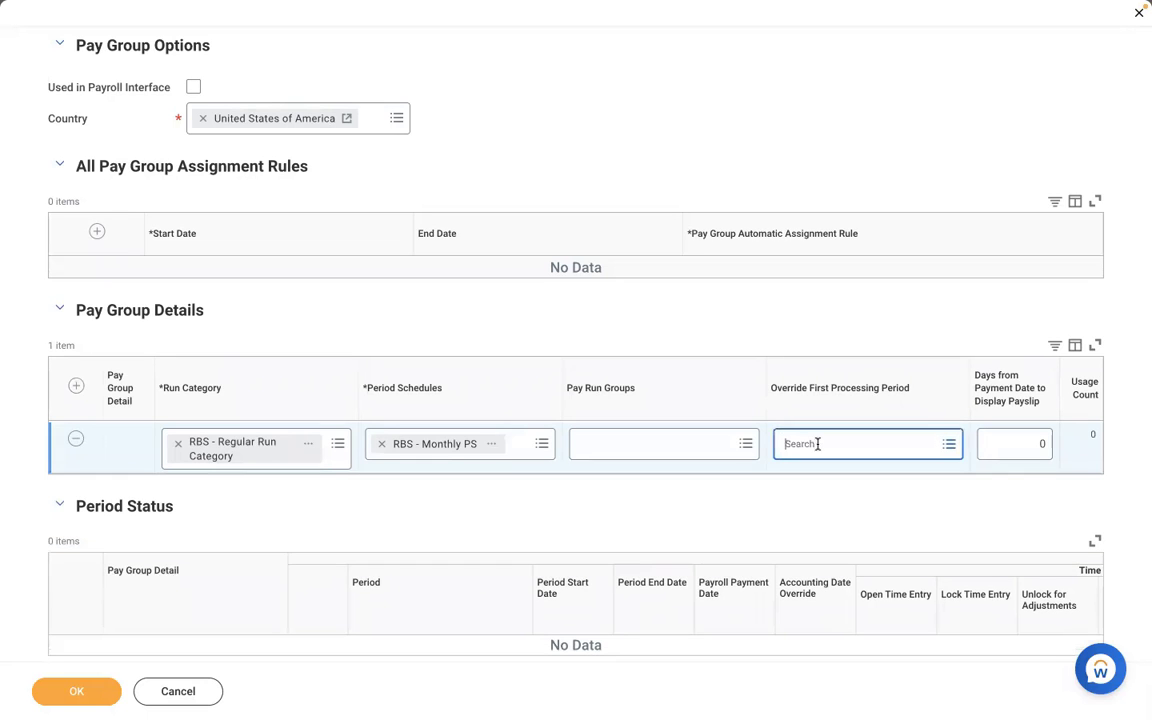
{"action": "left_click", "coordinate": [817, 443]}
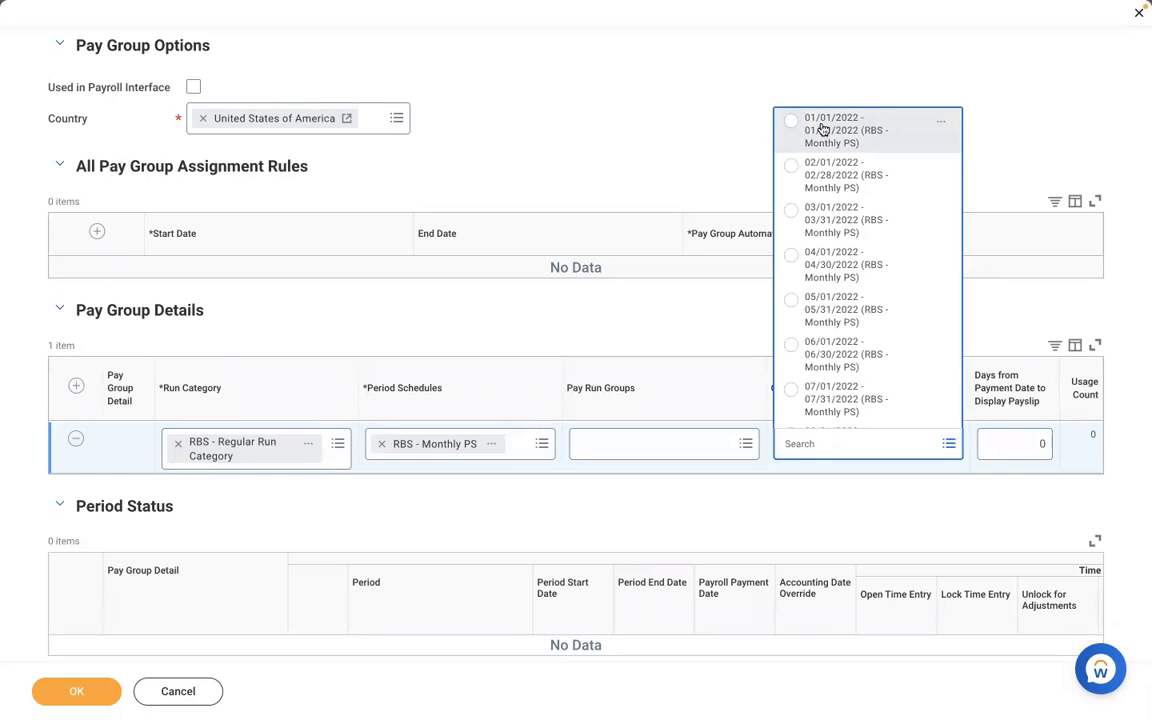
{"action": "left_click", "coordinate": [733, 335]}
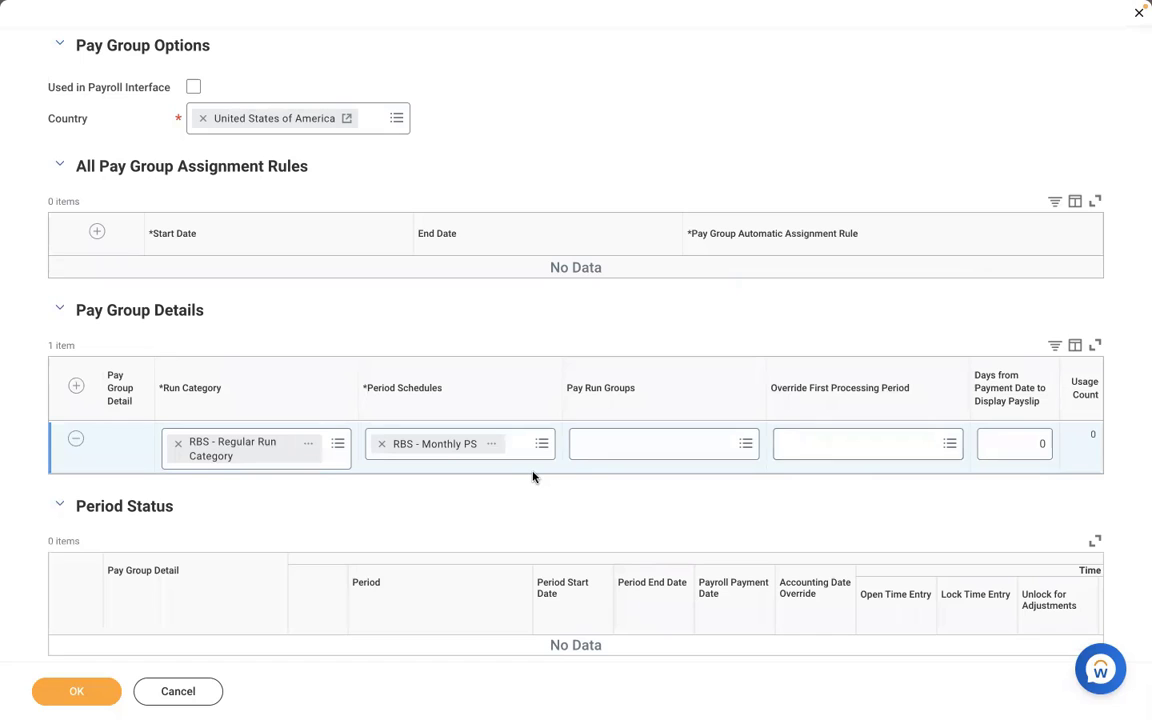
{"action": "left_click", "coordinate": [834, 451]}
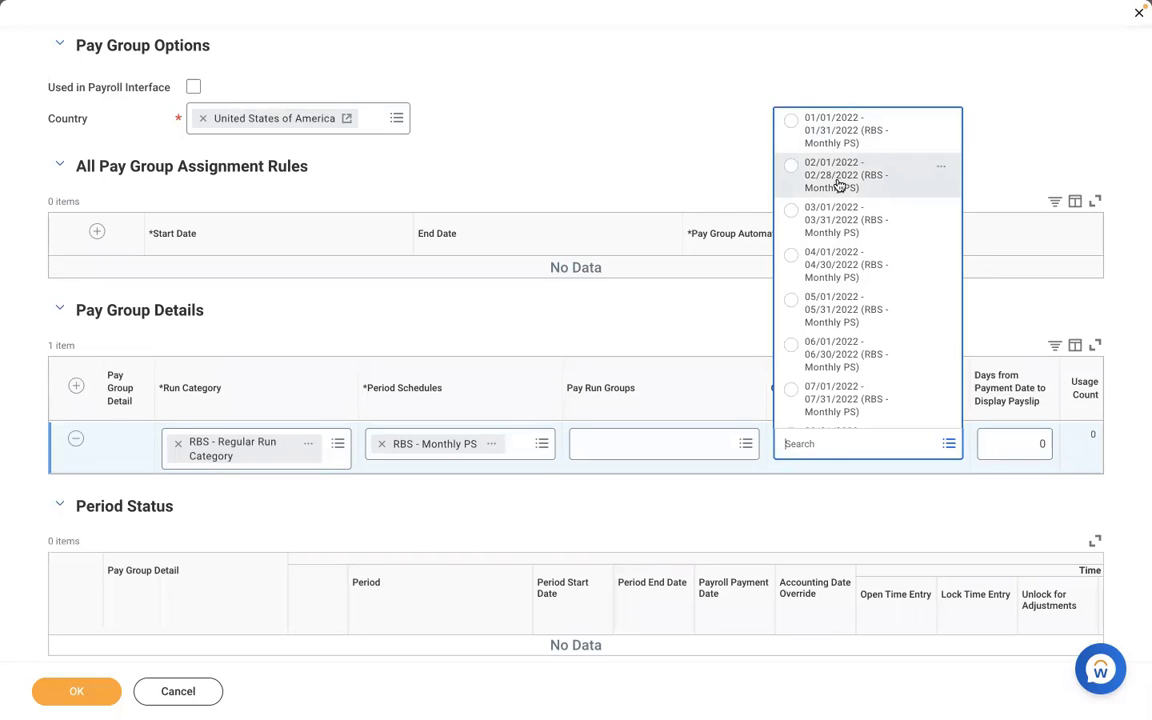
{"action": "left_click", "coordinate": [836, 186]}
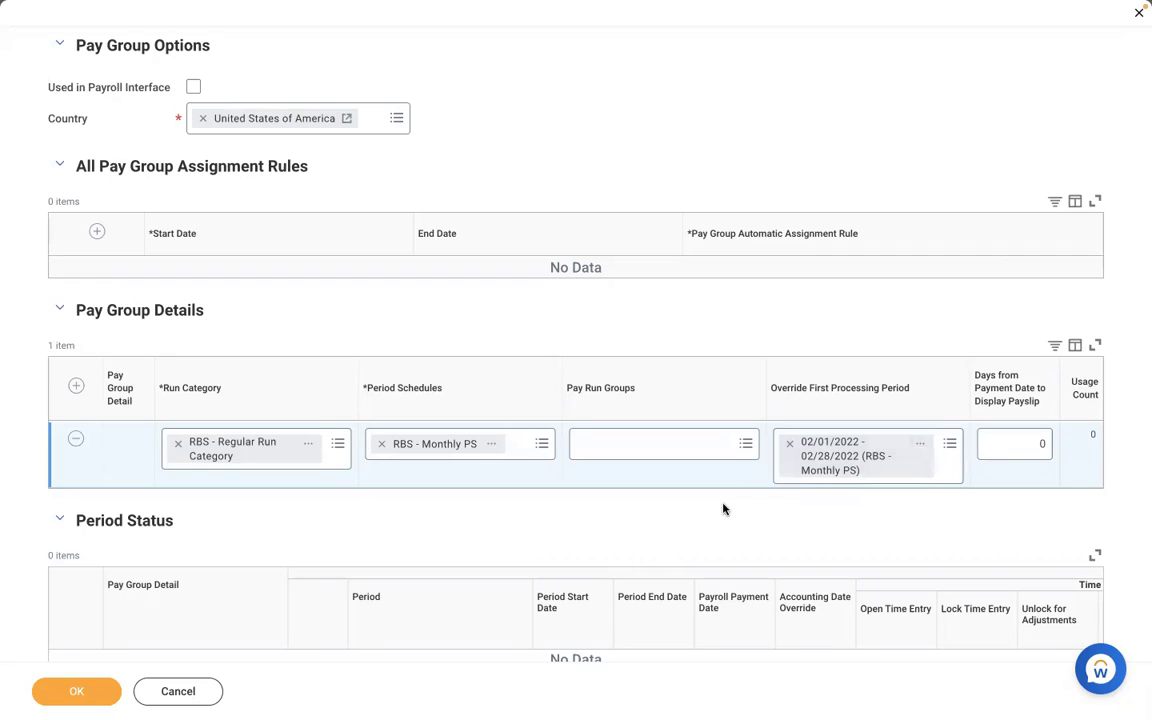
{"action": "left_click", "coordinate": [790, 446]}
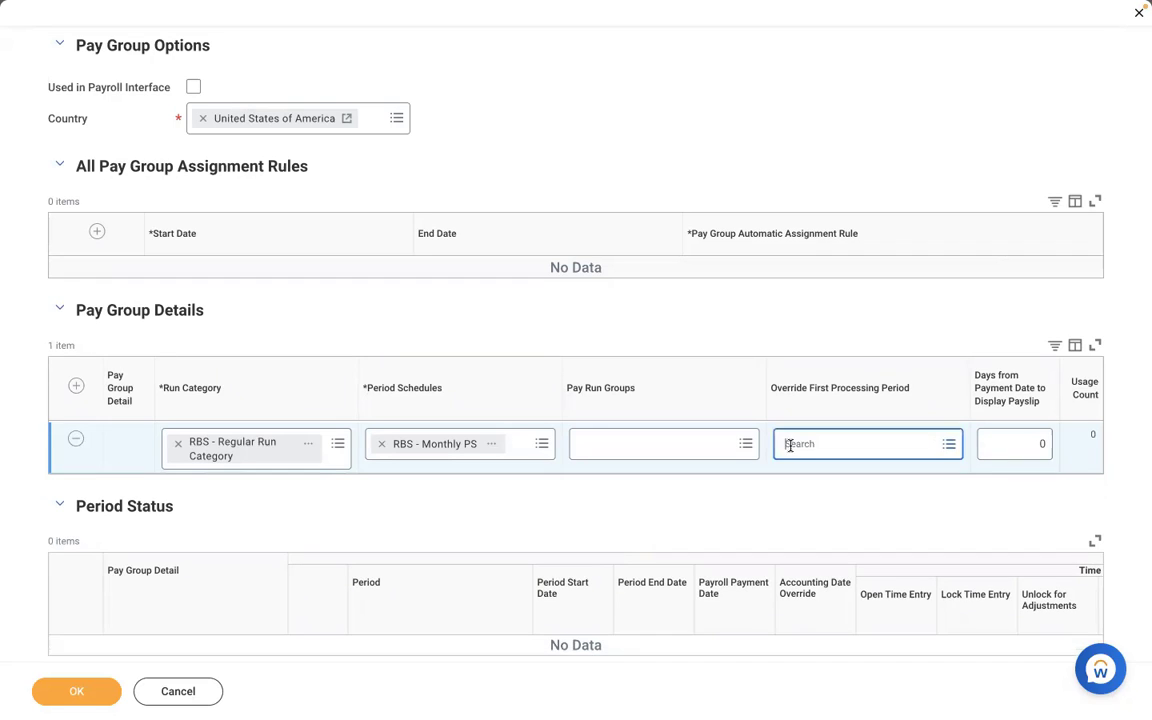
{"action": "left_click", "coordinate": [845, 437]}
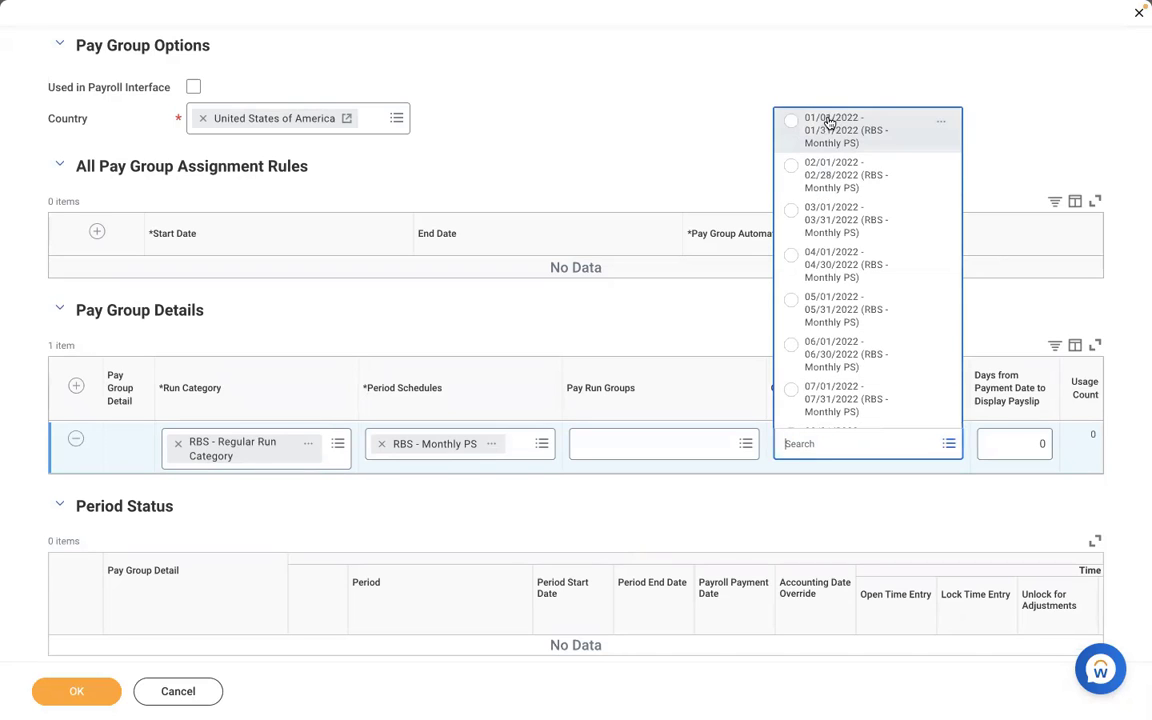
{"action": "left_click", "coordinate": [798, 517]}
{"action": "left_click", "coordinate": [1023, 444]}
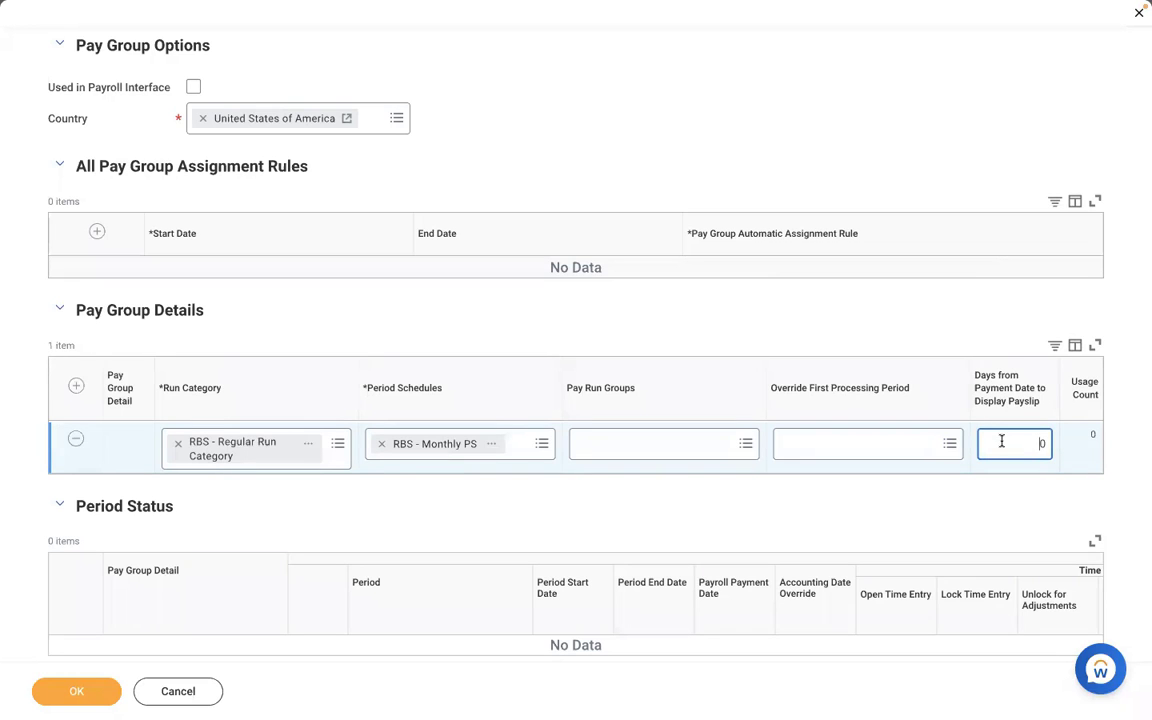
- Review RBS - Monthly PS upcoming periods and enter -1 as Days from Payment Date to Display Payslip
{"action": "key", "text": "Right"}
{"action": "left_click", "coordinate": [495, 444]}
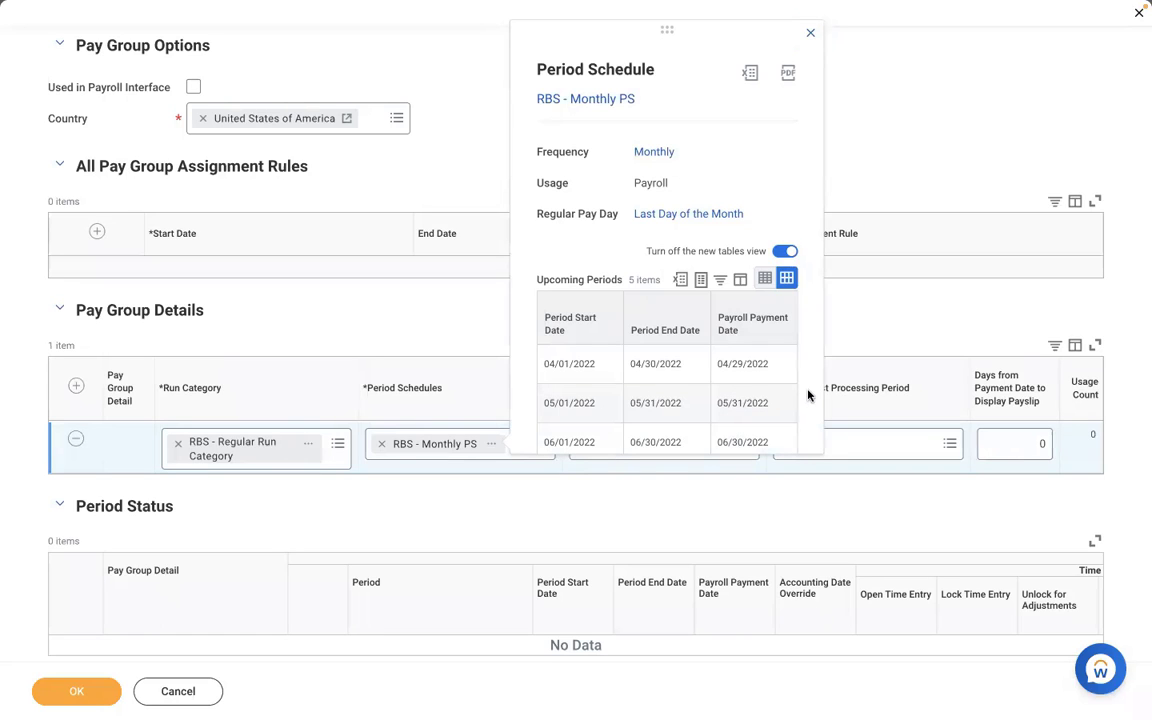
{"action": "scroll", "coordinate": [808, 396], "scroll_direction": "down", "scroll_amount": 2}
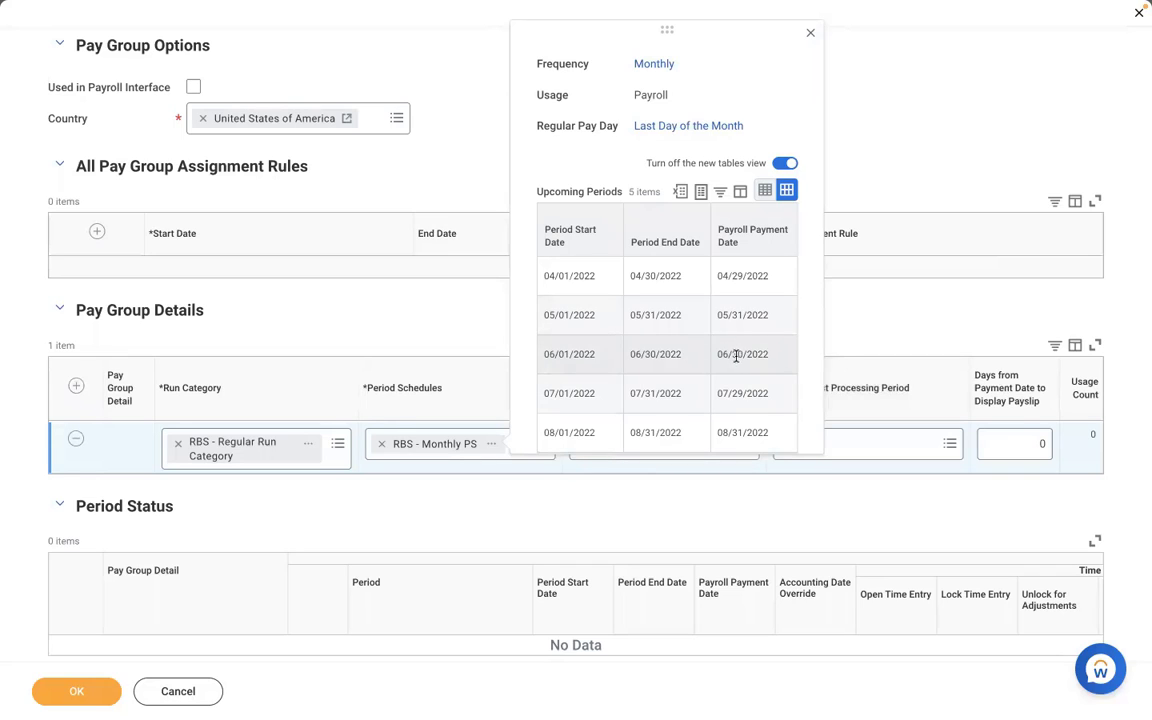
{"action": "left_click", "coordinate": [1015, 442]}
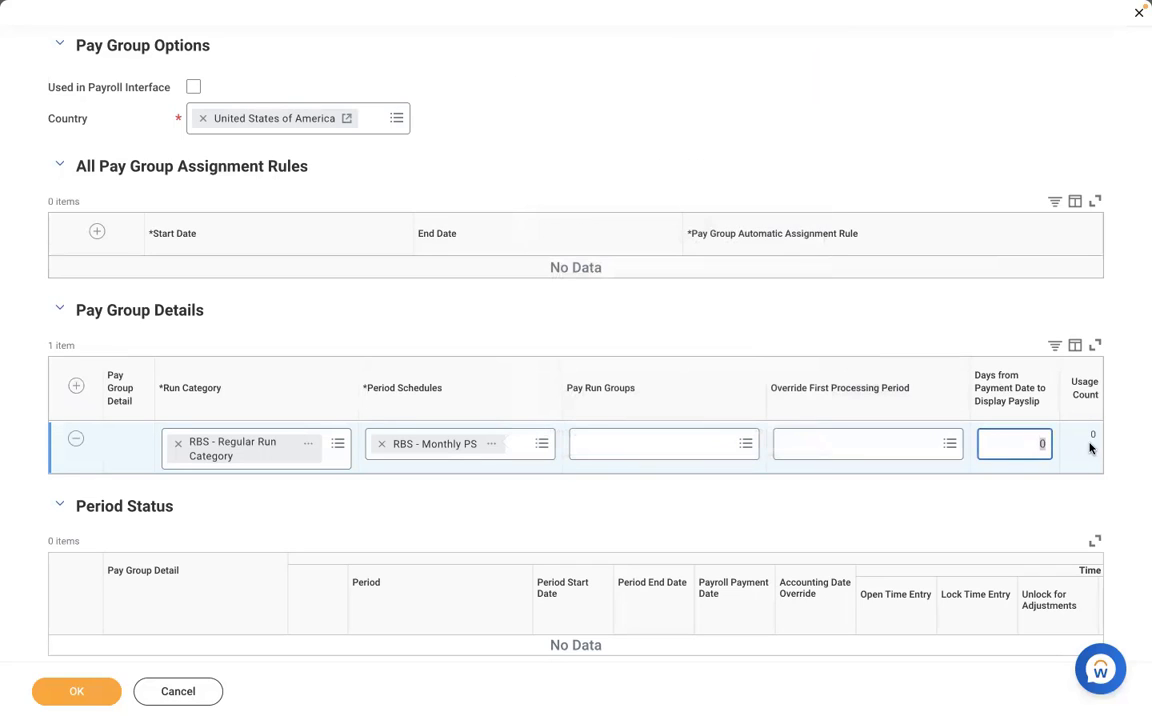
{"action": "key", "text": "BackSpace"}
{"action": "type", "text": "-1"}
{"action": "left_click", "coordinate": [493, 447]}
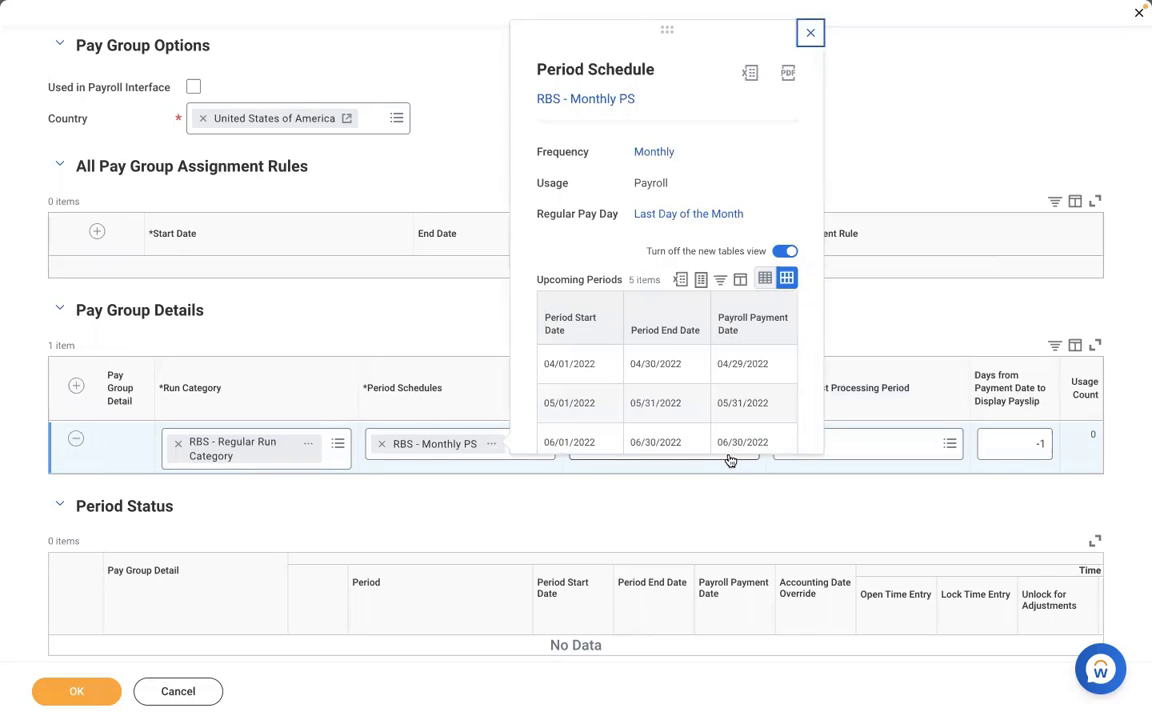
{"action": "left_click", "coordinate": [1021, 445]}
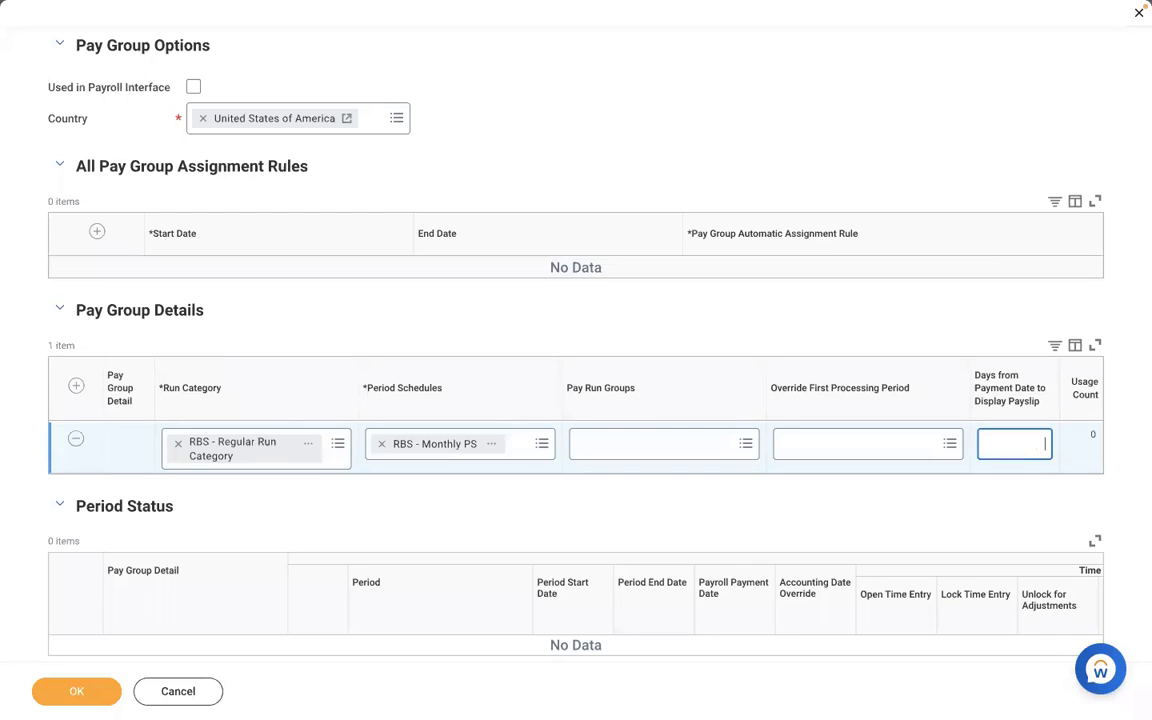
- For RBS - Regular Run Category, try 1 as Days from Payment Date to Display Payslip, then commit 0
{"action": "key", "text": "BackSpace"}
{"action": "type", "text": "1"}
{"action": "key", "text": "BackSpace"}
{"action": "type", "text": "0"}
{"action": "left_click", "coordinate": [658, 104]}
- Change the days value to -1, then replace it with 0 again
{"action": "left_click", "coordinate": [1016, 439]}
{"action": "type", "text": "-1"}
{"action": "key", "text": "Right"}
{"action": "key", "text": "BackSpace"}
{"action": "left_click", "coordinate": [617, 318]}
{"action": "left_click", "coordinate": [1039, 441]}
{"action": "type", "text": "0"}
{"action": "left_click", "coordinate": [689, 99]}
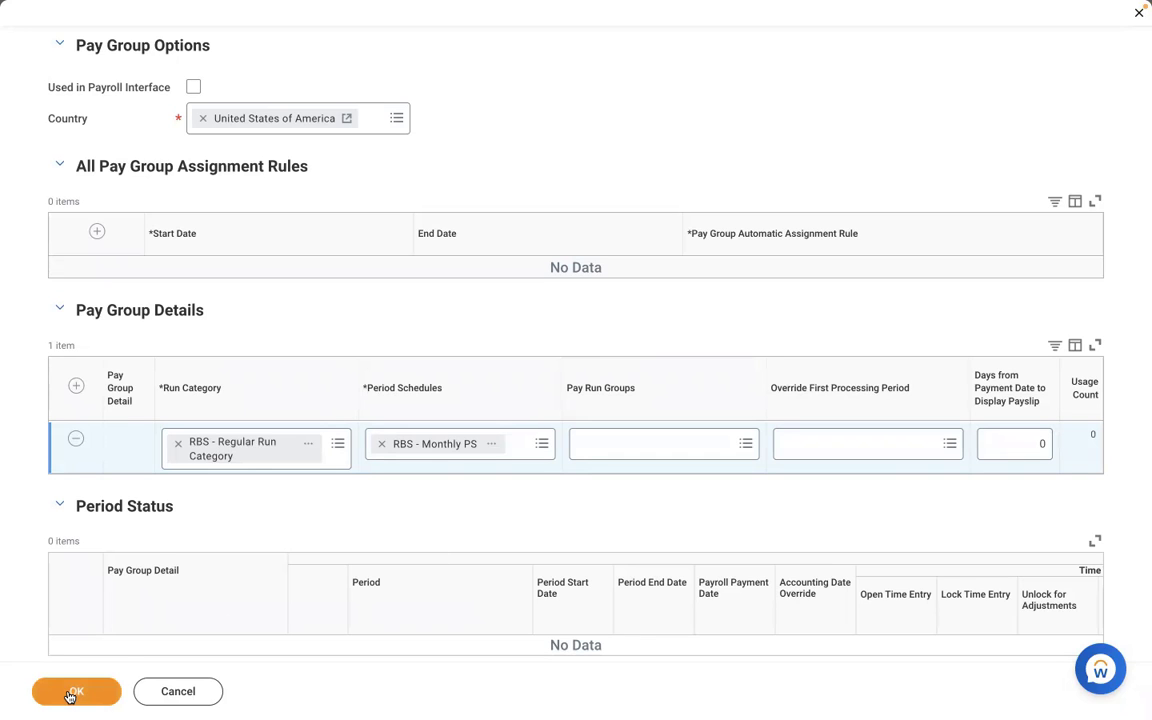
- Submit DMD - Monthly PYG and check its twelve 2022 monthly periods, all Not Yet Started
{"action": "scroll", "coordinate": [300, 533], "scroll_direction": "down", "scroll_amount": 1}
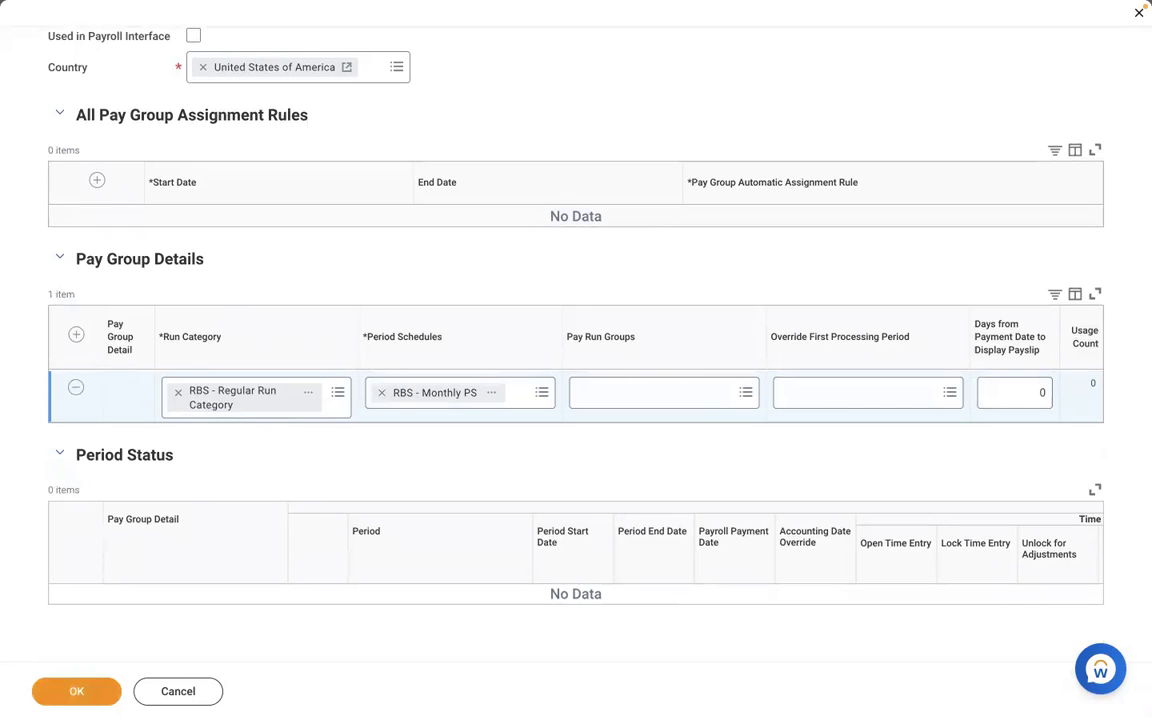
{"action": "left_click", "coordinate": [62, 699]}
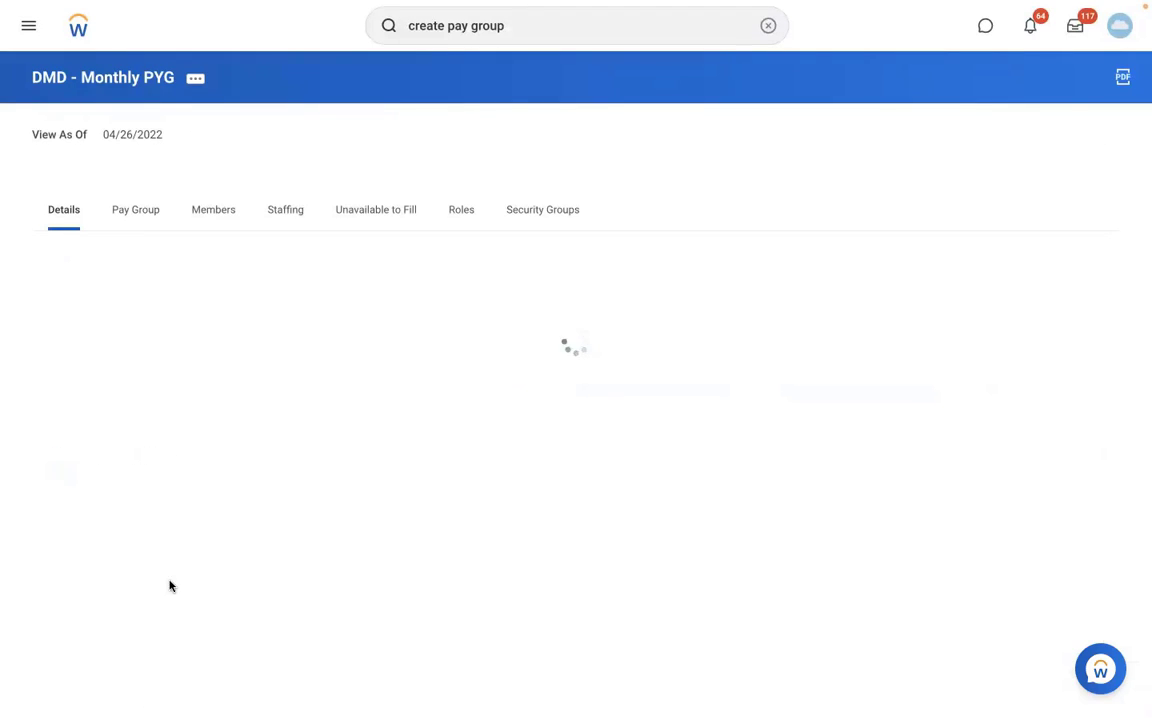
{"action": "left_click", "coordinate": [126, 207]}
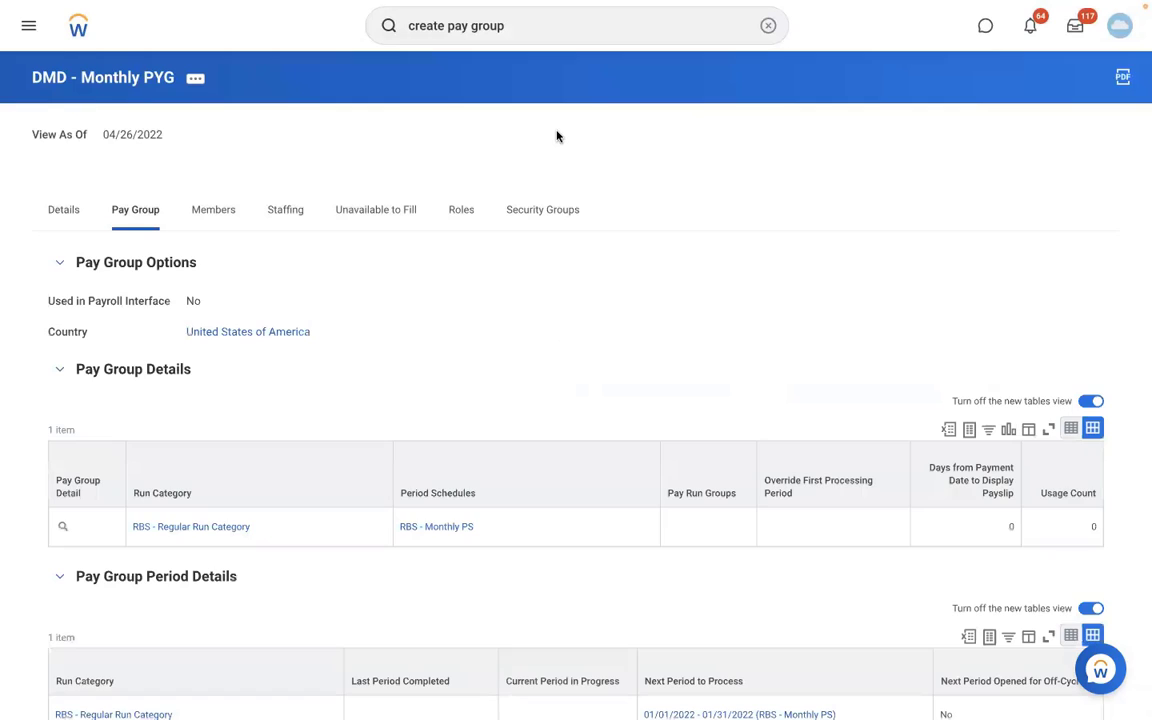
{"action": "scroll", "coordinate": [850, 138], "scroll_direction": "down", "scroll_amount": 5}
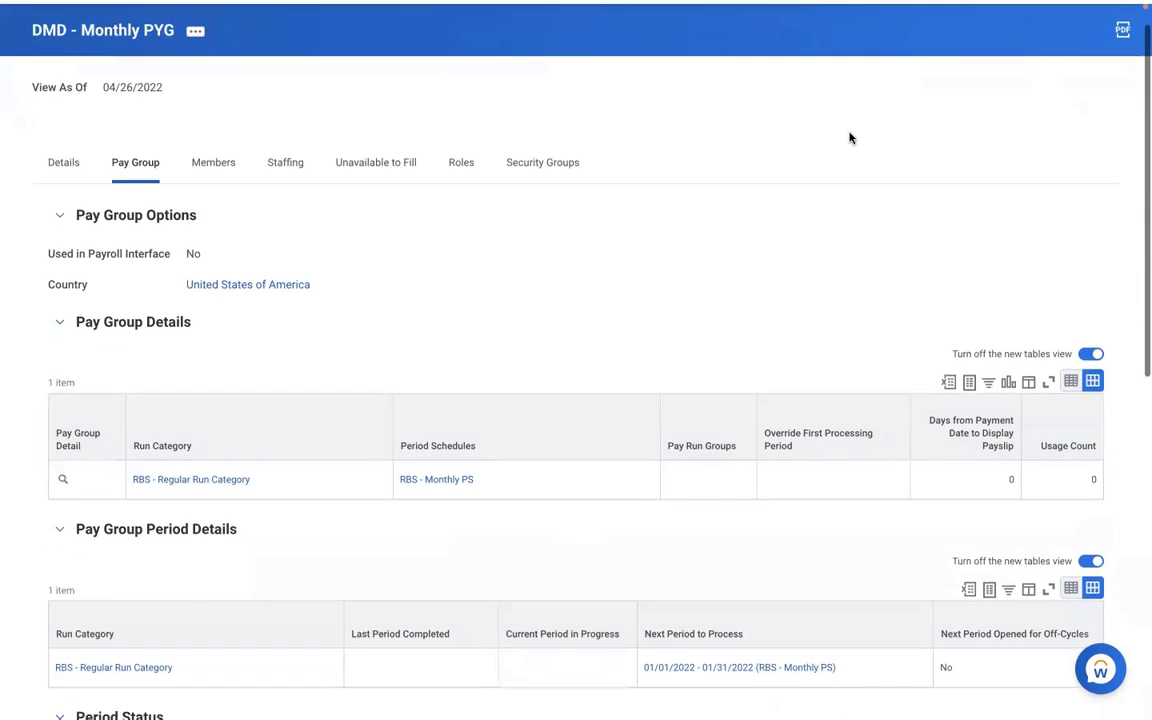
{"action": "scroll", "coordinate": [849, 138], "scroll_direction": "down", "scroll_amount": 4}
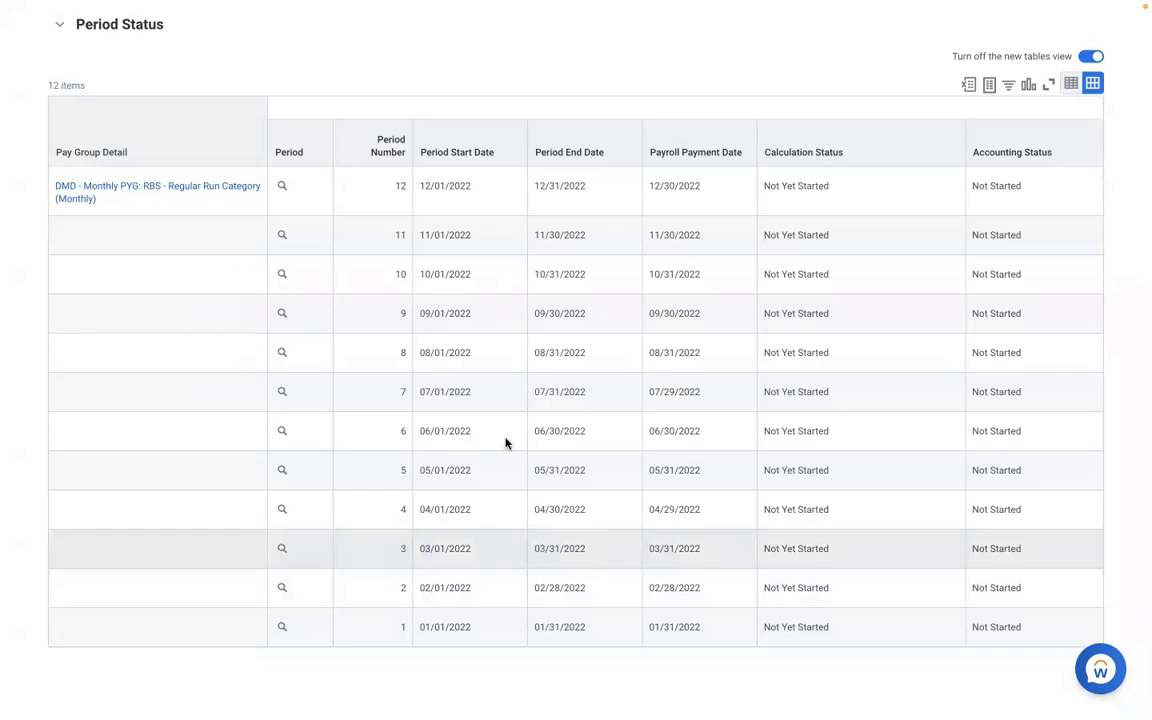
{"action": "scroll", "coordinate": [397, 304], "scroll_direction": "up", "scroll_amount": 3}
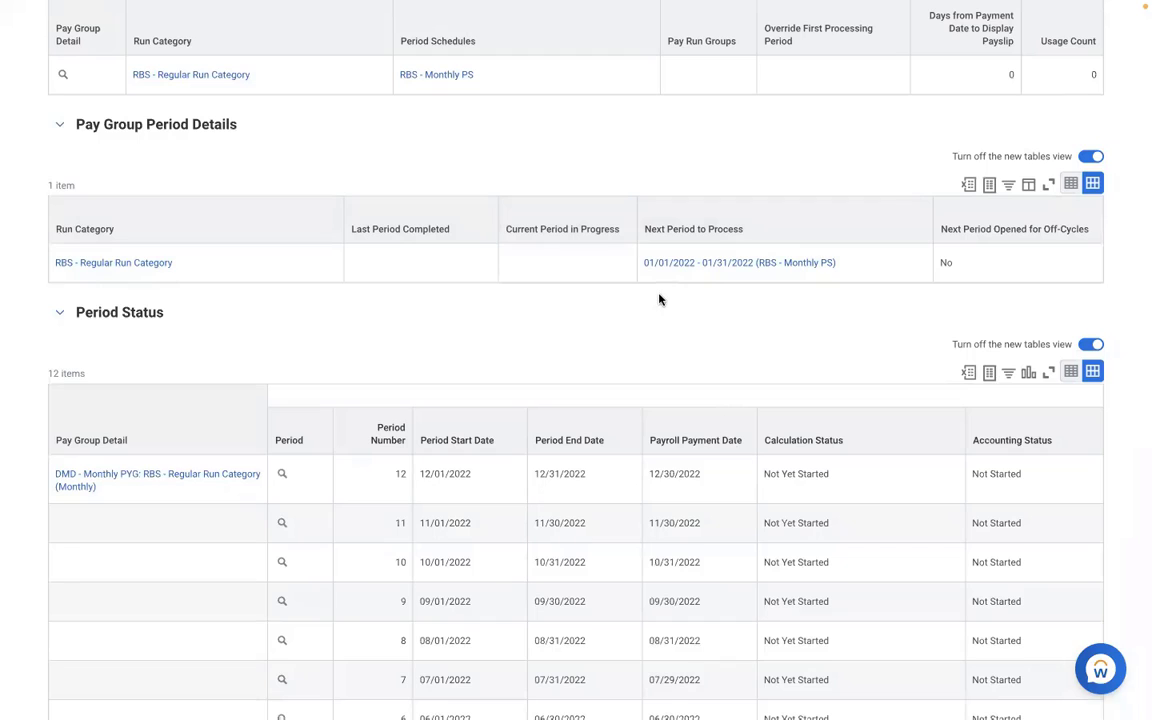
{"action": "left_click", "coordinate": [883, 273]}
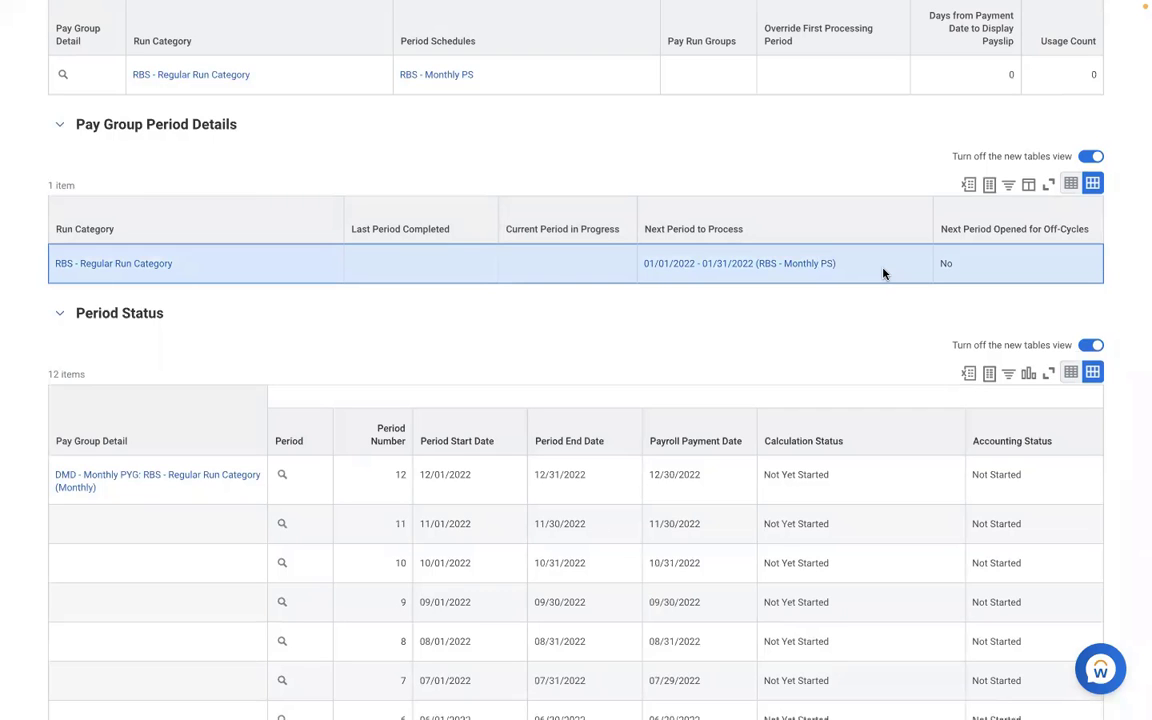
{"action": "scroll", "coordinate": [857, 361], "scroll_direction": "down", "scroll_amount": 1}
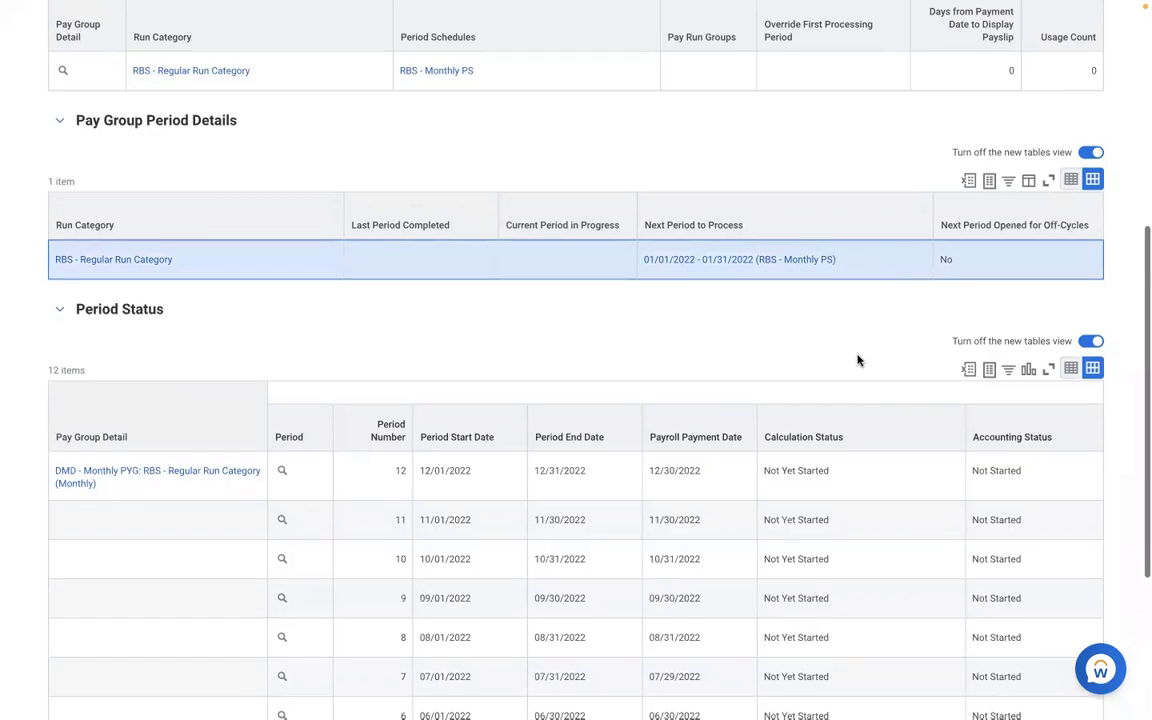
{"action": "scroll", "coordinate": [858, 361], "scroll_direction": "down", "scroll_amount": 3}
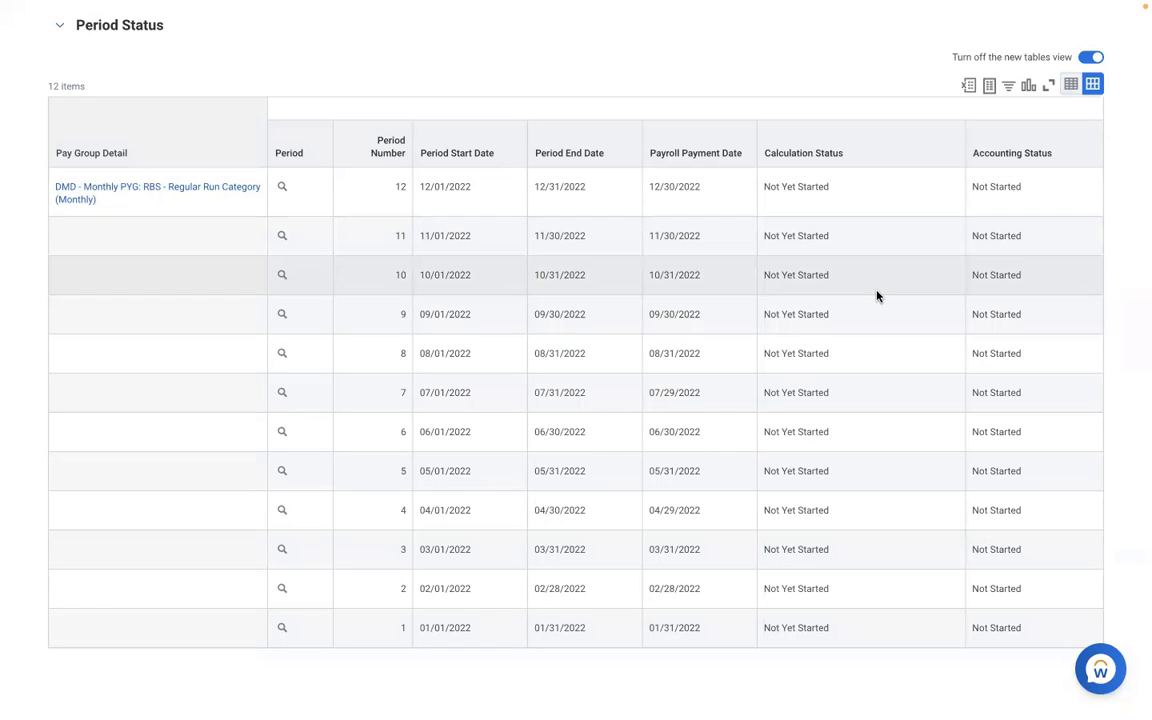
{"action": "left_click", "coordinate": [319, 565]}
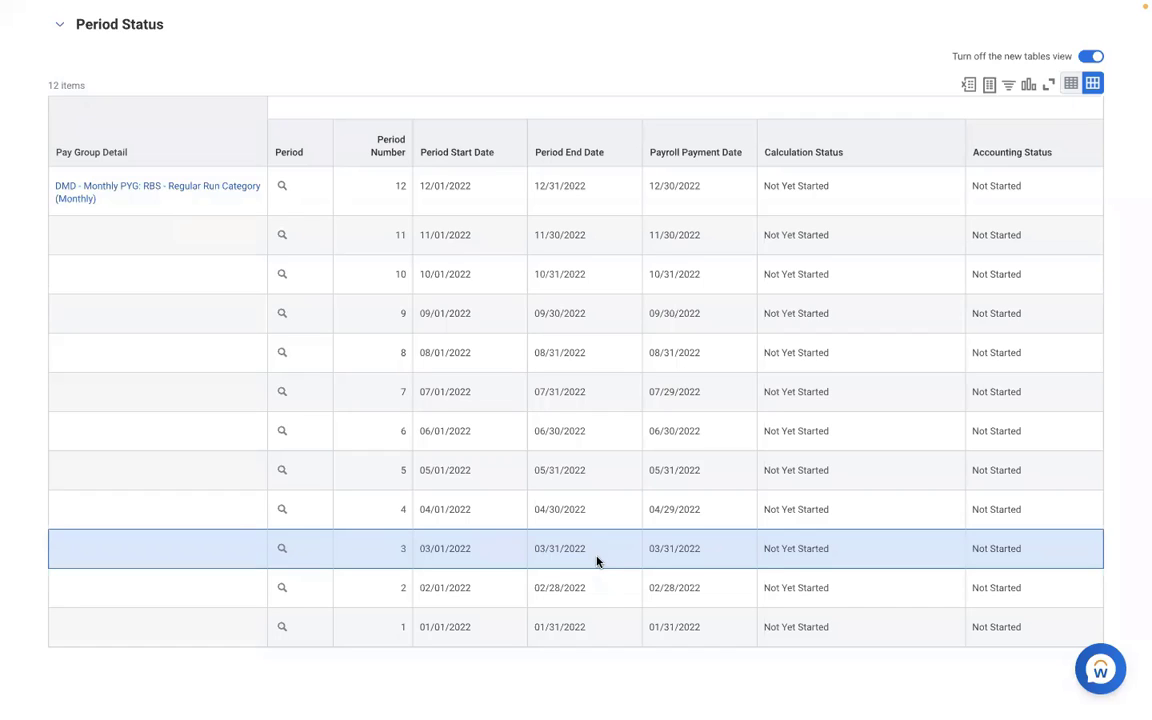
- Check the DMD - Monthly PYG Members tab, which lists 0 members (No items available)
{"action": "scroll", "coordinate": [596, 561], "scroll_direction": "up", "scroll_amount": 5}
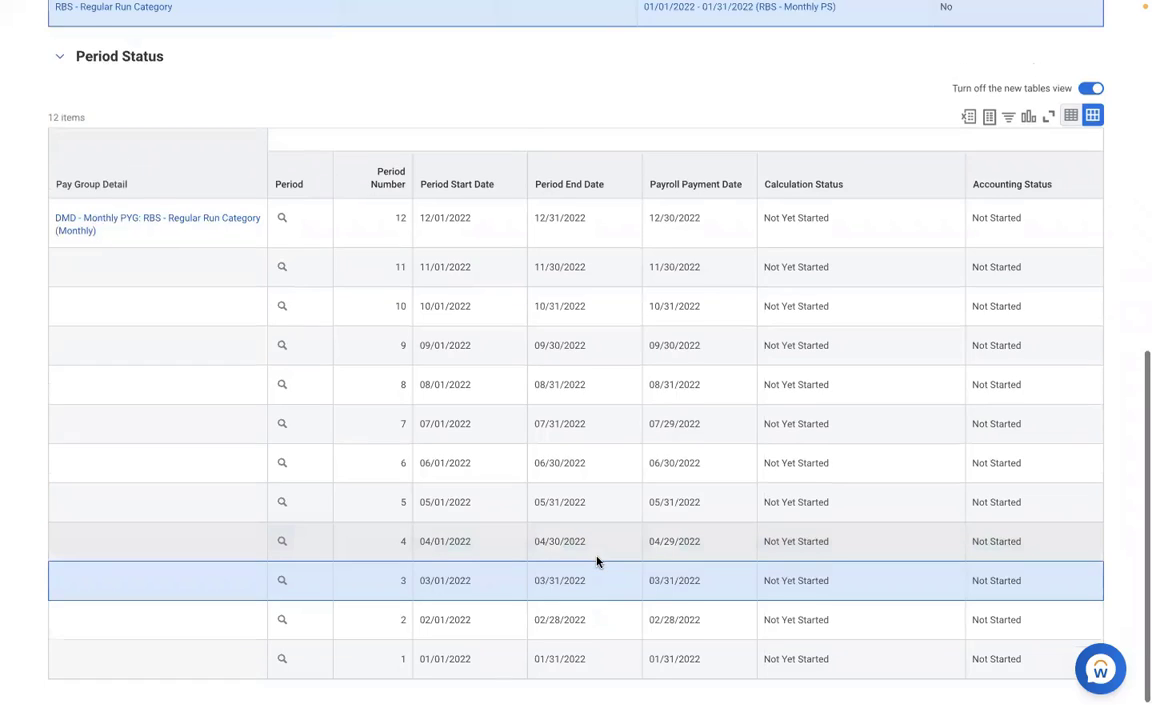
{"action": "scroll", "coordinate": [596, 561], "scroll_direction": "up", "scroll_amount": 3}
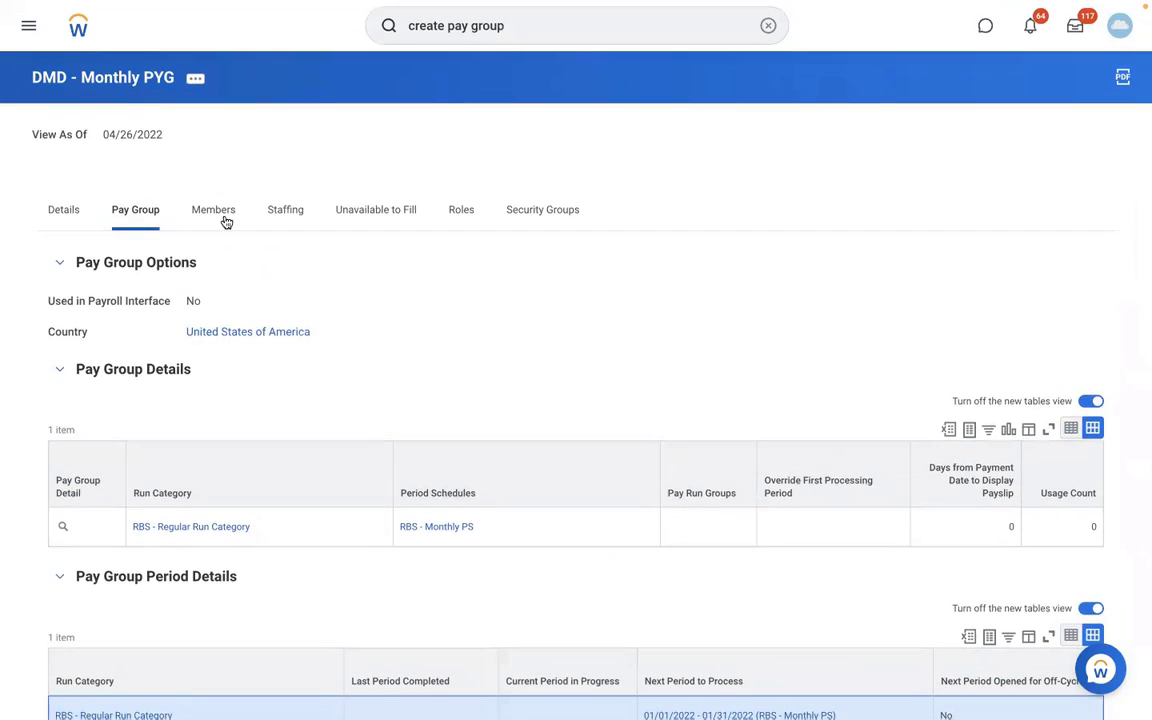
{"action": "left_click", "coordinate": [218, 212]}
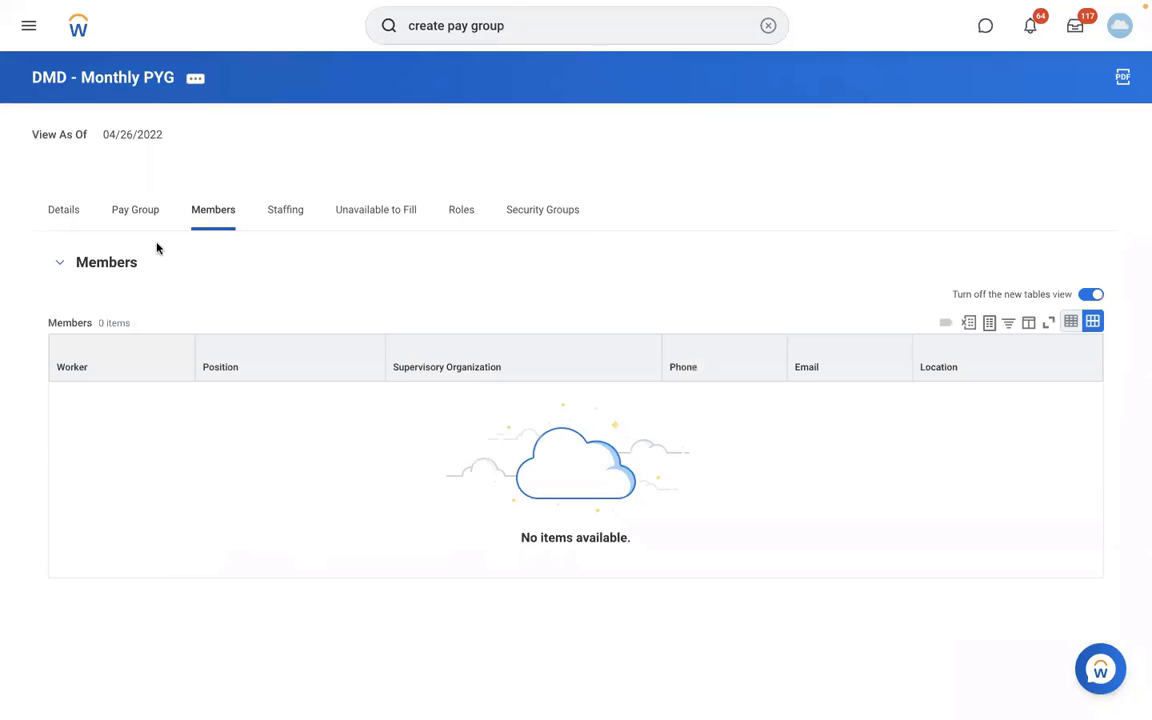
{"action": "left_click", "coordinate": [134, 220]}
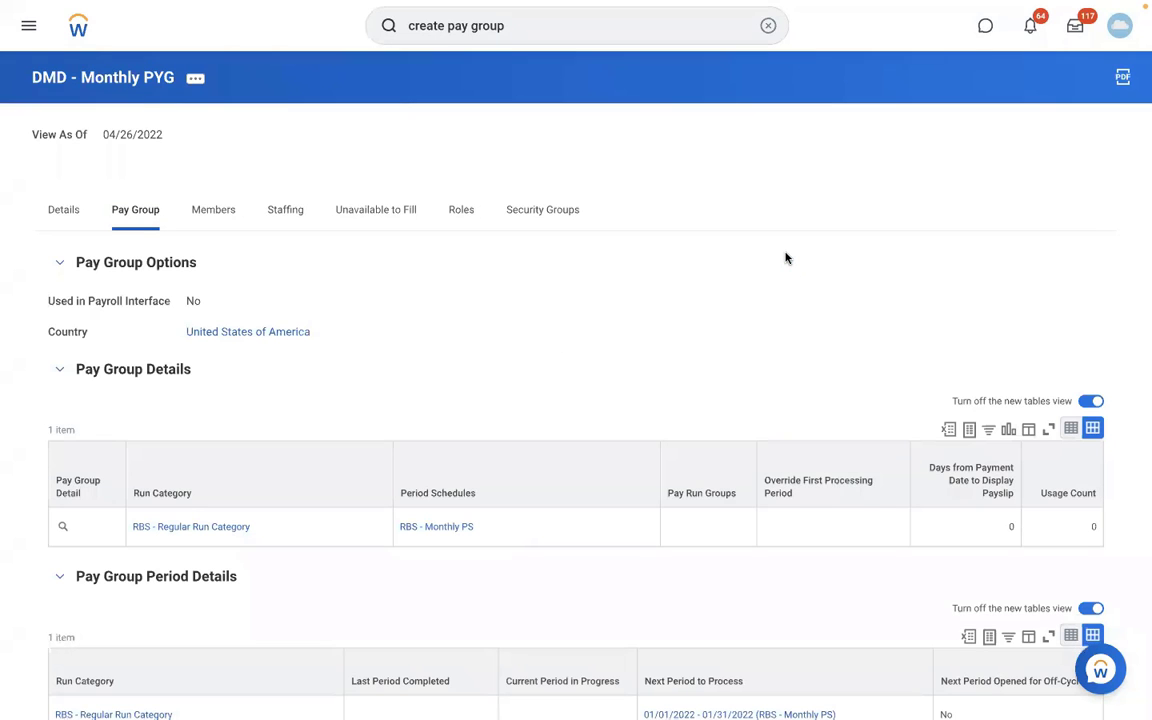
{"action": "scroll", "coordinate": [786, 258], "scroll_direction": "down", "scroll_amount": 3}
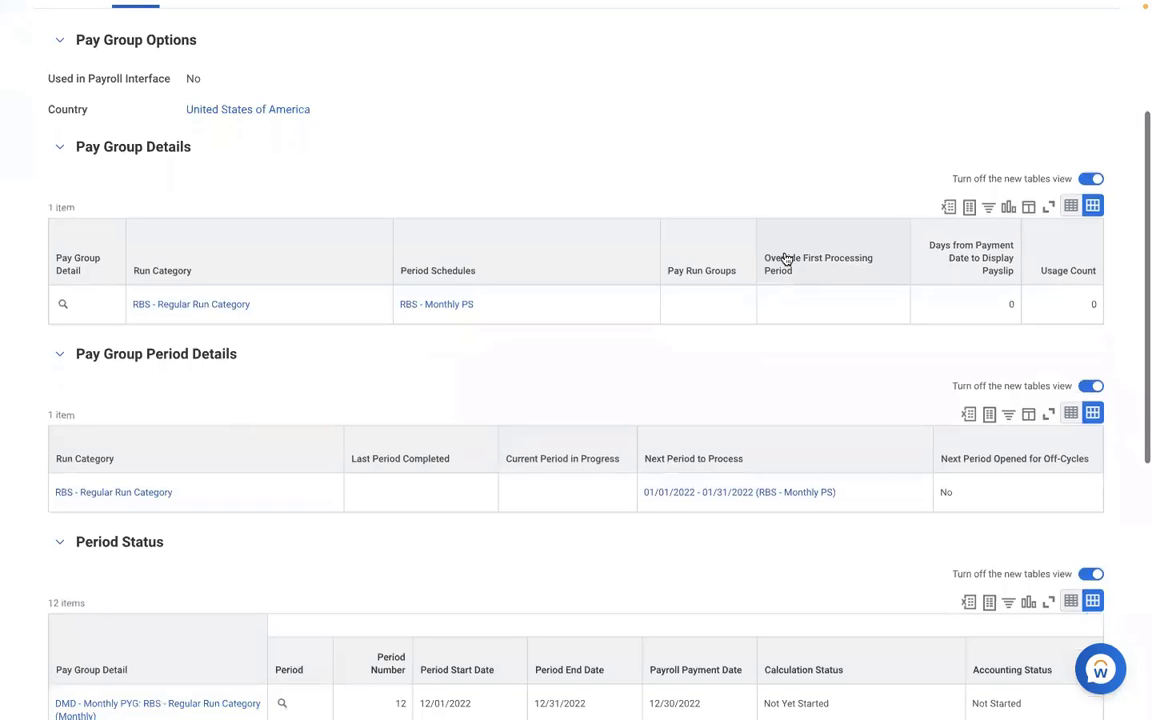
{"action": "scroll", "coordinate": [786, 258], "scroll_direction": "down", "scroll_amount": 1}
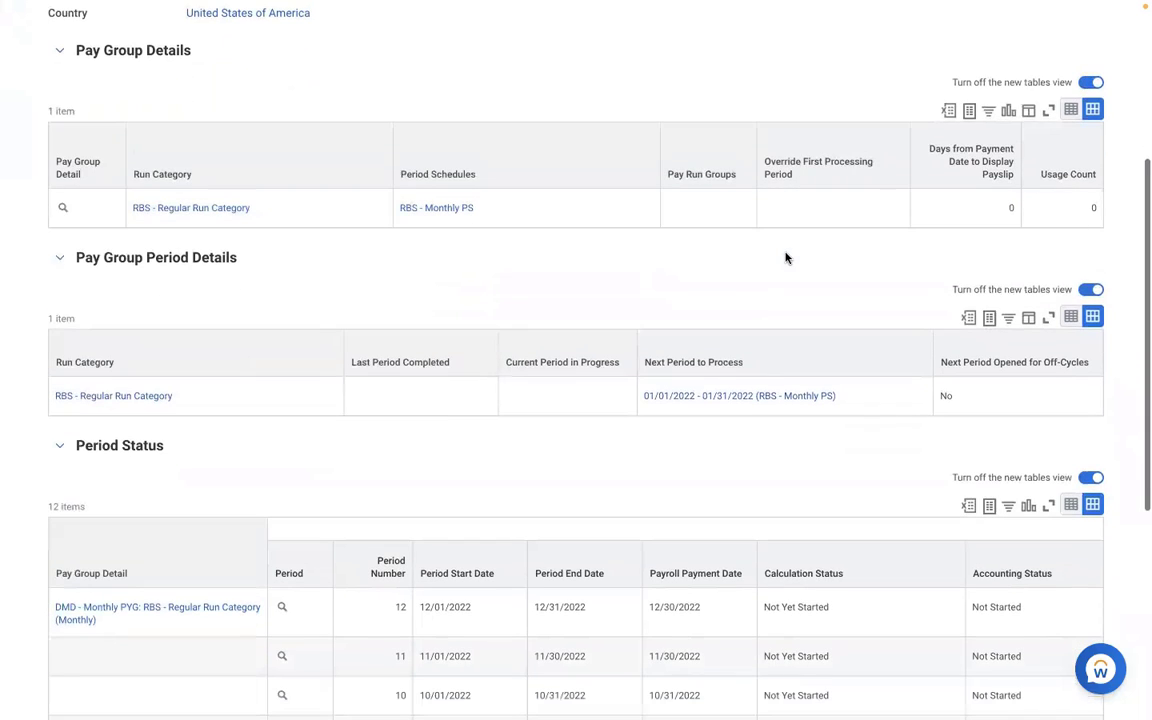
{"action": "scroll", "coordinate": [786, 258], "scroll_direction": "down", "scroll_amount": 4}
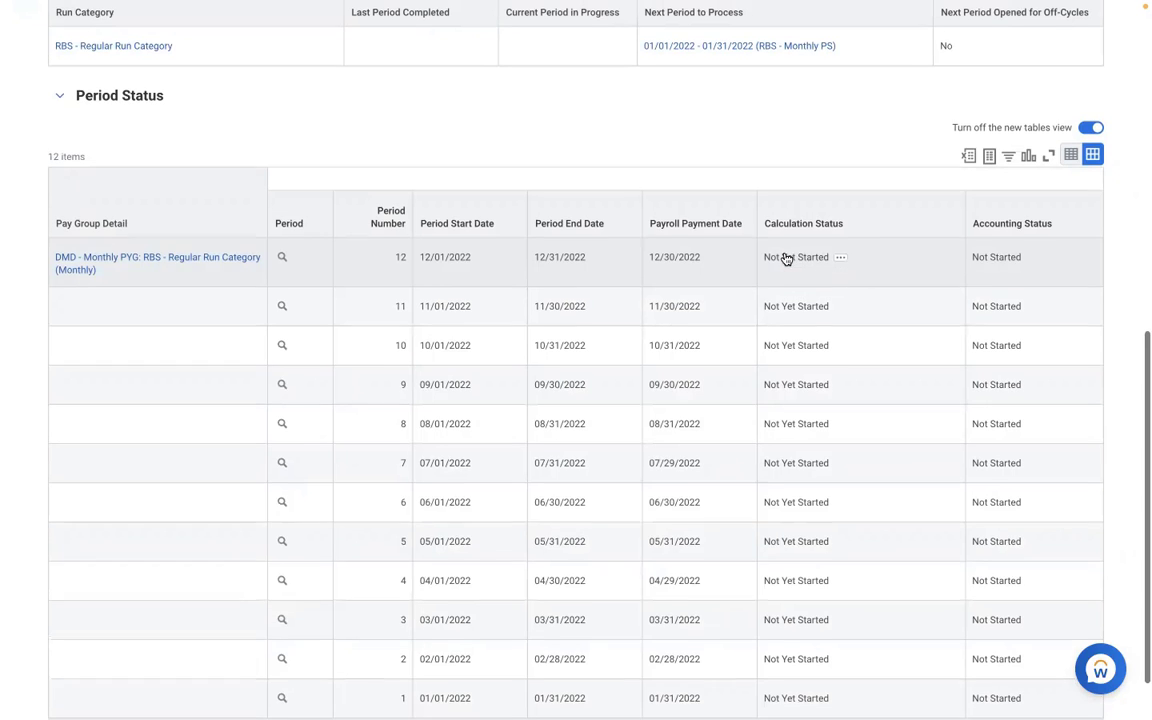
{"action": "scroll", "coordinate": [786, 253], "scroll_direction": "up", "scroll_amount": 6}
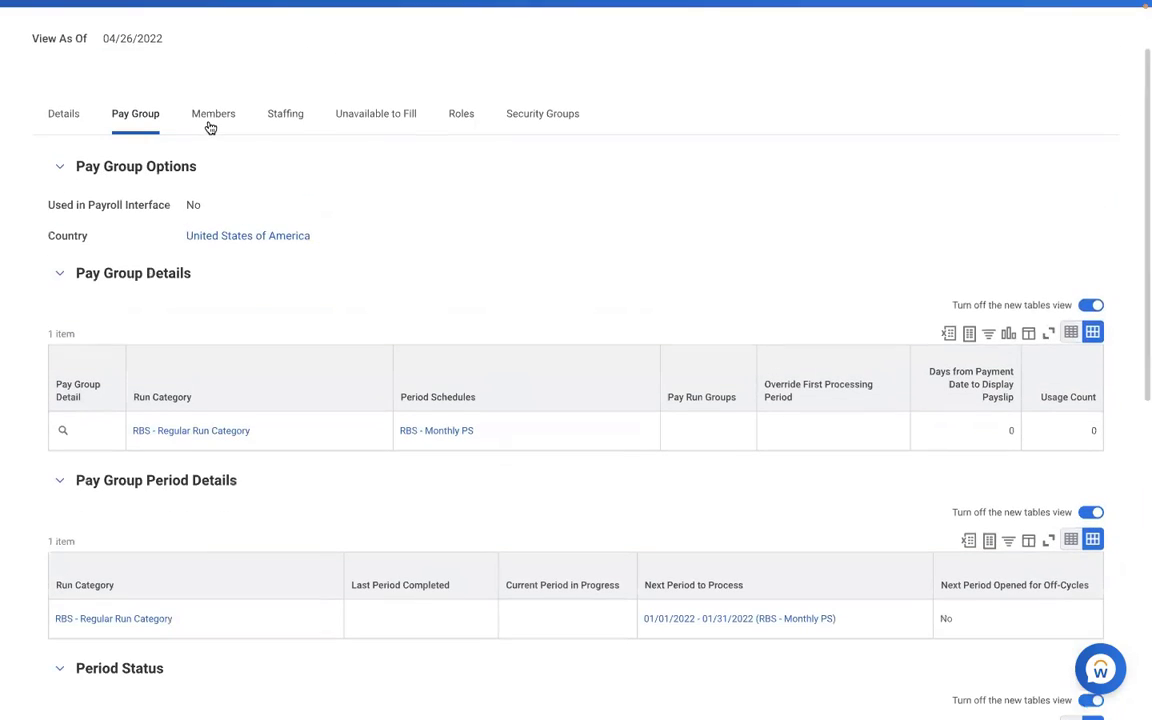
{"action": "left_click", "coordinate": [213, 117]}
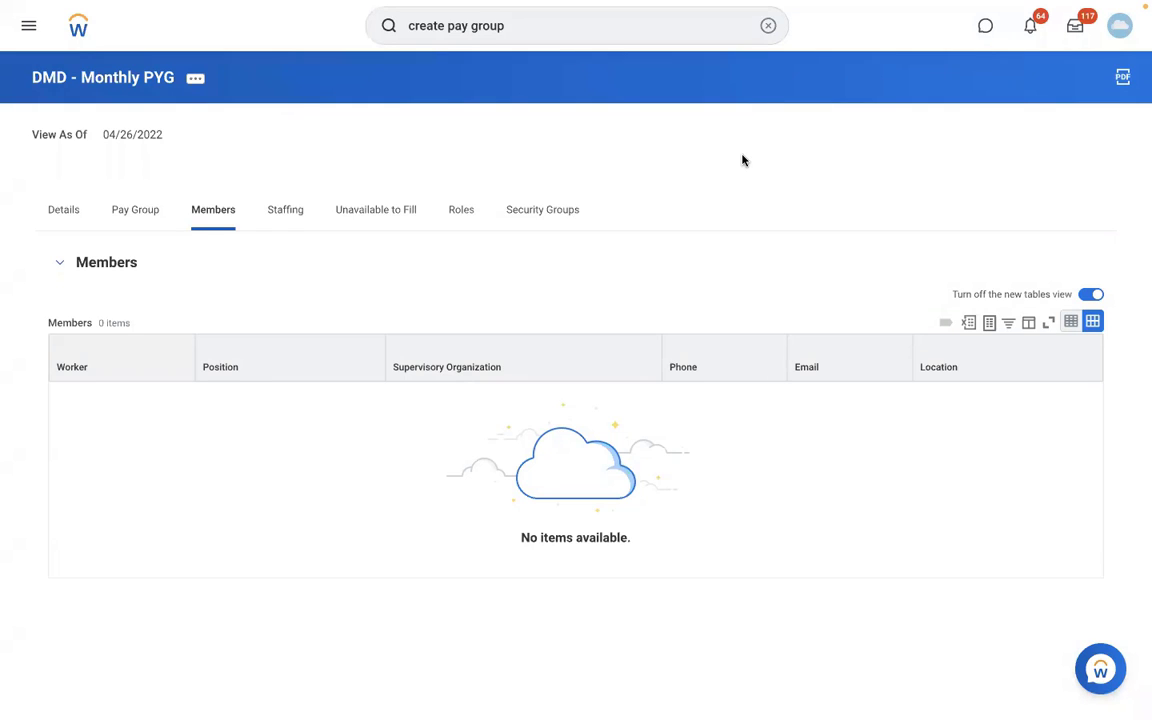
- Search for the worker by name, open their profile, and view their payroll team's Org Chart
{"action": "left_click", "coordinate": [767, 28]}
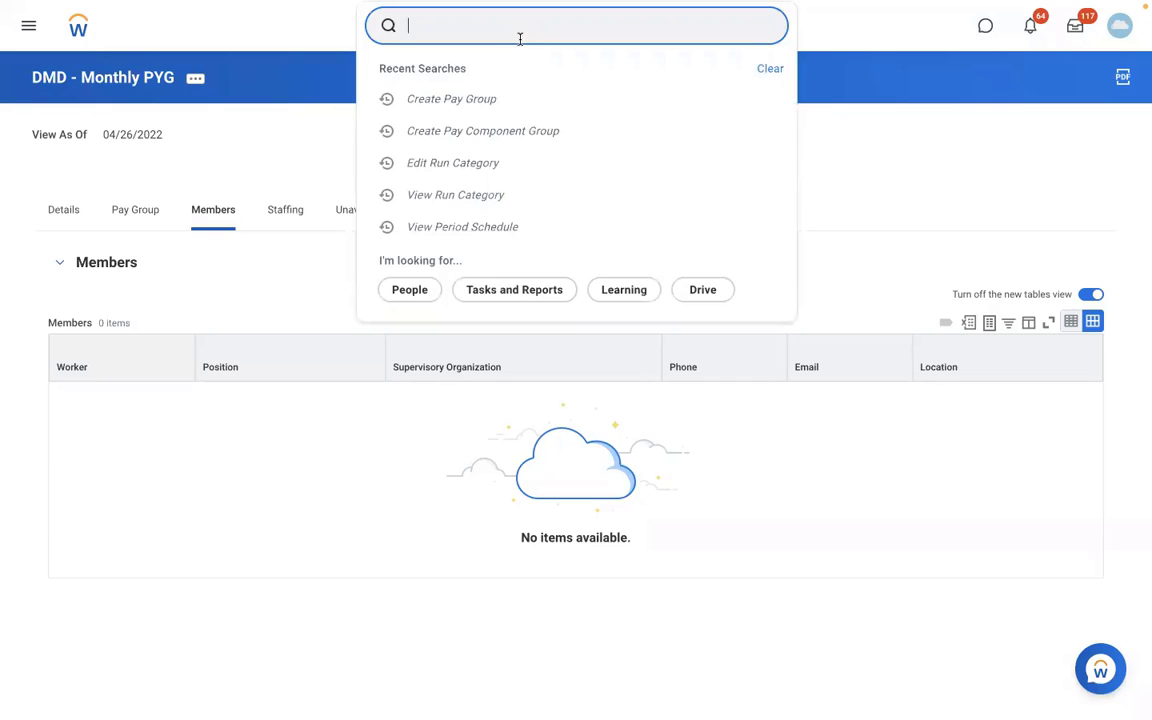
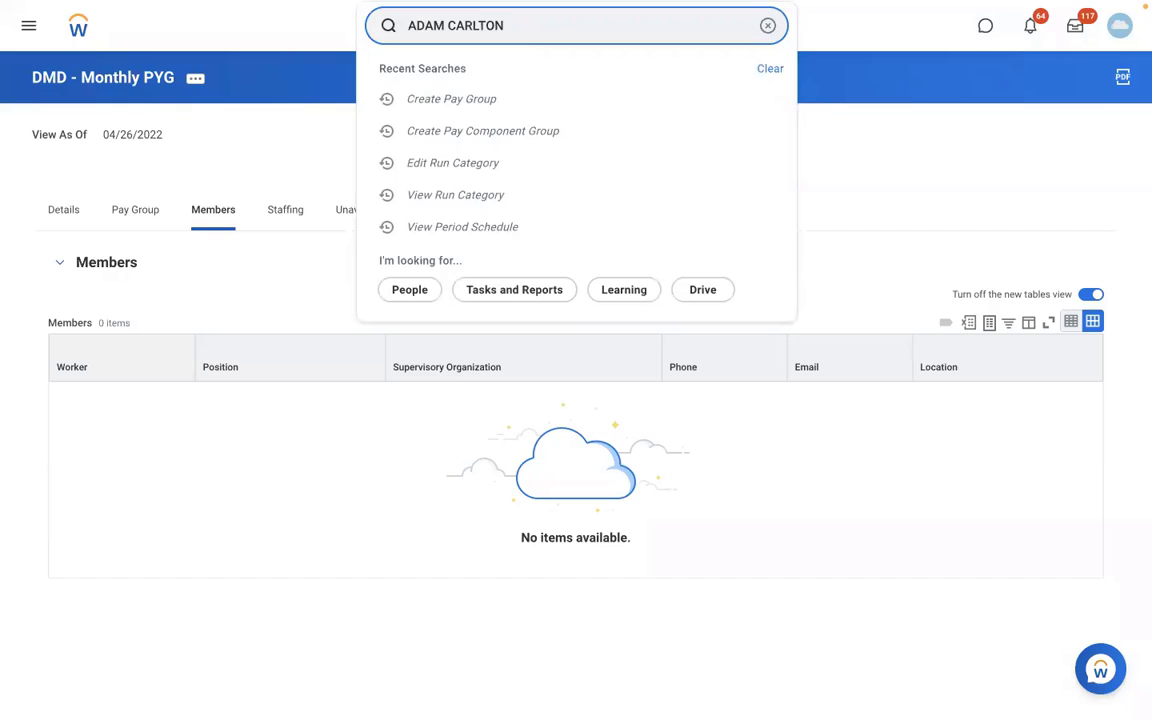
{"action": "left_click", "coordinate": [521, 94]}
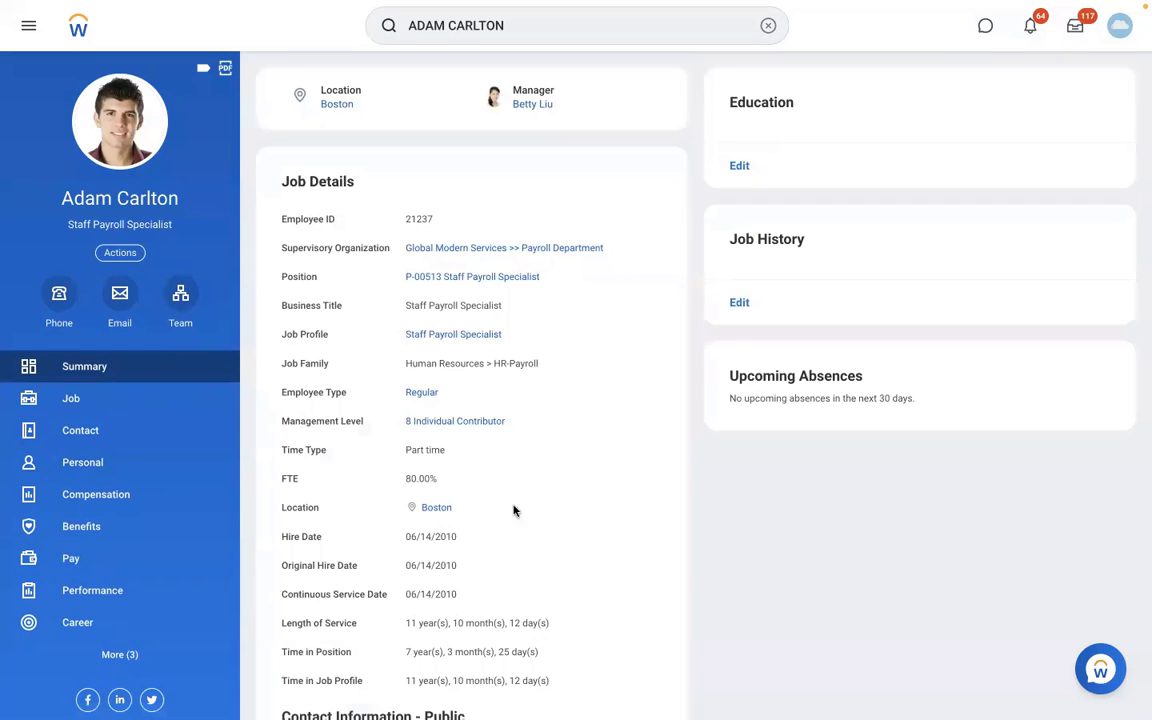
{"action": "scroll", "coordinate": [511, 558], "scroll_direction": "down", "scroll_amount": 3}
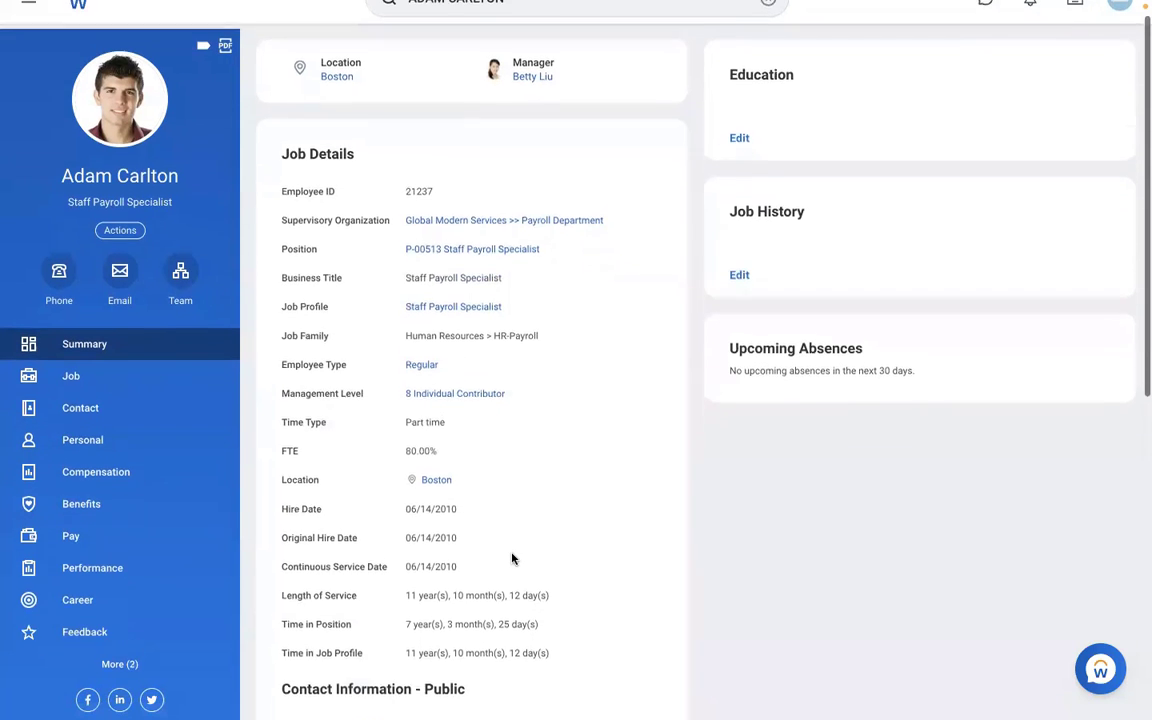
{"action": "scroll", "coordinate": [512, 553], "scroll_direction": "up", "scroll_amount": 3}
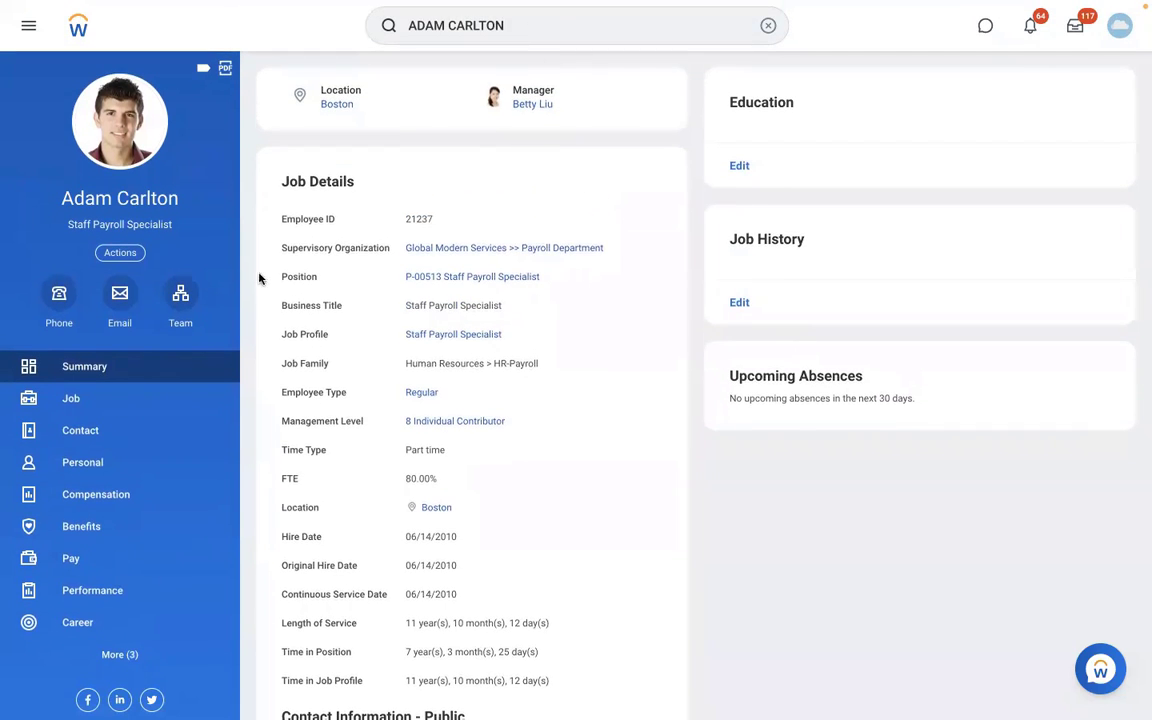
{"action": "left_click", "coordinate": [181, 318]}
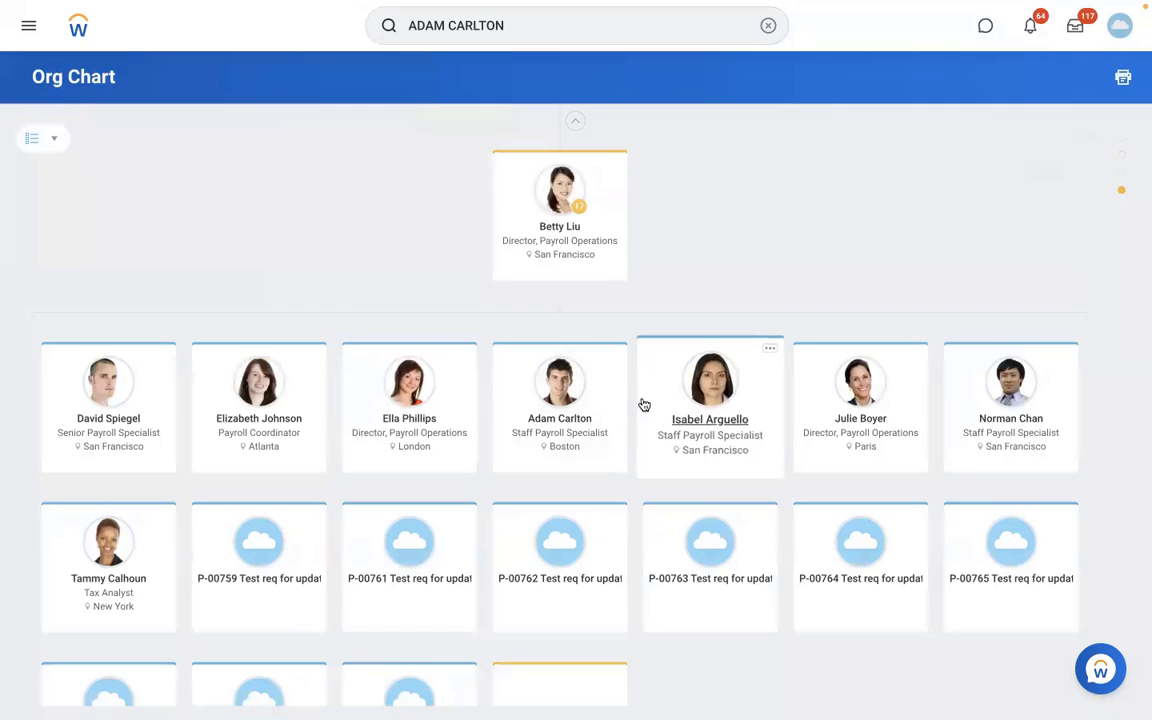
{"action": "left_click", "coordinate": [726, 417]}
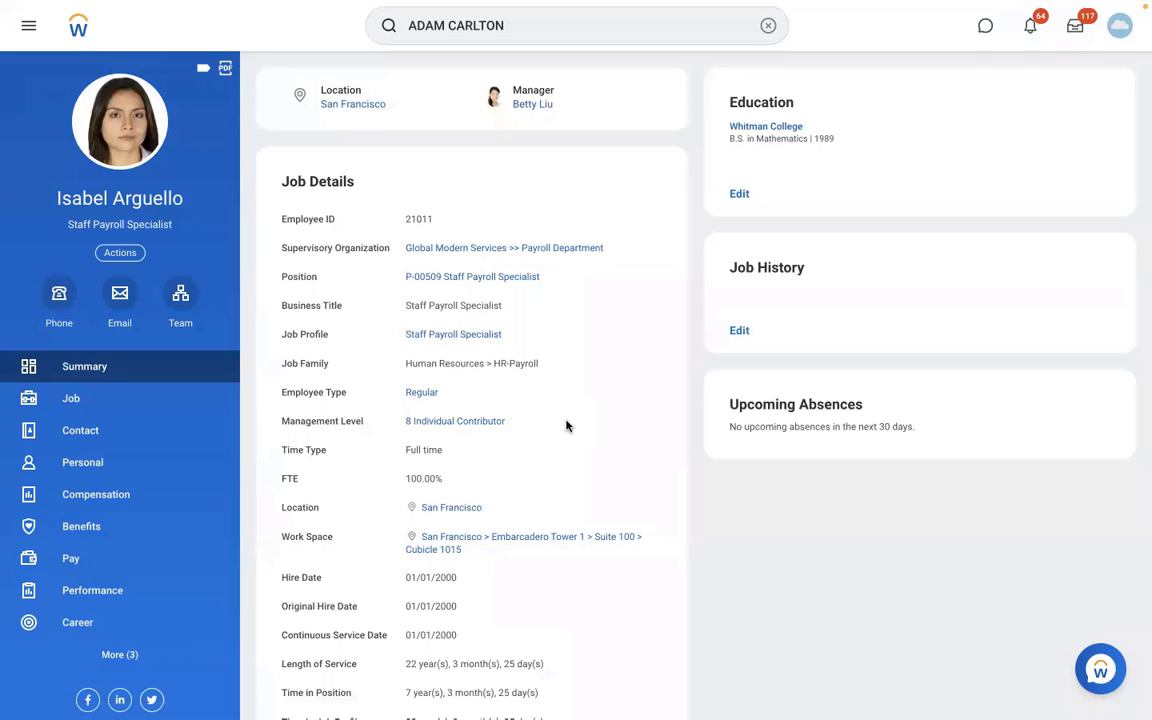
{"action": "scroll", "coordinate": [566, 426], "scroll_direction": "down", "scroll_amount": 1}
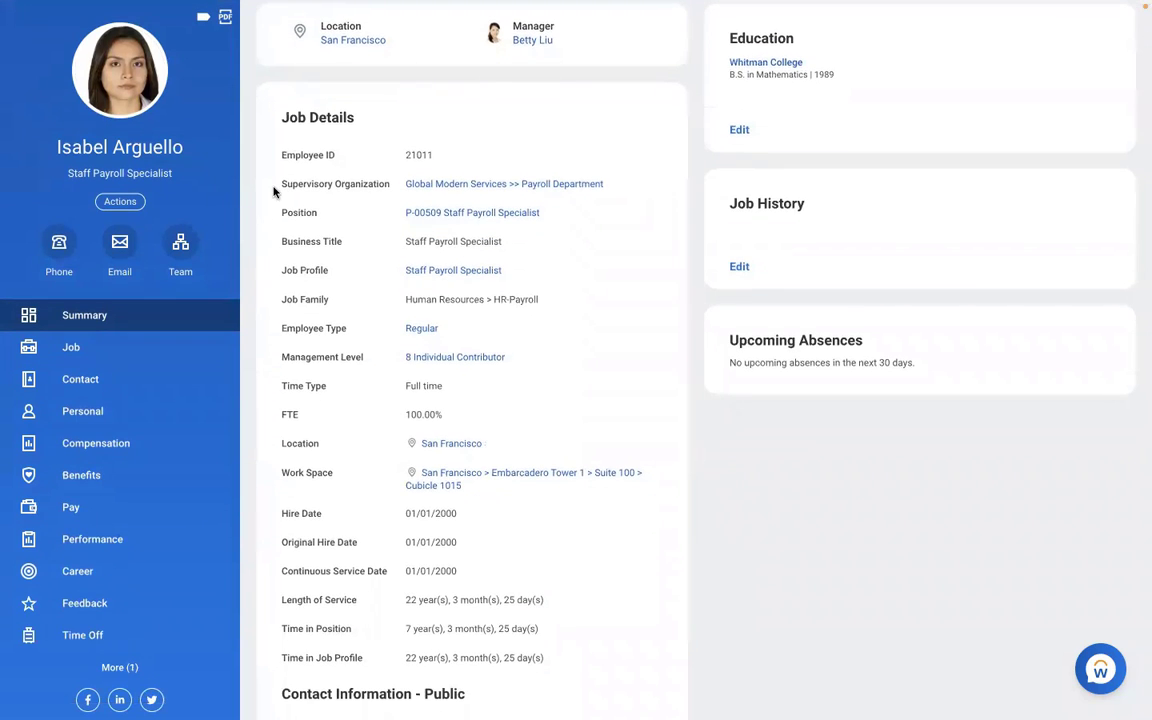
{"action": "left_click", "coordinate": [118, 204]}
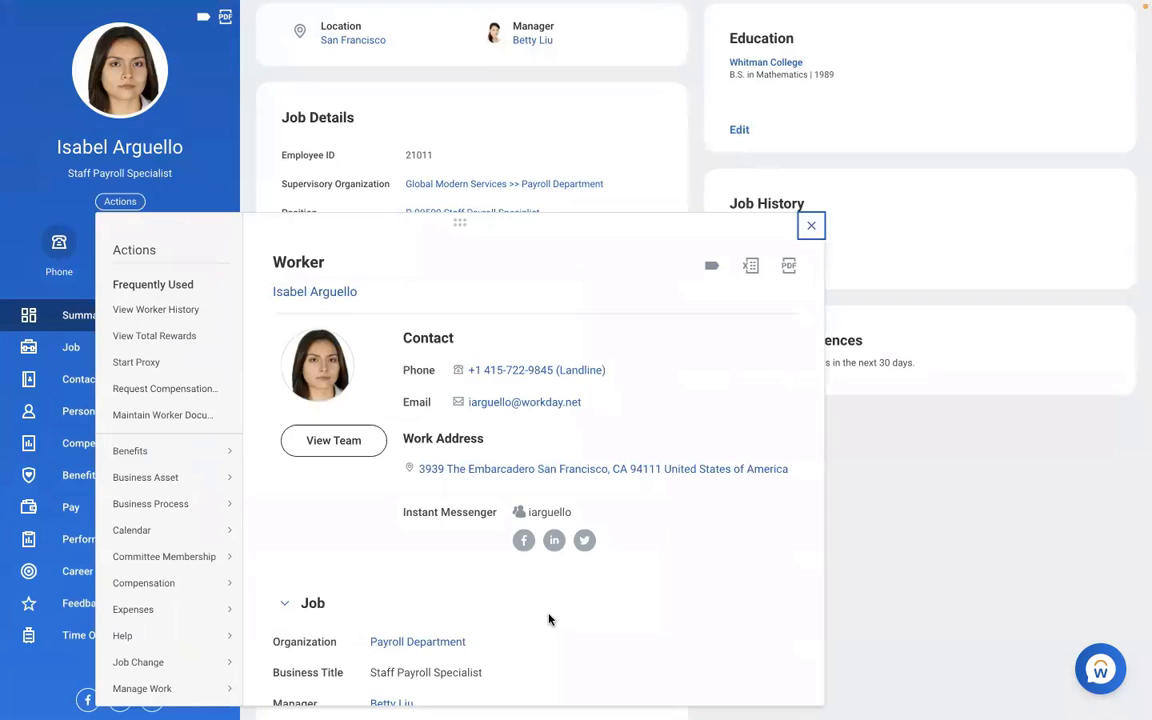
{"action": "scroll", "coordinate": [548, 618], "scroll_direction": "down", "scroll_amount": 1}
{"action": "scroll", "coordinate": [548, 618], "scroll_direction": "down", "scroll_amount": 3}
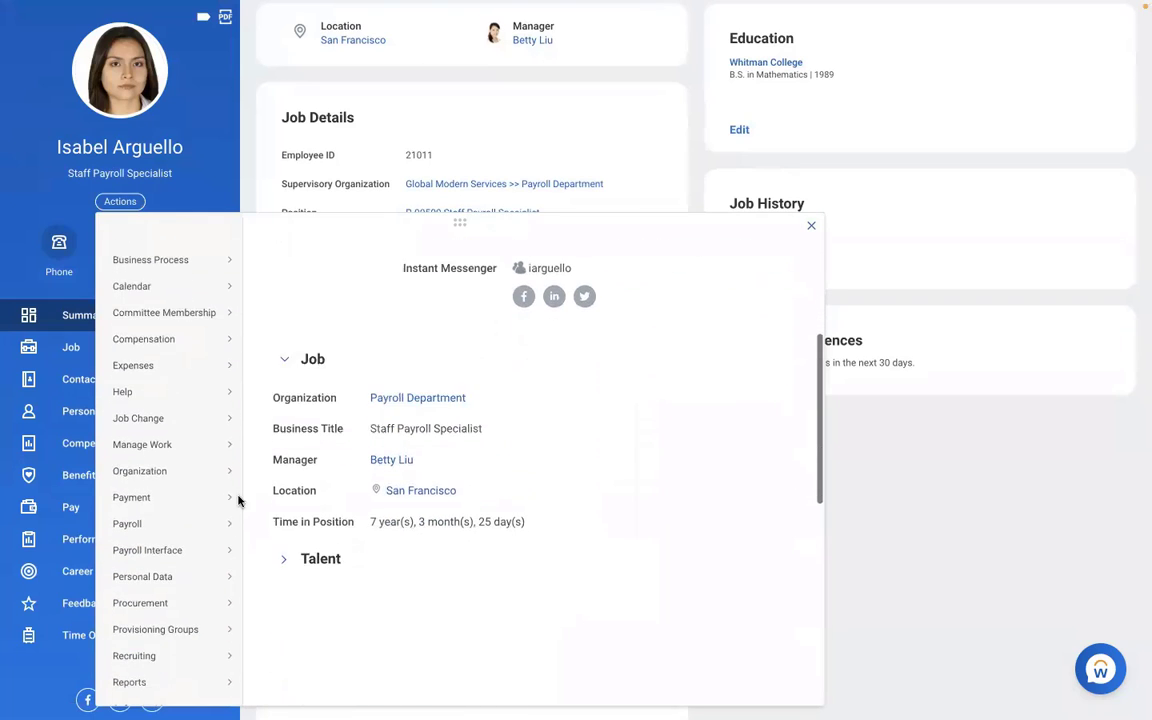
{"action": "mouse_move", "coordinate": [240, 516]}
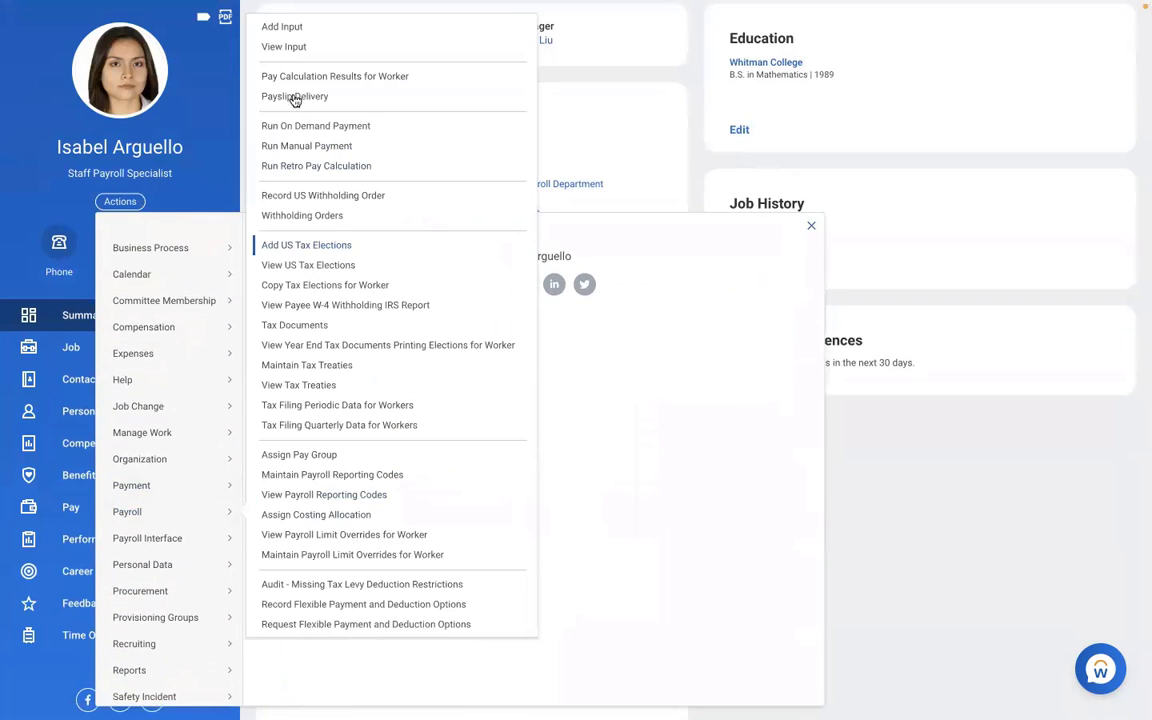
{"action": "left_click", "coordinate": [287, 456]}
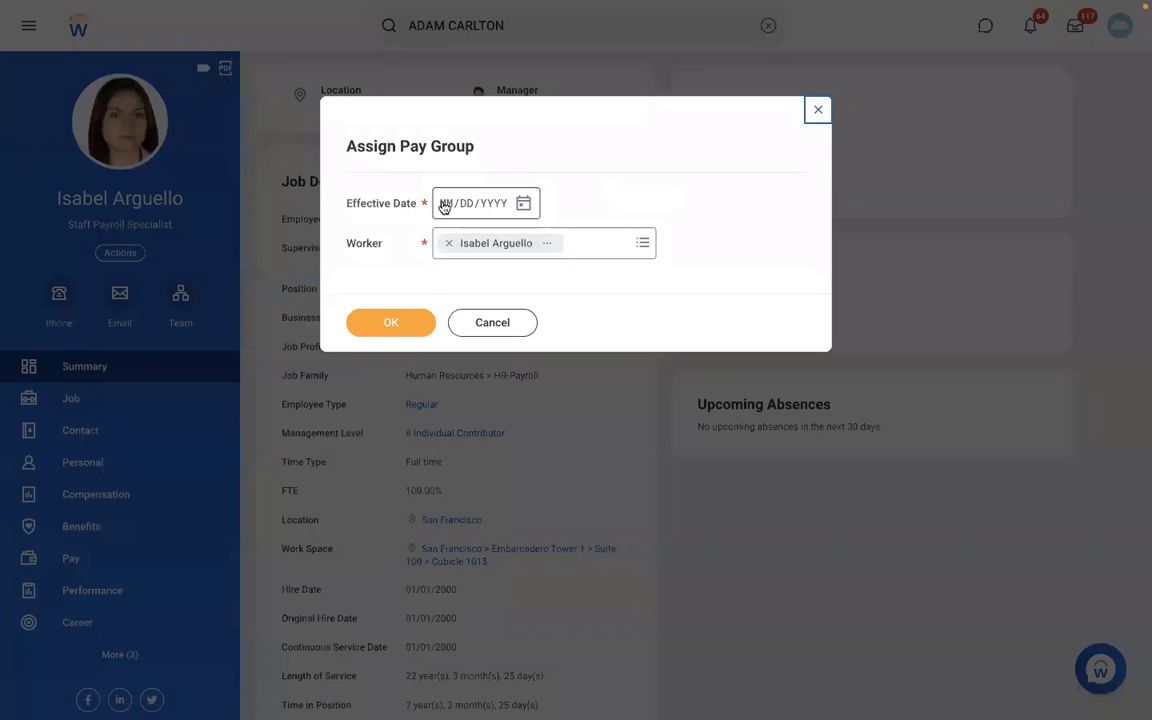
{"action": "left_click", "coordinate": [444, 206]}
{"action": "type", "text": "01/01/"}
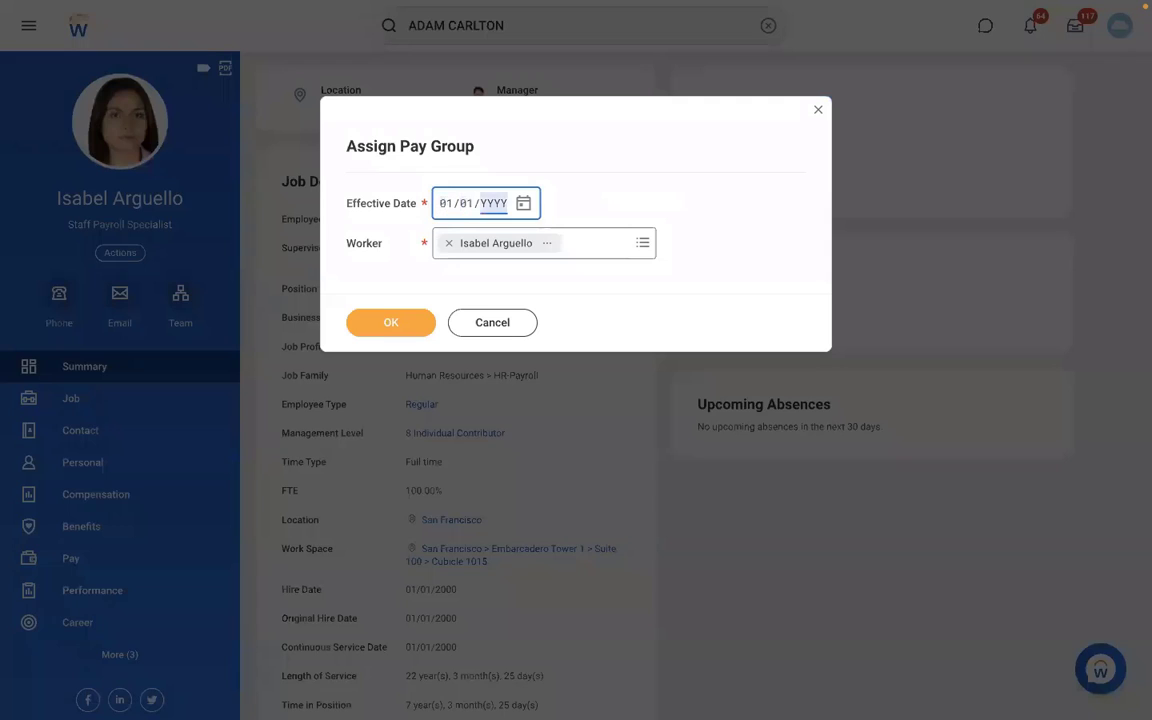
{"action": "type", "text": "2022"}
{"action": "left_click", "coordinate": [397, 324]}
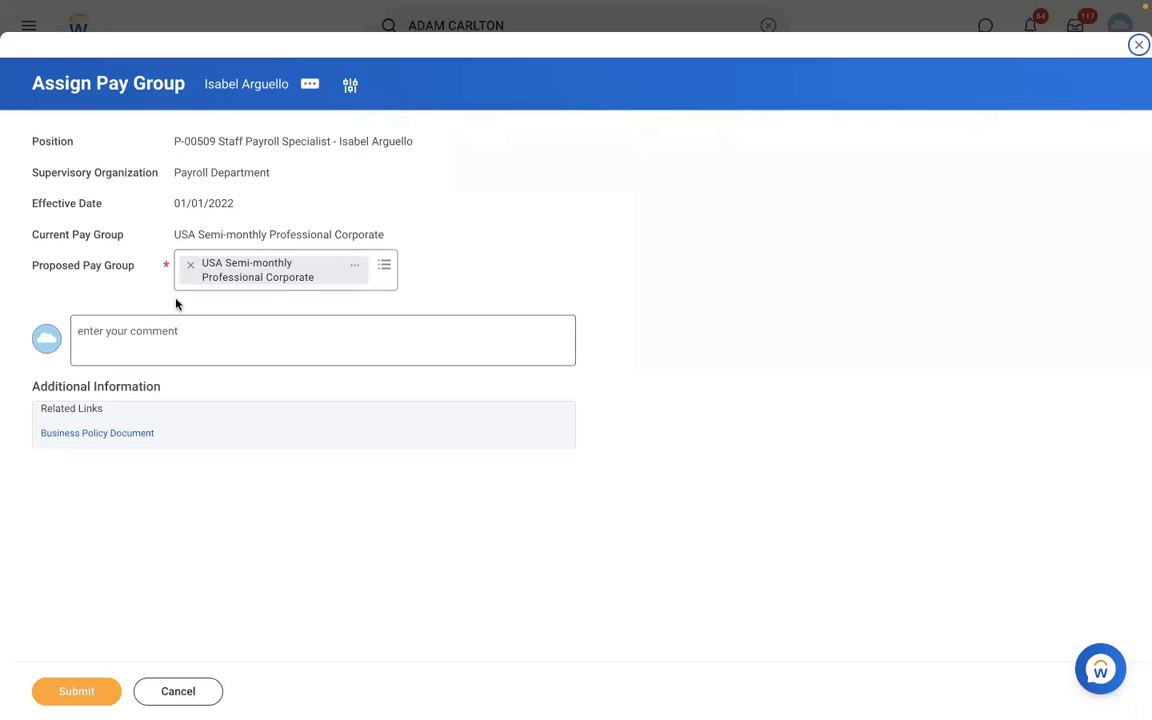
- Search for an RBS proposed pay group, then cancel and discard the unsaved assignment
{"action": "left_click", "coordinate": [188, 266]}
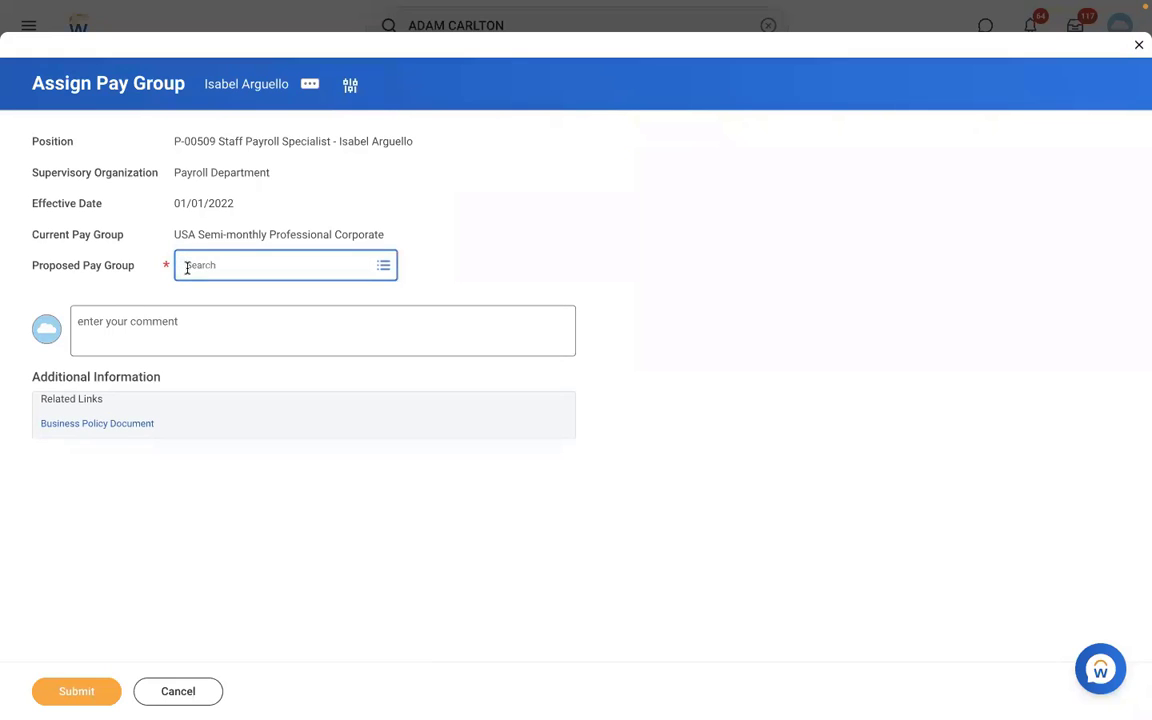
{"action": "type", "text": "RBS"}
{"action": "key", "text": "Return"}
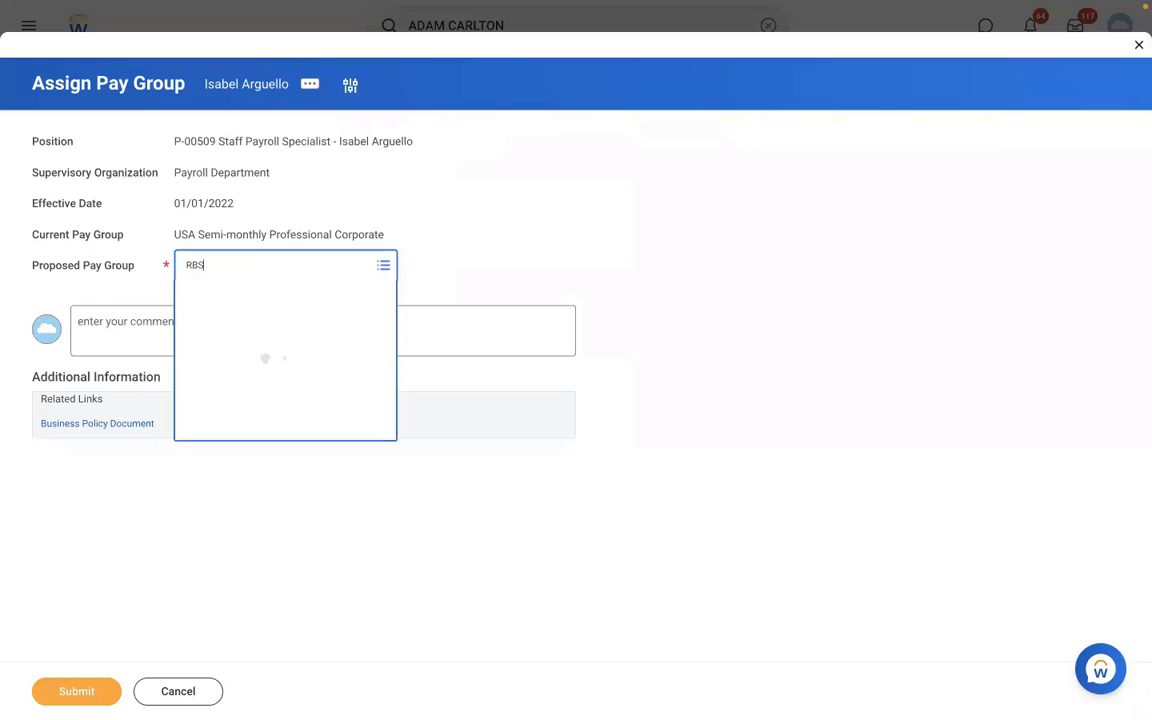
{"action": "left_click", "coordinate": [244, 268]}
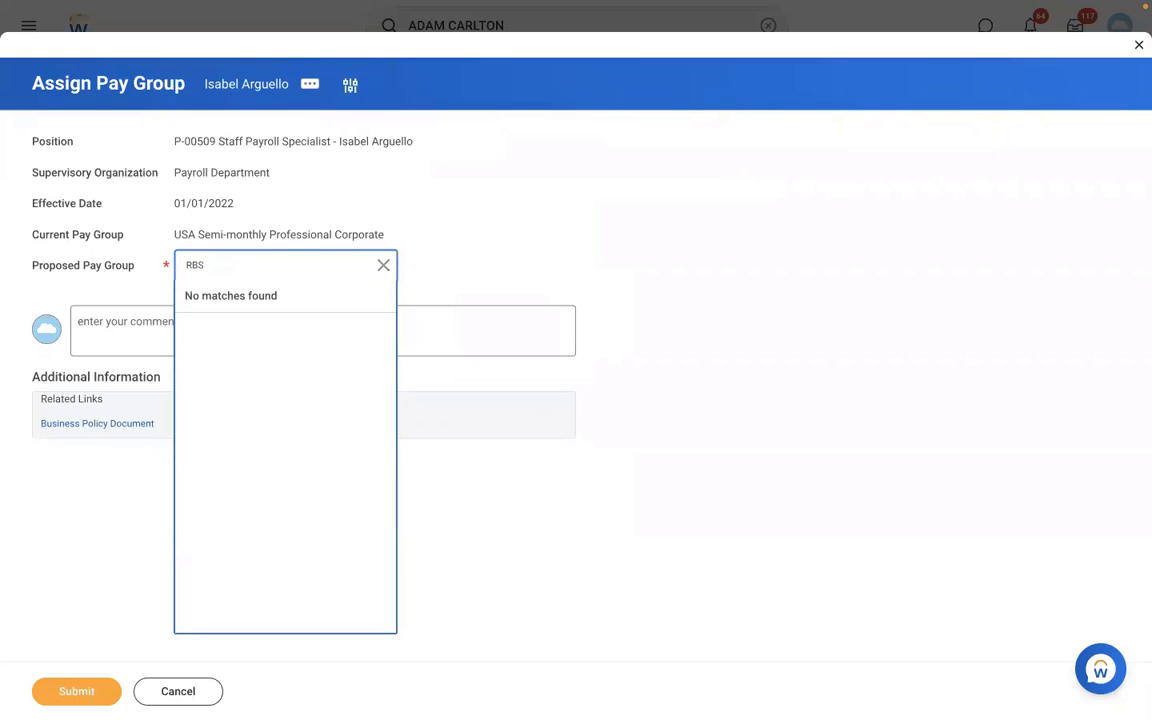
{"action": "key", "text": "Return"}
{"action": "left_click", "coordinate": [192, 697]}
{"action": "left_click", "coordinate": [505, 394]}
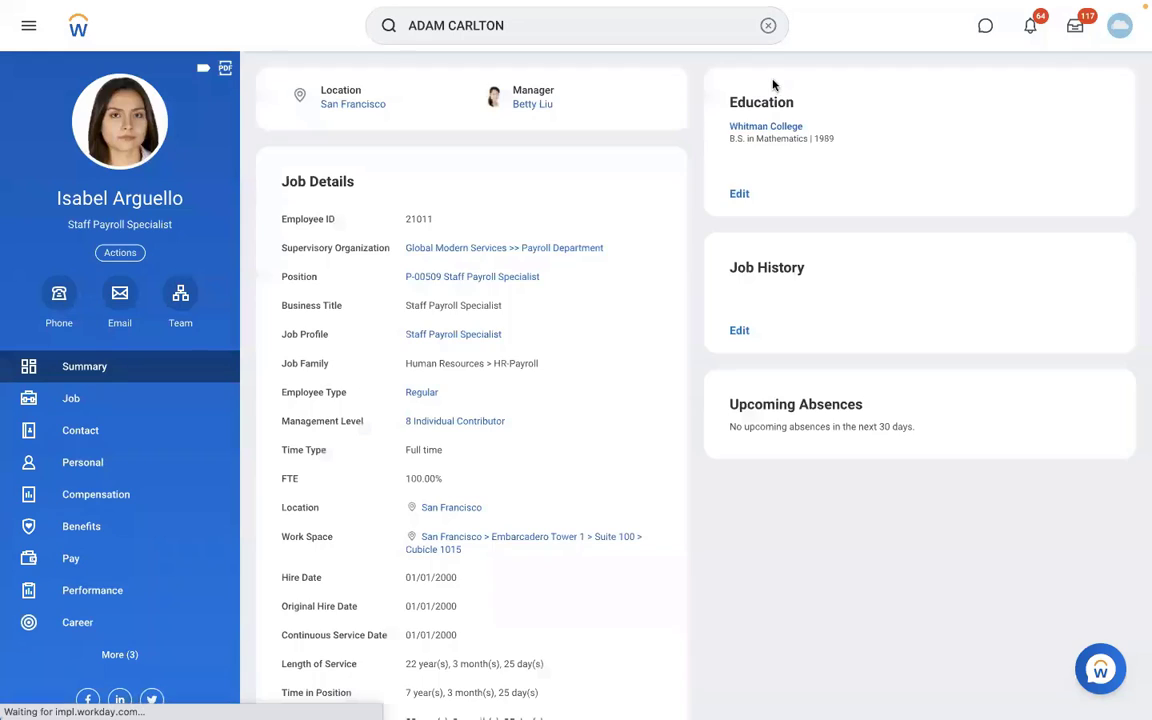
- Run the View Pay Group report, searching RBS, DB, then DMD, and open DMD - Monthly PYG
{"action": "left_click", "coordinate": [768, 27]}
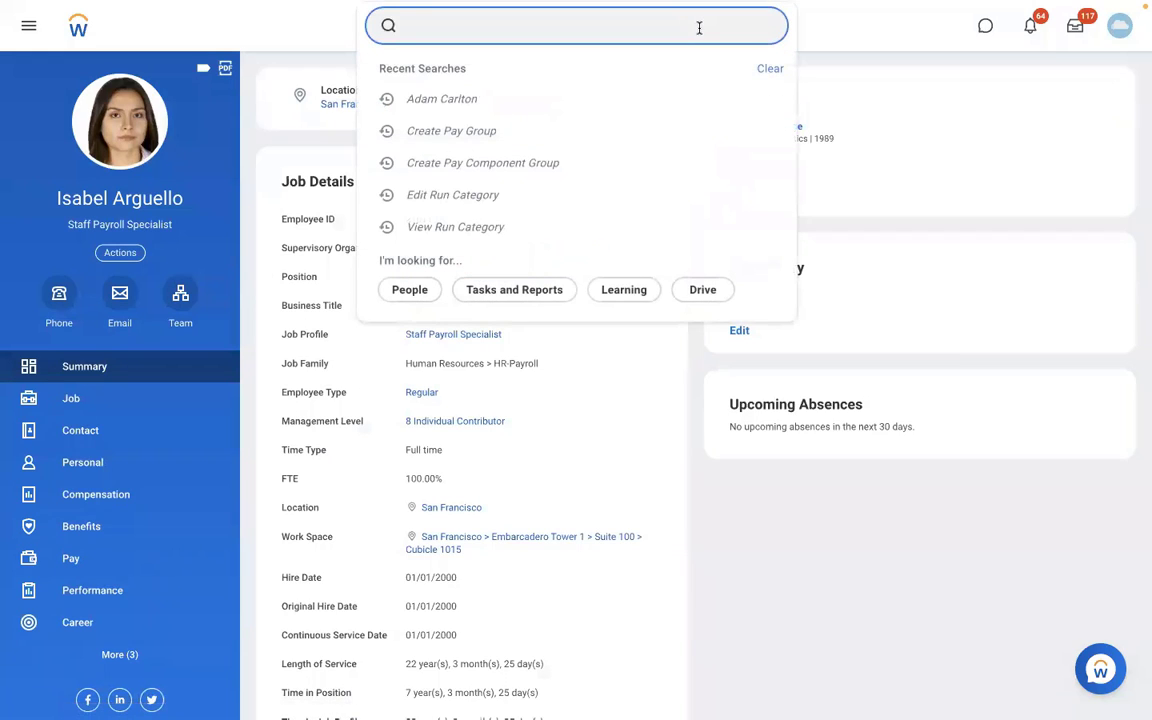
{"action": "type", "text": "VIEW PAY G"}
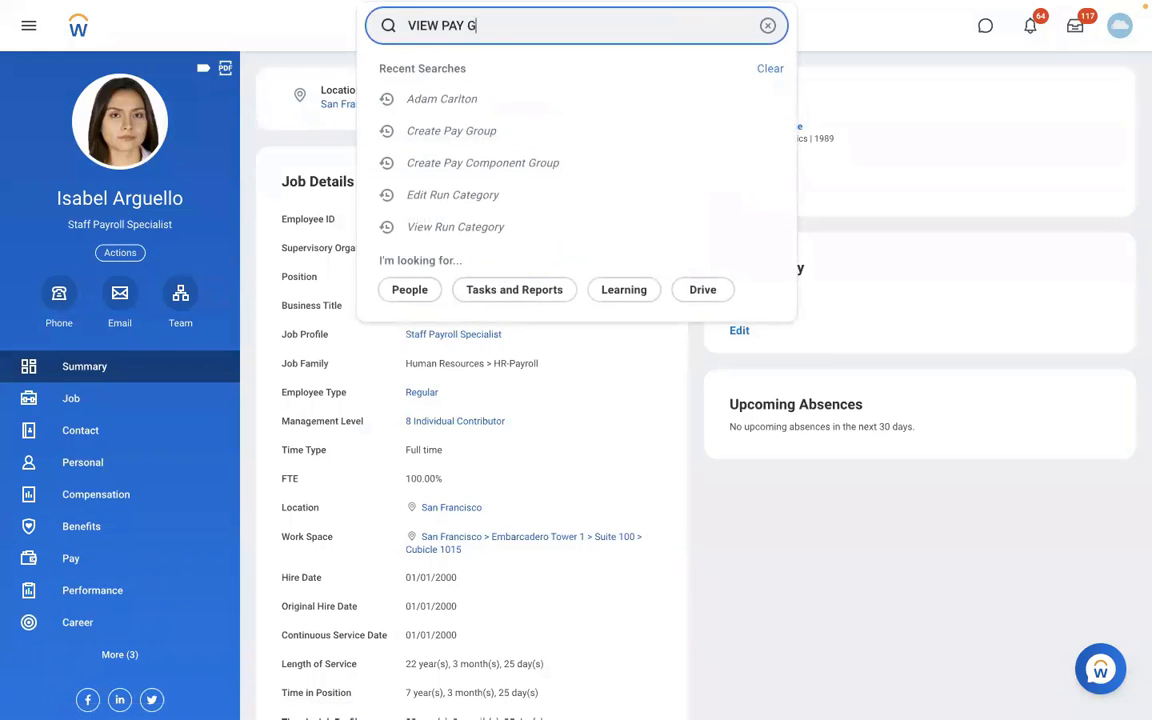
{"action": "type", "text": "ROUP"}
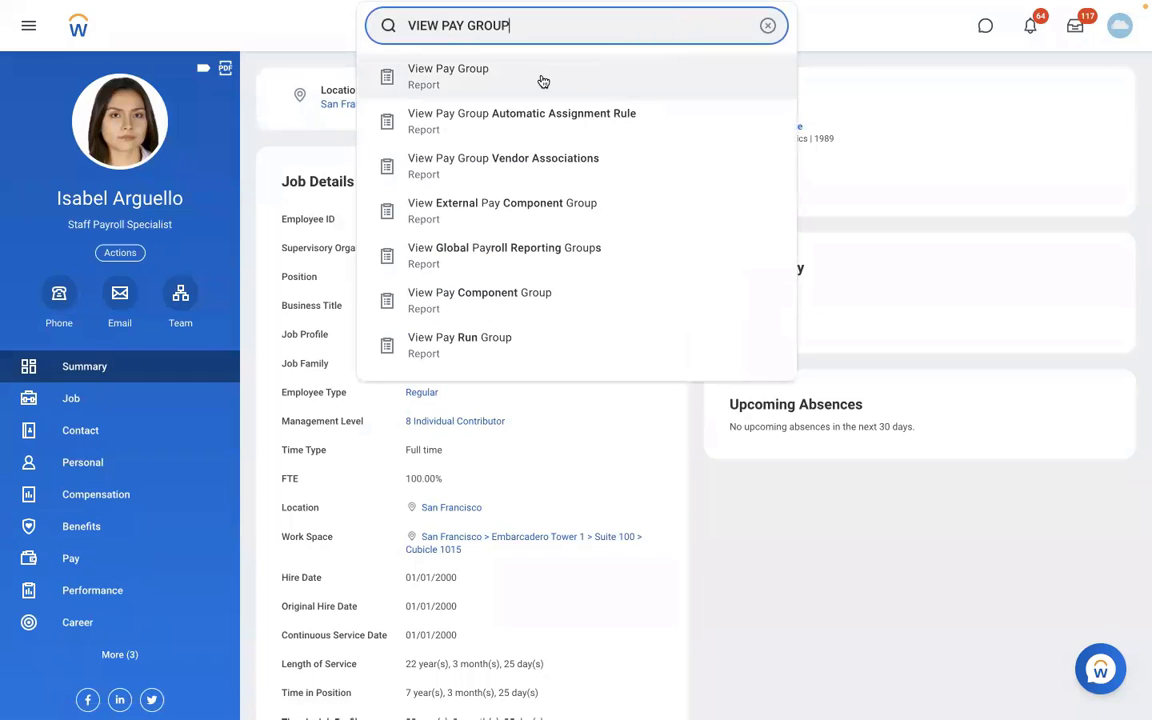
{"action": "left_click", "coordinate": [542, 82]}
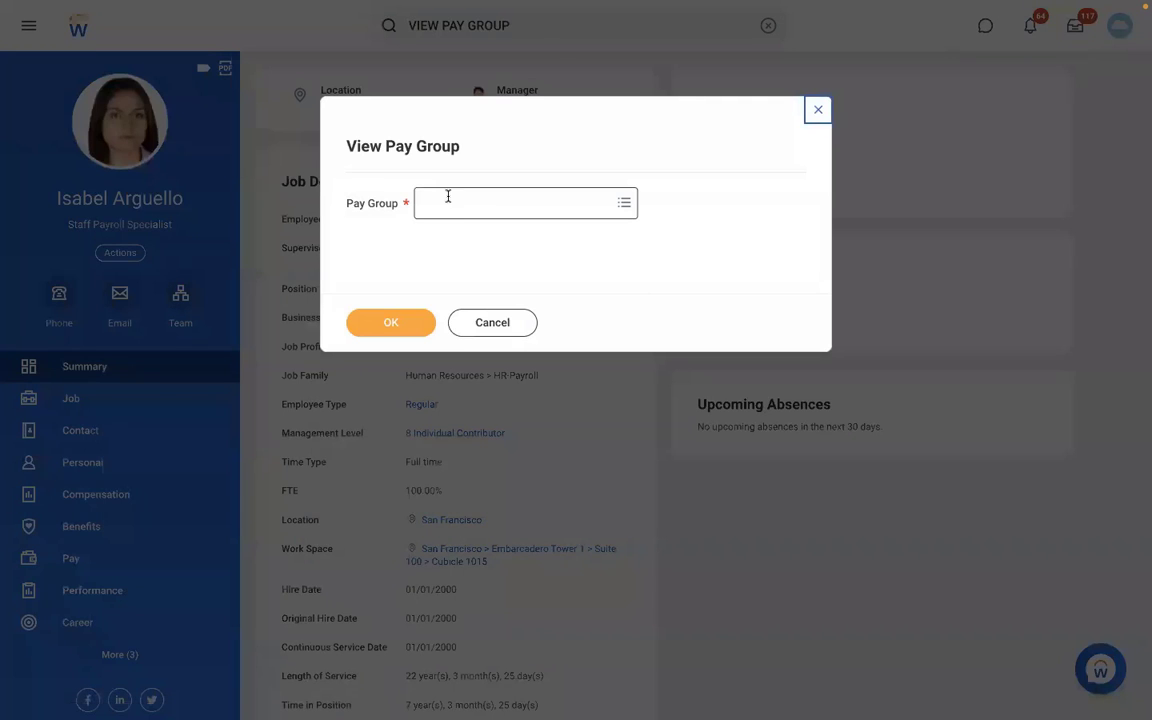
{"action": "left_click", "coordinate": [447, 196]}
{"action": "type", "text": "RBS"}
{"action": "key", "text": "Return"}
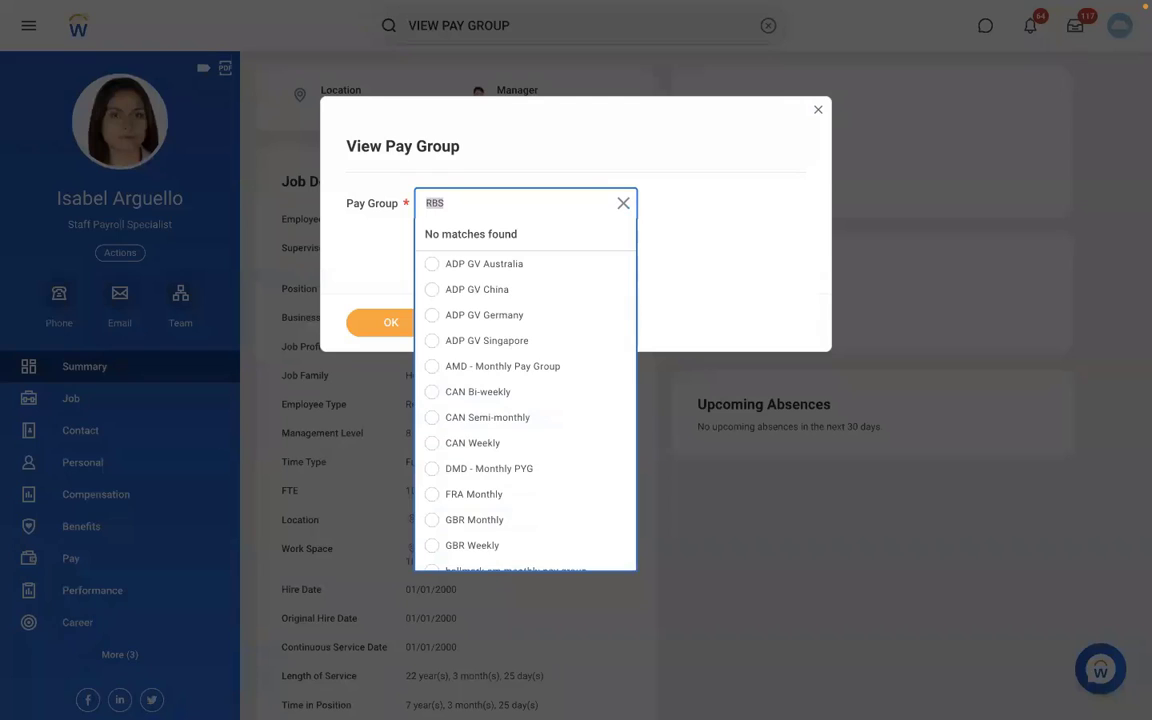
{"action": "type", "text": "DB"}
{"action": "key", "text": "Return"}
{"action": "key", "text": "BackSpace"}
{"action": "type", "text": "DMD"}
{"action": "key", "text": "Return"}
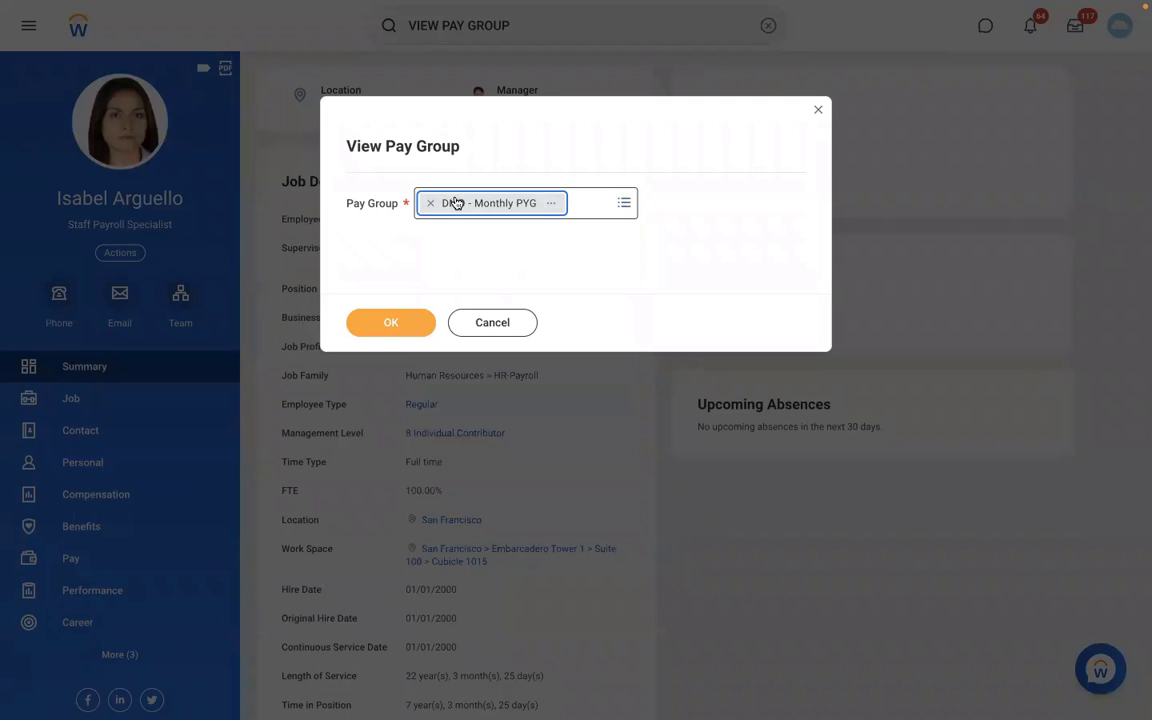
{"action": "left_click", "coordinate": [397, 321]}
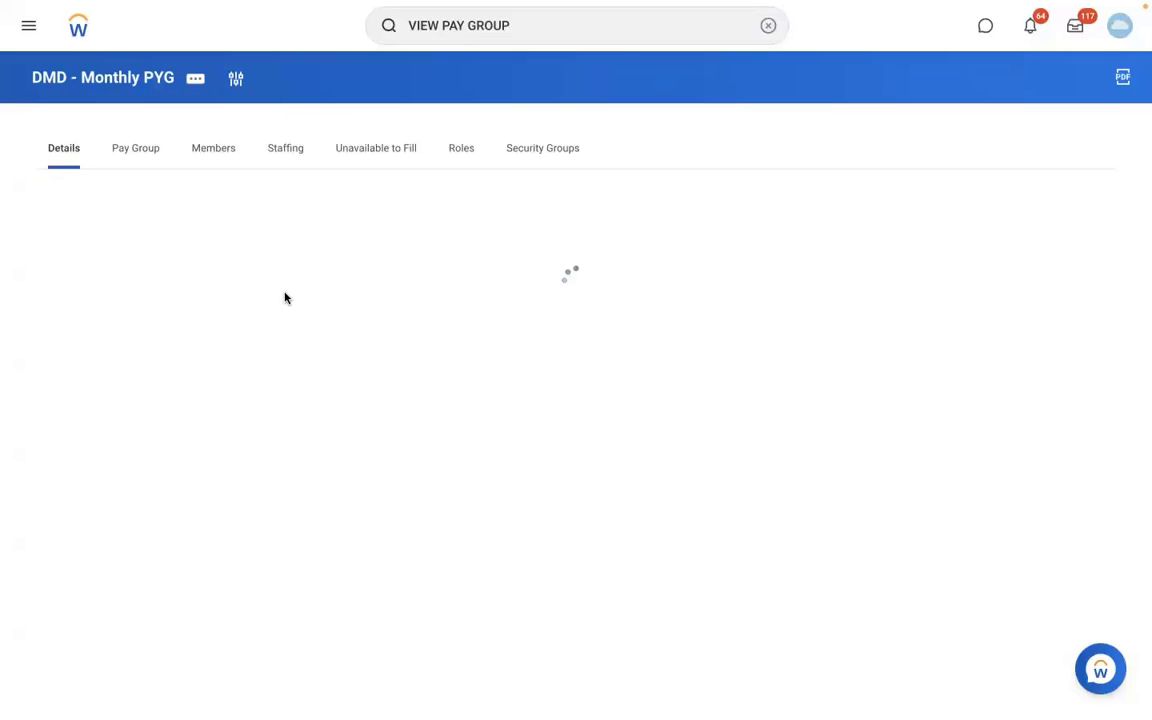
- Start editing the pay group organization's name and code with effective date 01/01/2022
{"action": "left_click", "coordinate": [197, 79]}
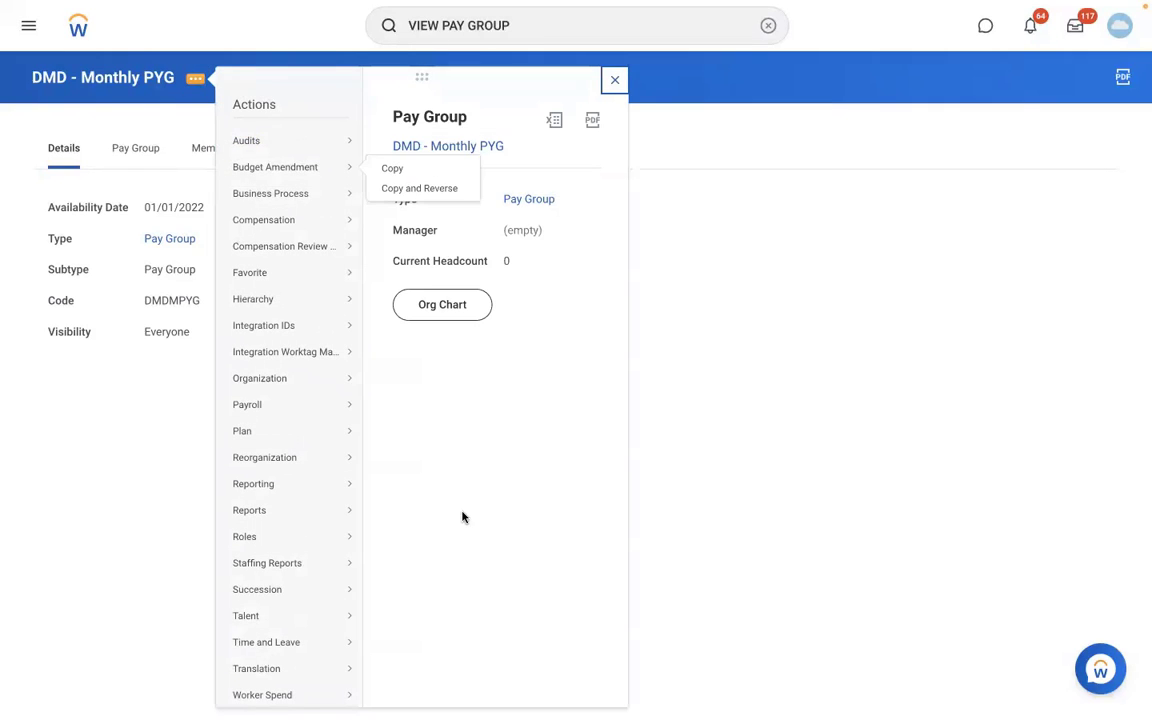
{"action": "left_click", "coordinate": [444, 612]}
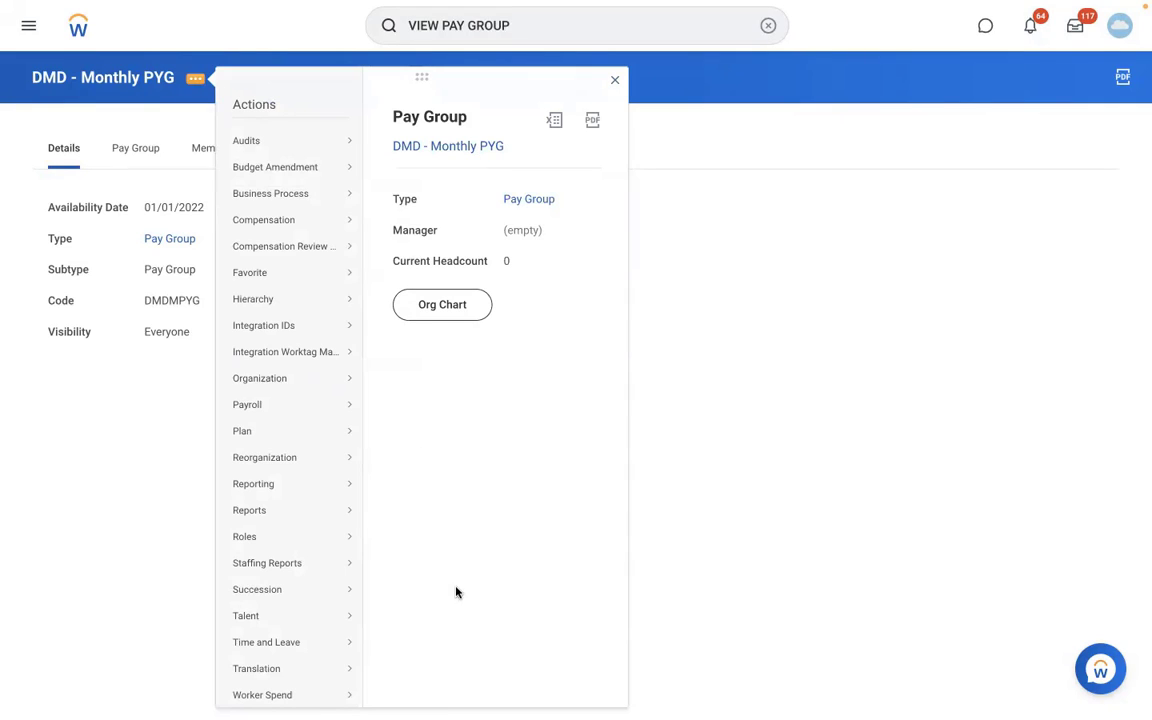
{"action": "scroll", "coordinate": [455, 590], "scroll_direction": "down", "scroll_amount": 1}
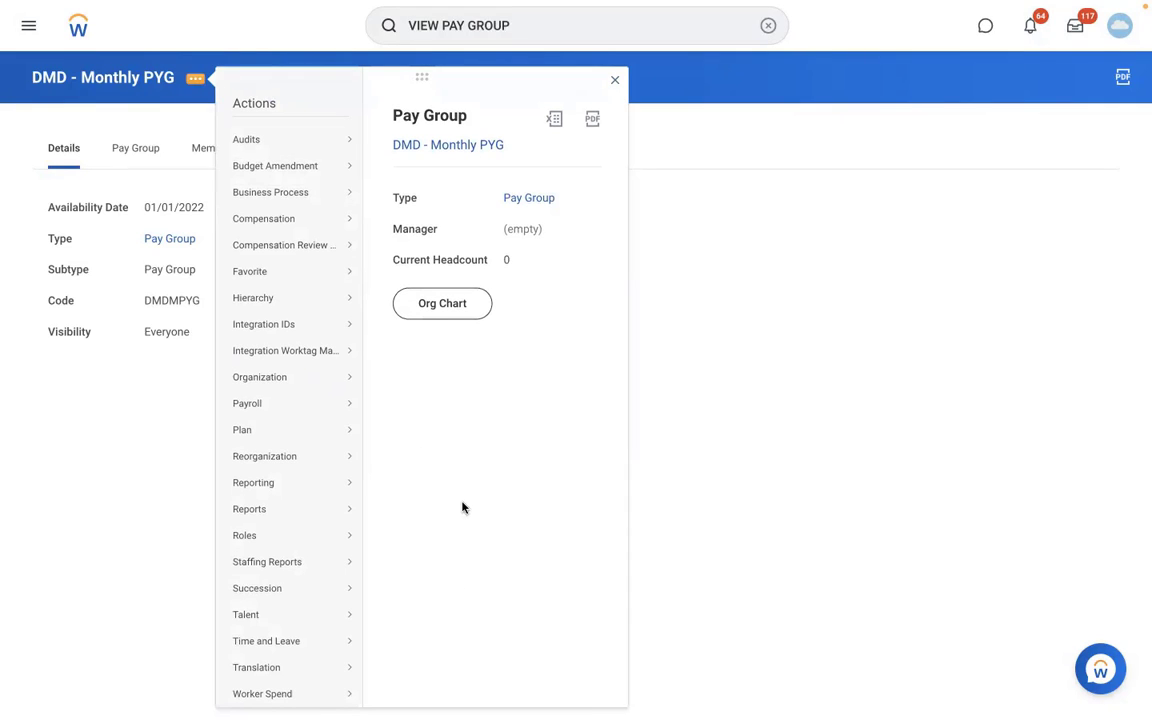
{"action": "mouse_move", "coordinate": [350, 381]}
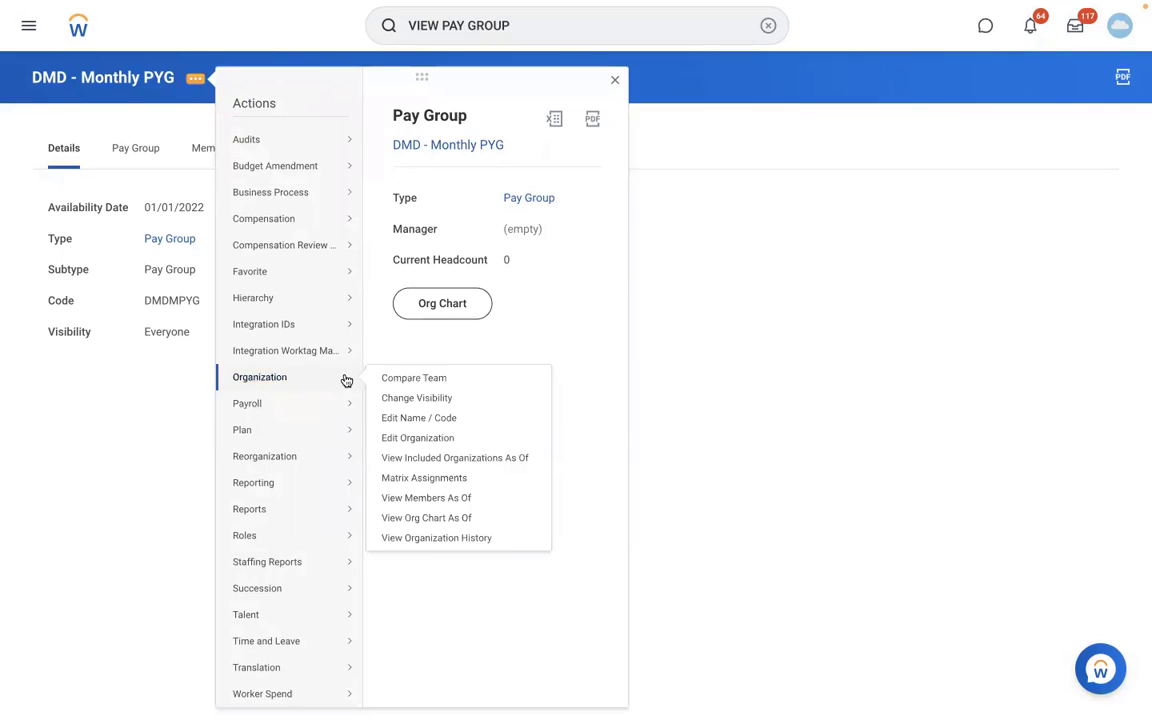
{"action": "left_click", "coordinate": [393, 438]}
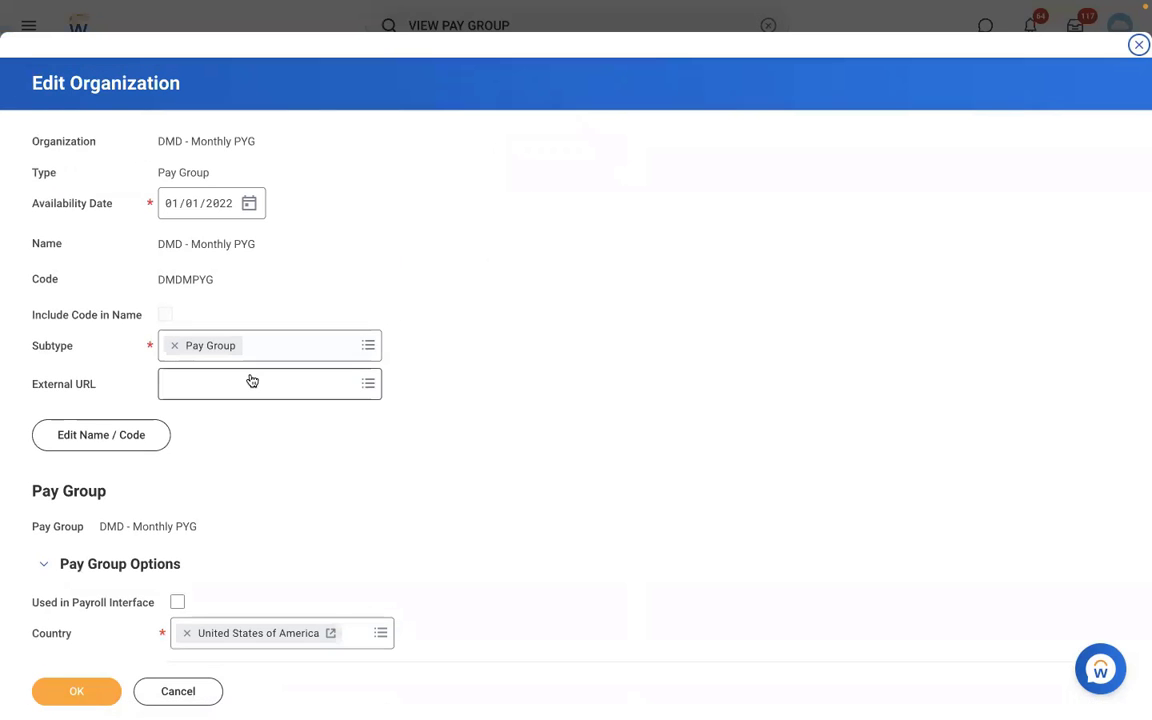
{"action": "left_click", "coordinate": [105, 446]}
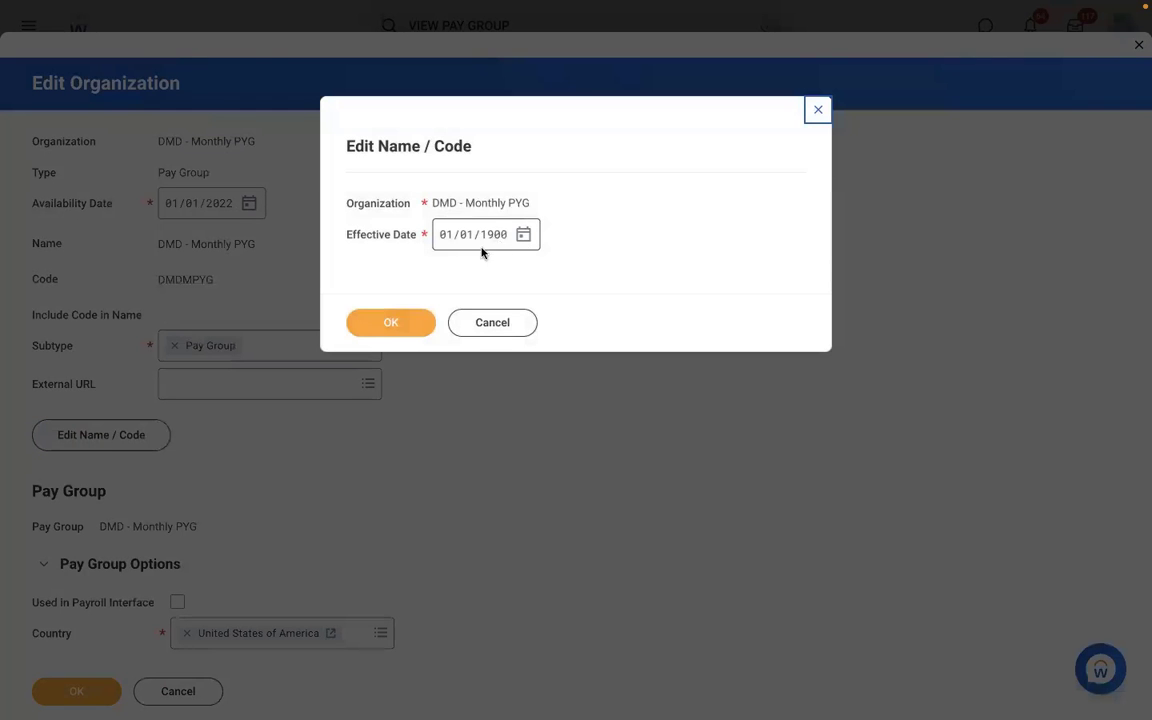
{"action": "left_click", "coordinate": [492, 238]}
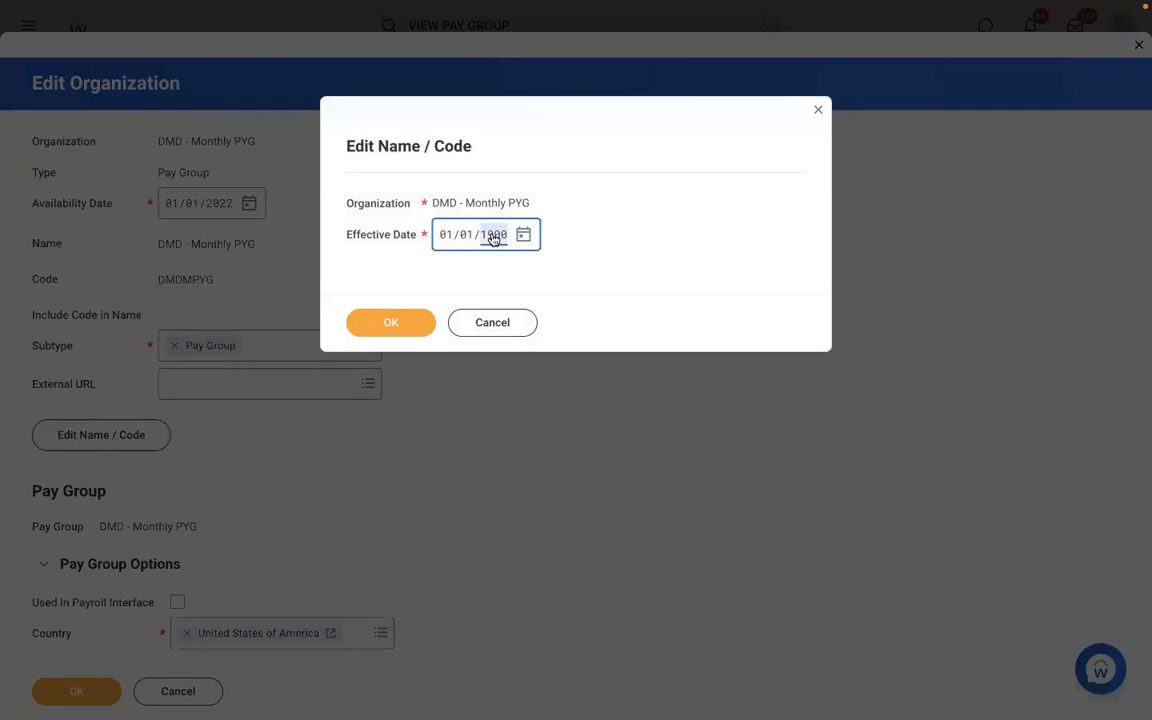
{"action": "type", "text": "2022"}
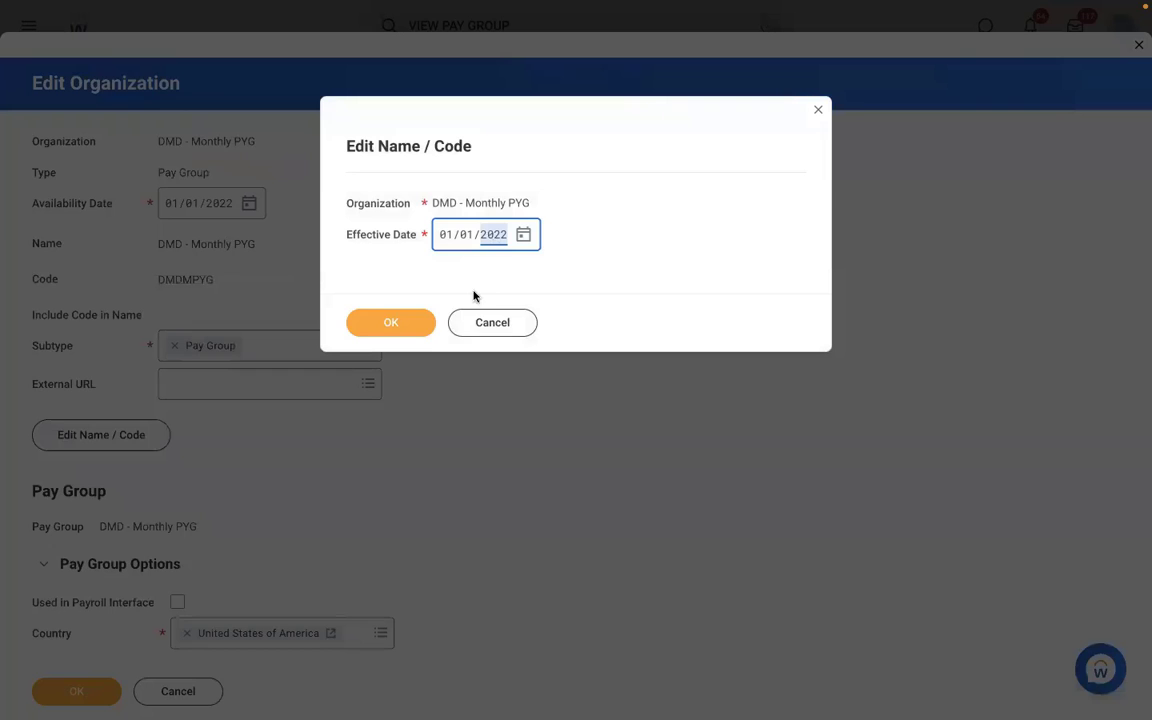
{"action": "left_click", "coordinate": [397, 320]}
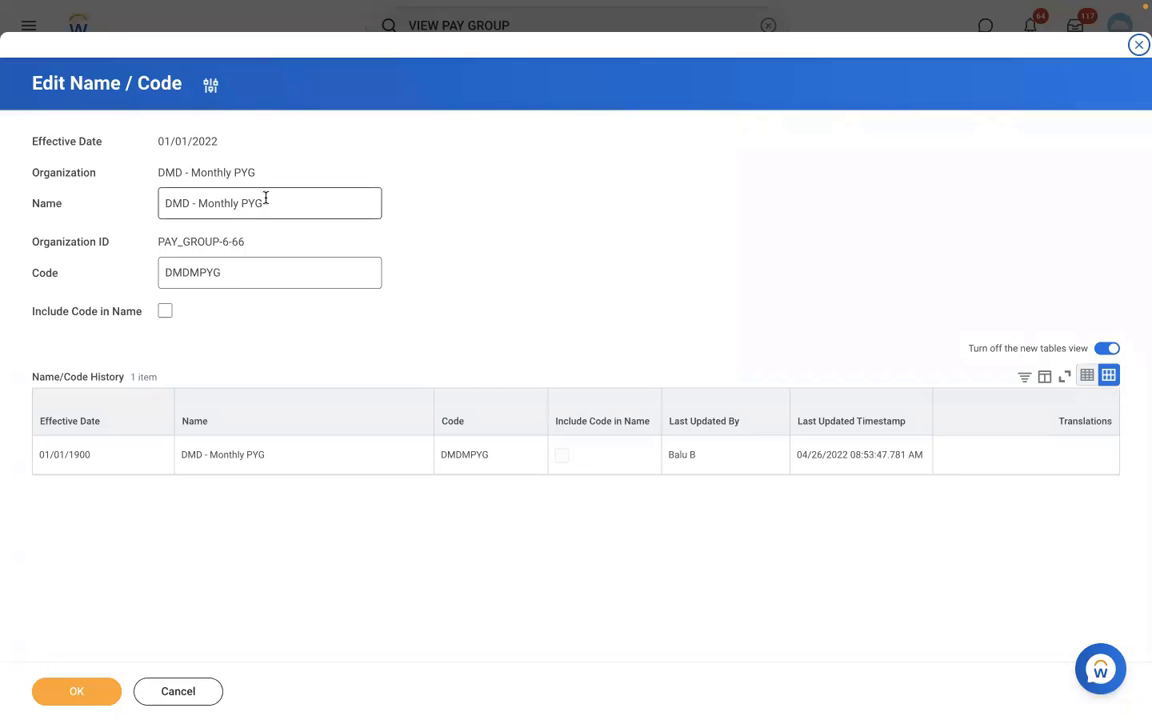
- Replace the DMD prefix with RBS to name it RBS - Monthly PYG, save, and open it
{"action": "double_click", "coordinate": [192, 200]}
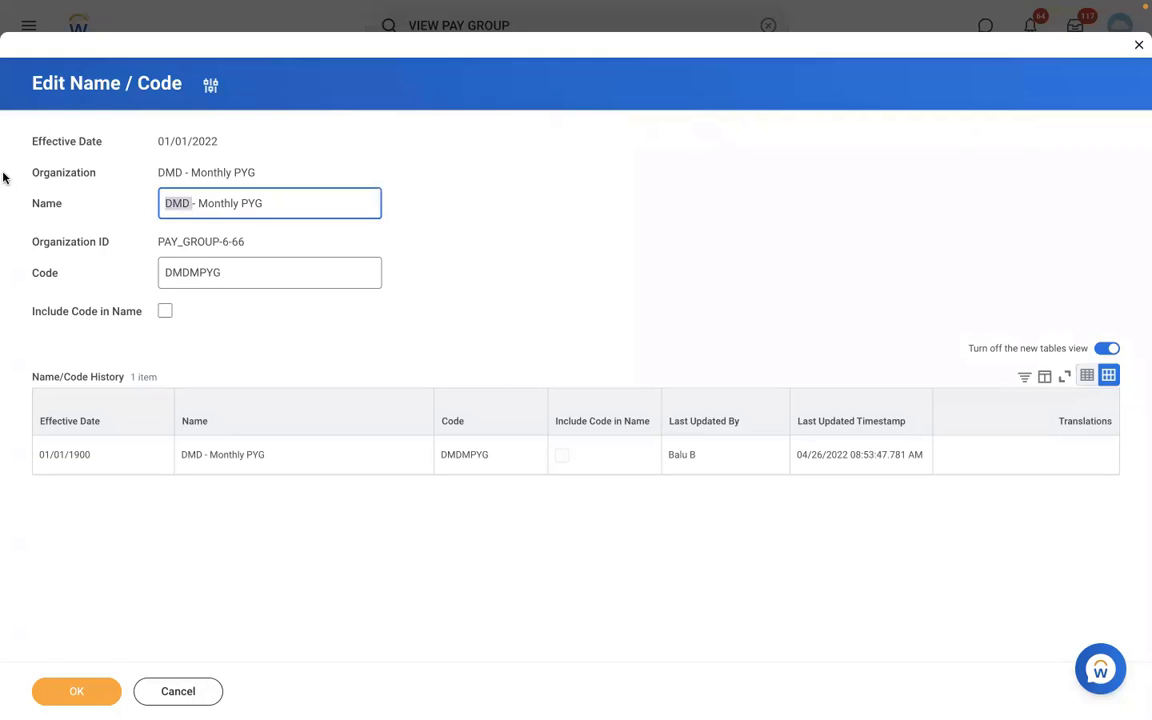
{"action": "key", "text": "BackSpace"}
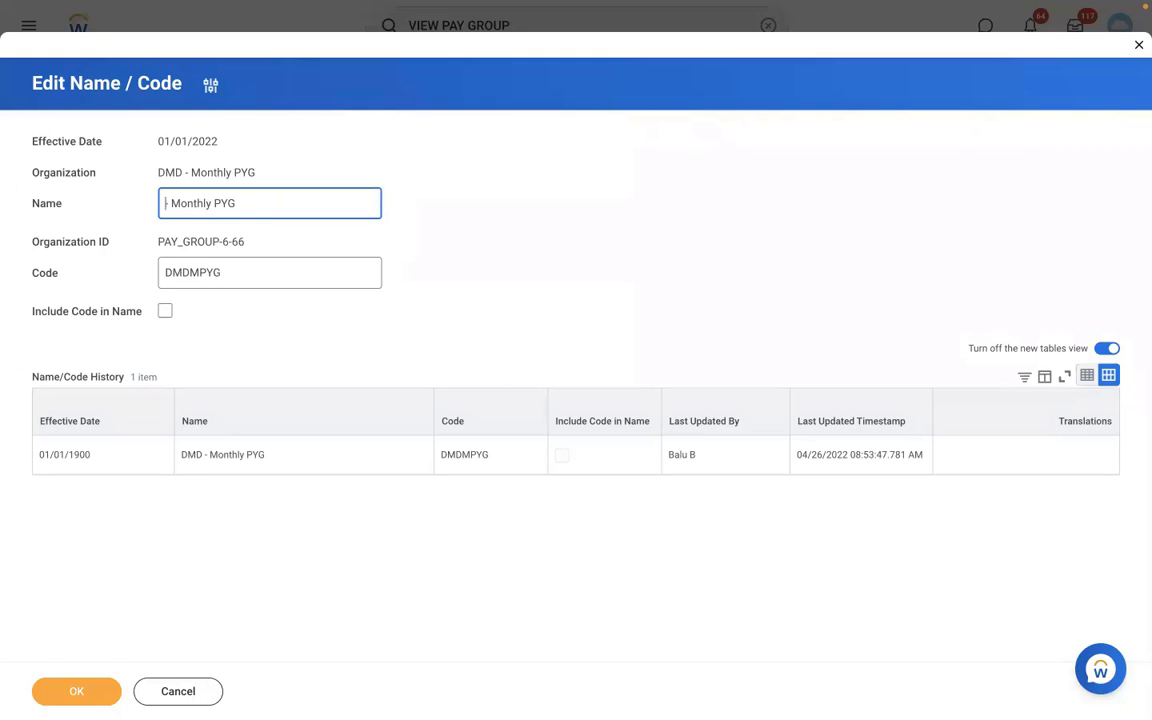
{"action": "type", "text": "RBS"}
{"action": "left_click", "coordinate": [72, 690]}
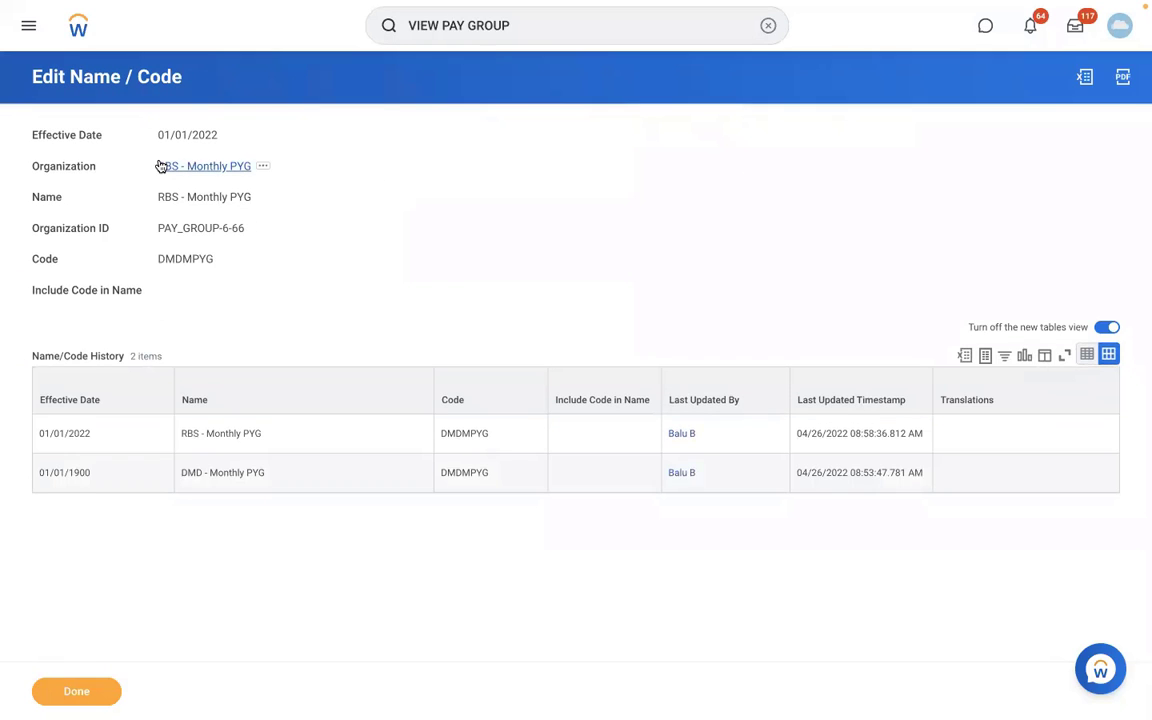
{"action": "left_click", "coordinate": [162, 166]}
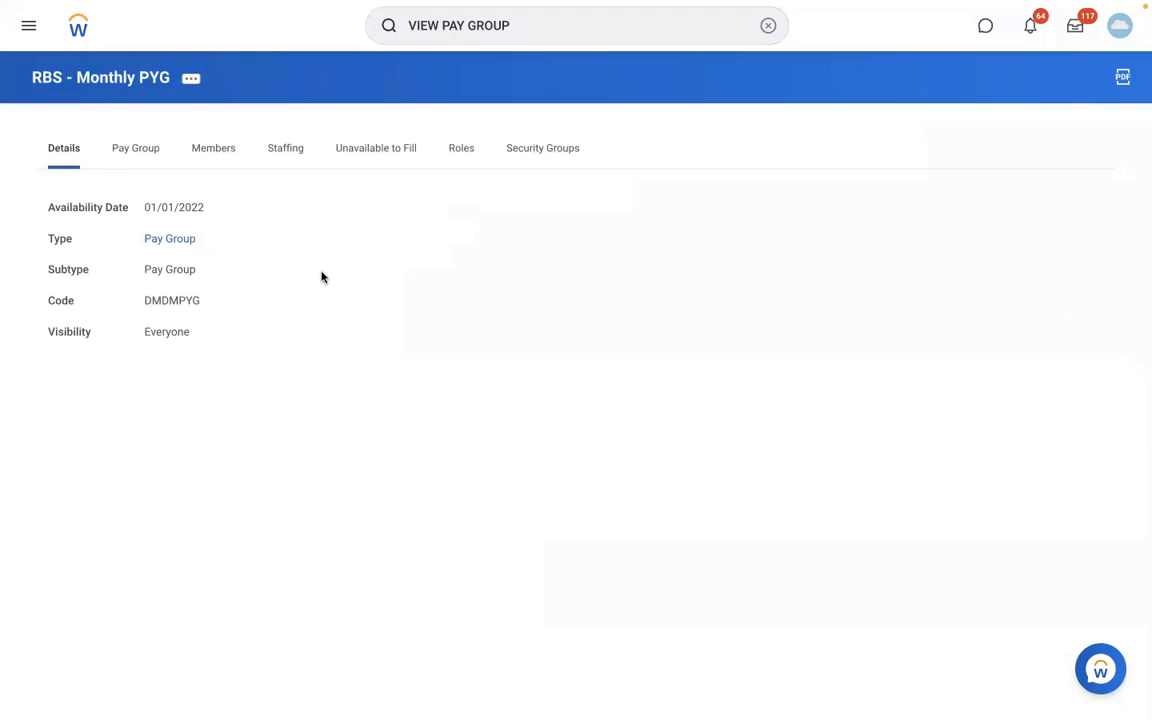
- Confirm the pay group has no members, then search for and open the staff payroll specialist's profile
{"action": "left_click", "coordinate": [214, 150]}
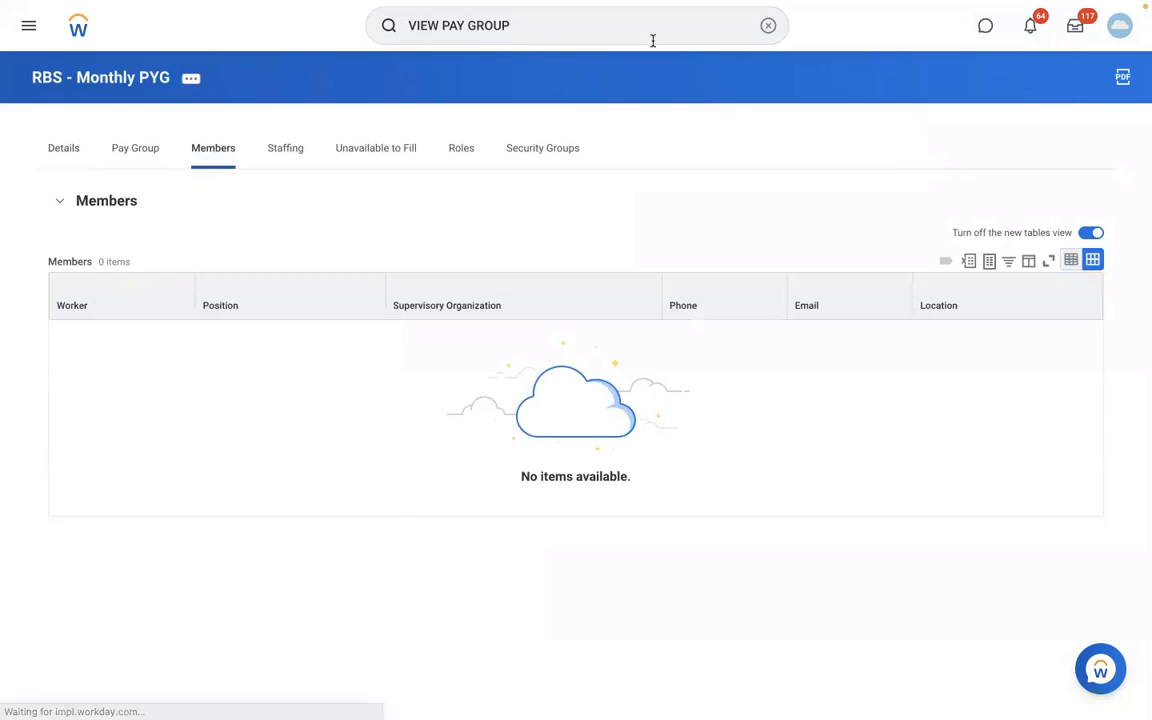
{"action": "left_click", "coordinate": [763, 26]}
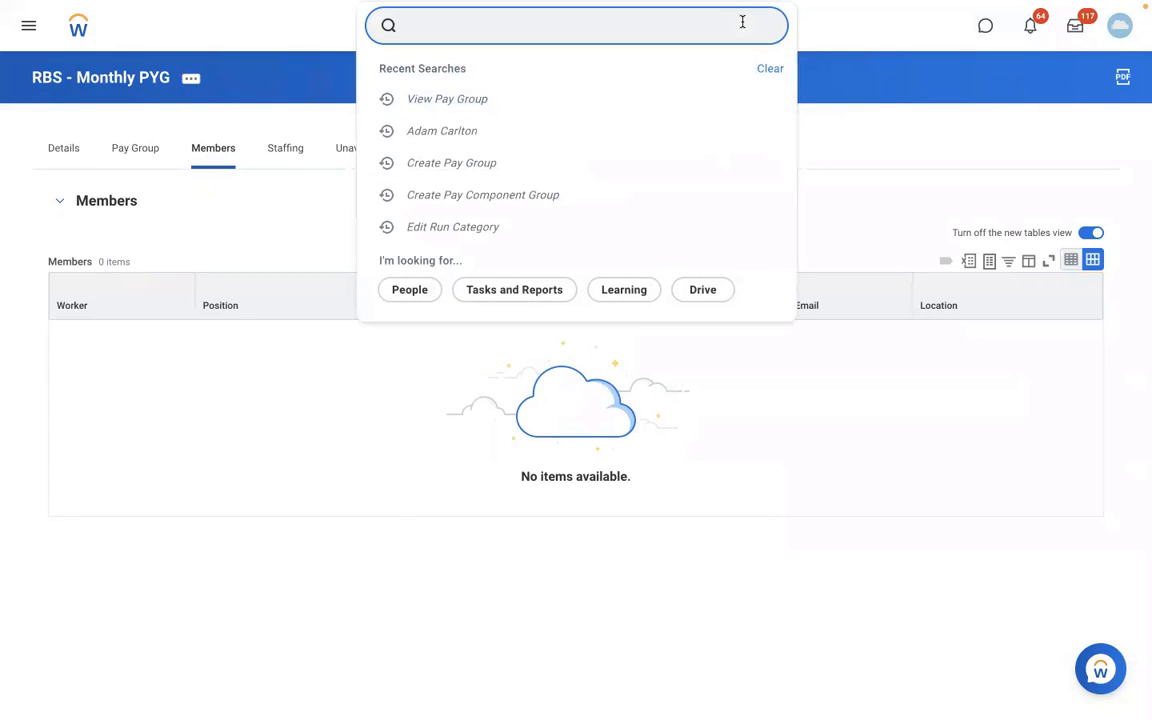
{"action": "type", "text": "AREG"}
{"action": "key", "text": "BackSpace"}
{"action": "key", "text": "BackSpace"}
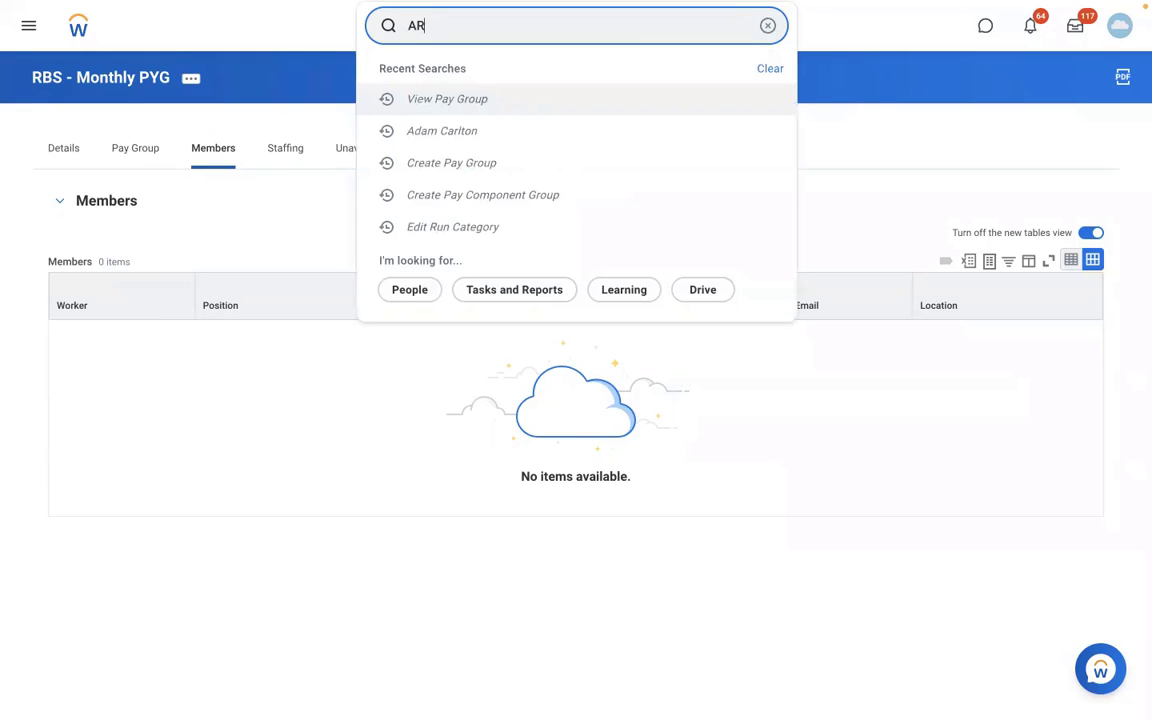
{"action": "key", "text": "BackSpace"}
{"action": "key", "text": "BackSpace"}
{"action": "type", "text": "ISAB"}
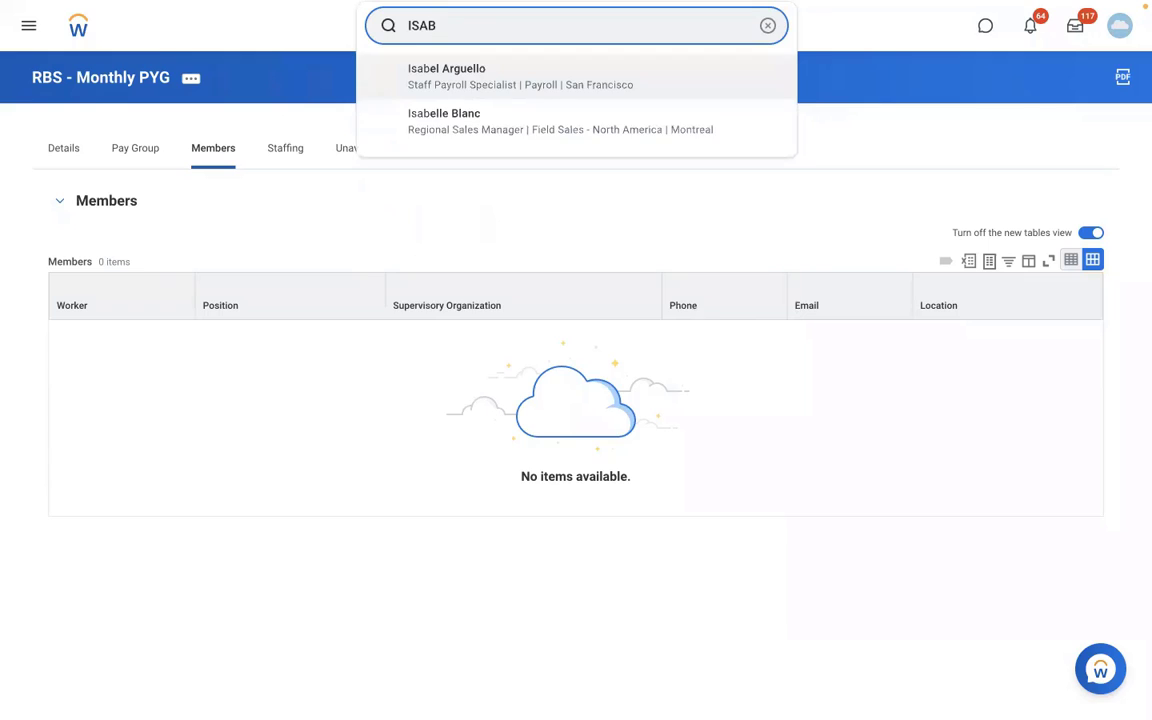
{"action": "left_click", "coordinate": [527, 79]}
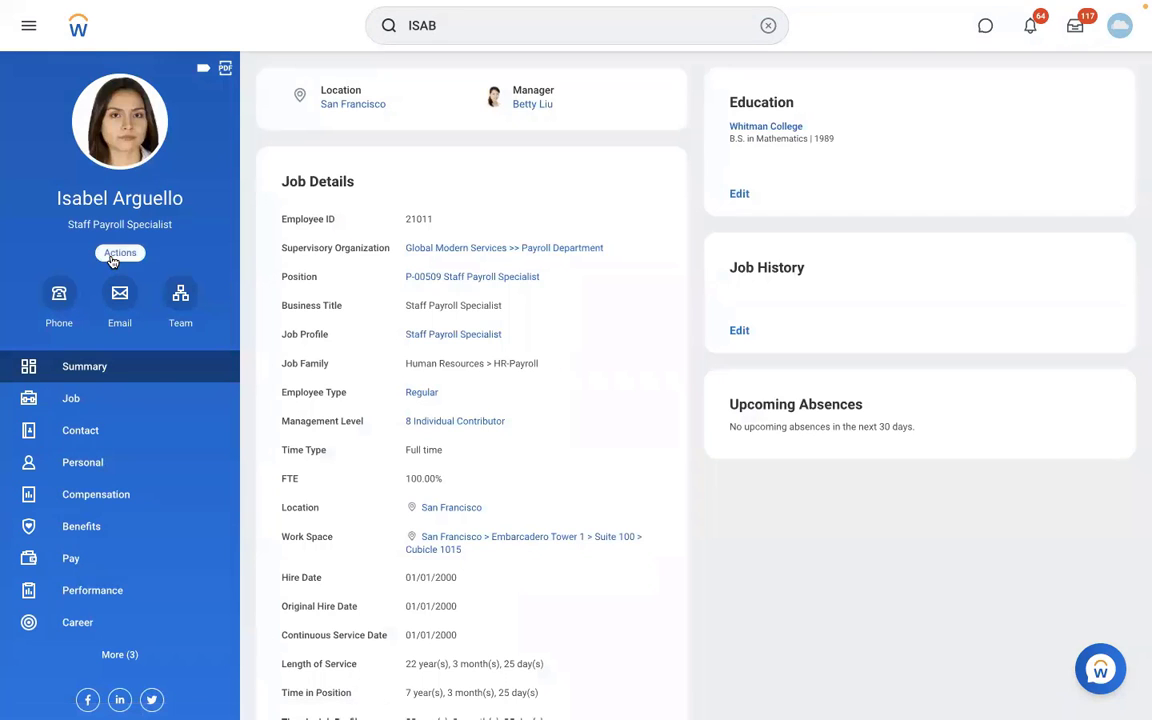
- Bring up the worker's Actions menu and scroll to the Payroll actions
{"action": "left_click", "coordinate": [113, 254]}
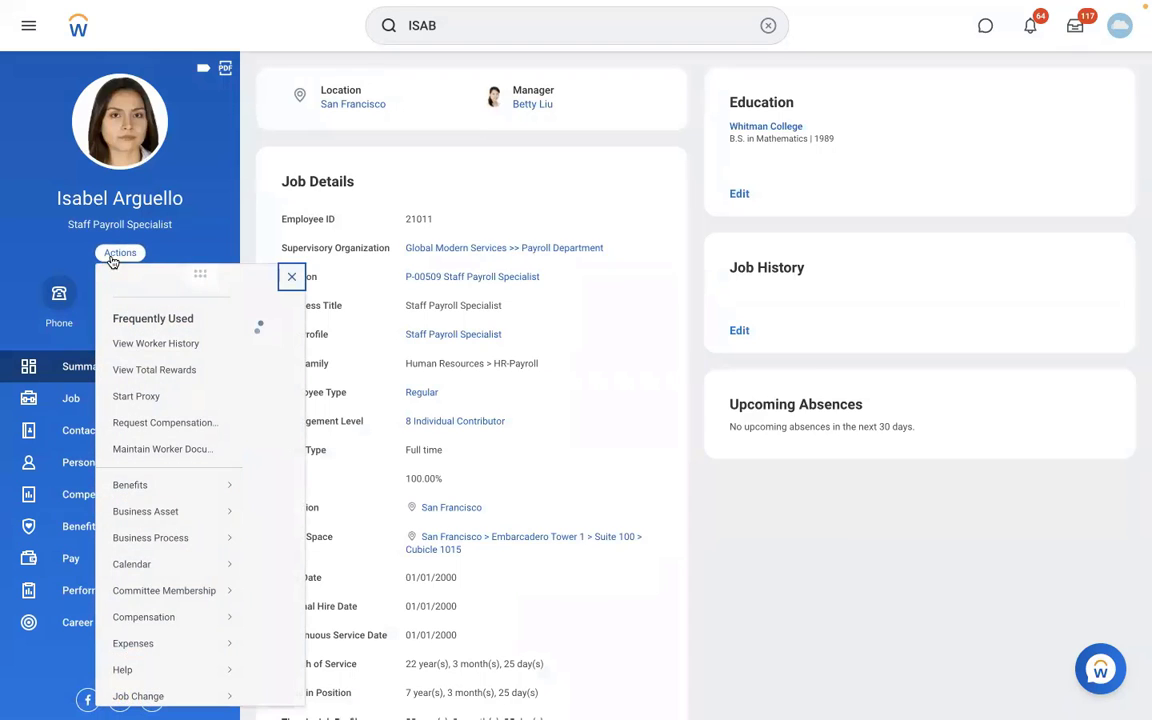
{"action": "scroll", "coordinate": [356, 562], "scroll_direction": "down", "scroll_amount": 1}
{"action": "scroll", "coordinate": [355, 562], "scroll_direction": "down", "scroll_amount": 5}
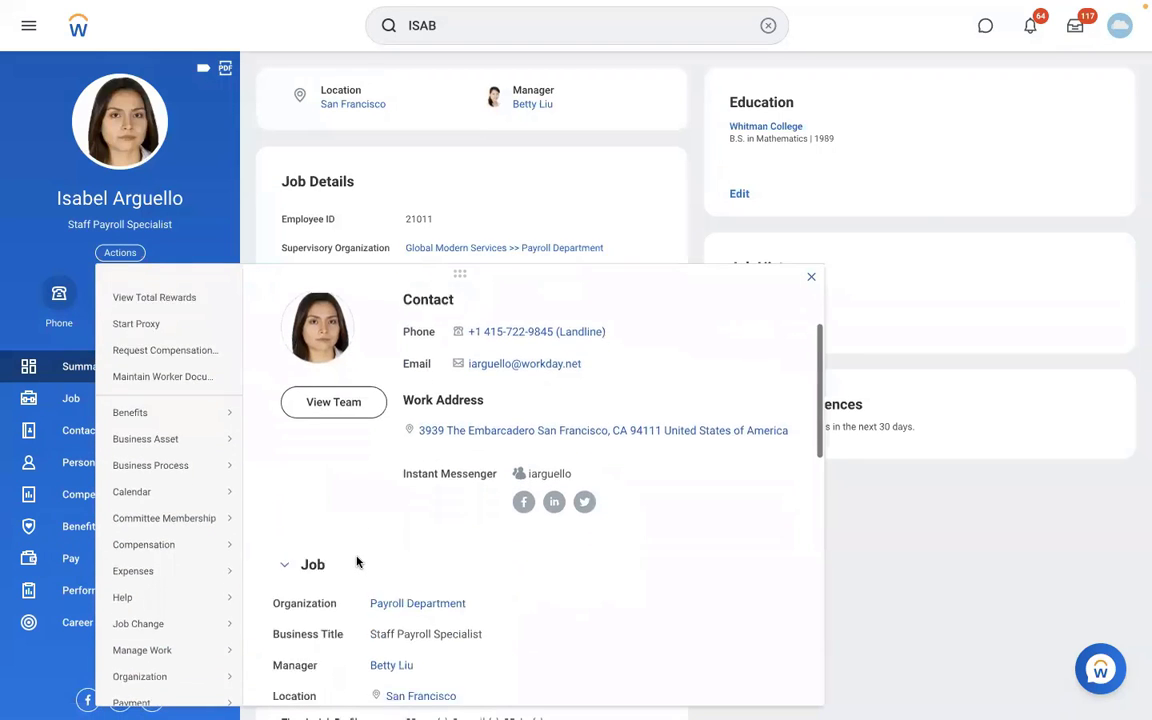
{"action": "scroll", "coordinate": [356, 562], "scroll_direction": "down", "scroll_amount": 1}
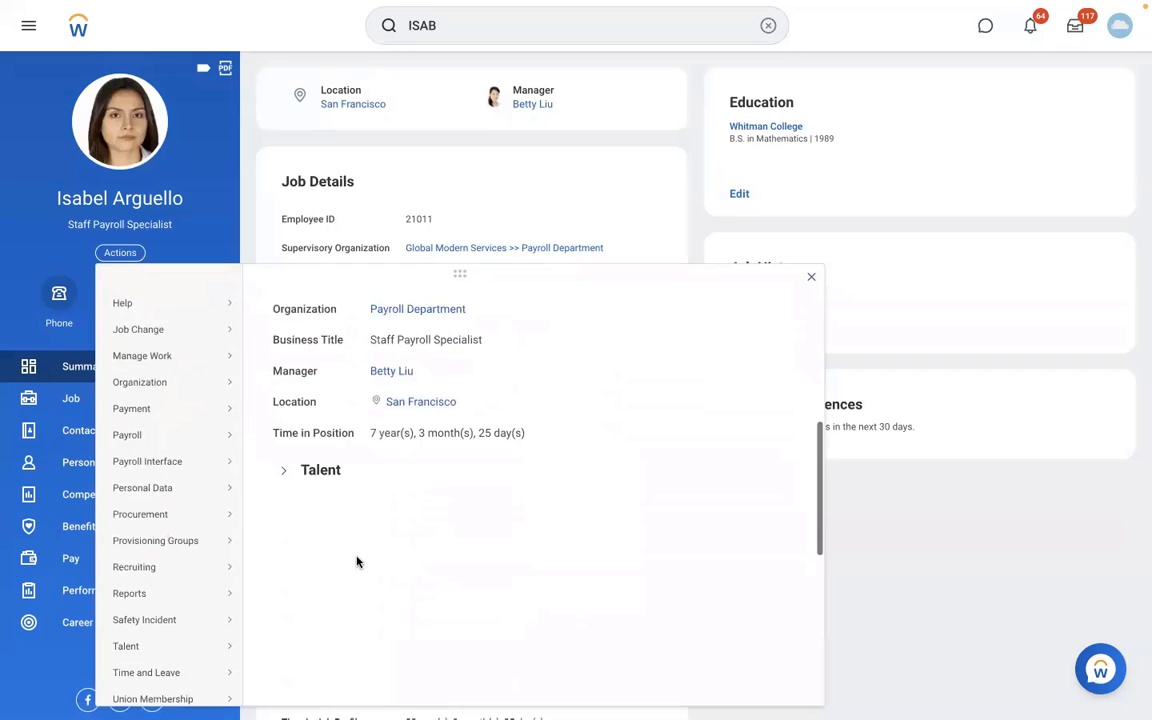
- Assign the worker to RBS - Monthly PYG effective 01/01/2022 and submit
{"action": "mouse_move", "coordinate": [148, 444]}
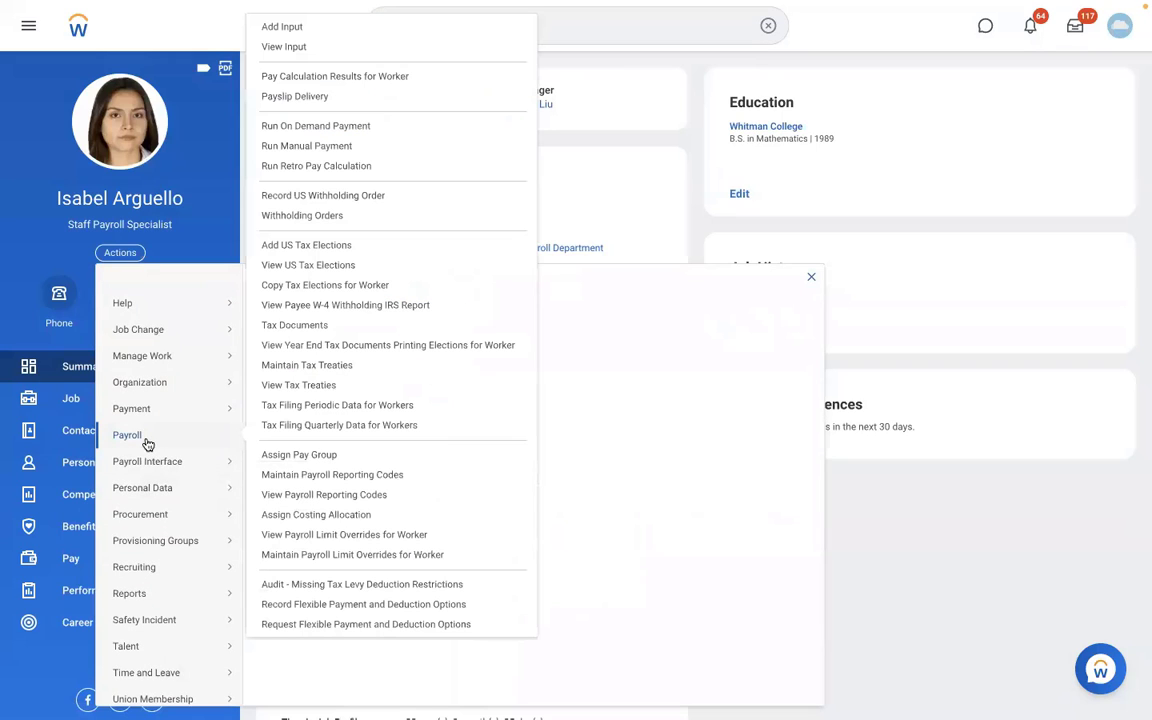
{"action": "left_click", "coordinate": [320, 455]}
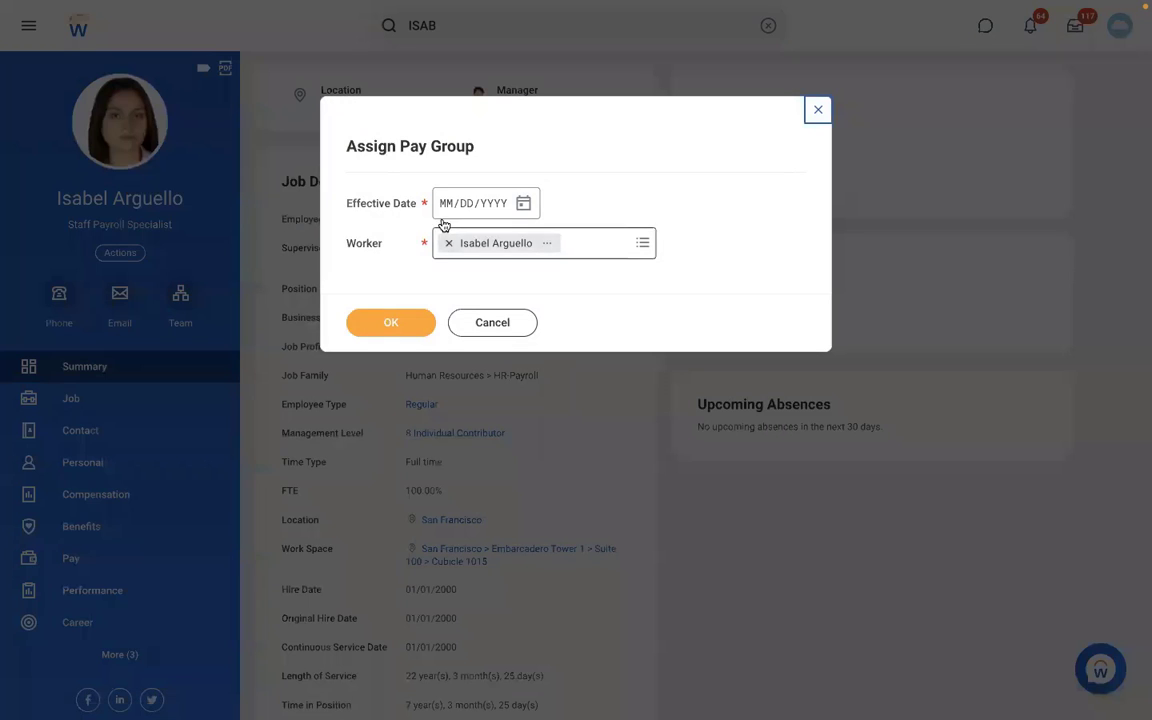
{"action": "type", "text": "01012022"}
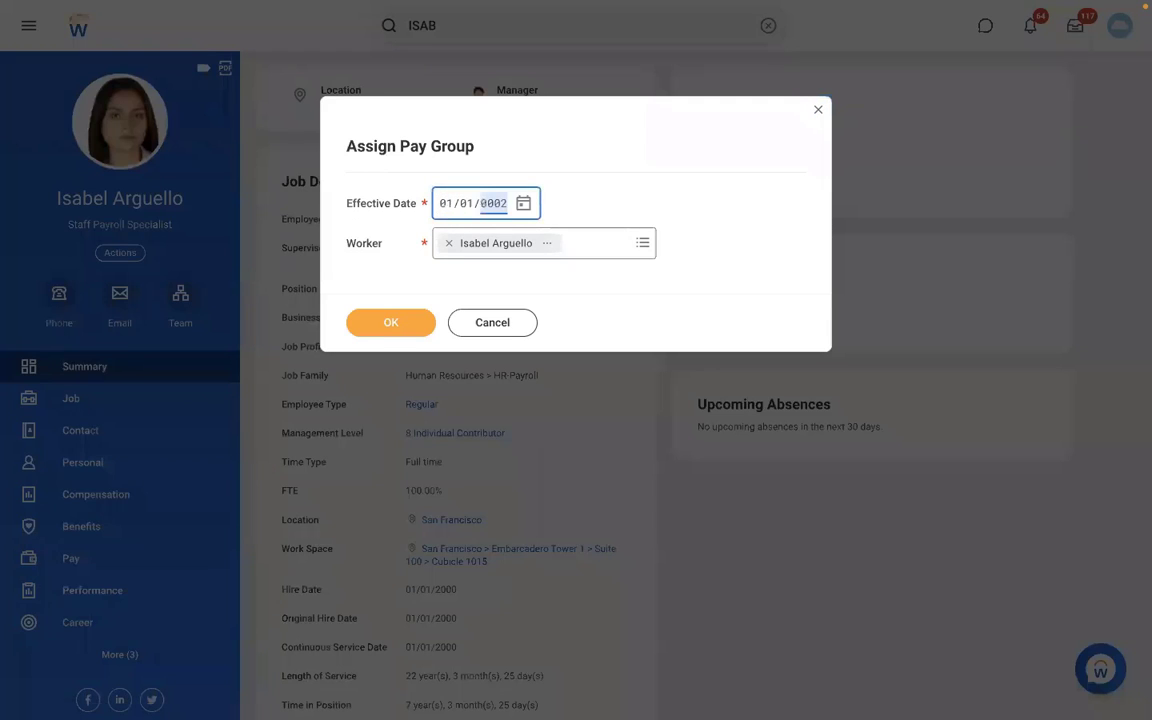
{"action": "left_click", "coordinate": [379, 330]}
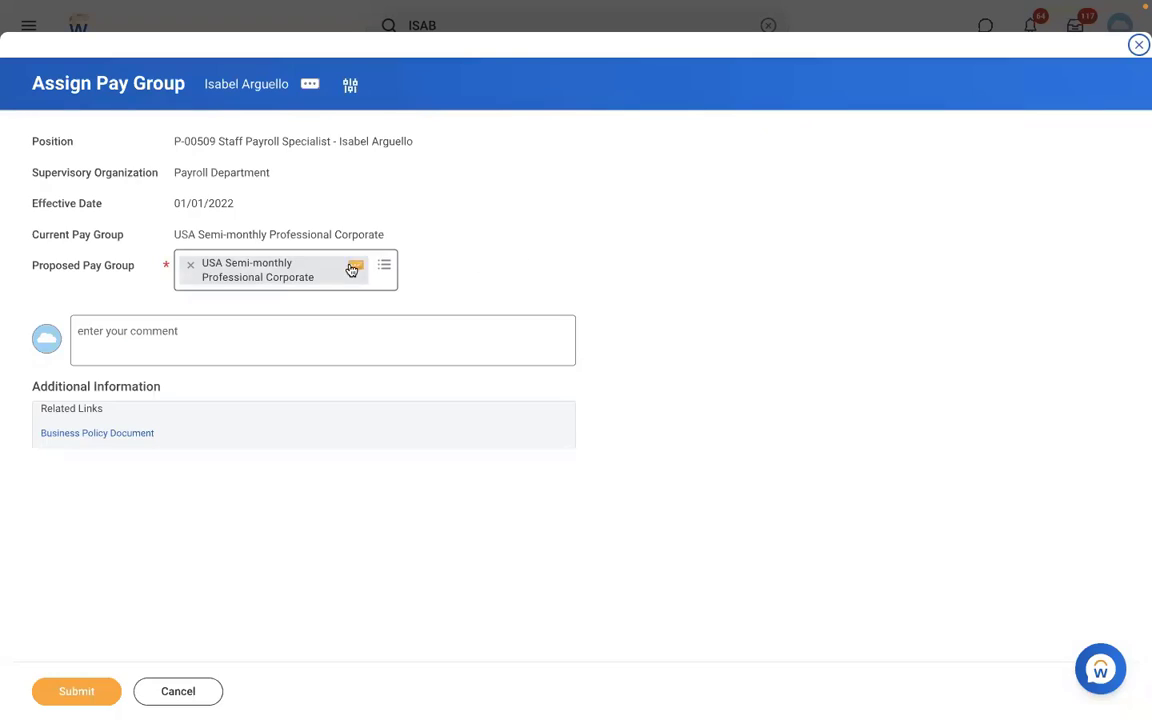
{"action": "left_click", "coordinate": [188, 265]}
{"action": "left_click", "coordinate": [187, 264]}
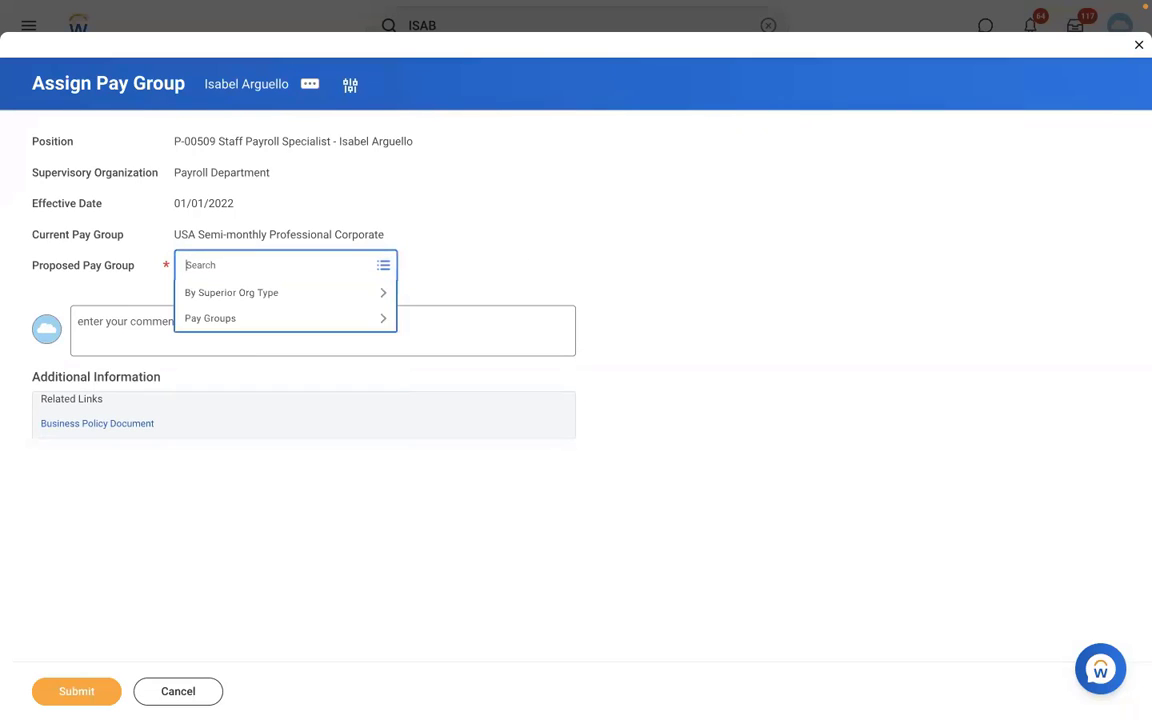
{"action": "type", "text": "RBS"}
{"action": "key", "text": "Return"}
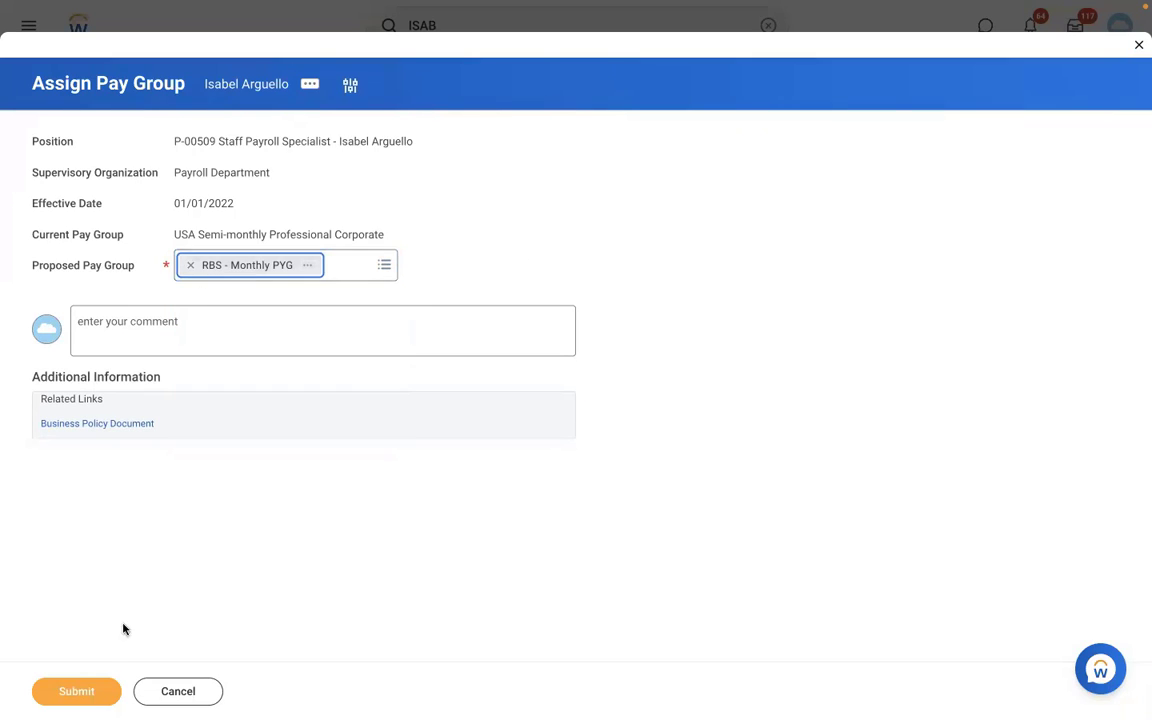
{"action": "left_click", "coordinate": [76, 688]}
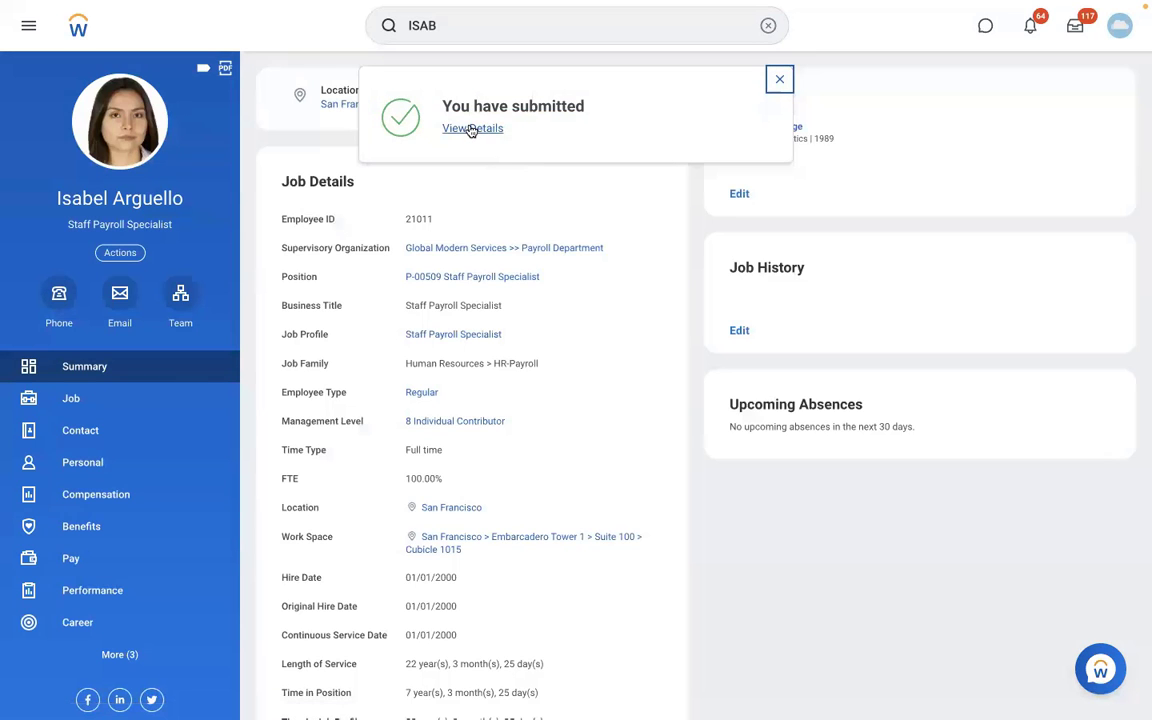
- Open the submitted assignment's details, then the RBS - Monthly PYG Members tab
{"action": "left_click", "coordinate": [471, 128]}
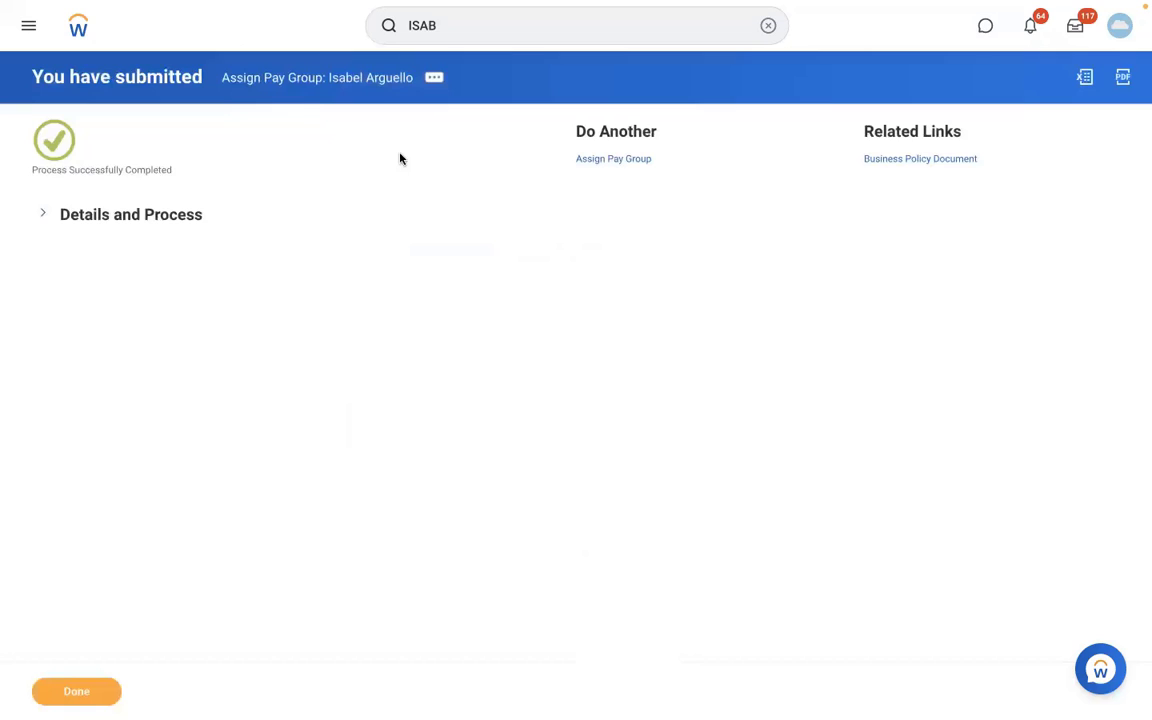
{"action": "left_click", "coordinate": [159, 216]}
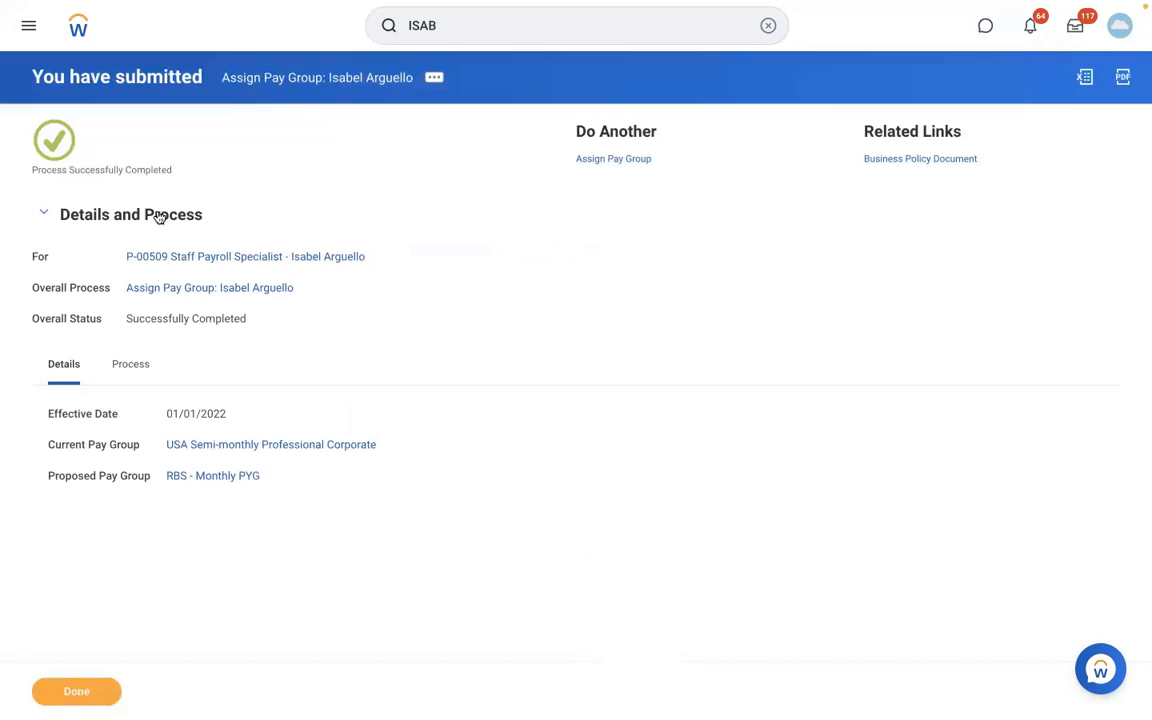
{"action": "left_click", "coordinate": [212, 477]}
{"action": "left_click", "coordinate": [208, 149]}
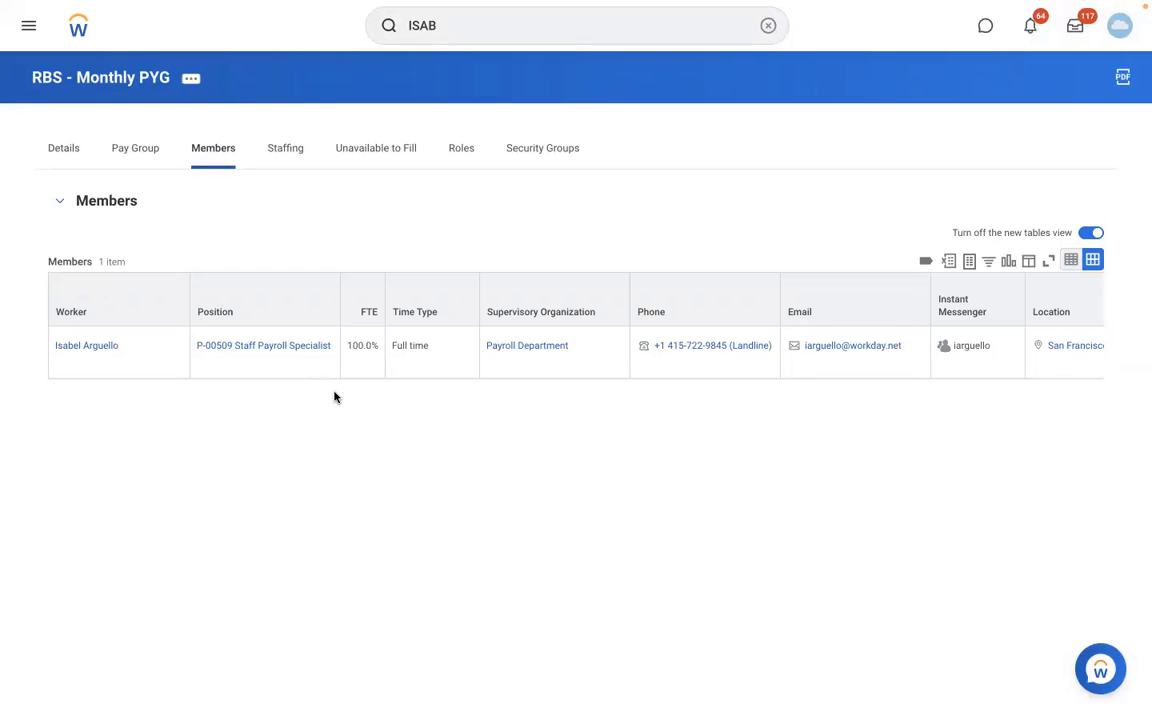
{"action": "left_click", "coordinate": [98, 345]}
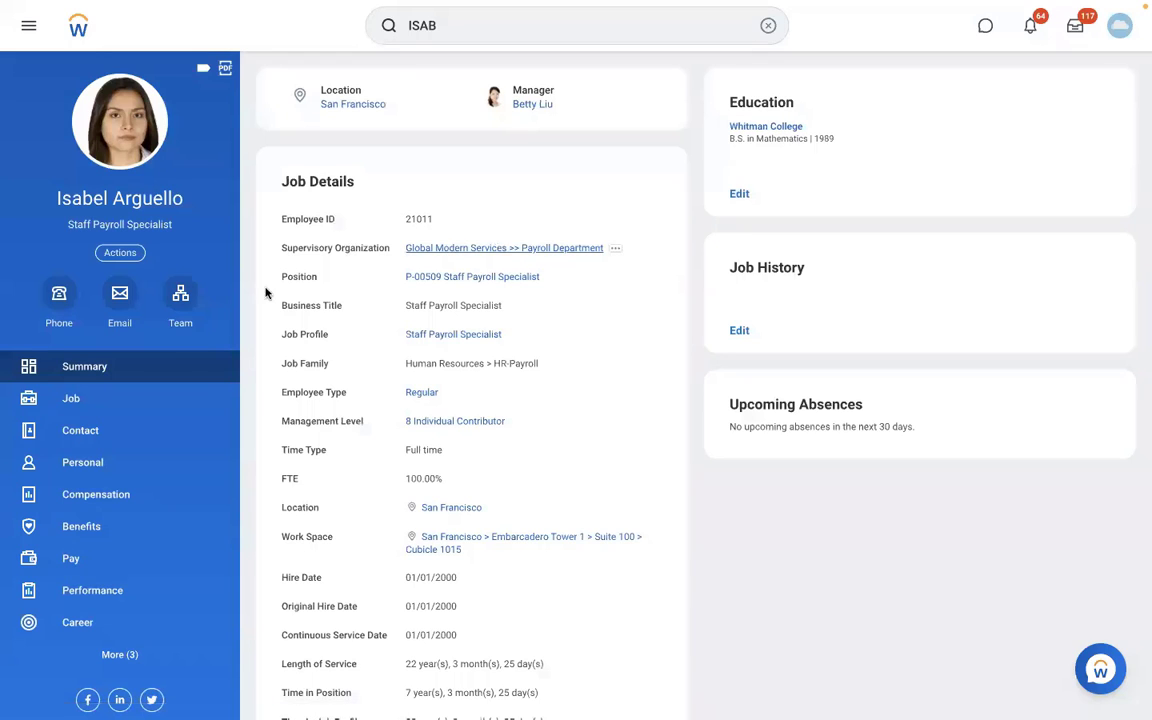
{"action": "left_click", "coordinate": [182, 308]}
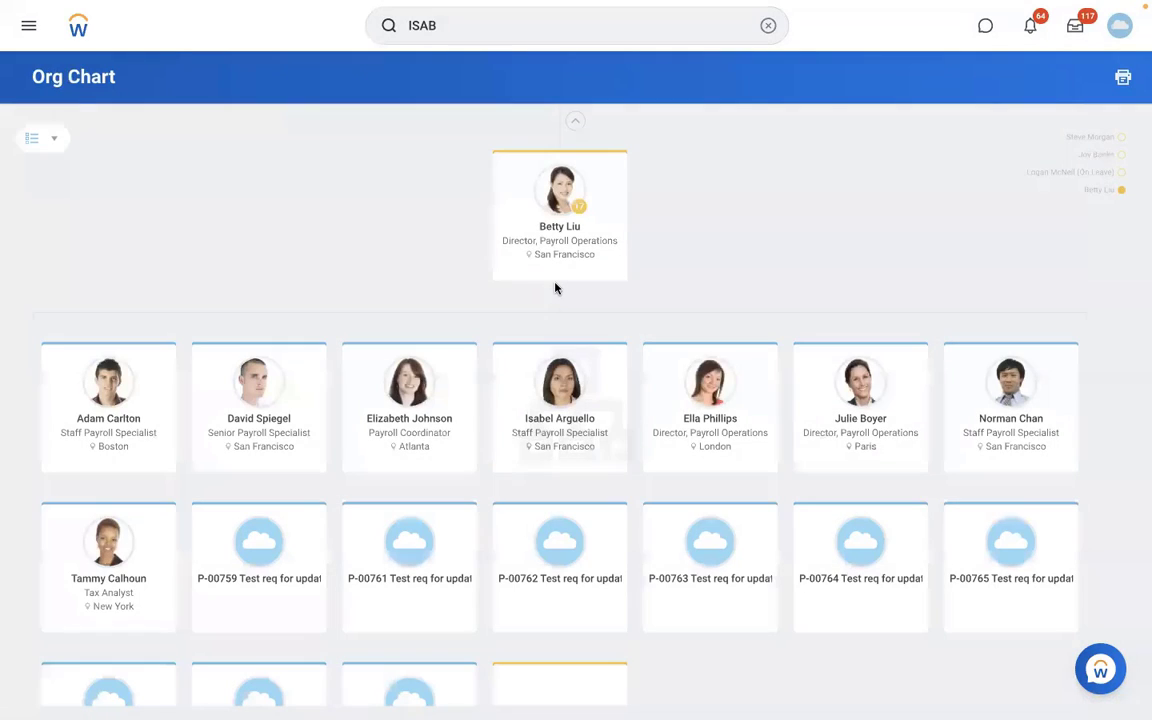
{"action": "left_click", "coordinate": [412, 420]}
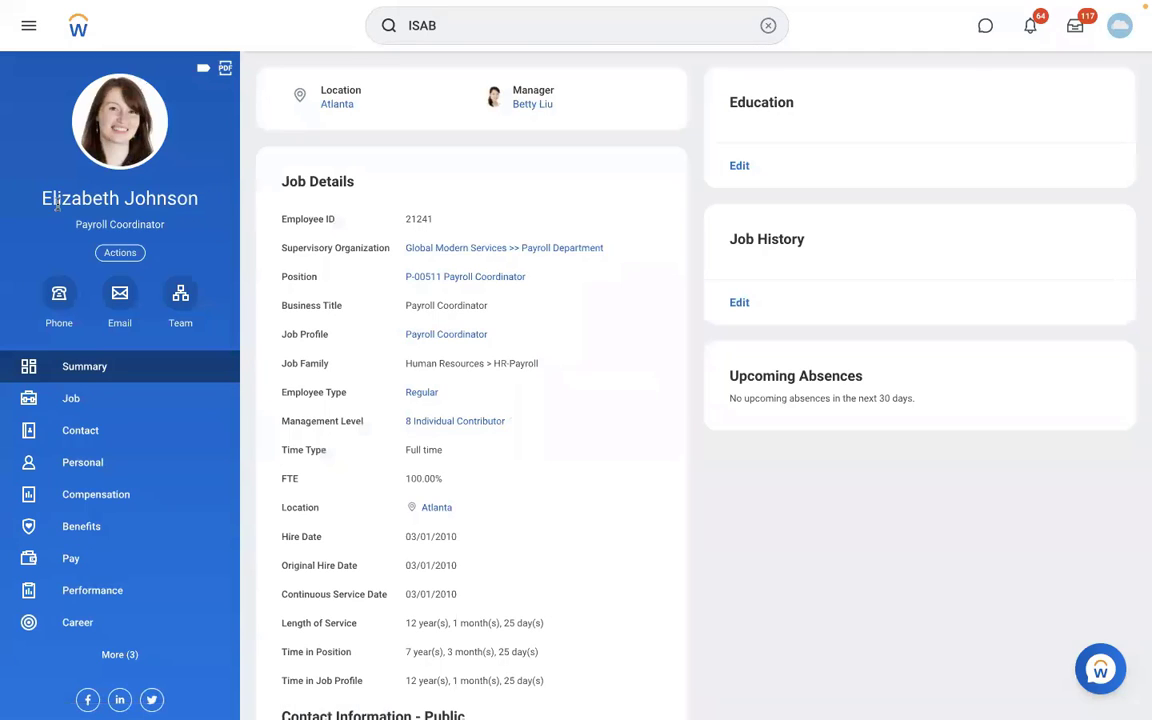
{"action": "left_click_drag", "start_coordinate": [200, 198], "coordinate": [38, 205]}
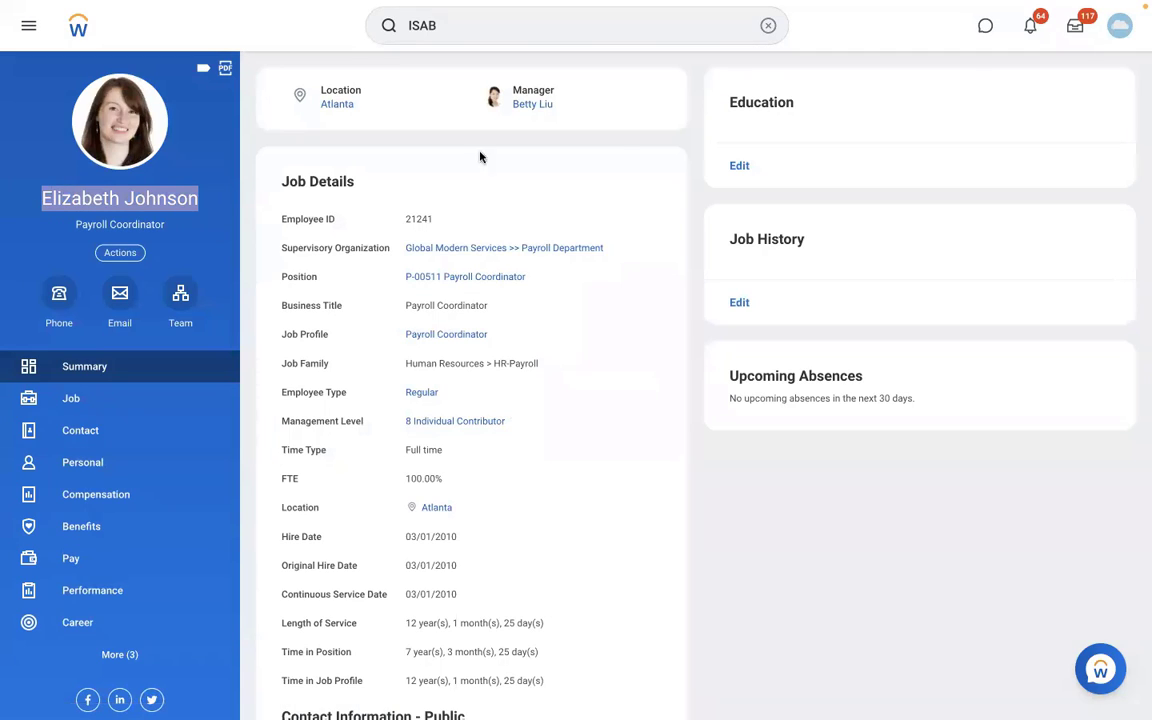
- Start Assign Pay Group for the Payroll Coordinator, effective 01/01/2022
{"action": "left_click", "coordinate": [767, 25]}
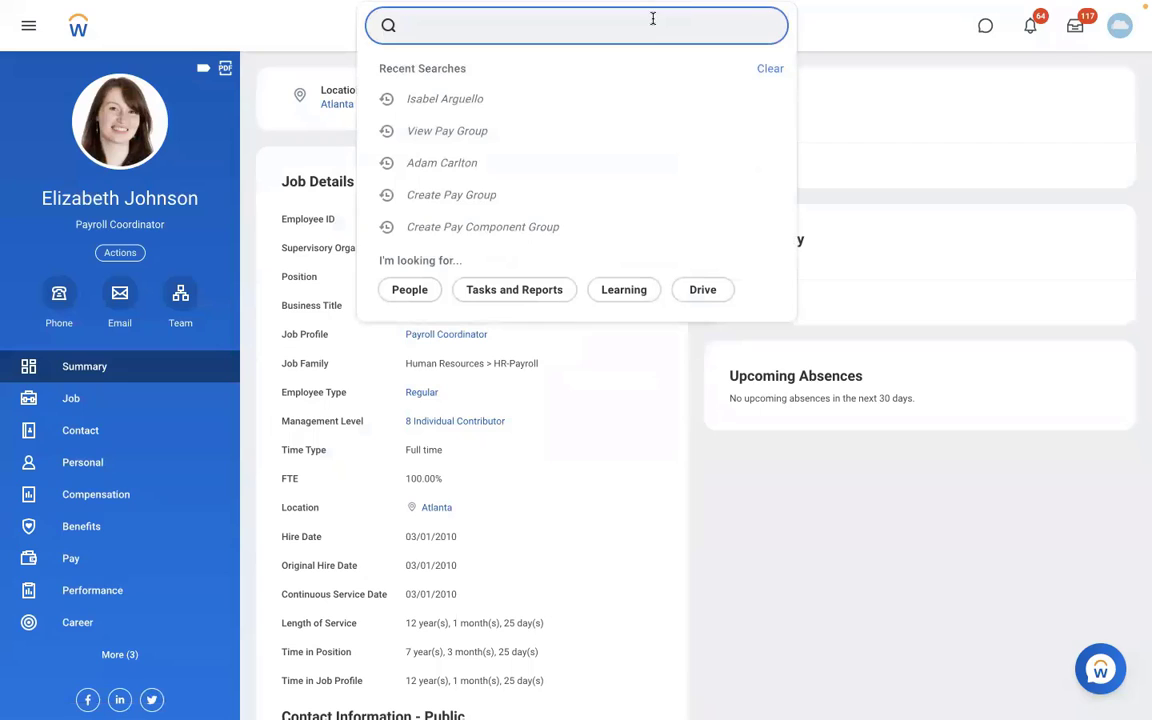
{"action": "type", "text": "ASSIGN PAY GR"}
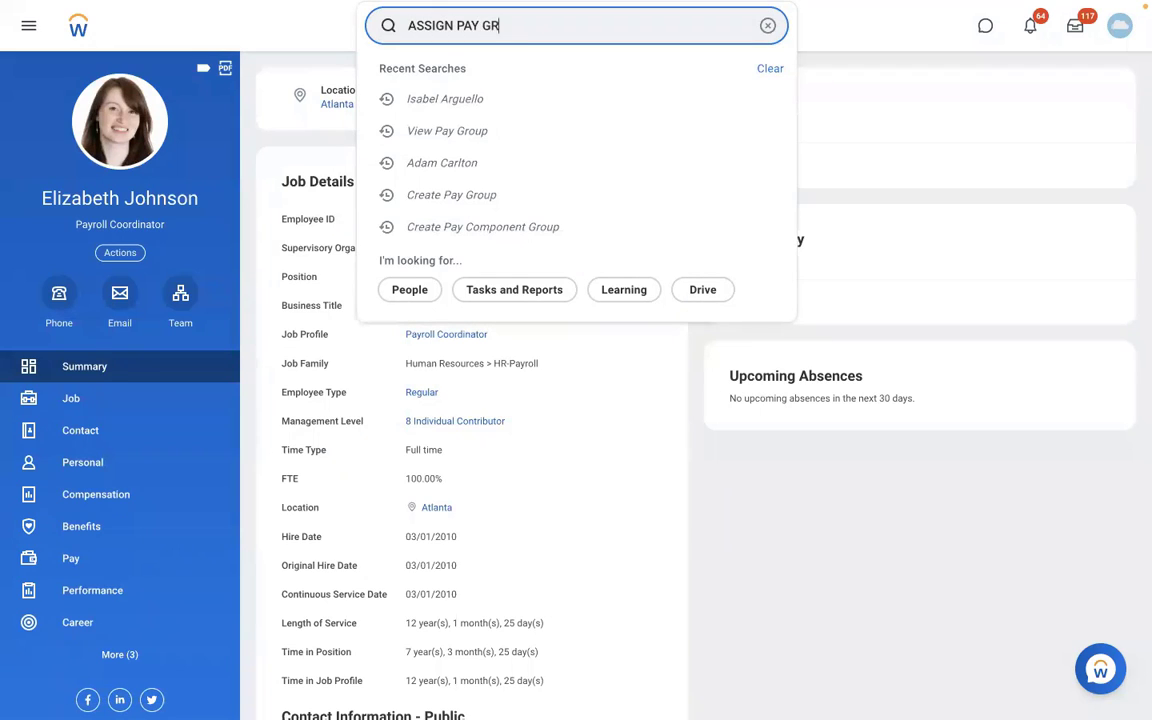
{"action": "type", "text": "OUP"}
{"action": "left_click", "coordinate": [478, 82]}
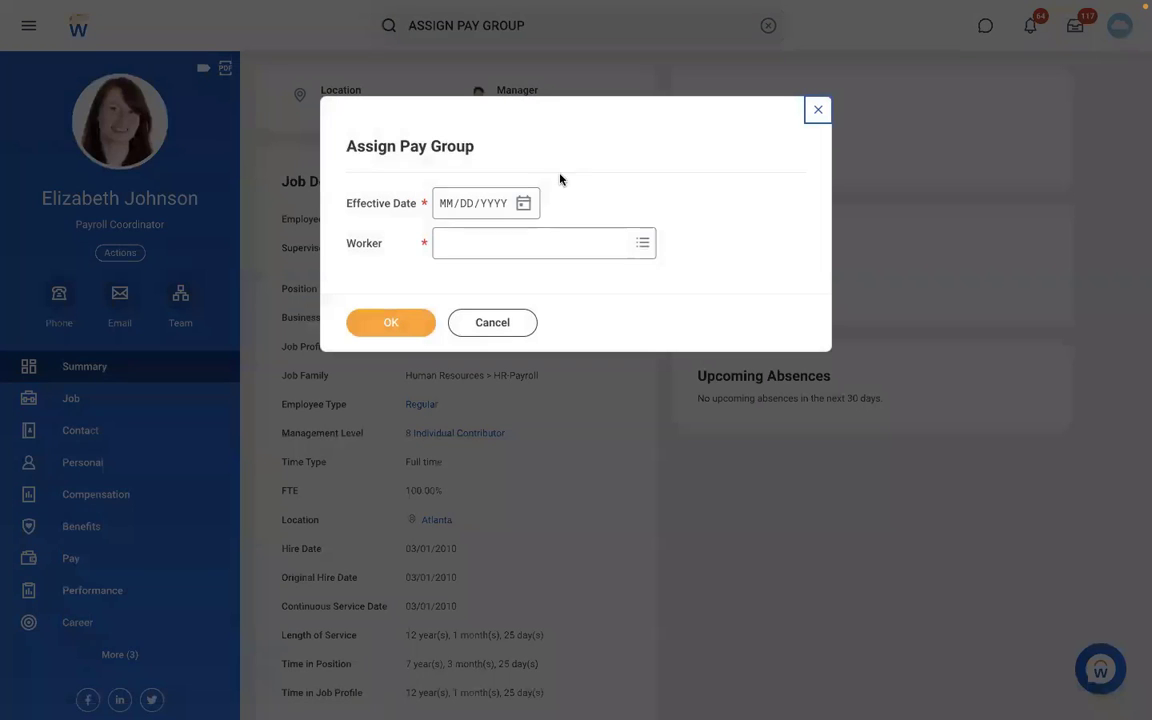
{"action": "left_click", "coordinate": [446, 203]}
{"action": "type", "text": "01/01/"}
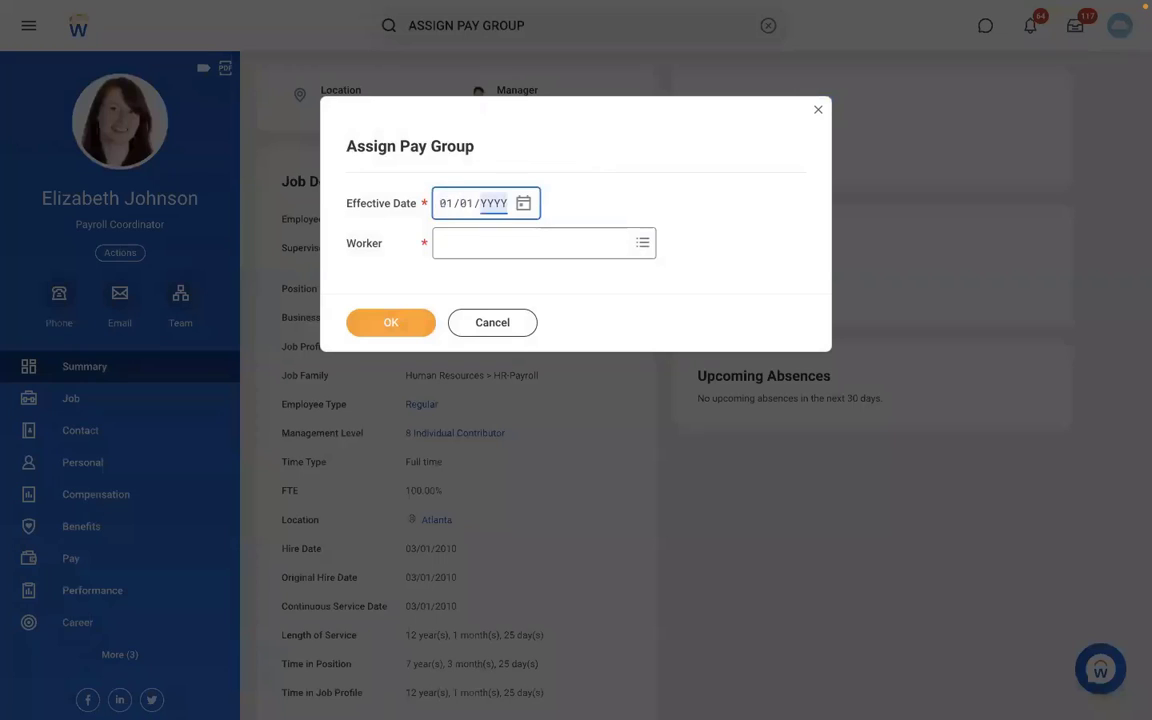
{"action": "type", "text": "2022"}
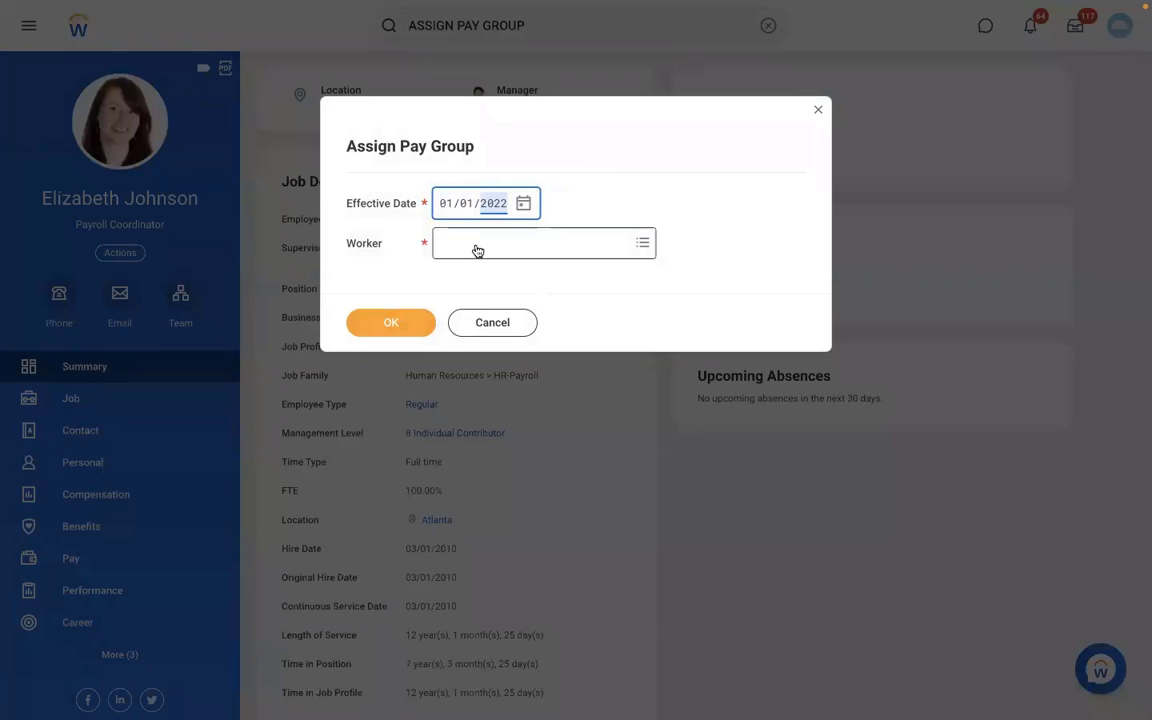
{"action": "left_click", "coordinate": [477, 250]}
{"action": "key", "text": "Return"}
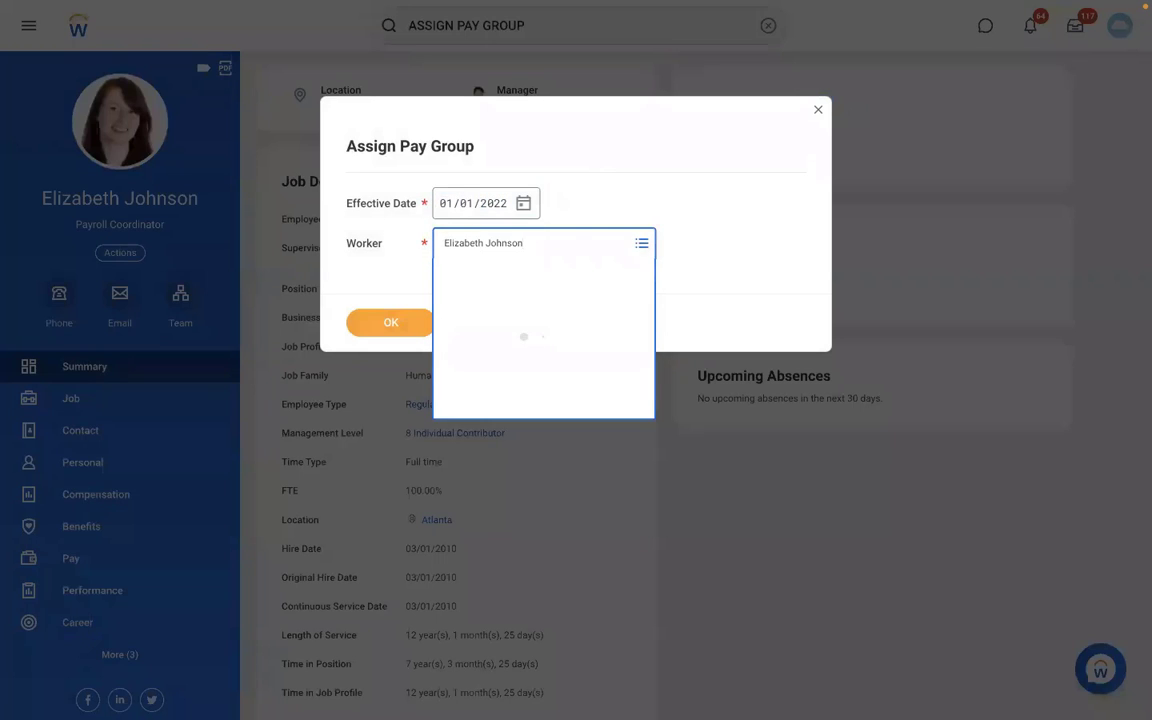
{"action": "left_click", "coordinate": [378, 326]}
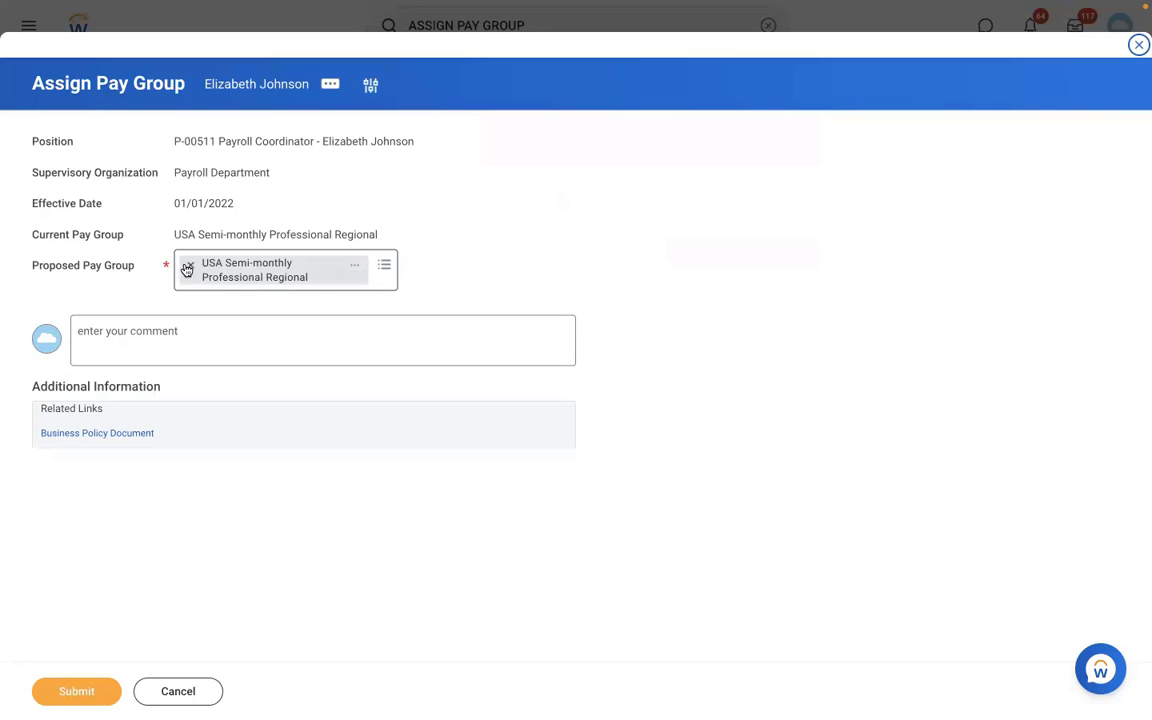
- Replace the proposed pay group with RBS - Monthly PYG, submit, and open that pay group's page
{"action": "left_click", "coordinate": [186, 267]}
{"action": "type", "text": "RBS"}
{"action": "key", "text": "Return"}
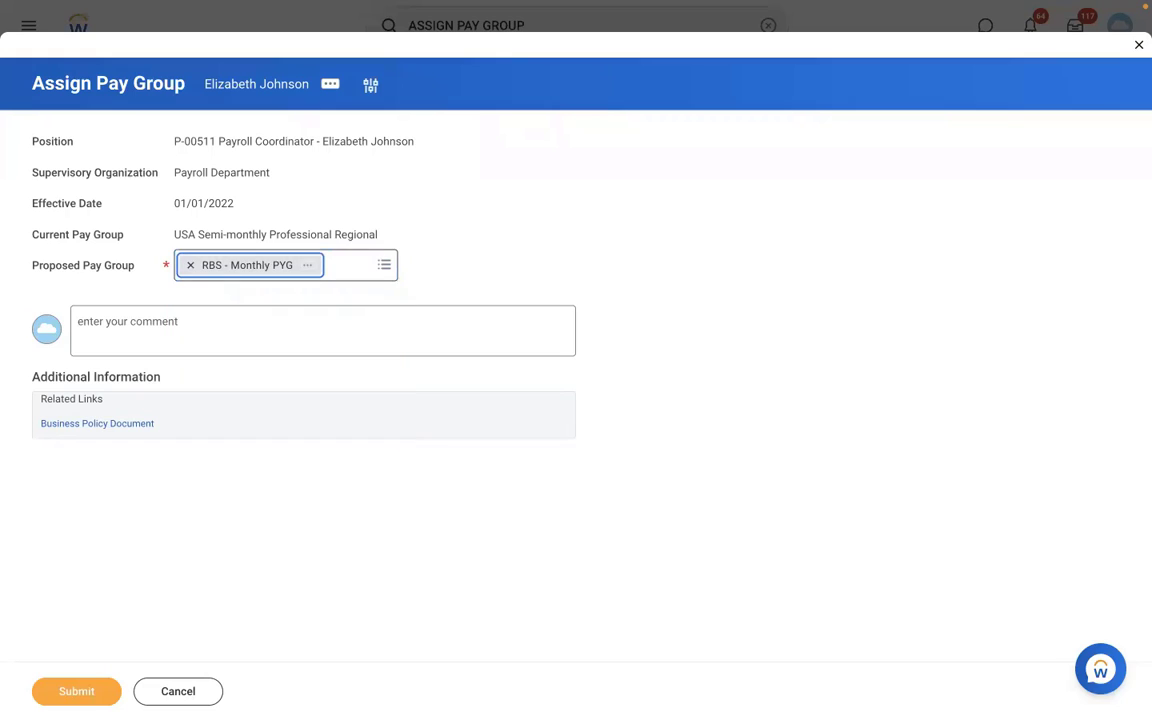
{"action": "left_click", "coordinate": [62, 690]}
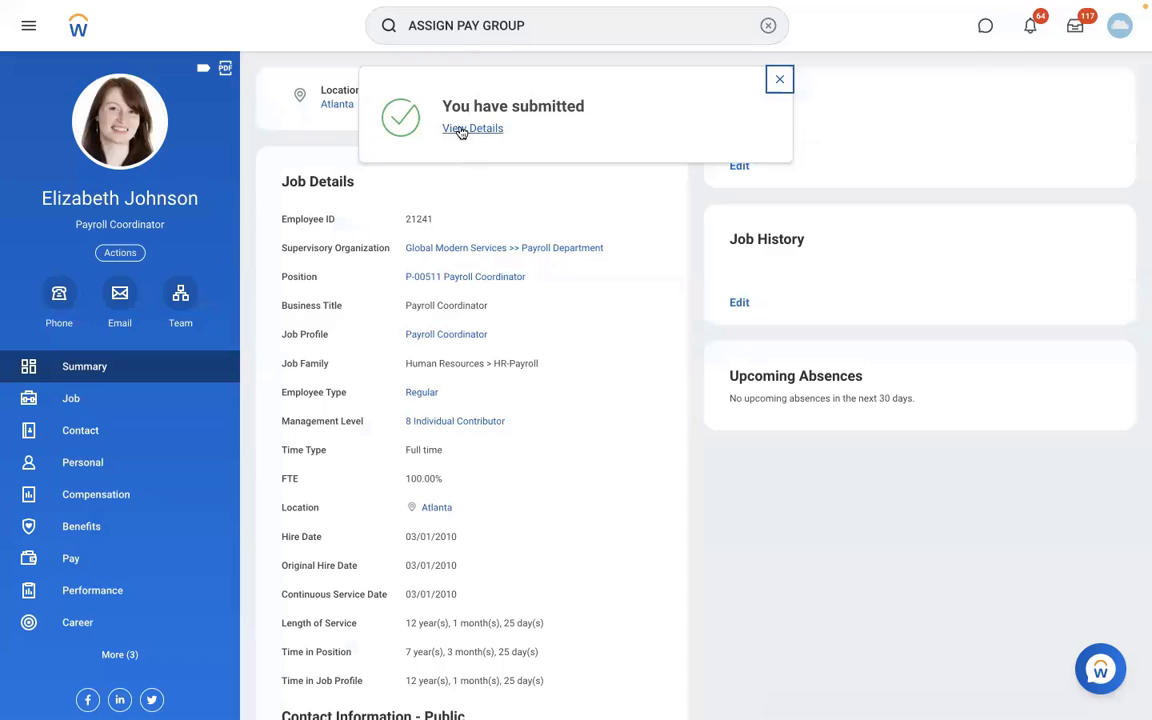
{"action": "left_click", "coordinate": [461, 130]}
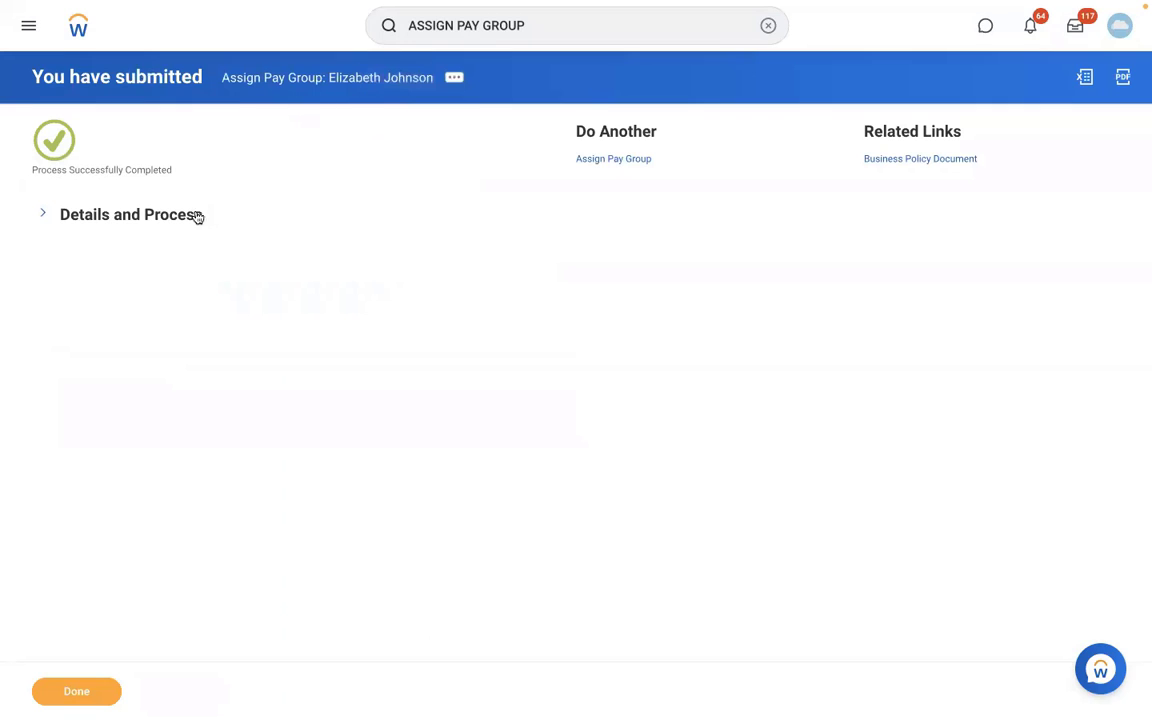
{"action": "left_click", "coordinate": [235, 476]}
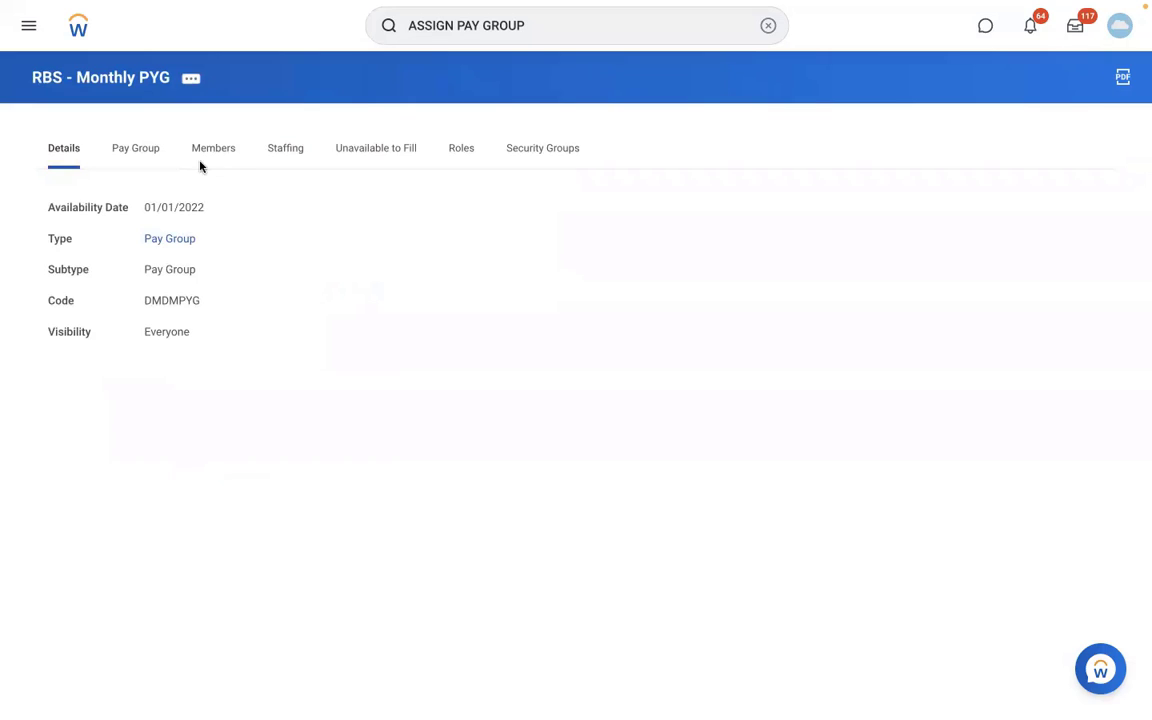
- Show RBS - Monthly PYG's two members and its Organization related actions
{"action": "left_click", "coordinate": [206, 152]}
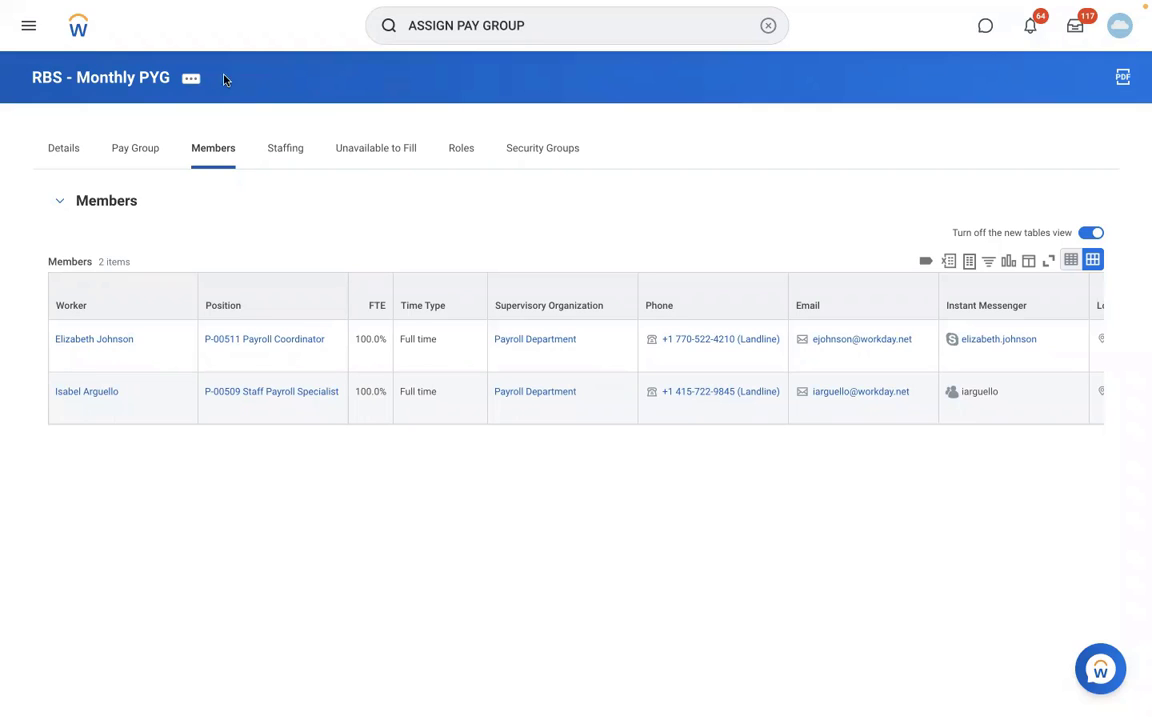
{"action": "left_click", "coordinate": [192, 80]}
{"action": "mouse_move", "coordinate": [350, 172]}
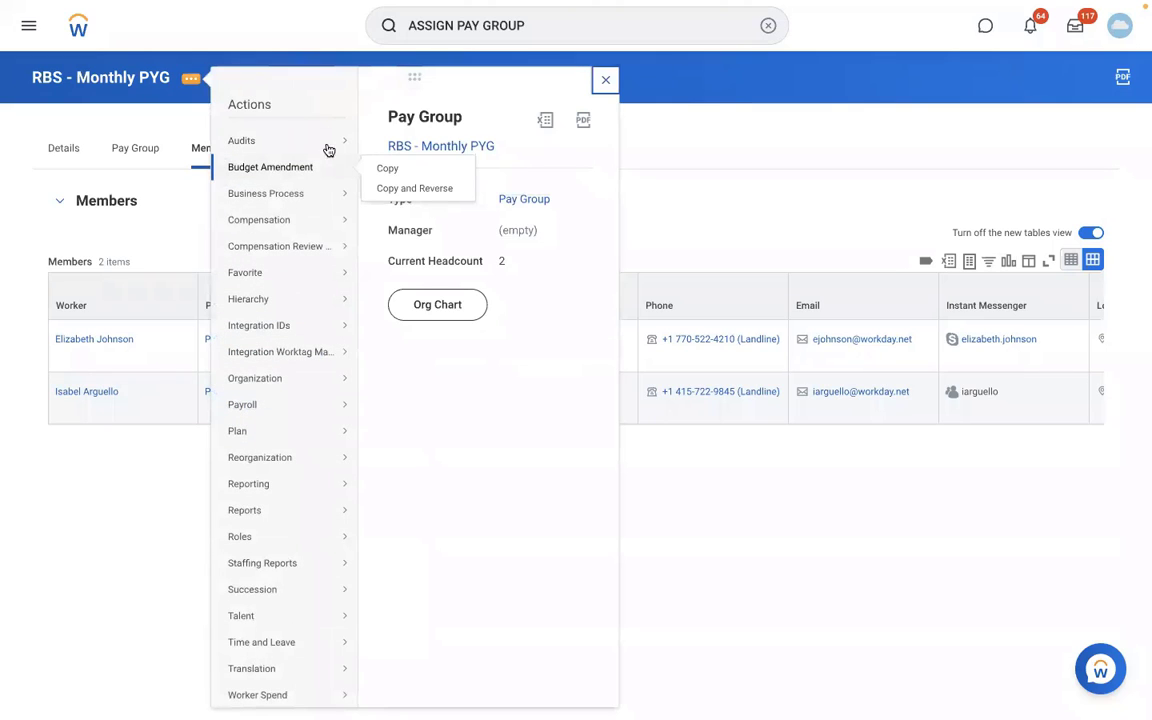
{"action": "left_click", "coordinate": [300, 565]}
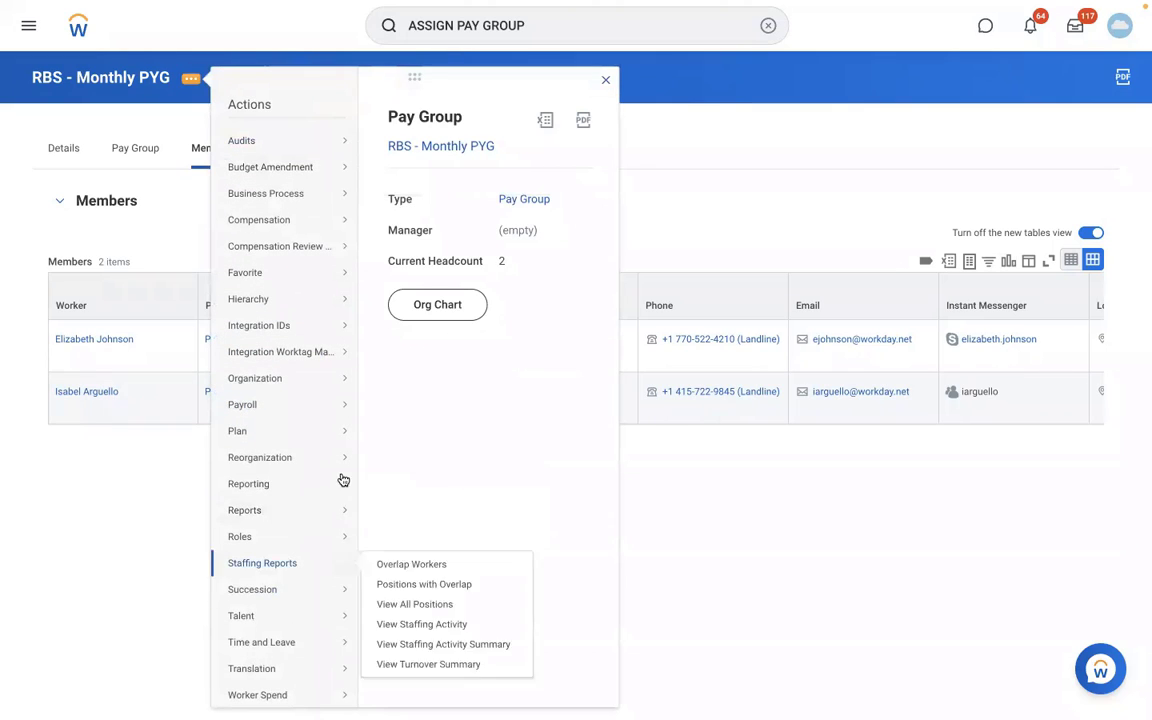
- Edit the RBS - Monthly PYG organization, add then remove an assignment rule row, and save
{"action": "mouse_move", "coordinate": [290, 383]}
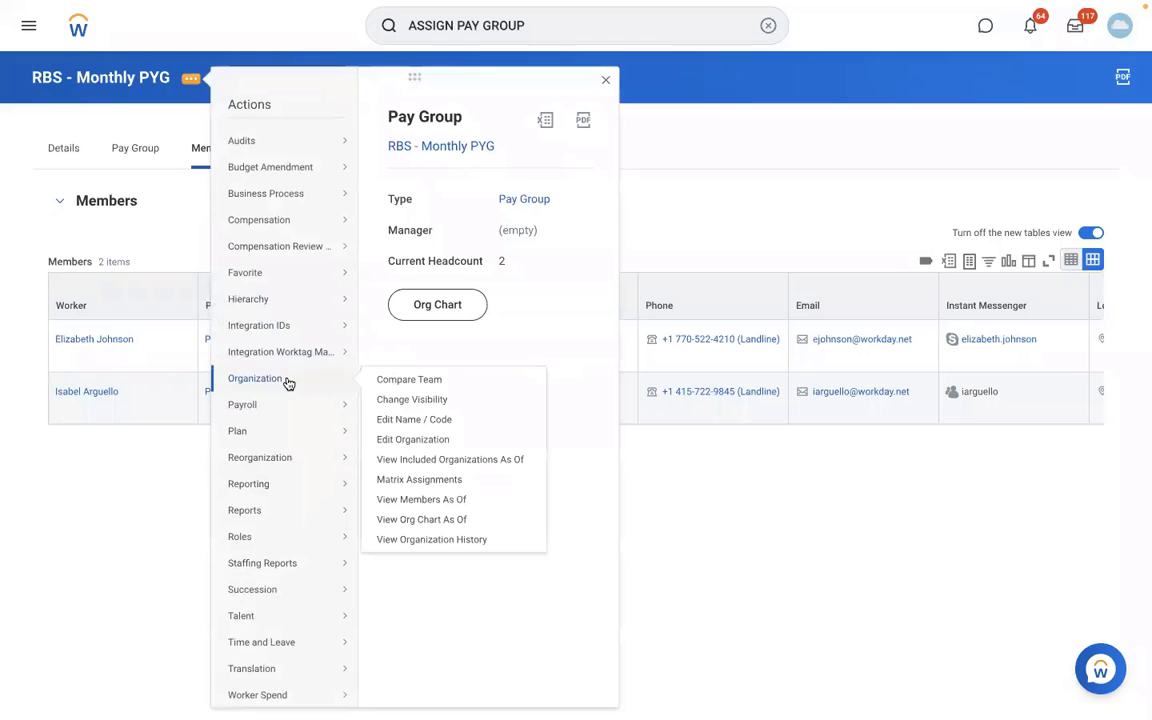
{"action": "left_click", "coordinate": [411, 439]}
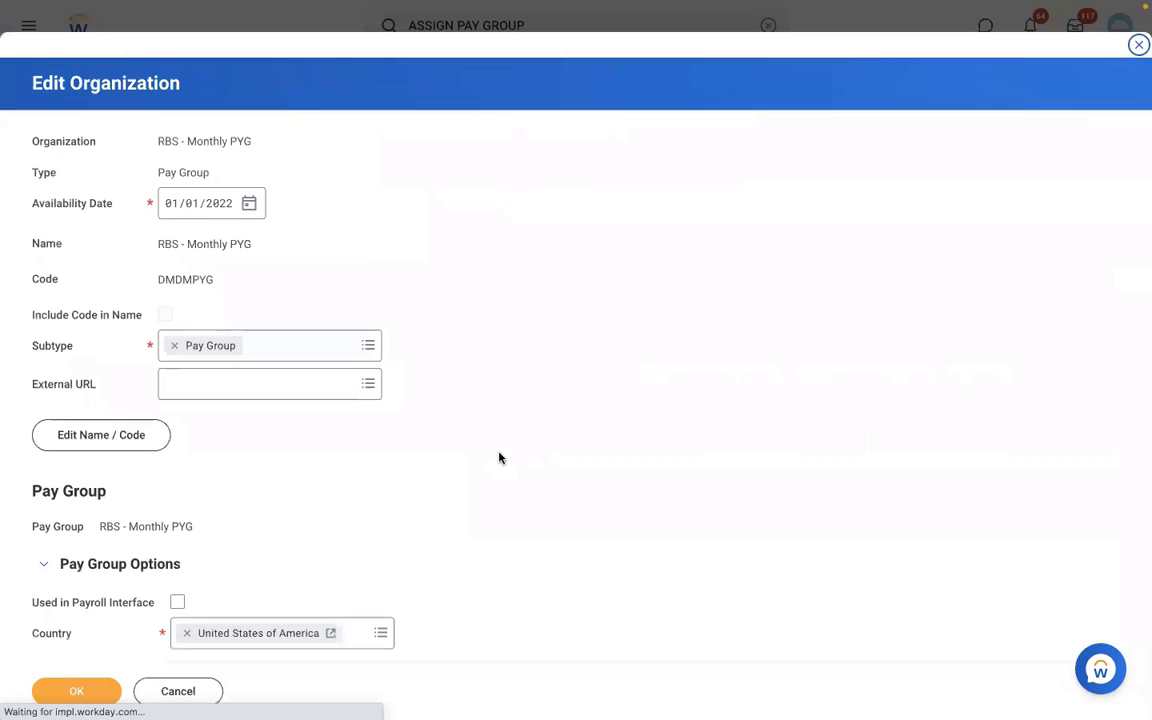
{"action": "scroll", "coordinate": [500, 458], "scroll_direction": "down", "scroll_amount": 5}
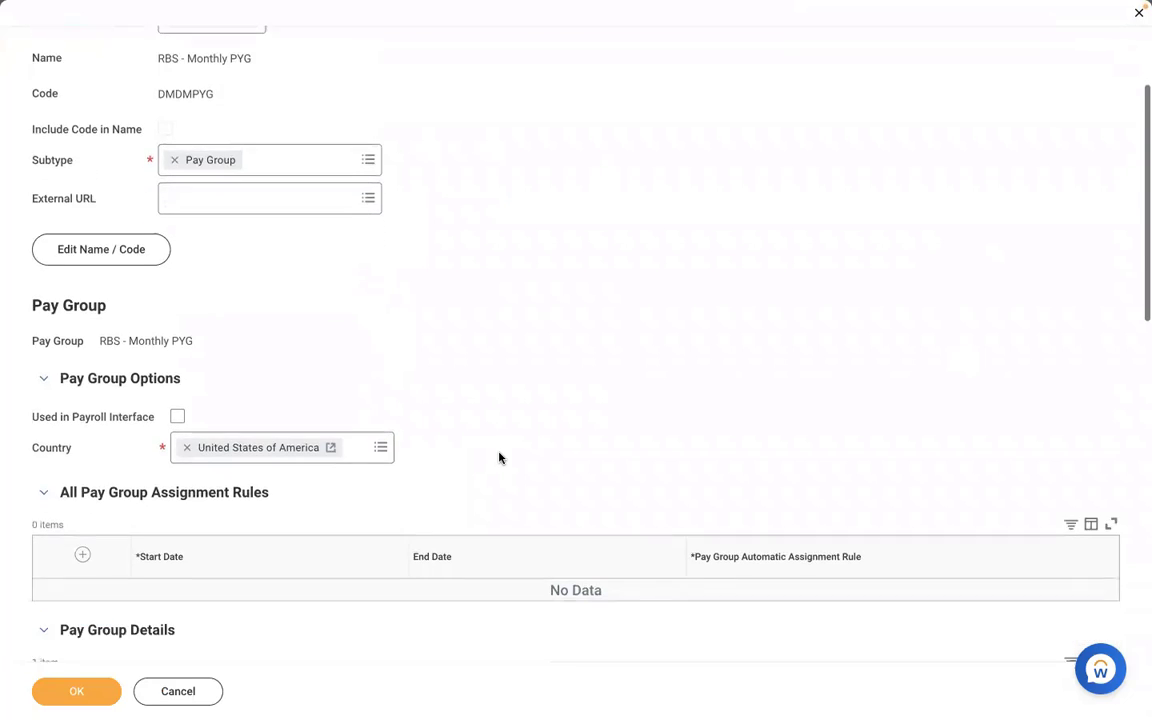
{"action": "scroll", "coordinate": [501, 458], "scroll_direction": "down", "scroll_amount": 1}
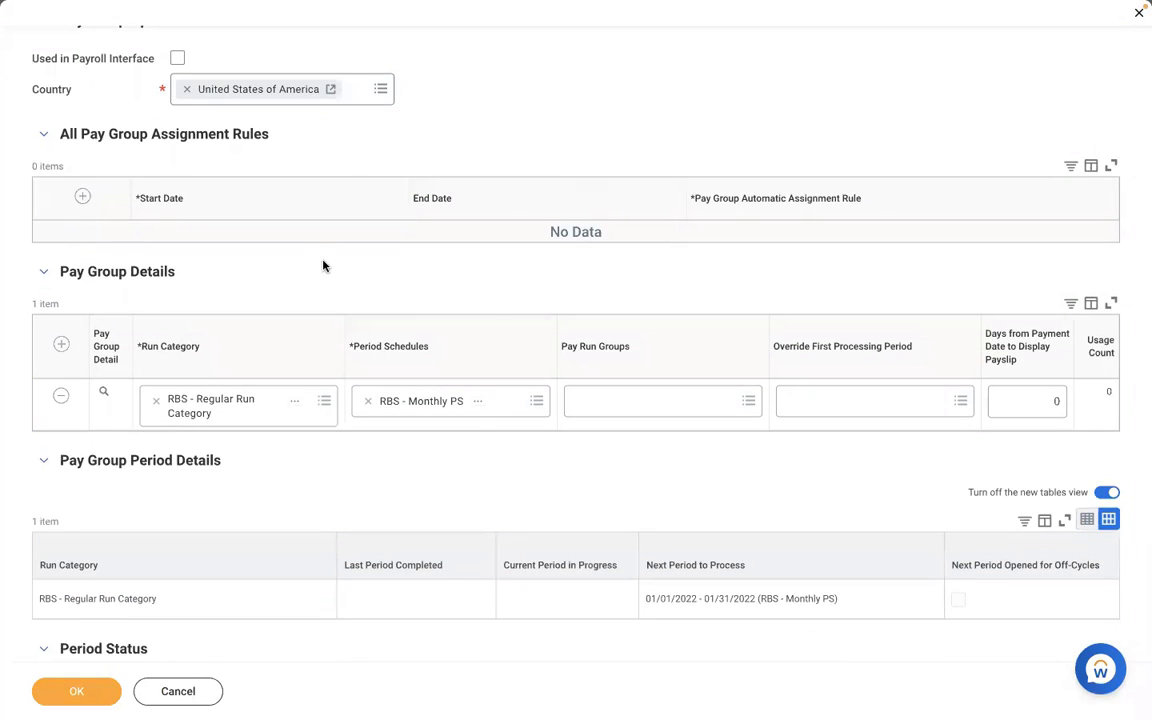
{"action": "left_click", "coordinate": [82, 196]}
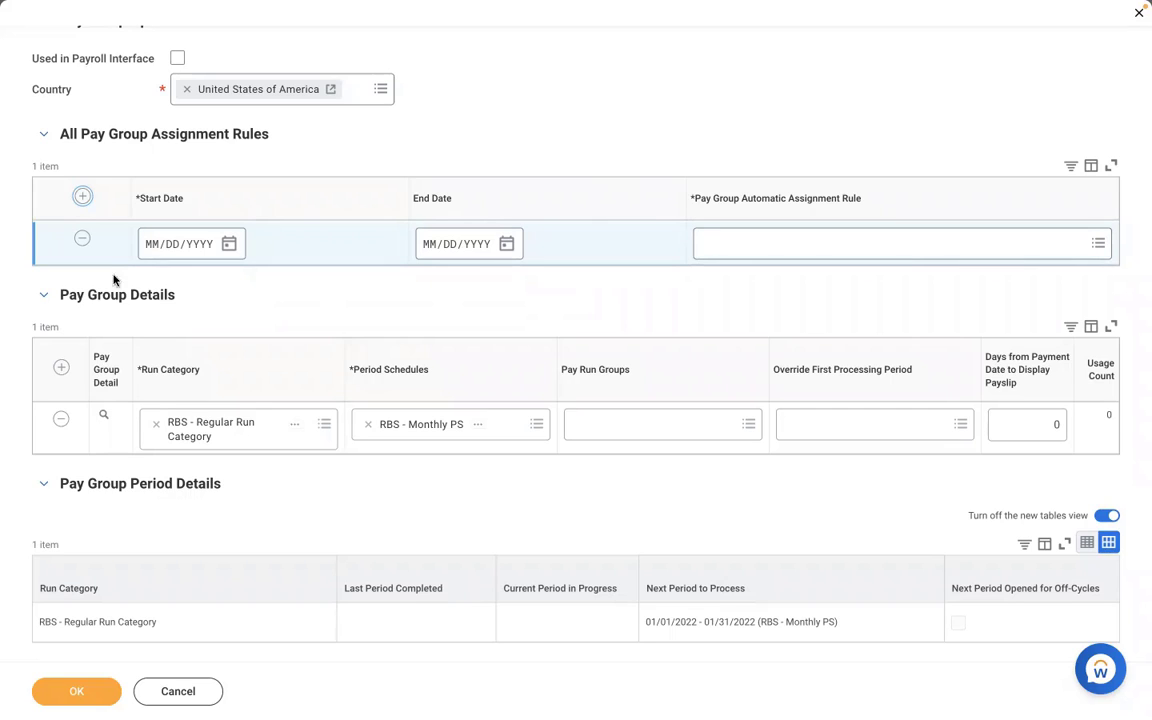
{"action": "left_click", "coordinate": [82, 238]}
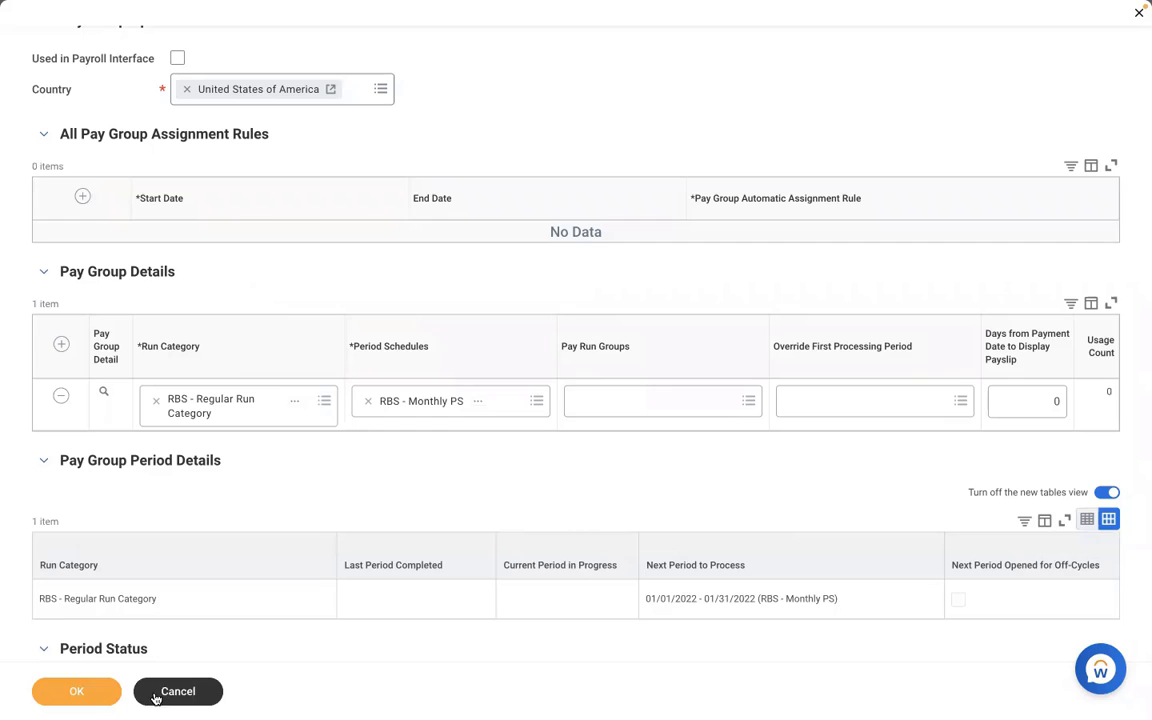
{"action": "left_click", "coordinate": [77, 692]}
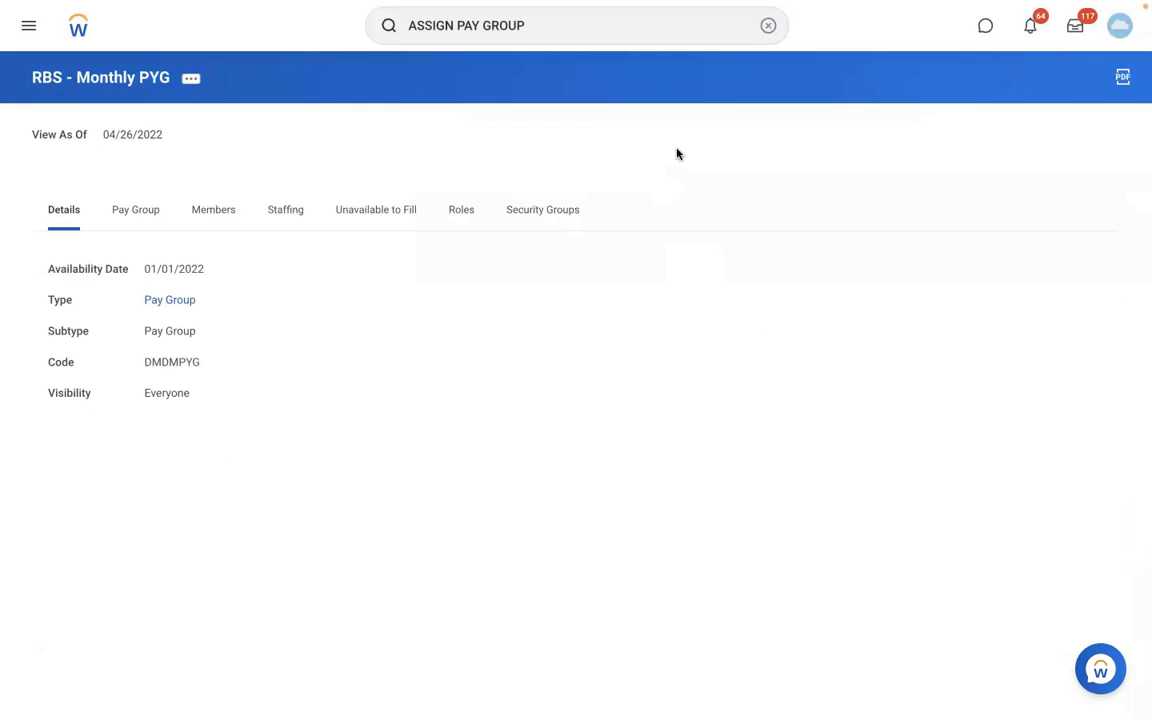
- Search 'create sup org', launch Create Supervisory Organization, and show the reorganization choices
{"action": "left_click", "coordinate": [767, 26]}
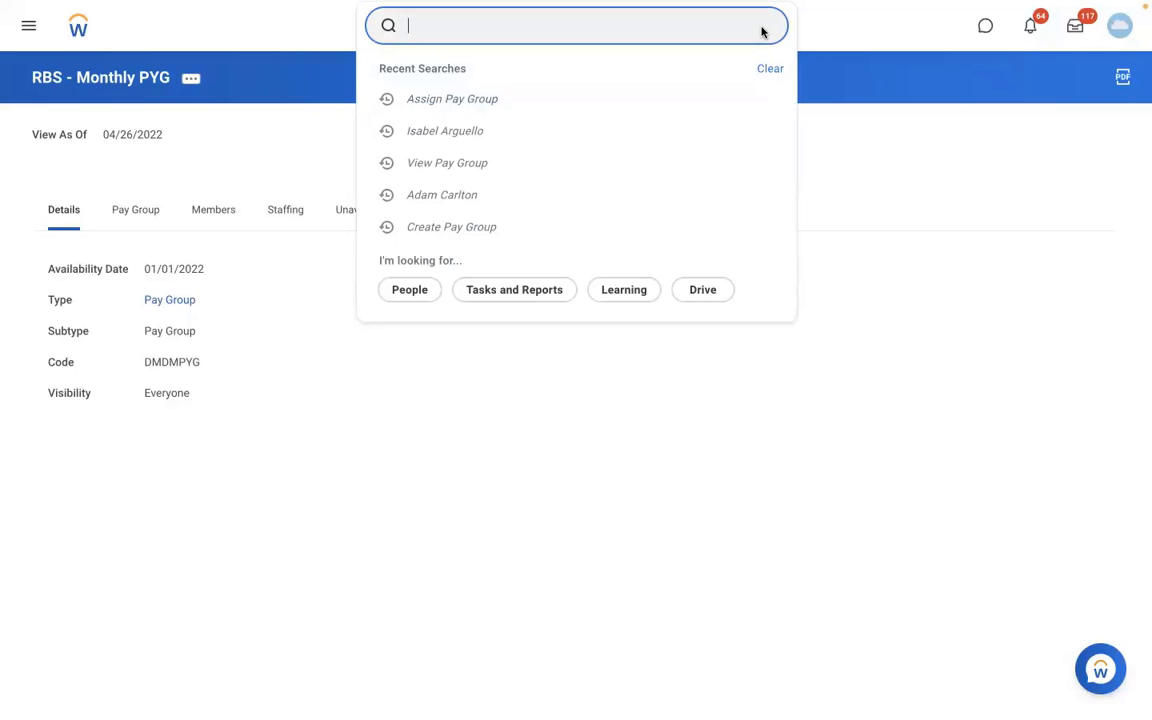
{"action": "type", "text": "create"}
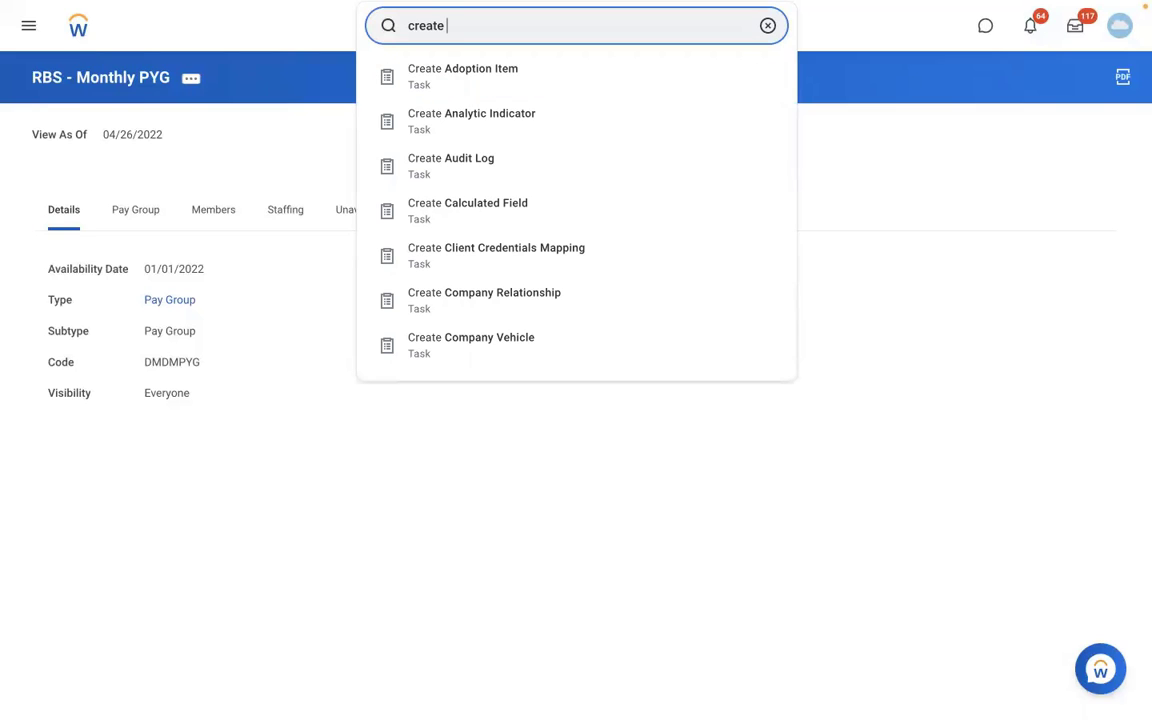
{"action": "key", "text": "BackSpace"}
{"action": "key", "text": "BackSpace"}
{"action": "key", "text": "BackSpace"}
{"action": "key", "text": "BackSpace"}
{"action": "key", "text": "BackSpace"}
{"action": "key", "text": "BackSpace"}
{"action": "key", "text": "BackSpace"}
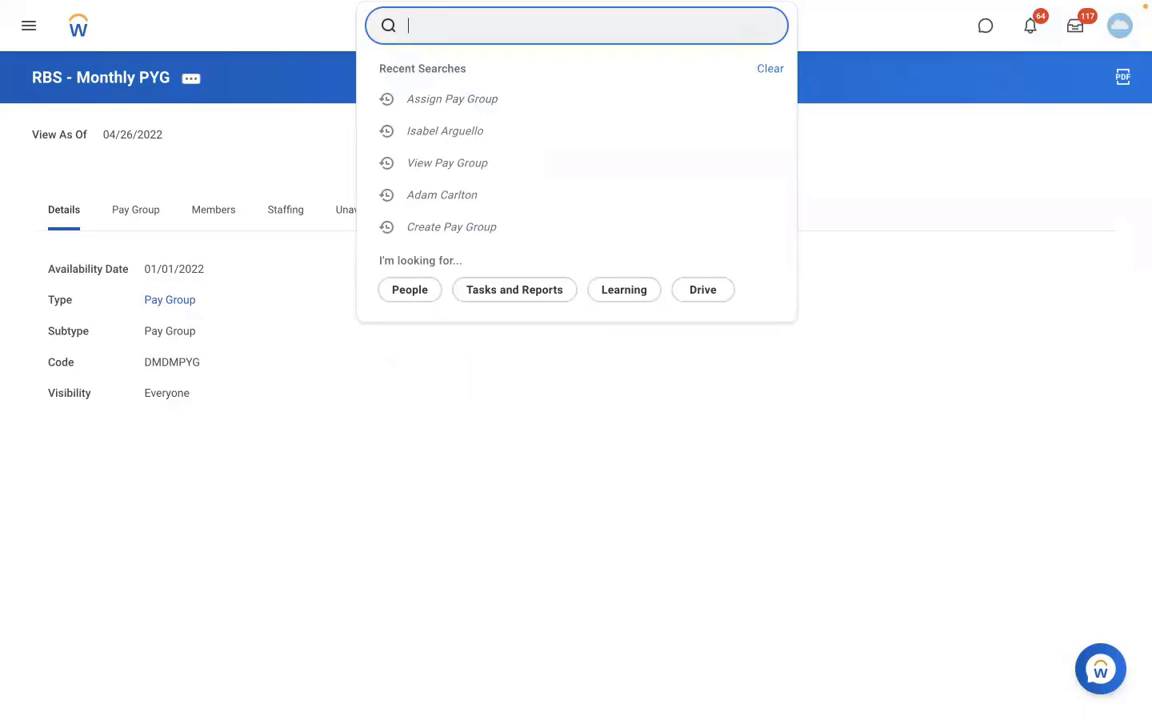
{"action": "type", "text": "create"}
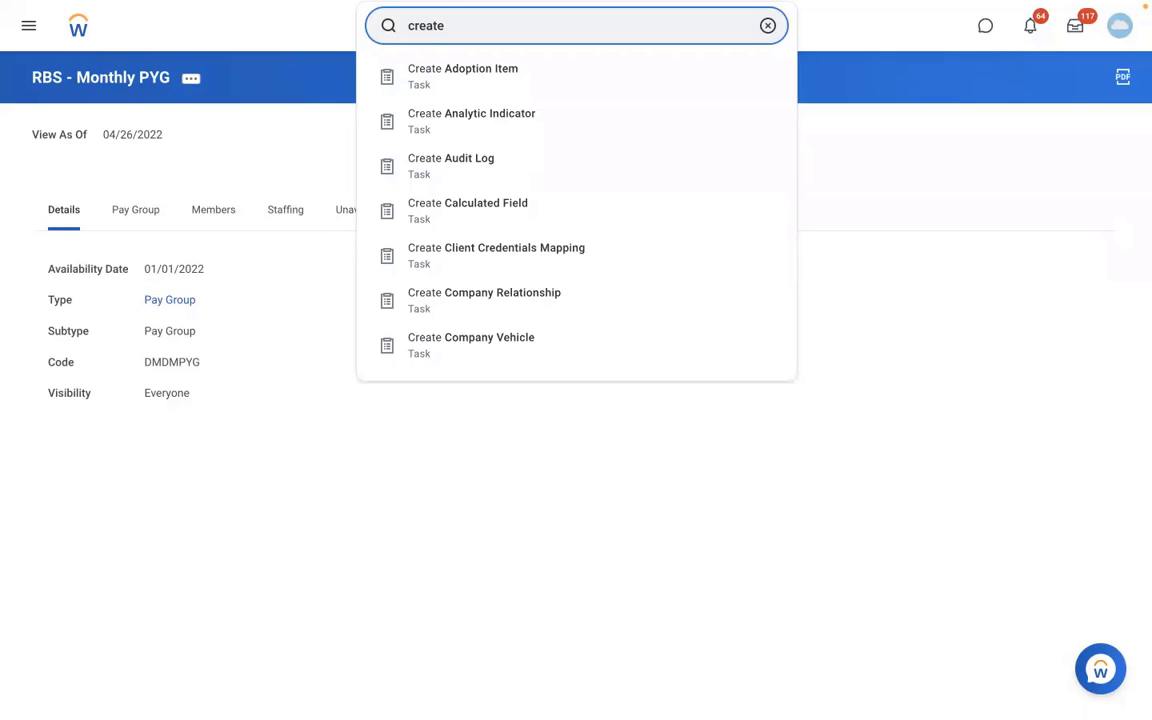
{"action": "type", "text": "sup org"}
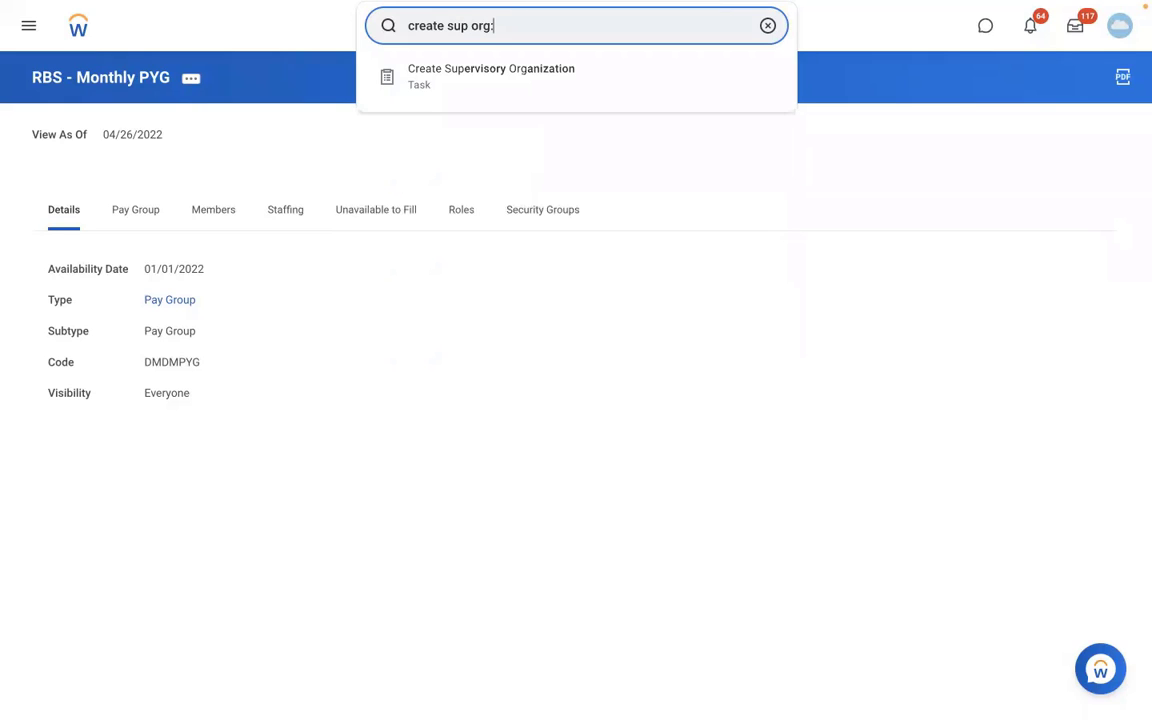
{"action": "left_click", "coordinate": [573, 77]}
{"action": "left_click", "coordinate": [484, 192]}
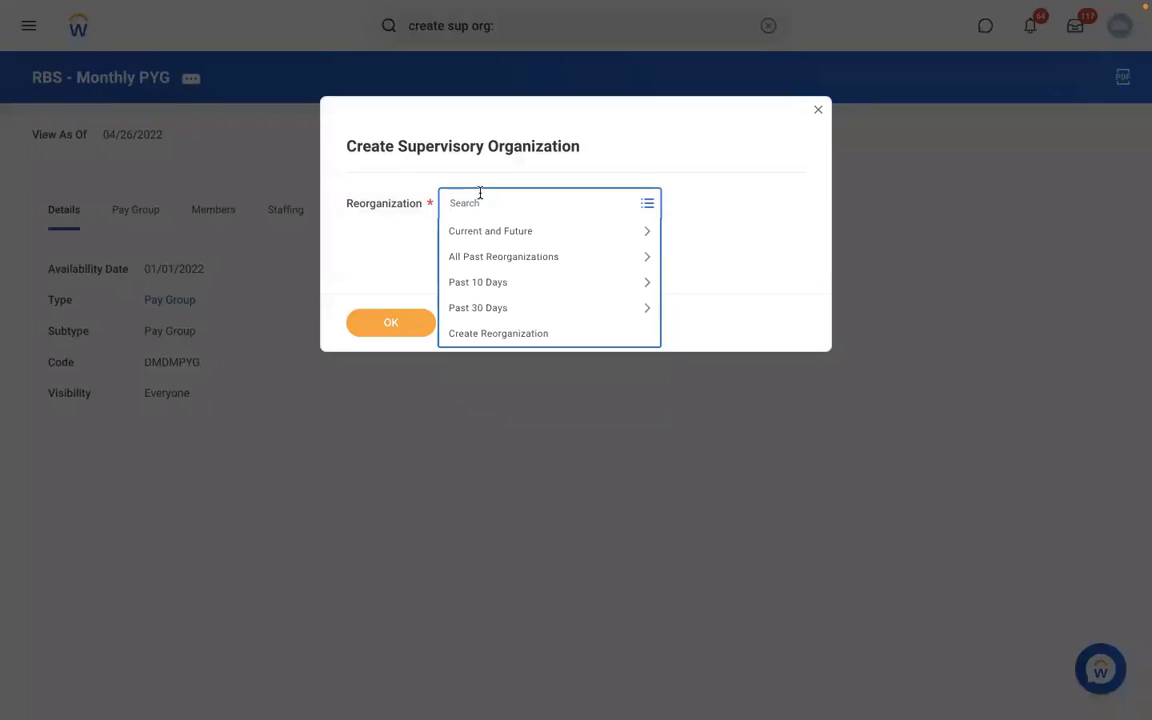
- Create reorganization 'RMS - Reorganization' dated 01/01/2022 and confirm it for the new organization
{"action": "left_click", "coordinate": [477, 334]}
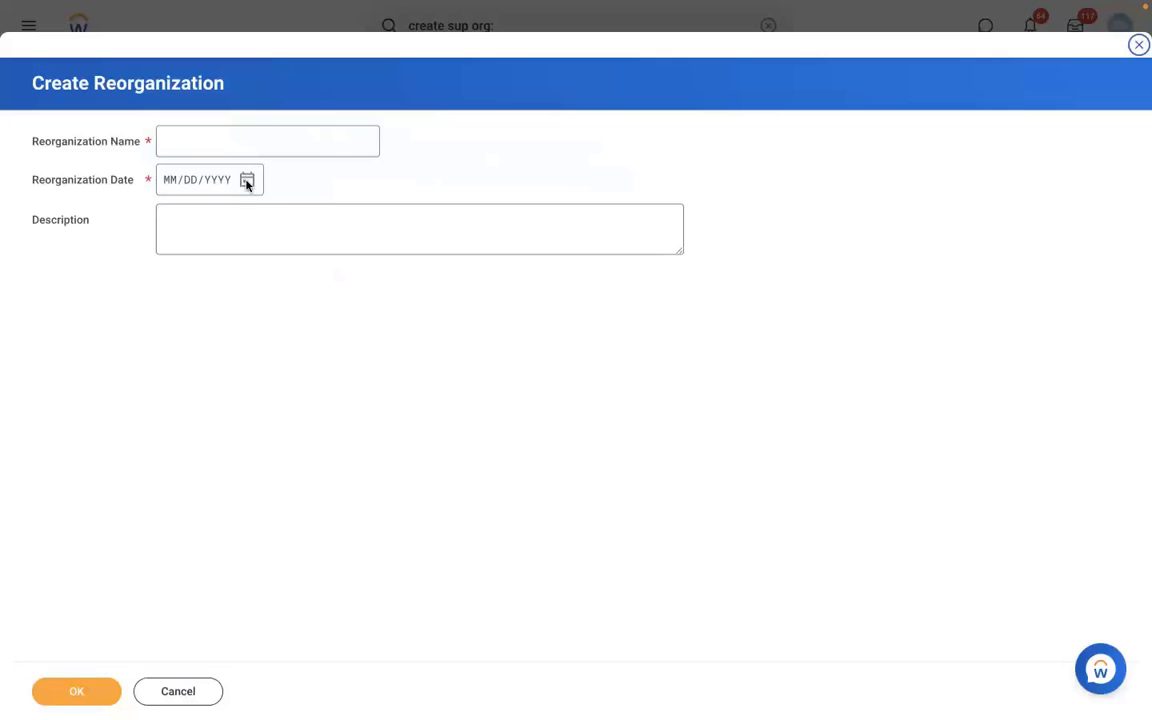
{"action": "left_click", "coordinate": [195, 138]}
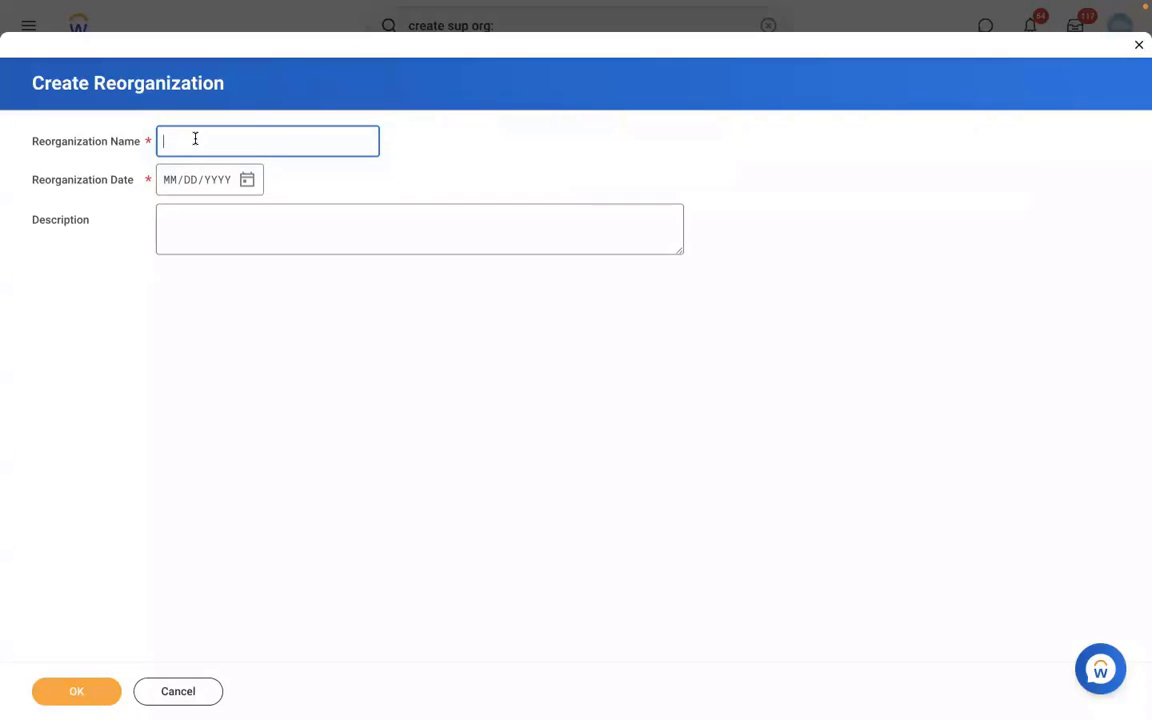
{"action": "type", "text": "RMS - Reorganization"}
{"action": "left_click", "coordinate": [167, 184]}
{"action": "type", "text": "01/01/"}
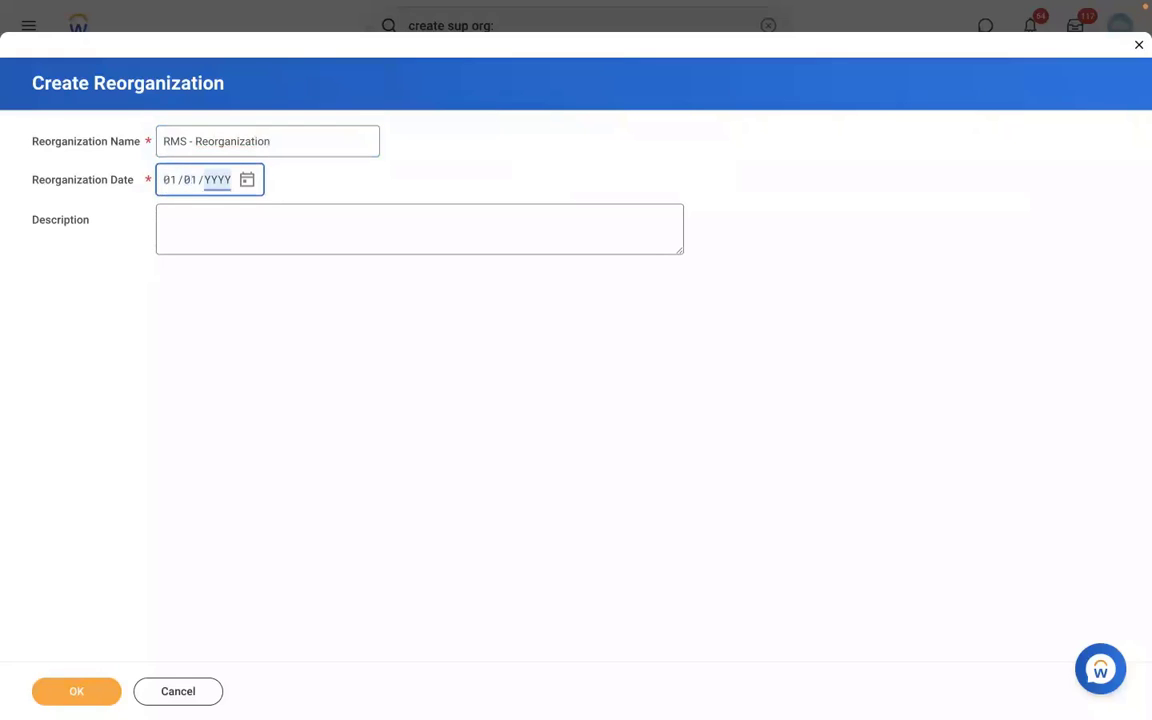
{"action": "type", "text": "2022"}
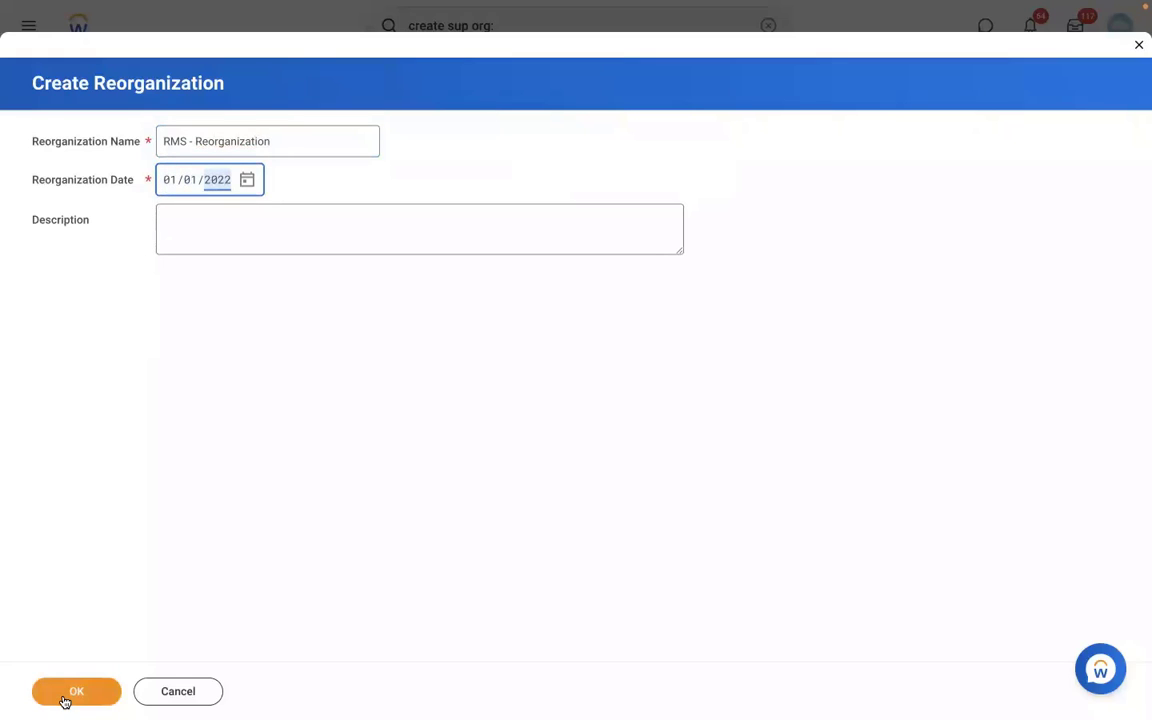
{"action": "left_click", "coordinate": [64, 701]}
{"action": "left_click", "coordinate": [380, 318]}
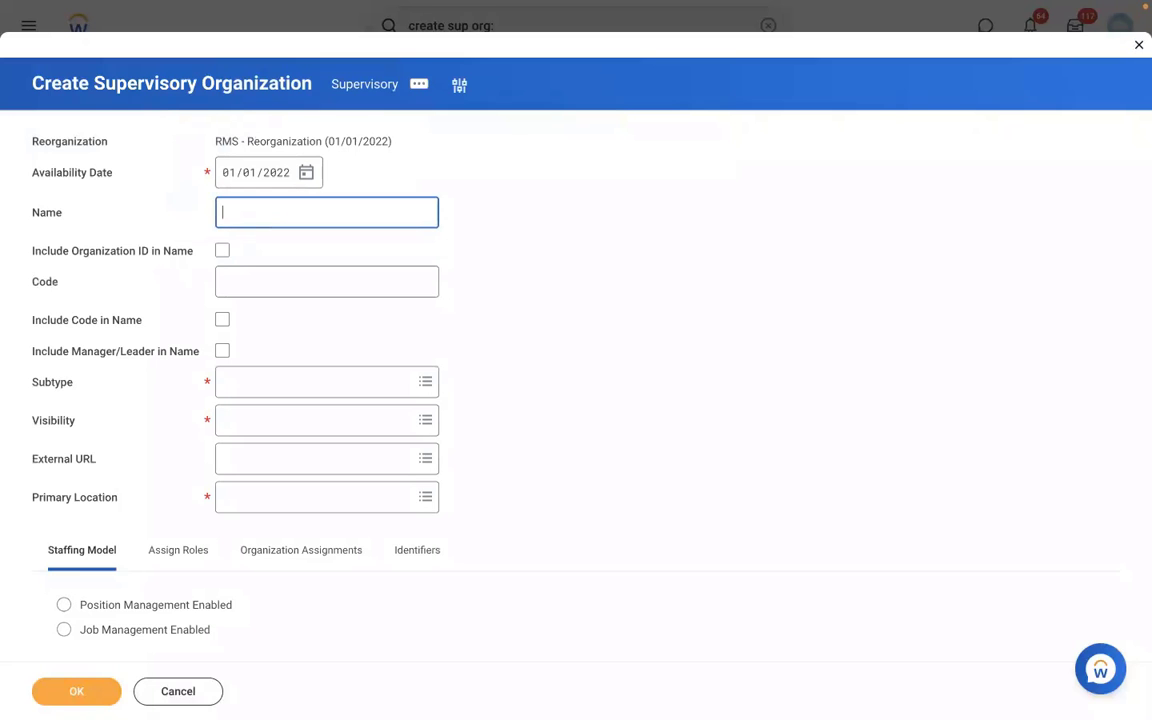
- Name the organization RMS - Manufacturing, code RMS 001, include manager in name, subtype Division
{"action": "type", "text": "RMS - Manufacturing"}
{"action": "left_click", "coordinate": [246, 276]}
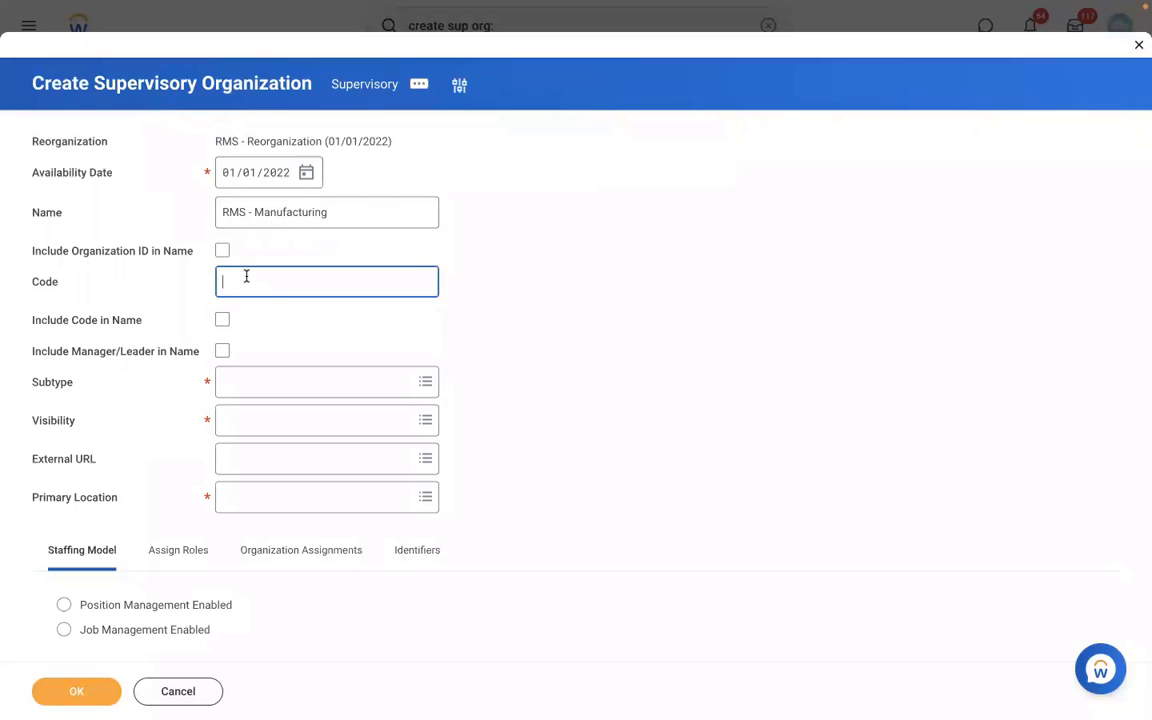
{"action": "type", "text": "RMS 001"}
{"action": "left_click", "coordinate": [225, 354]}
{"action": "left_click", "coordinate": [283, 389]}
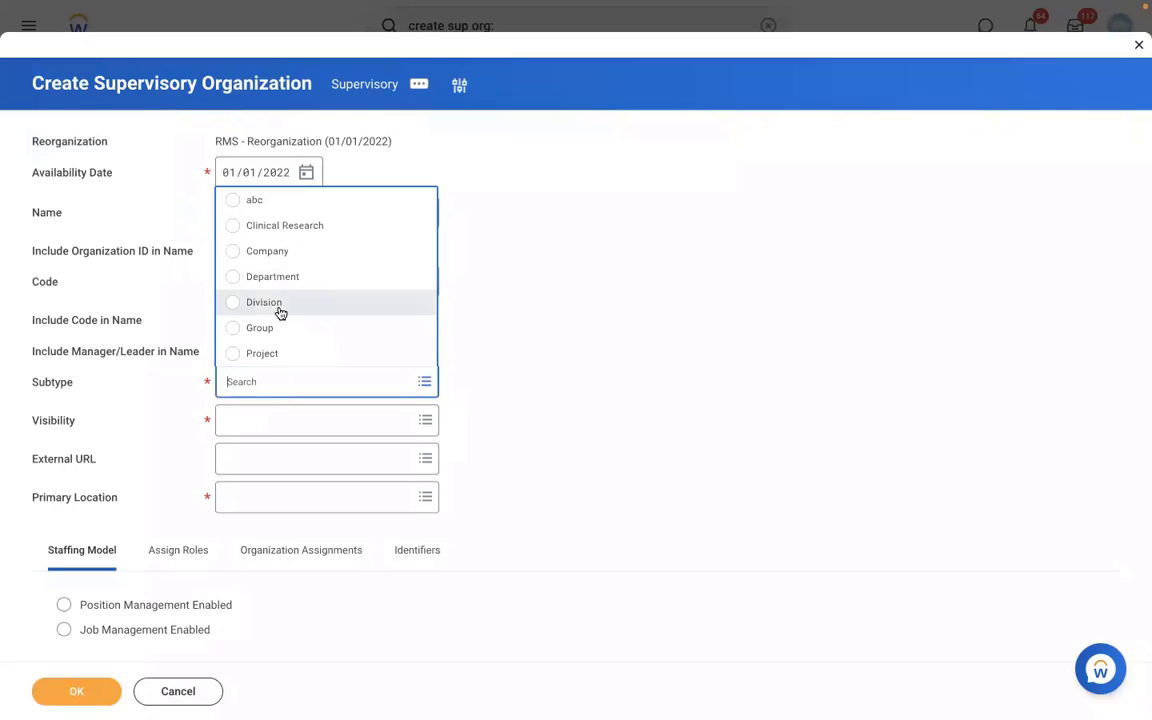
{"action": "left_click", "coordinate": [256, 302]}
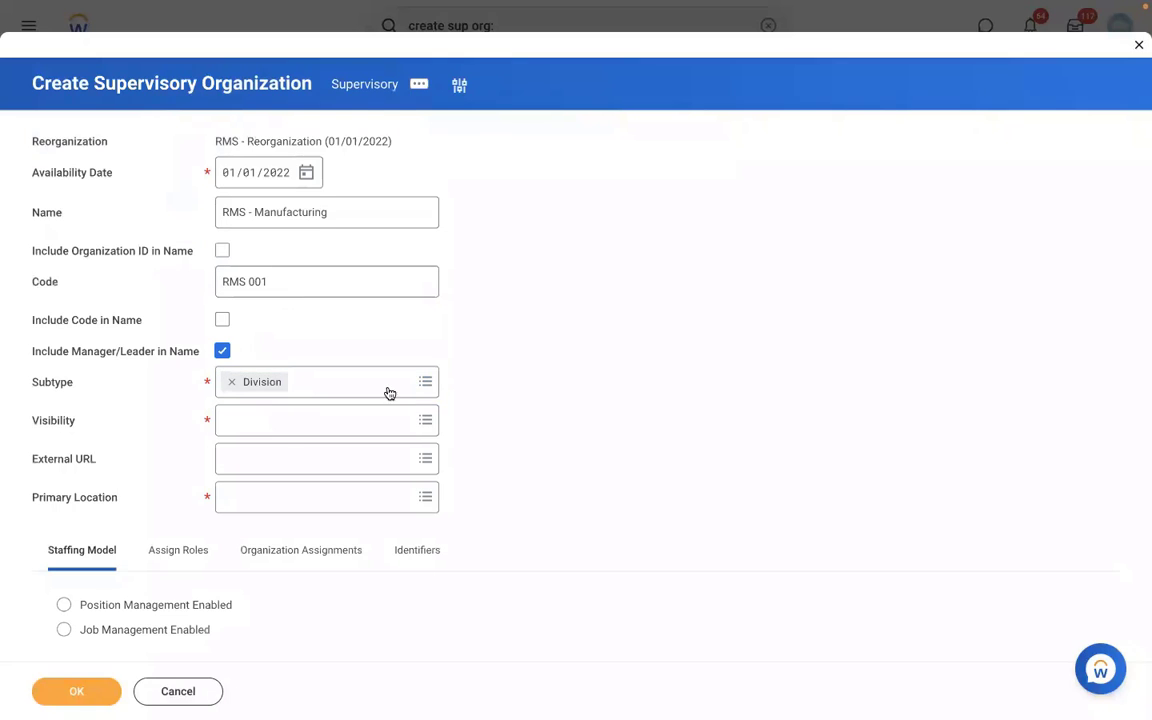
- Set visibility to Everyone, primary location New York, enable position management, and submit
{"action": "left_click", "coordinate": [236, 428]}
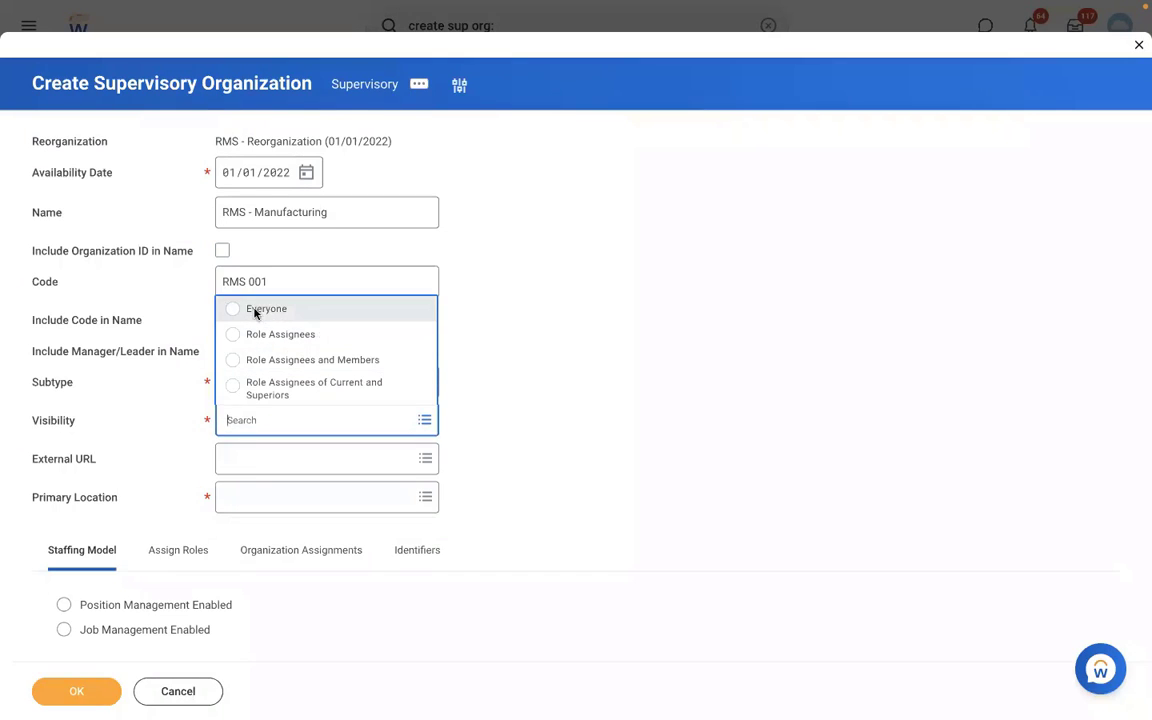
{"action": "left_click", "coordinate": [236, 306]}
{"action": "left_click", "coordinate": [260, 494]}
{"action": "type", "text": "N"}
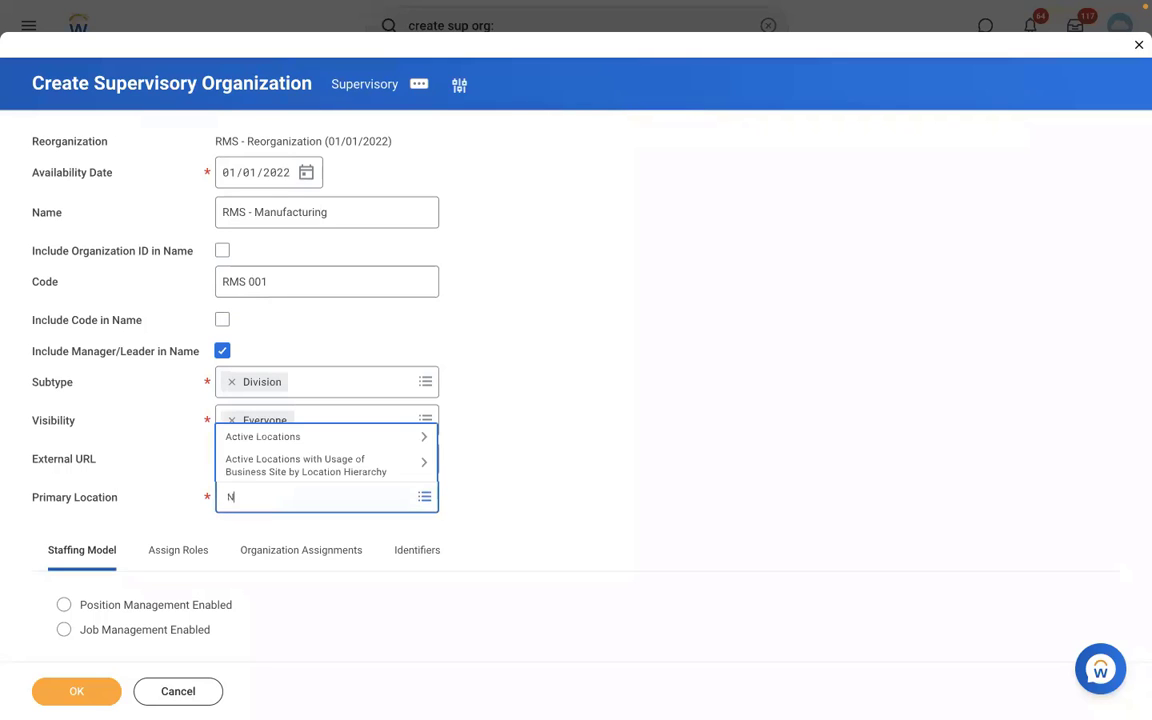
{"action": "type", "text": "EW YORK"}
{"action": "key", "text": "Return"}
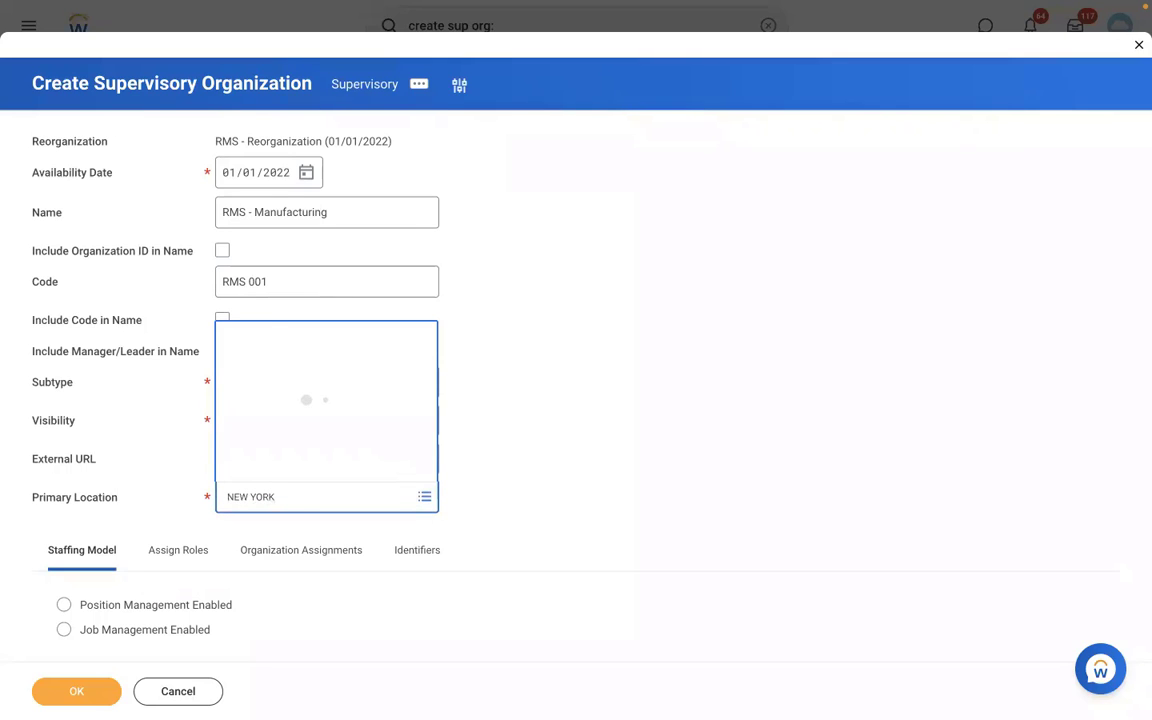
{"action": "left_click", "coordinate": [243, 267]}
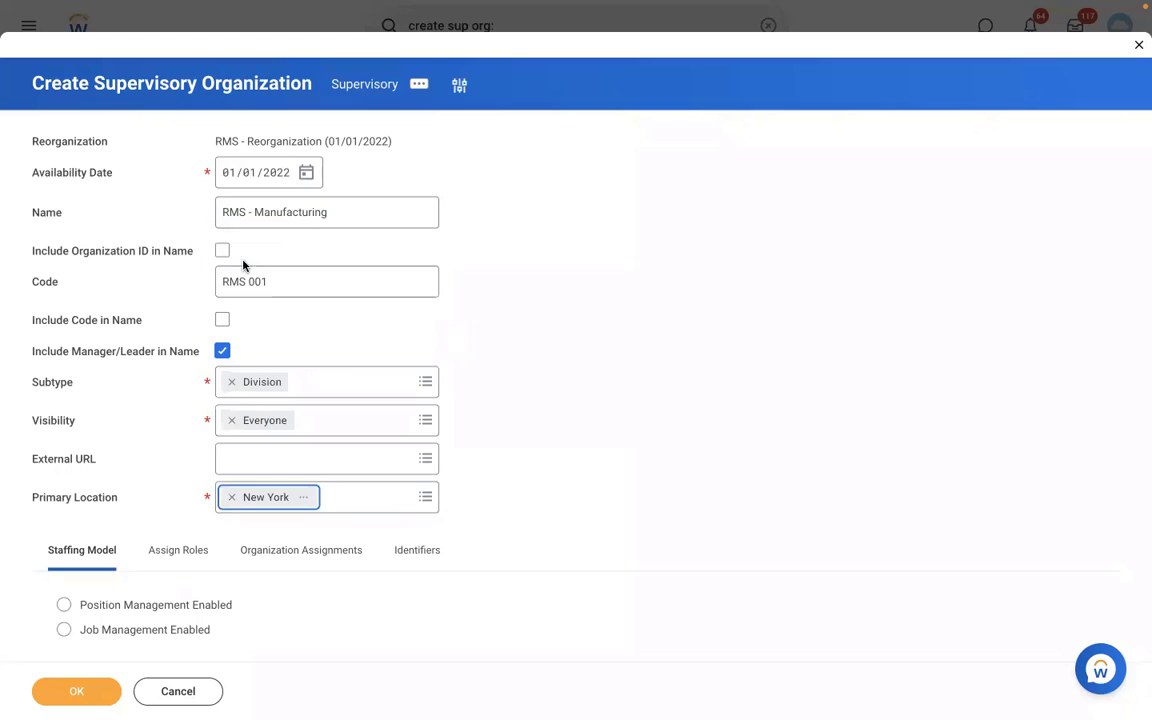
{"action": "left_click", "coordinate": [110, 609]}
{"action": "left_click", "coordinate": [80, 692]}
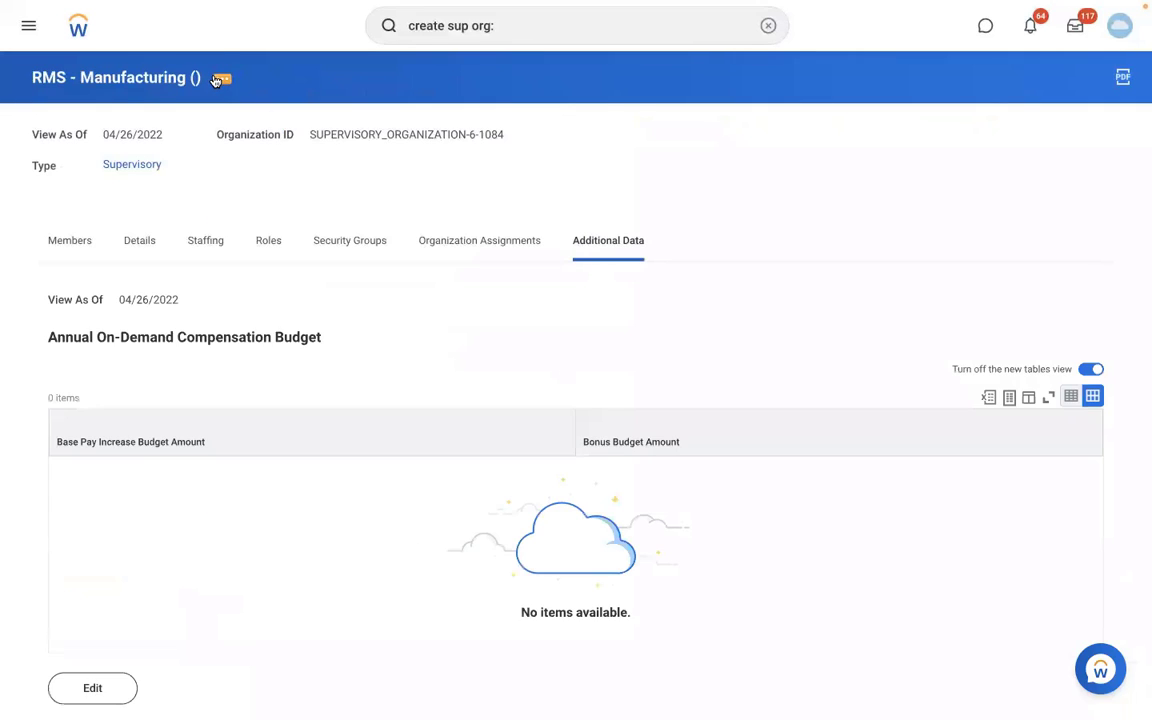
- Create a Create Position business process definition for RMS - Manufacturing from its related actions
{"action": "left_click", "coordinate": [219, 79]}
{"action": "mouse_move", "coordinate": [308, 180]}
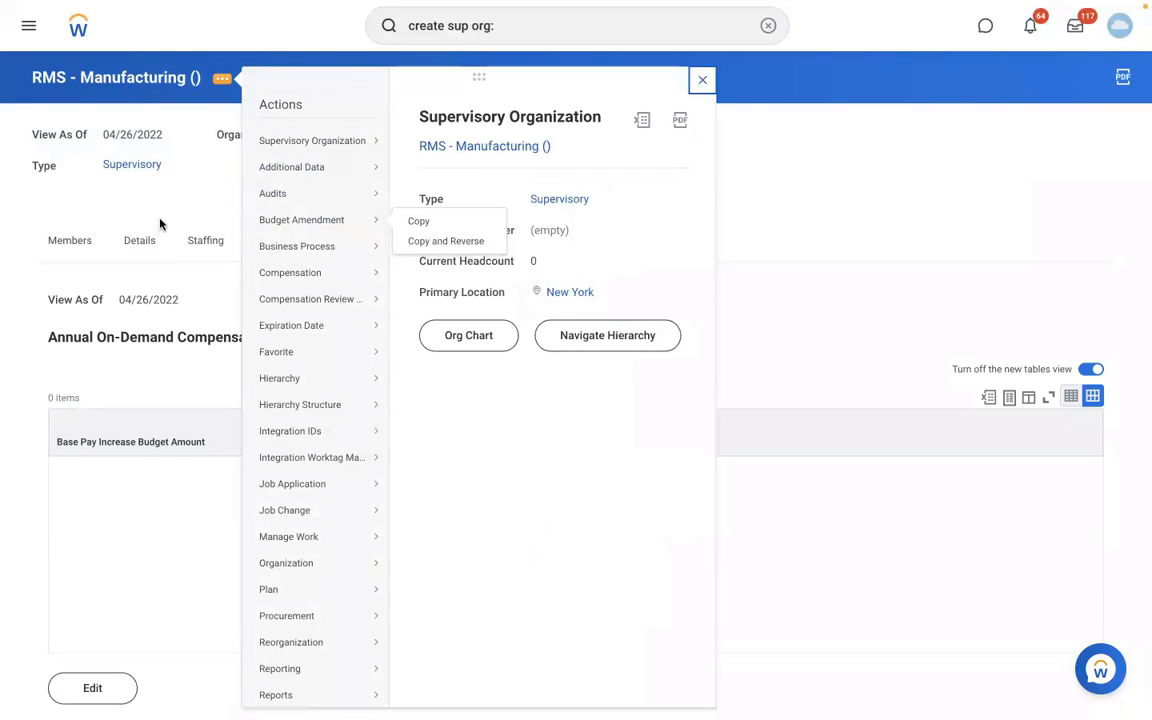
{"action": "mouse_move", "coordinate": [323, 130]}
{"action": "mouse_move", "coordinate": [387, 245]}
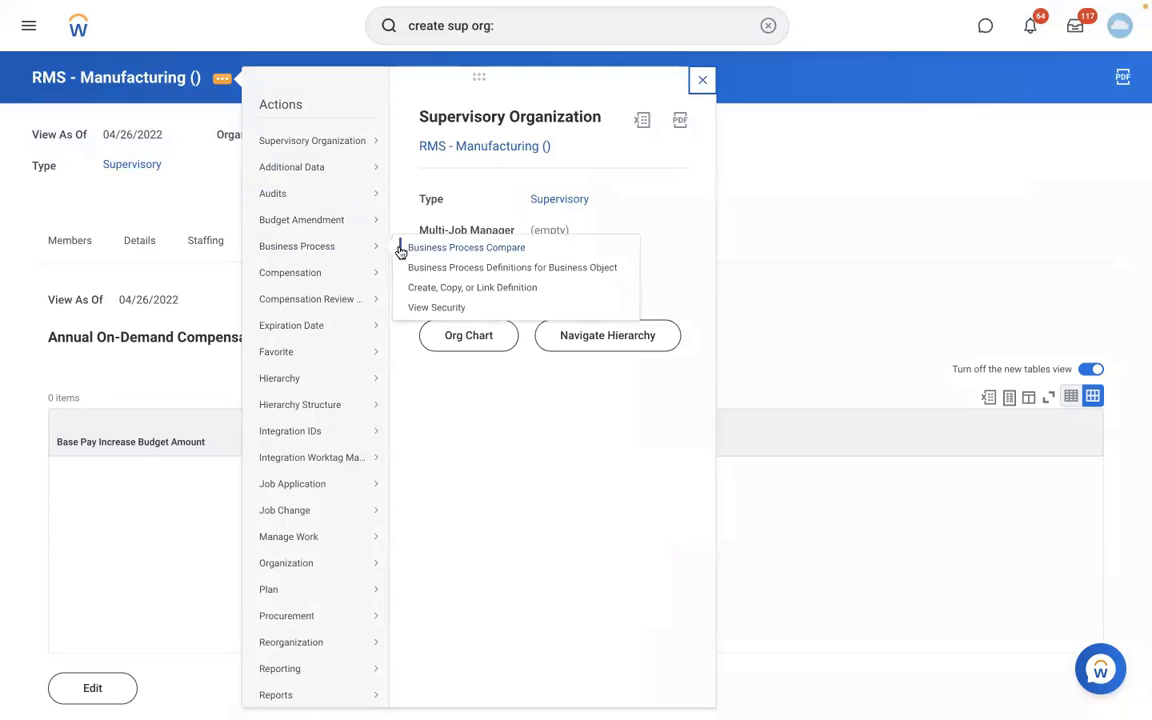
{"action": "left_click", "coordinate": [443, 290]}
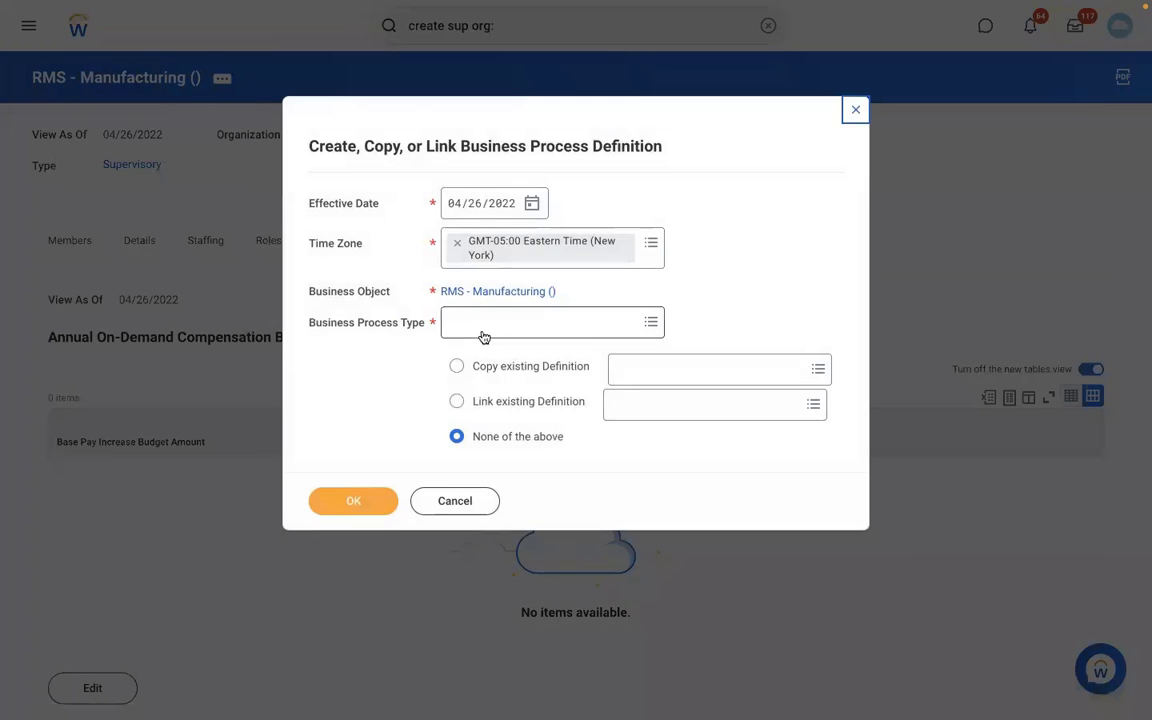
{"action": "left_click", "coordinate": [483, 328]}
{"action": "type", "text": "CREATE"}
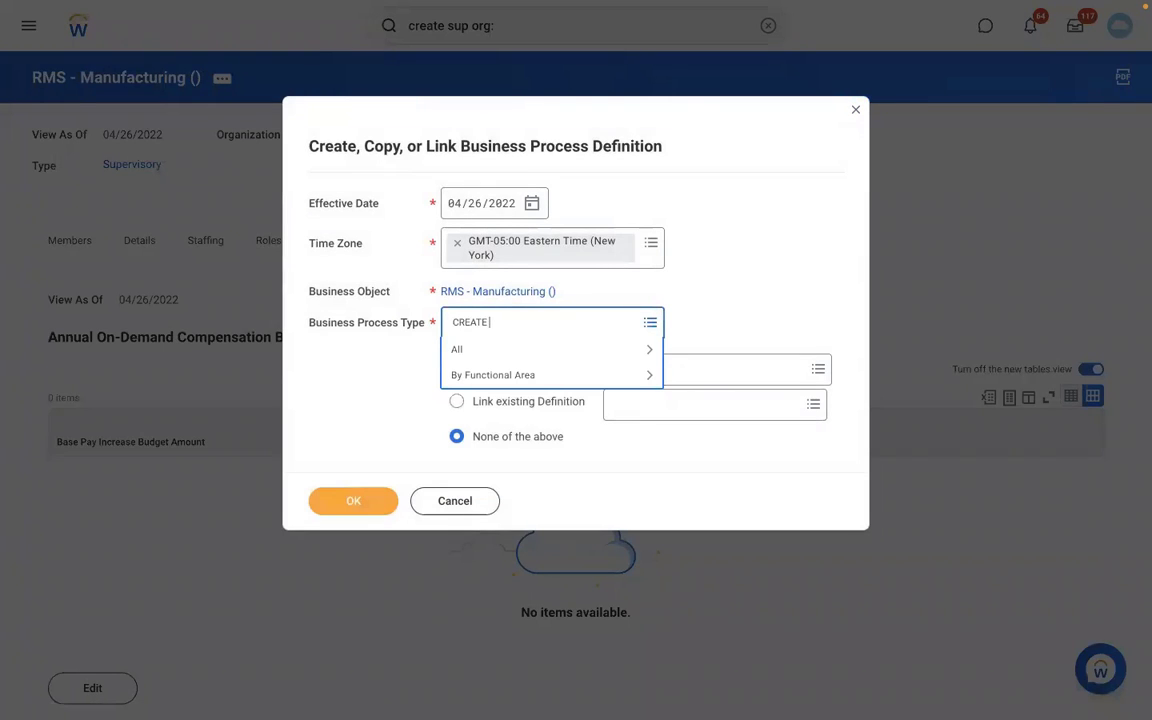
{"action": "type", "text": " POSITION"}
{"action": "key", "text": "Return"}
{"action": "left_click", "coordinate": [358, 506]}
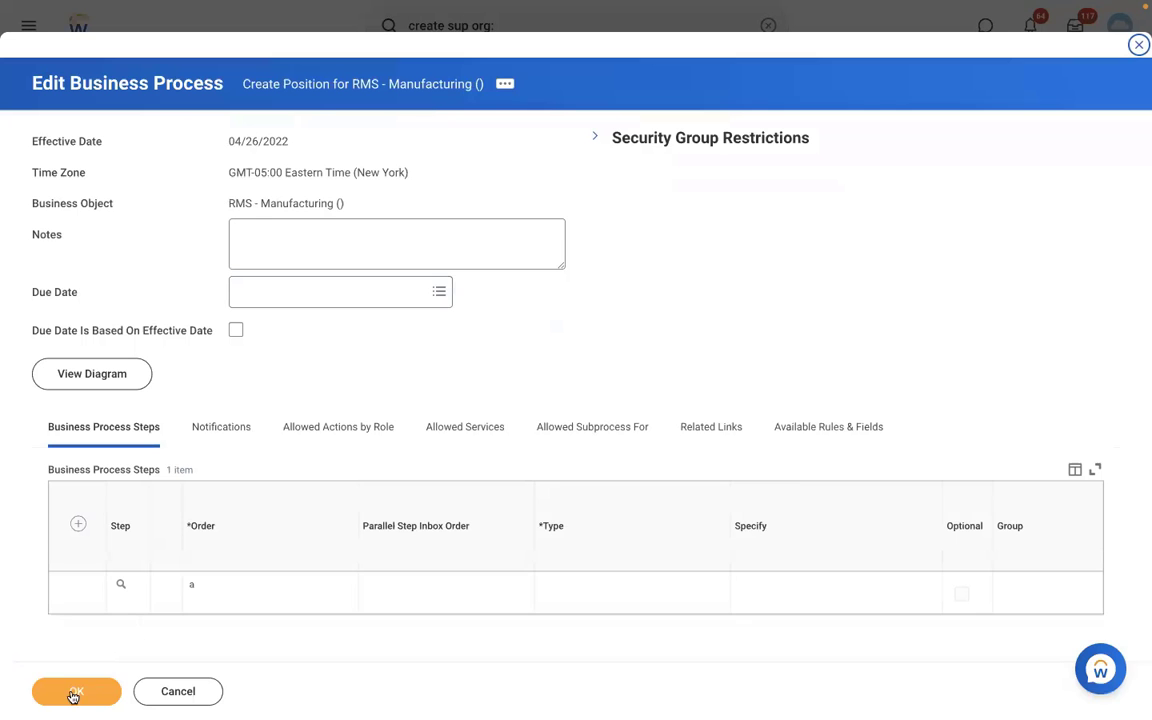
{"action": "left_click", "coordinate": [70, 692]}
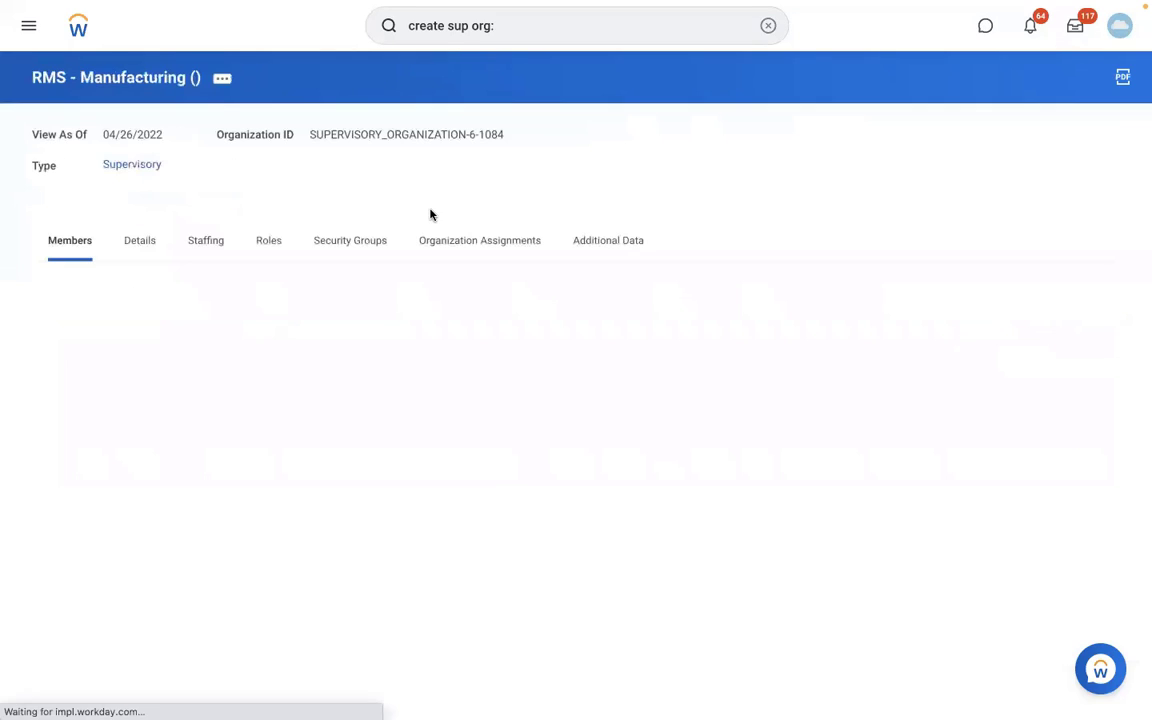
- Check the Staffing tab, then launch Create Pay Group Automatic Assignment Rule via search
{"action": "left_click", "coordinate": [212, 240]}
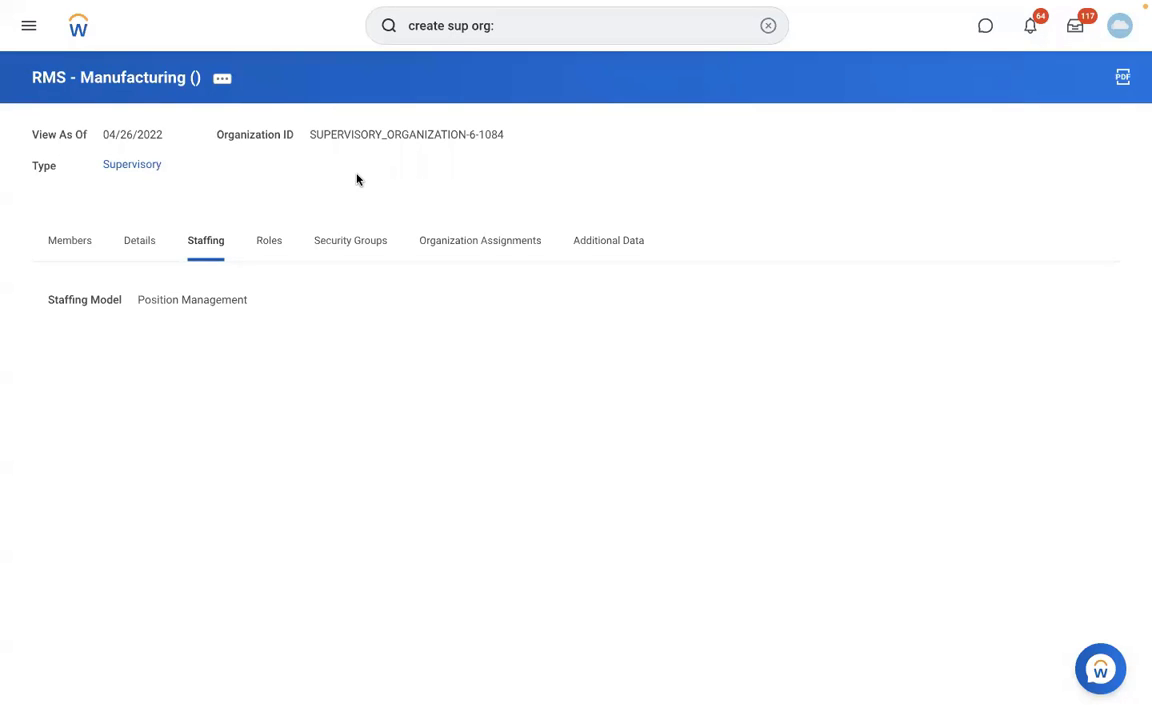
{"action": "left_click", "coordinate": [768, 27]}
{"action": "type", "text": "CREA"}
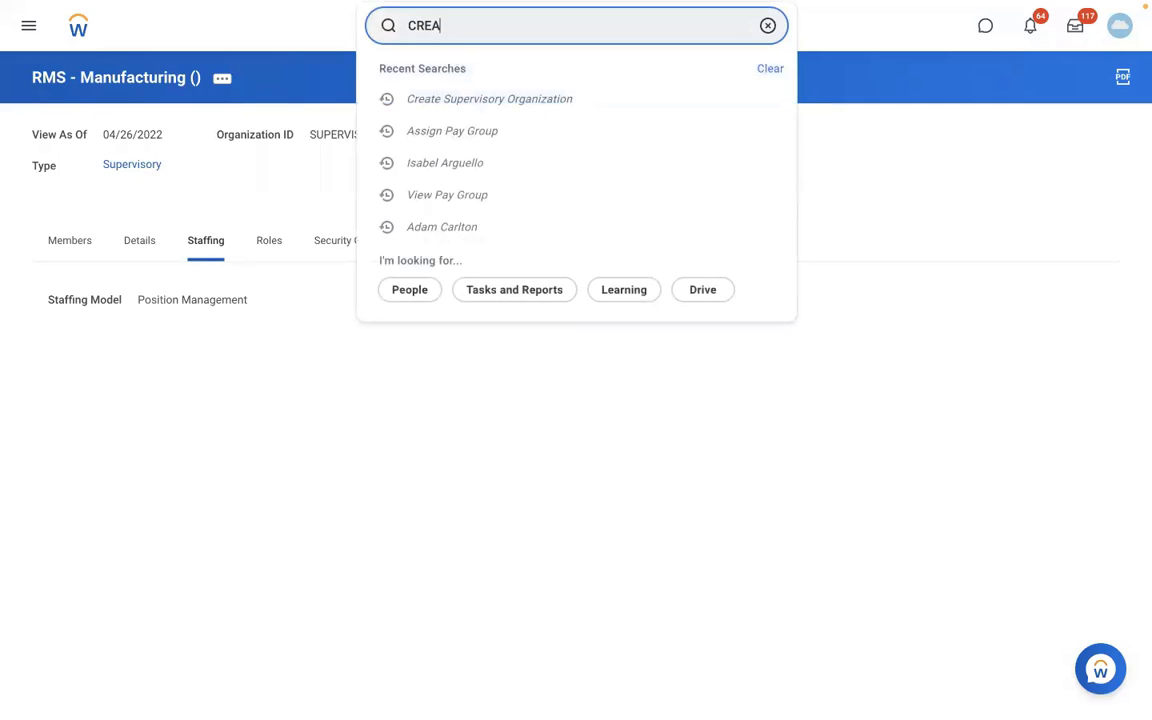
{"action": "type", "text": "TE PAY GROUP AUTO RULE"}
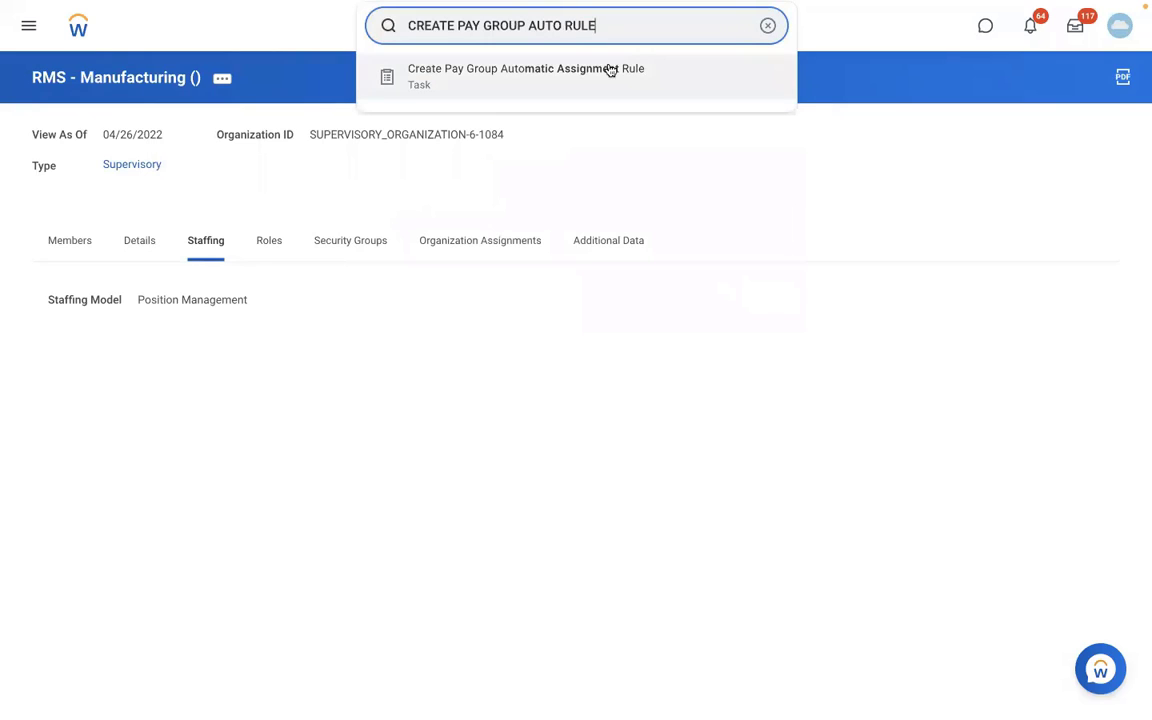
{"action": "left_click", "coordinate": [611, 70]}
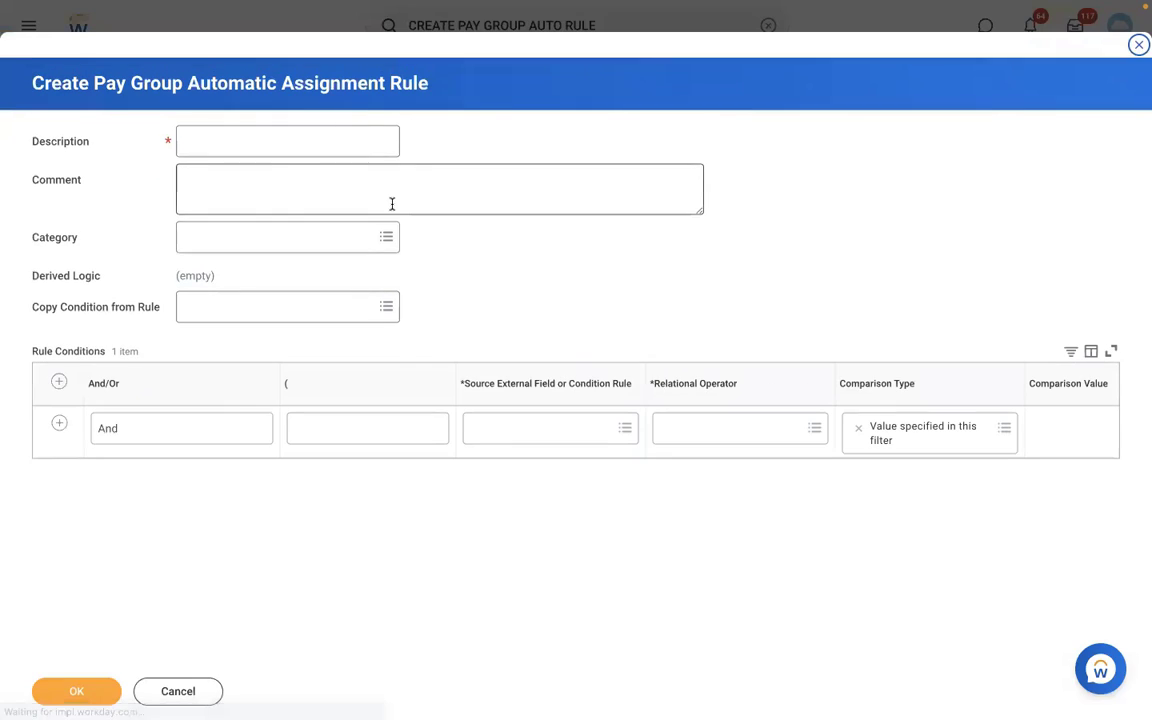
- Enter description 'RBS - PYG Automatic Assignment rule' and add a second condition row
{"action": "left_click", "coordinate": [253, 146]}
{"action": "type", "text": "RB"}
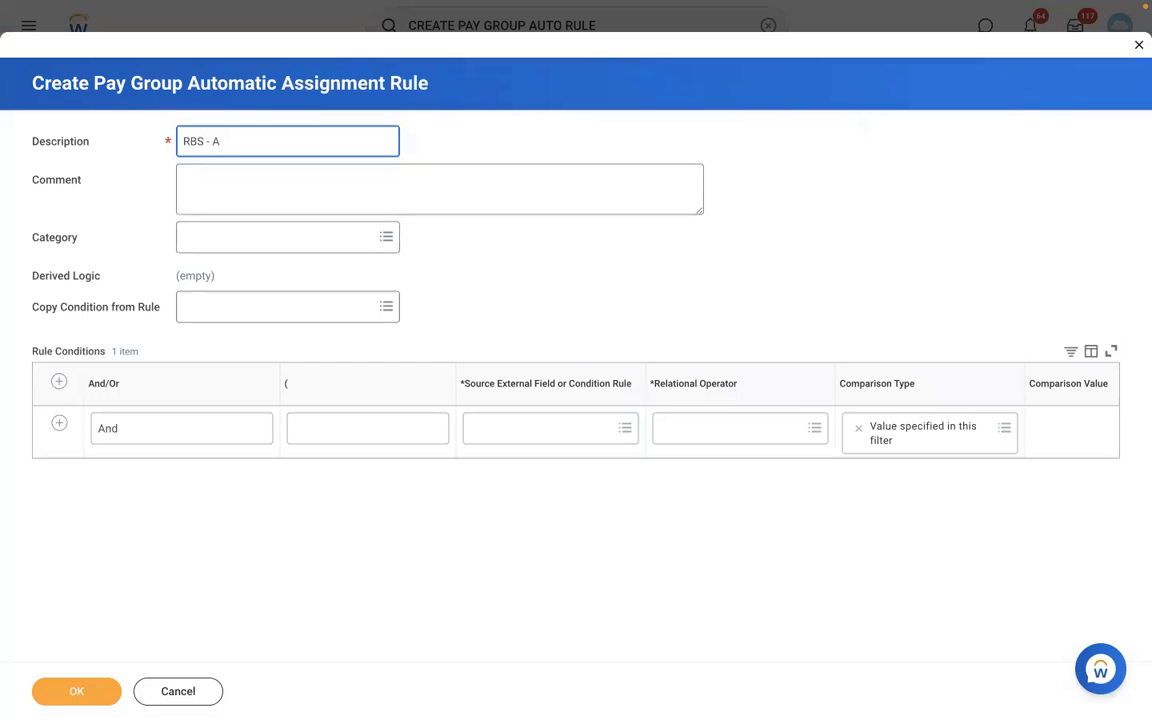
{"action": "type", "text": "S - PYG Automatic Assignment ru"}
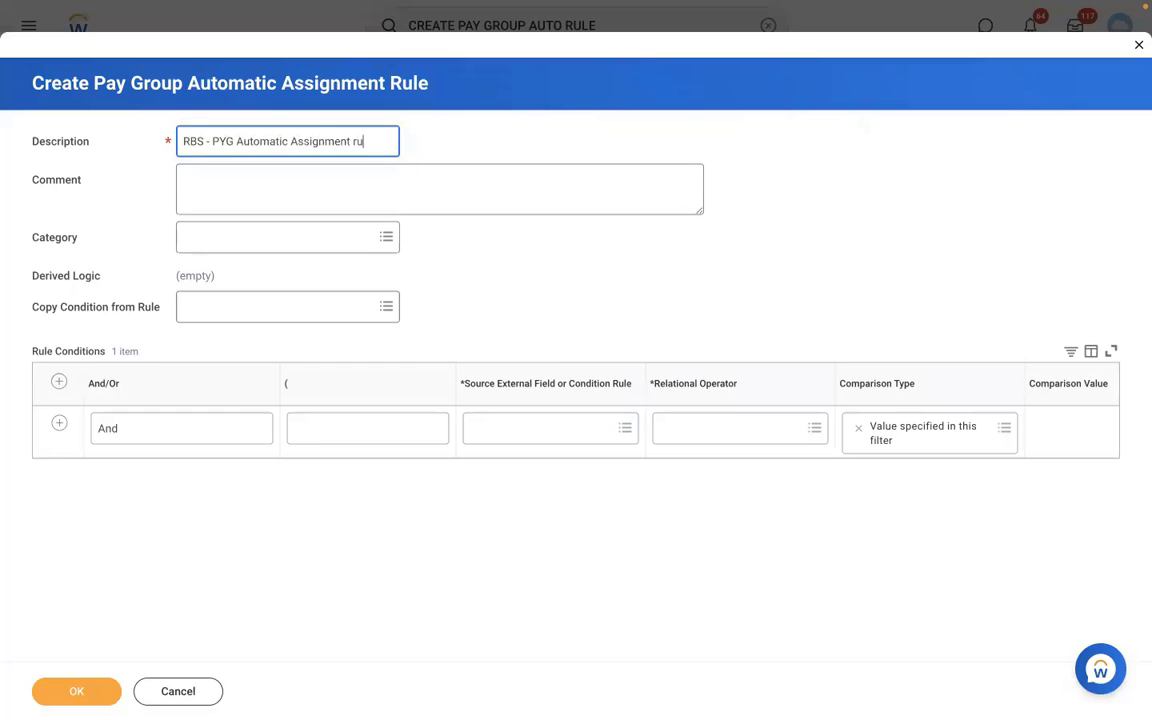
{"action": "type", "text": "le"}
{"action": "left_click", "coordinate": [502, 431]}
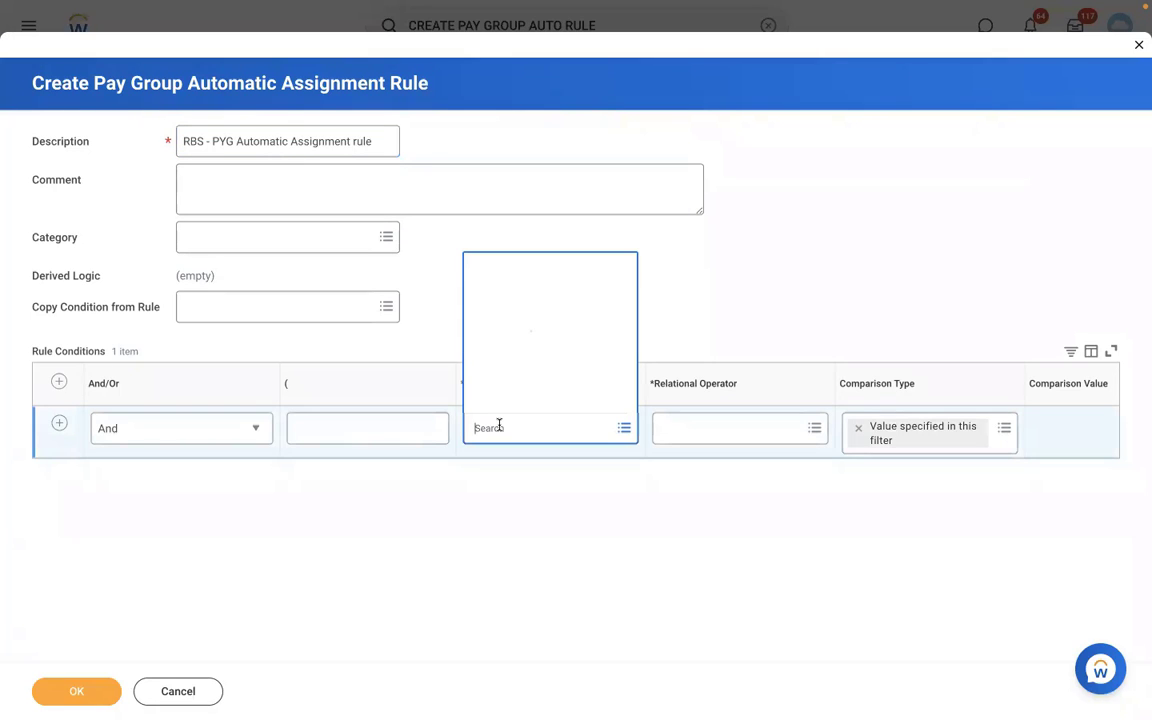
{"action": "left_click", "coordinate": [747, 264]}
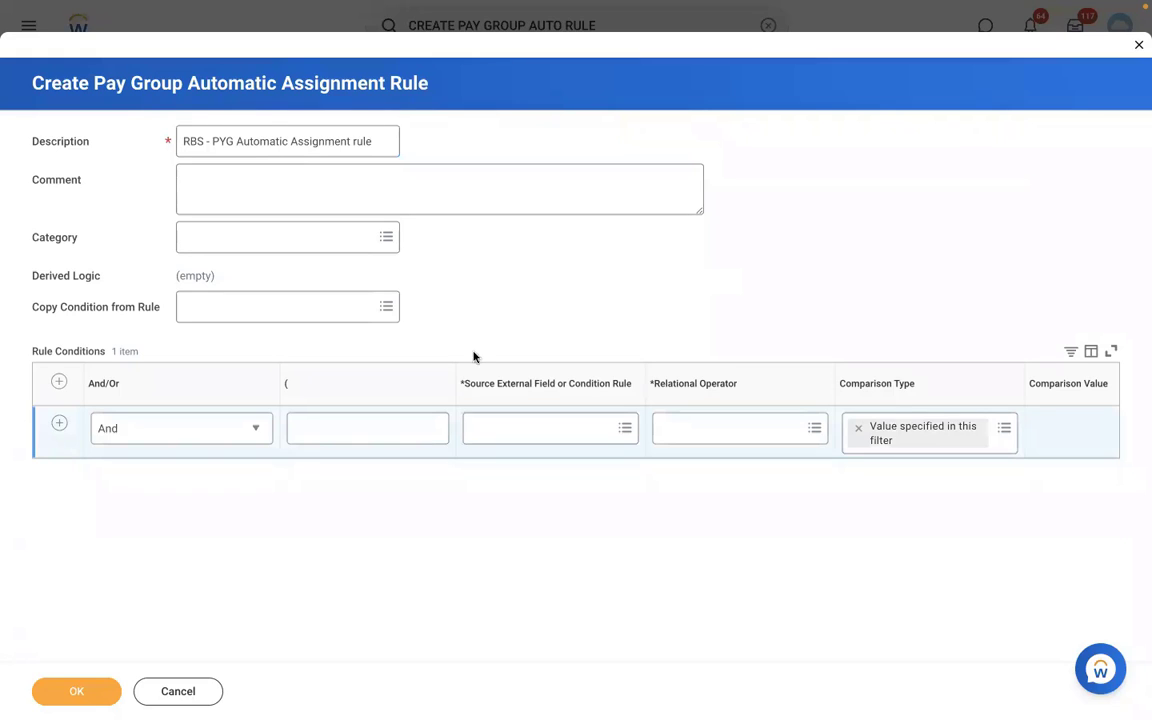
{"action": "left_click", "coordinate": [58, 424]}
- Set the first condition's source to Supervisory Organization for Worker, operator in the selection list
{"action": "left_click", "coordinate": [502, 427]}
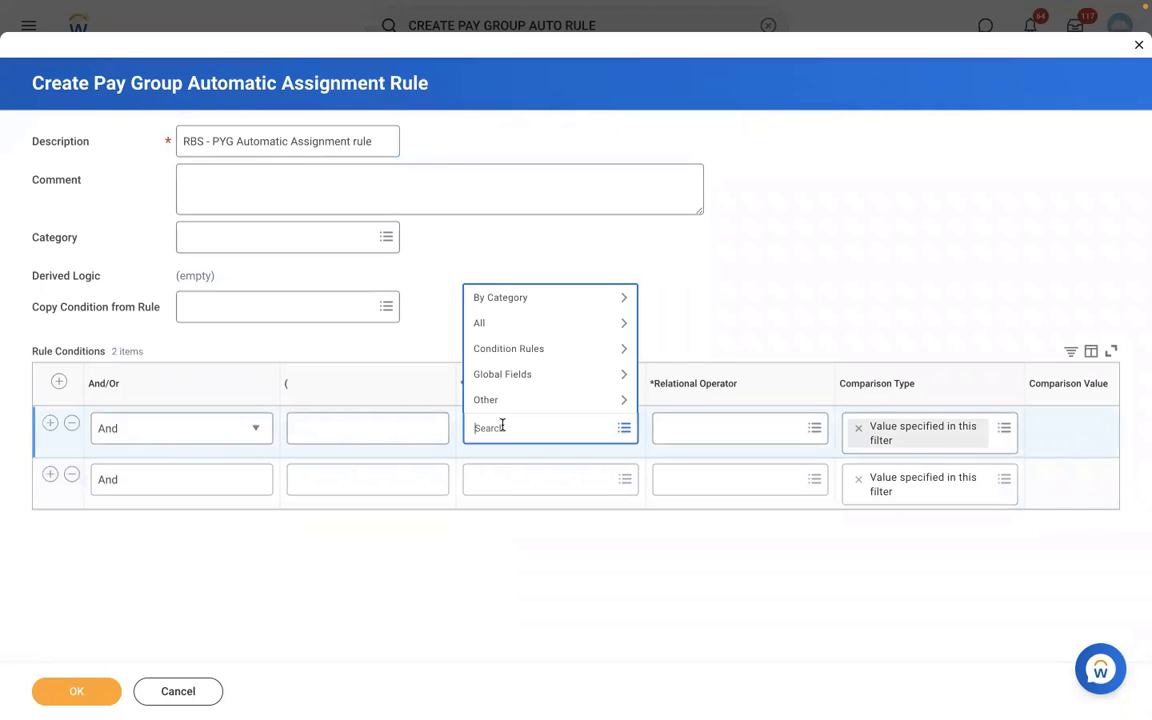
{"action": "type", "text": "supervisory org"}
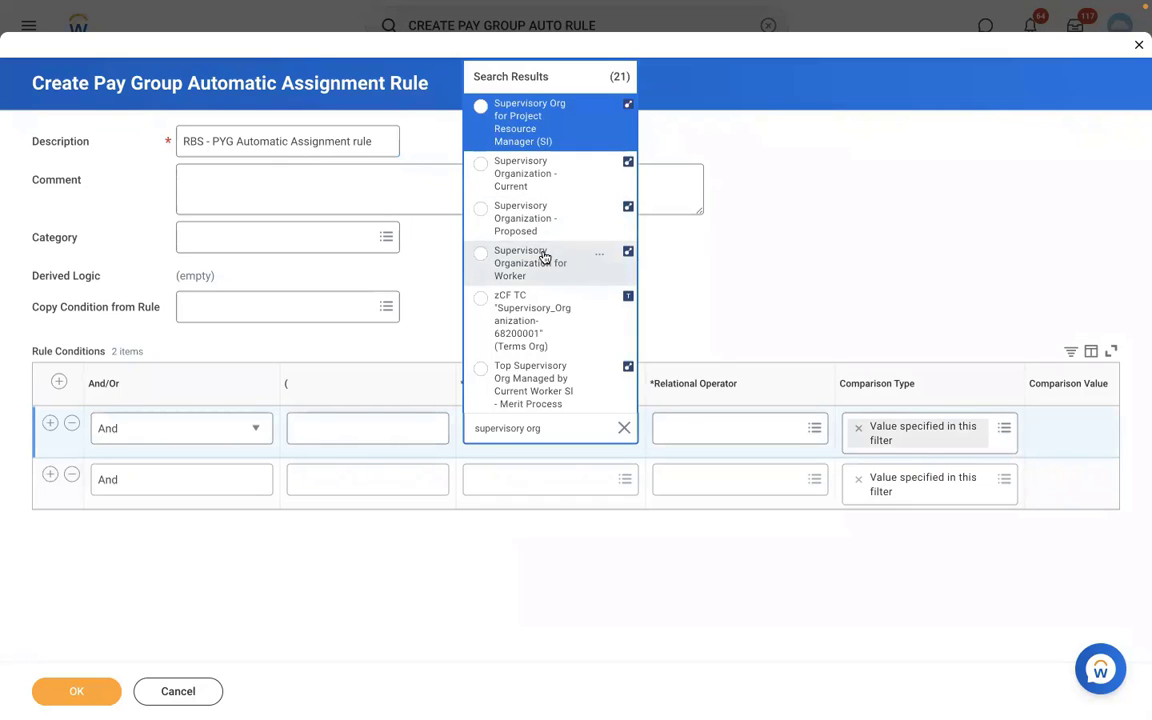
{"action": "left_click", "coordinate": [543, 257]}
{"action": "left_click", "coordinate": [725, 430]}
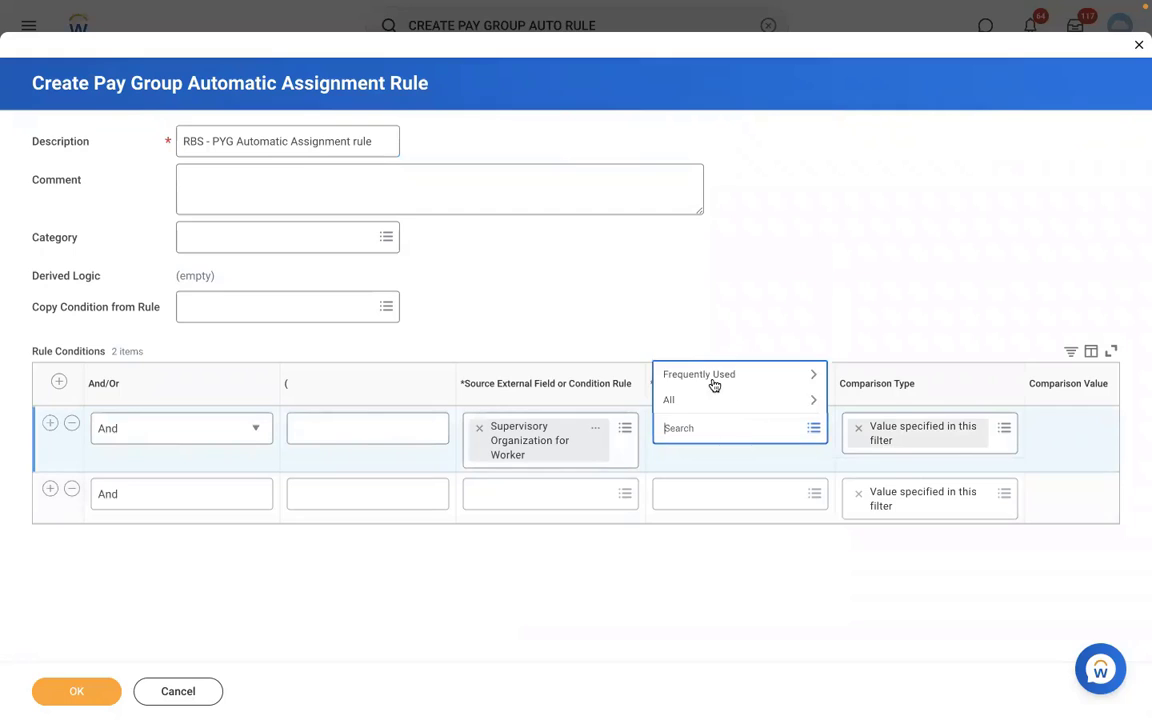
{"action": "left_click", "coordinate": [710, 378]}
{"action": "left_click", "coordinate": [683, 324]}
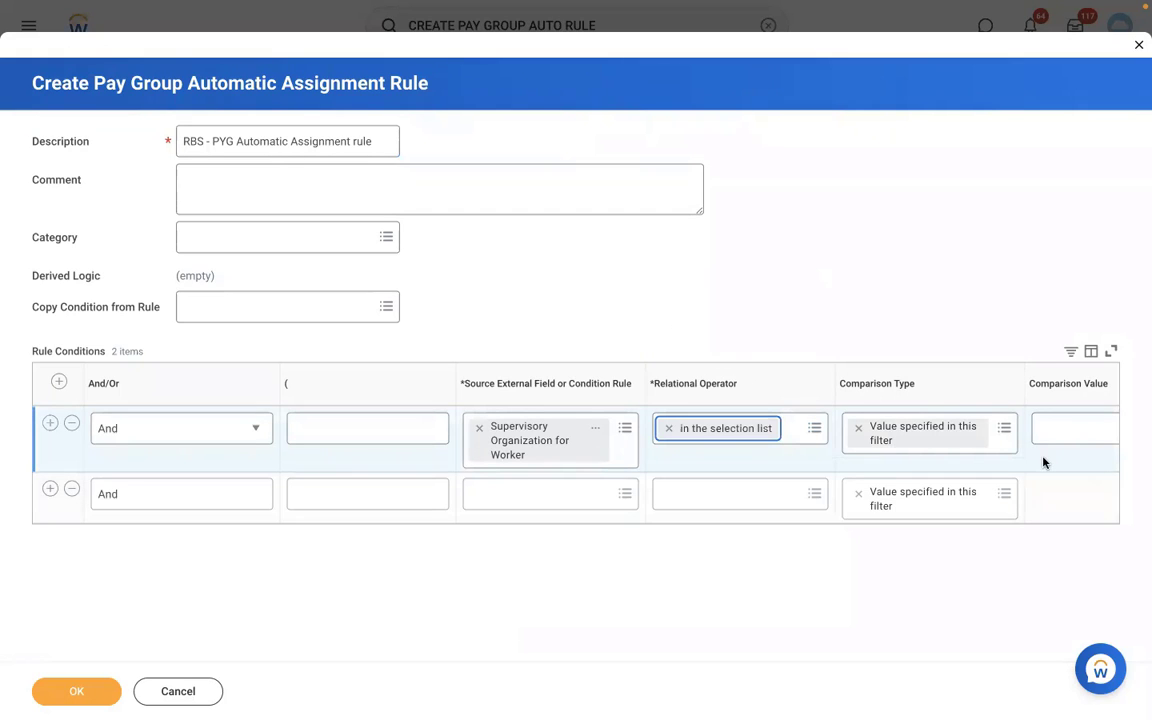
- Set the comparison value to RMS - Manufacturing () and begin the second condition row
{"action": "scroll", "coordinate": [1042, 462], "scroll_direction": "right", "scroll_amount": 5}
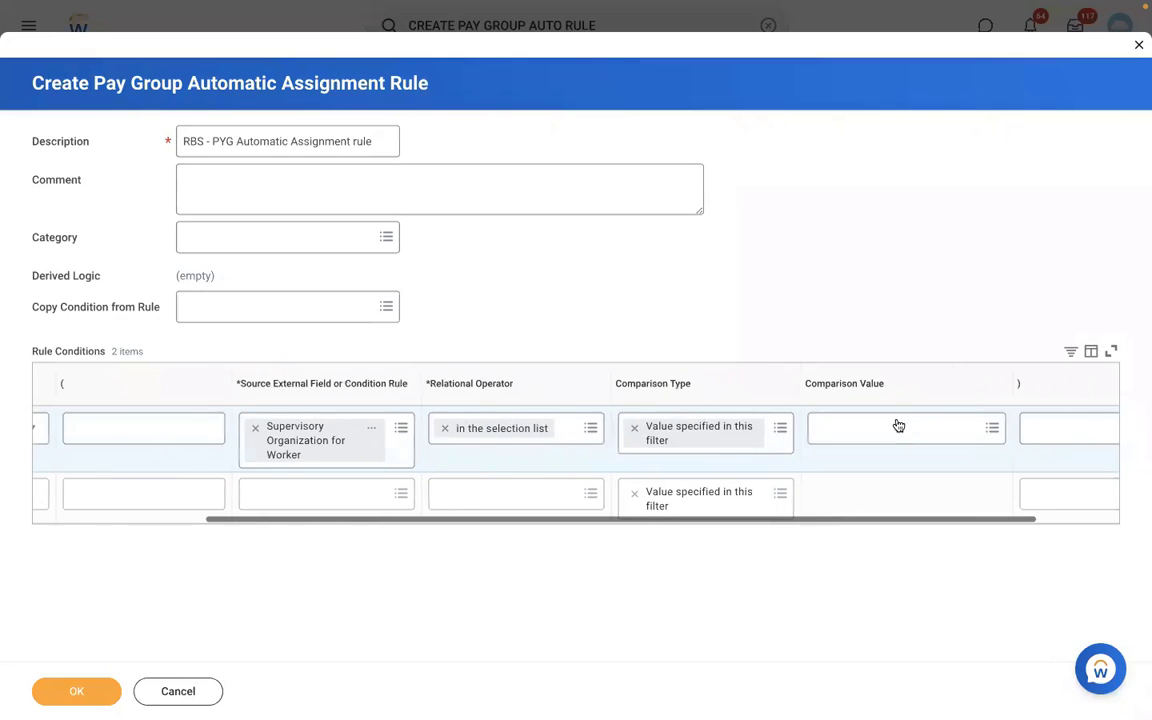
{"action": "left_click", "coordinate": [898, 426]}
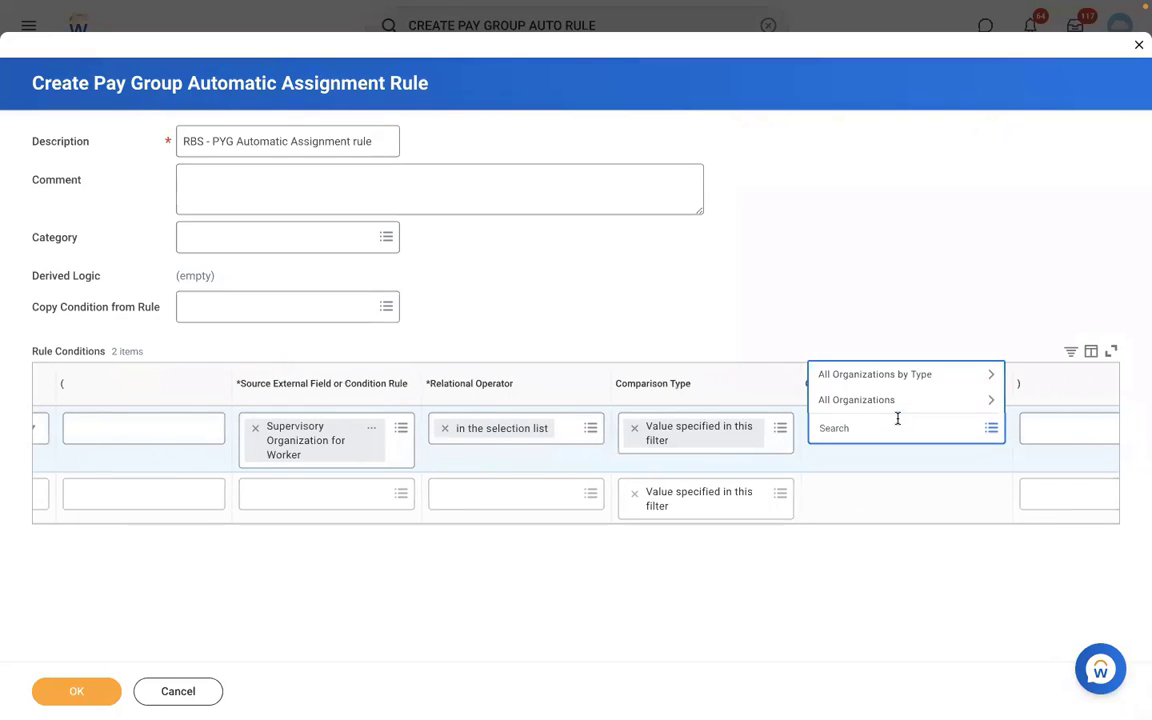
{"action": "type", "text": "rms"}
{"action": "key", "text": "Return"}
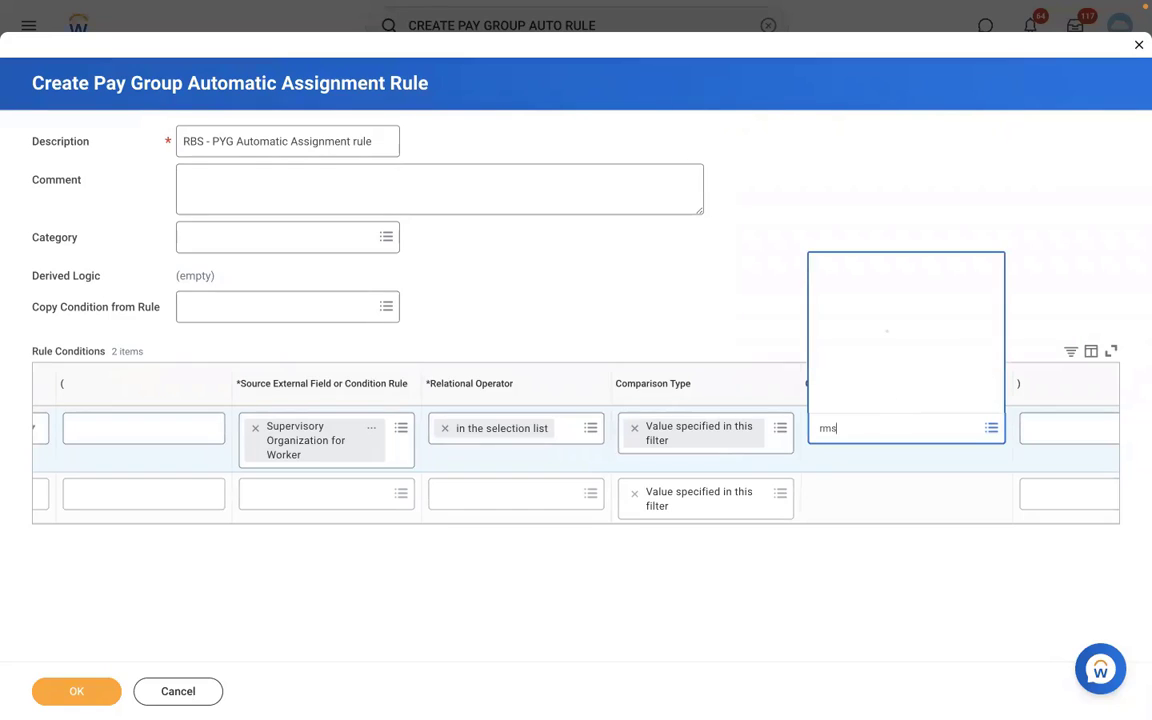
{"action": "left_click", "coordinate": [428, 519]}
{"action": "left_click", "coordinate": [440, 500]}
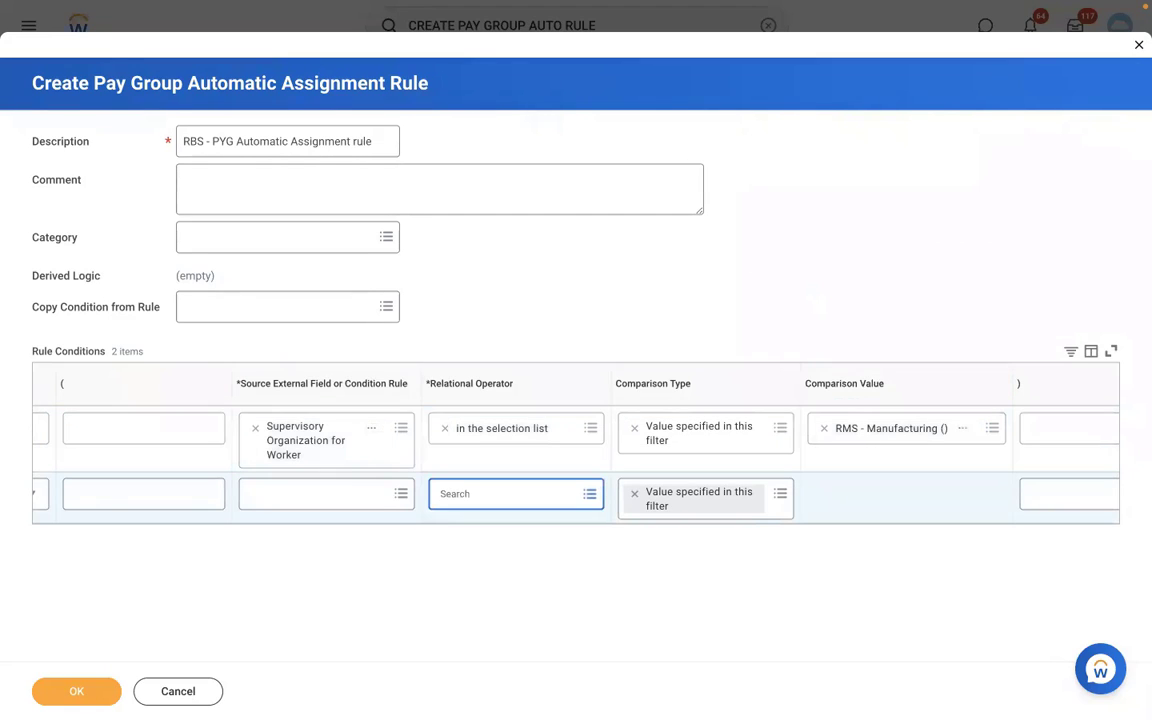
{"action": "scroll", "coordinate": [376, 526], "scroll_direction": "left", "scroll_amount": 3}
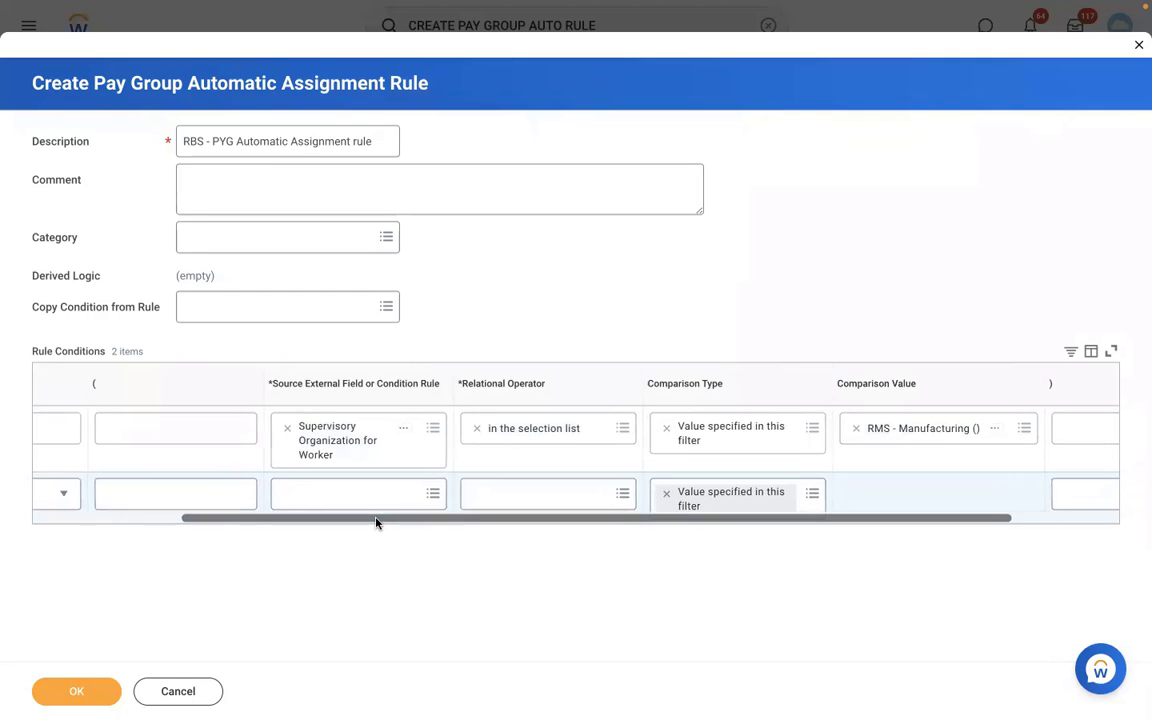
{"action": "scroll", "coordinate": [376, 522], "scroll_direction": "left", "scroll_amount": 2}
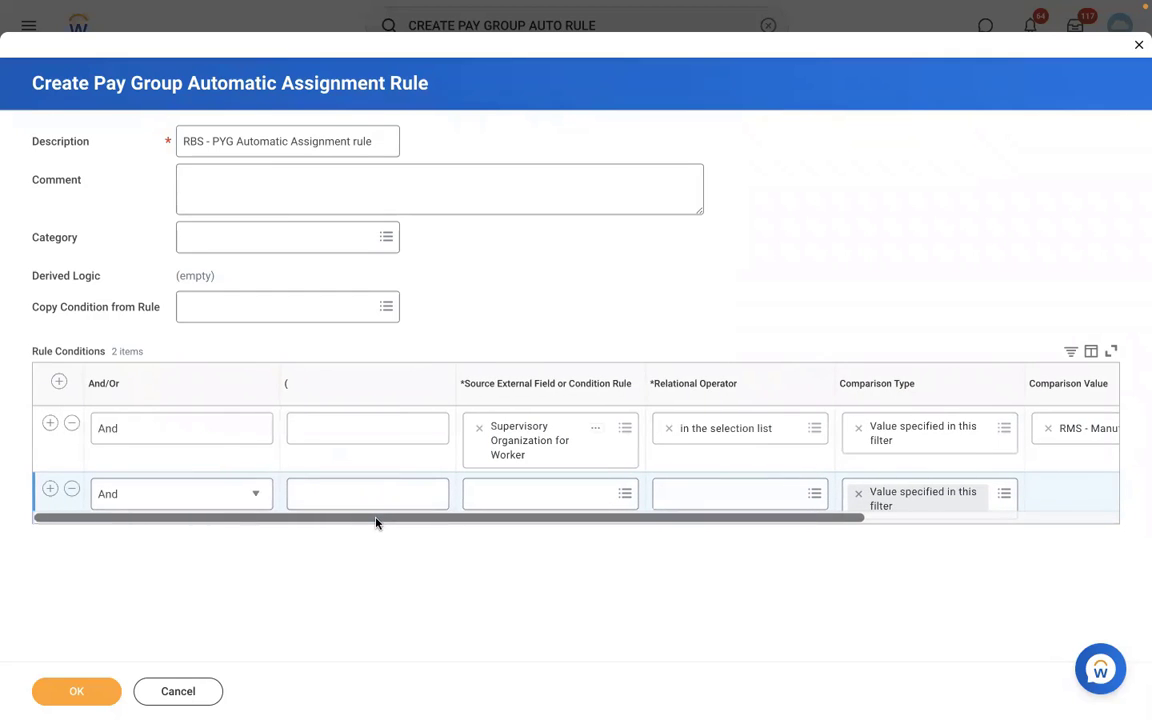
- Set the second condition's source field to Country for Location - Proposed
{"action": "left_click", "coordinate": [507, 494]}
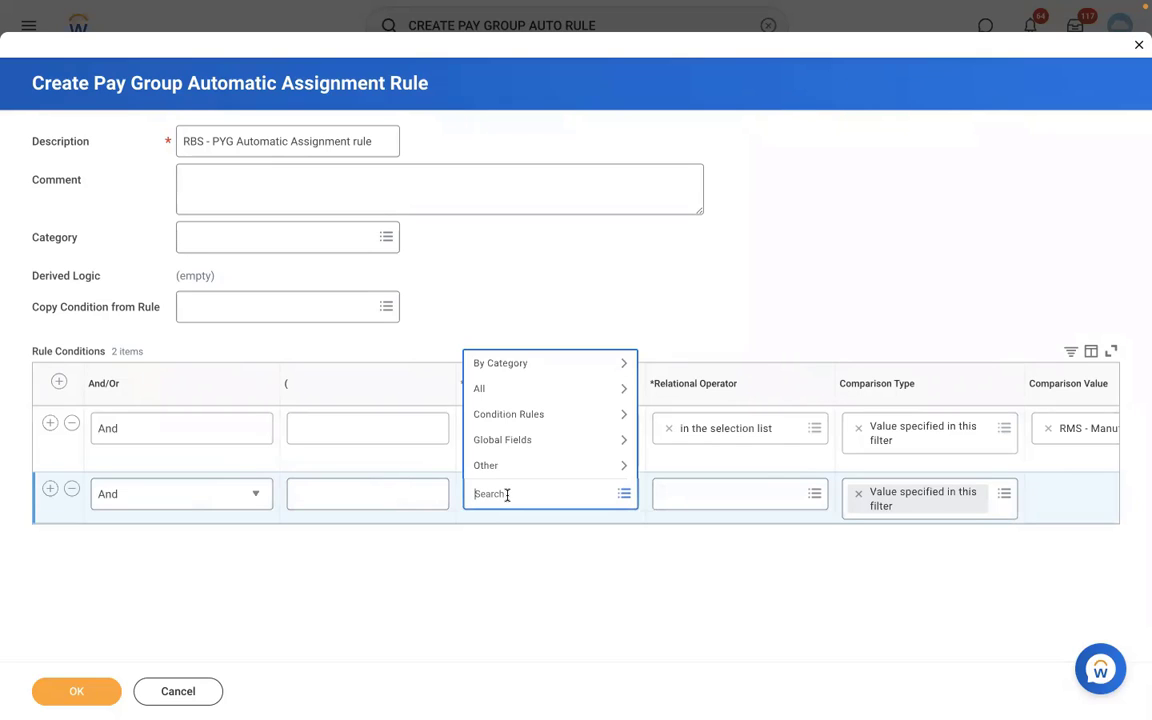
{"action": "type", "text": "loc country"}
{"action": "key", "text": "Return"}
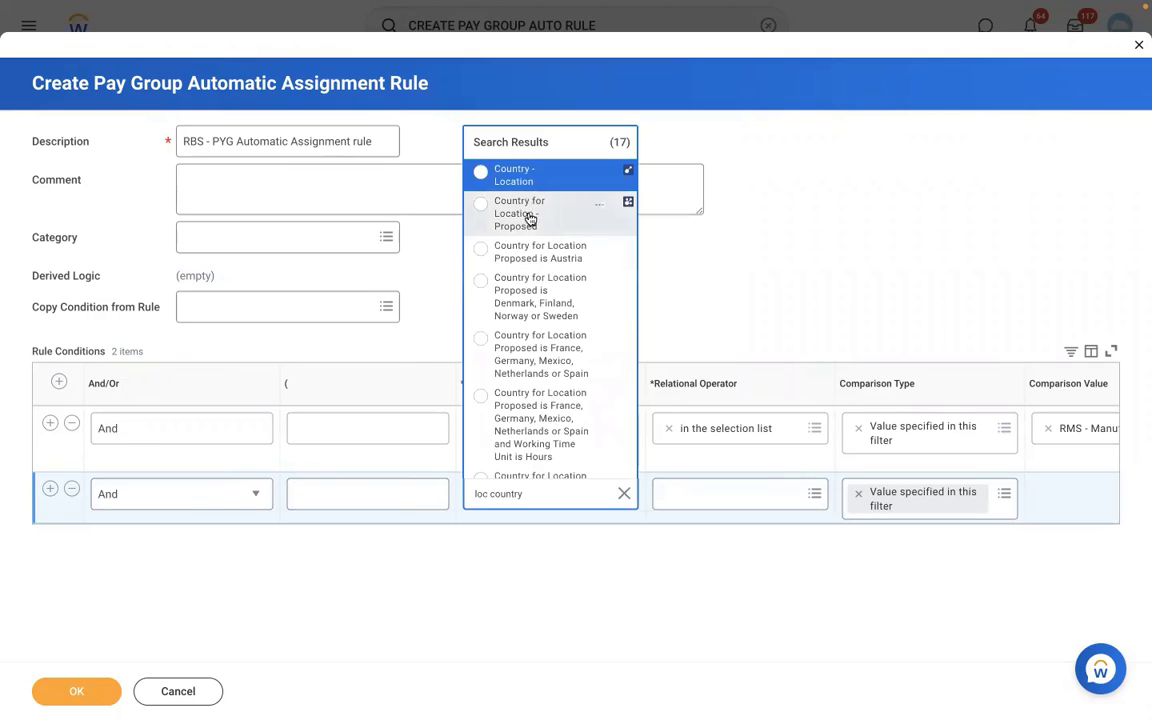
{"action": "left_click", "coordinate": [550, 222]}
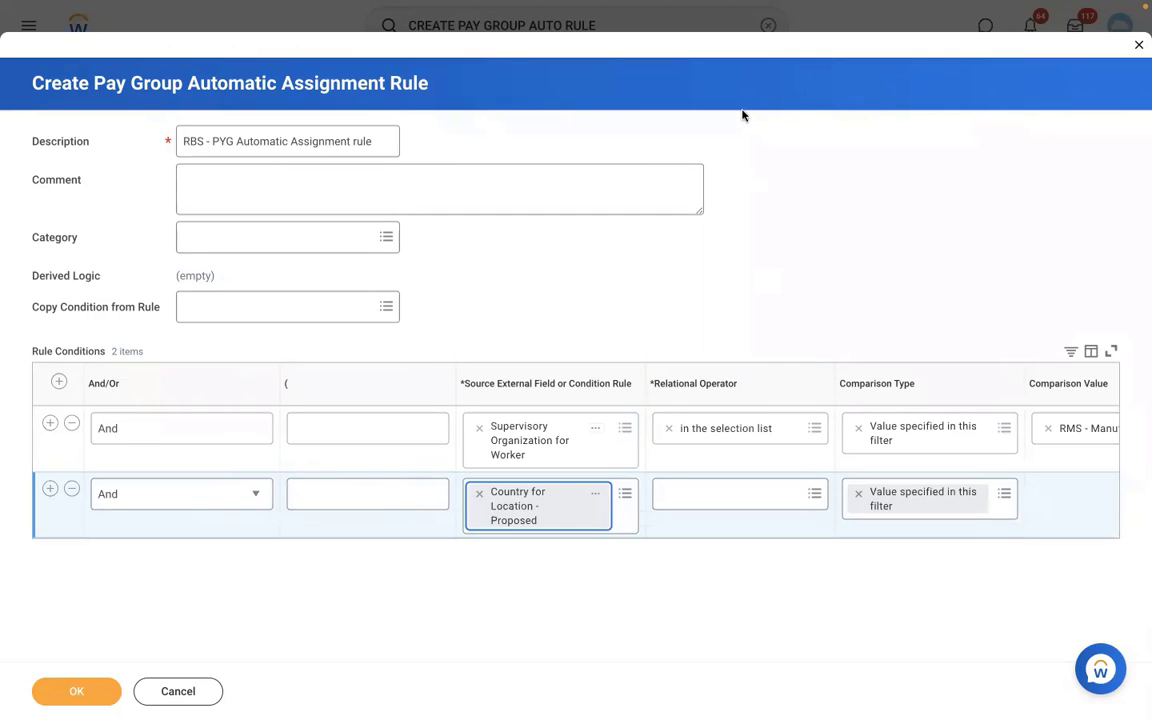
- Make the condition 'any in the selection list' United States of America and confirm the rule
{"action": "left_click", "coordinate": [715, 492]}
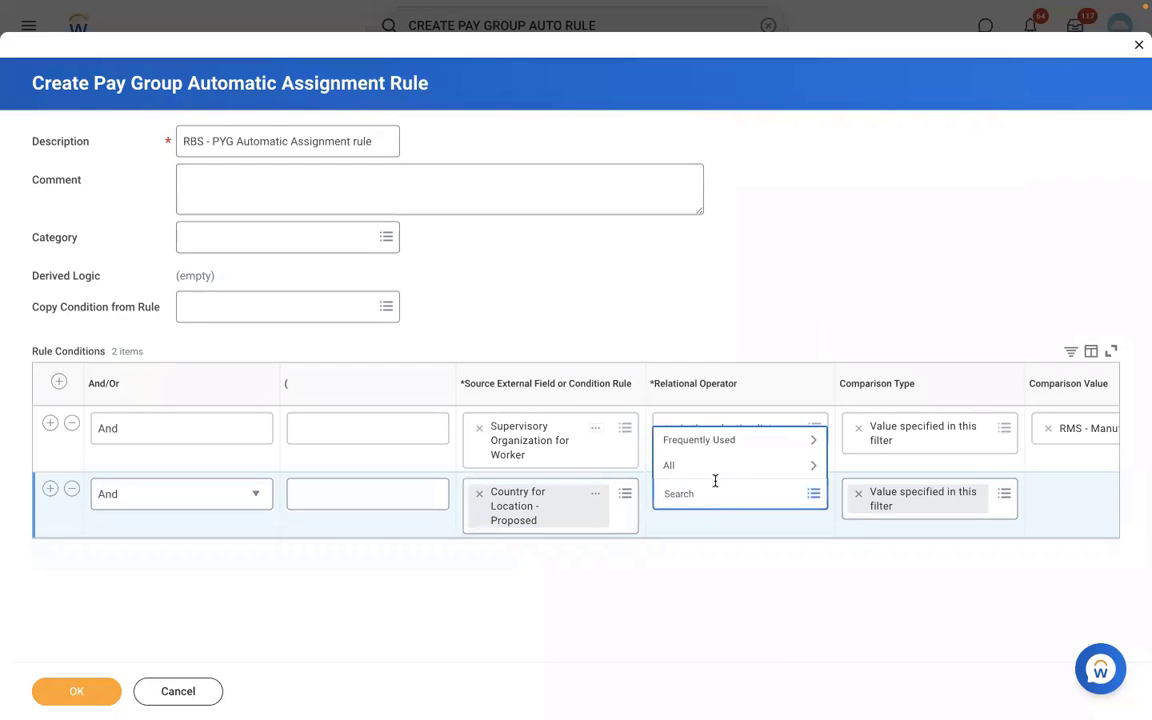
{"action": "left_click", "coordinate": [704, 440]}
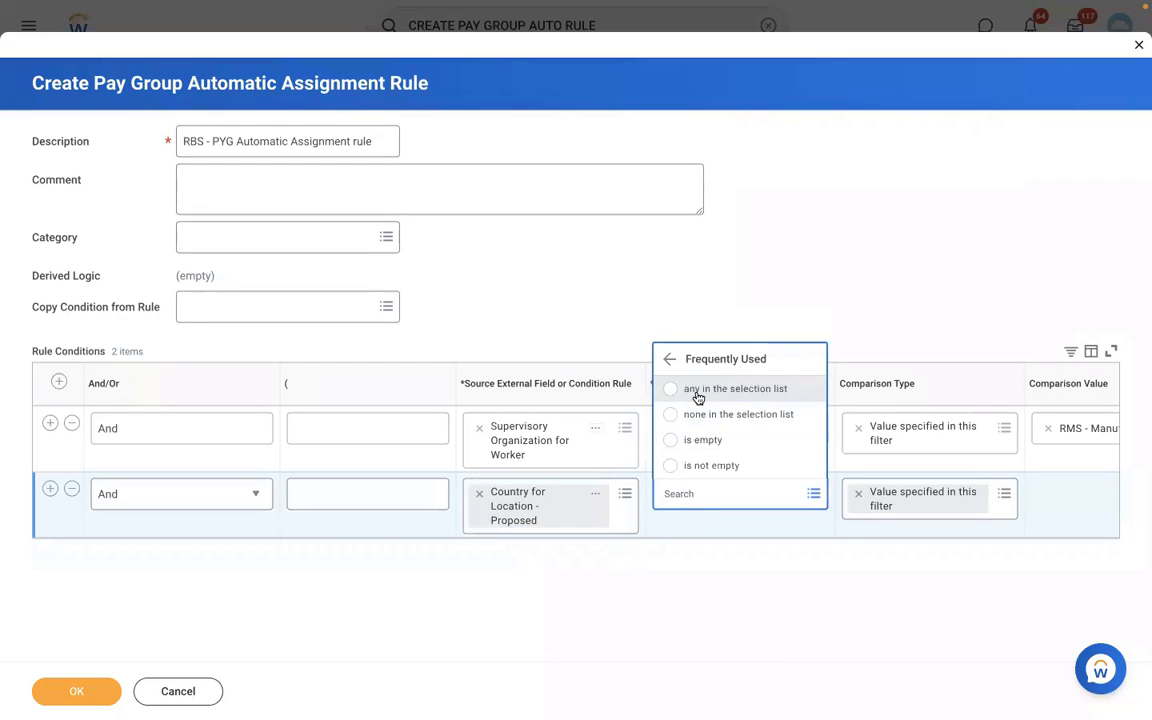
{"action": "left_click", "coordinate": [697, 397]}
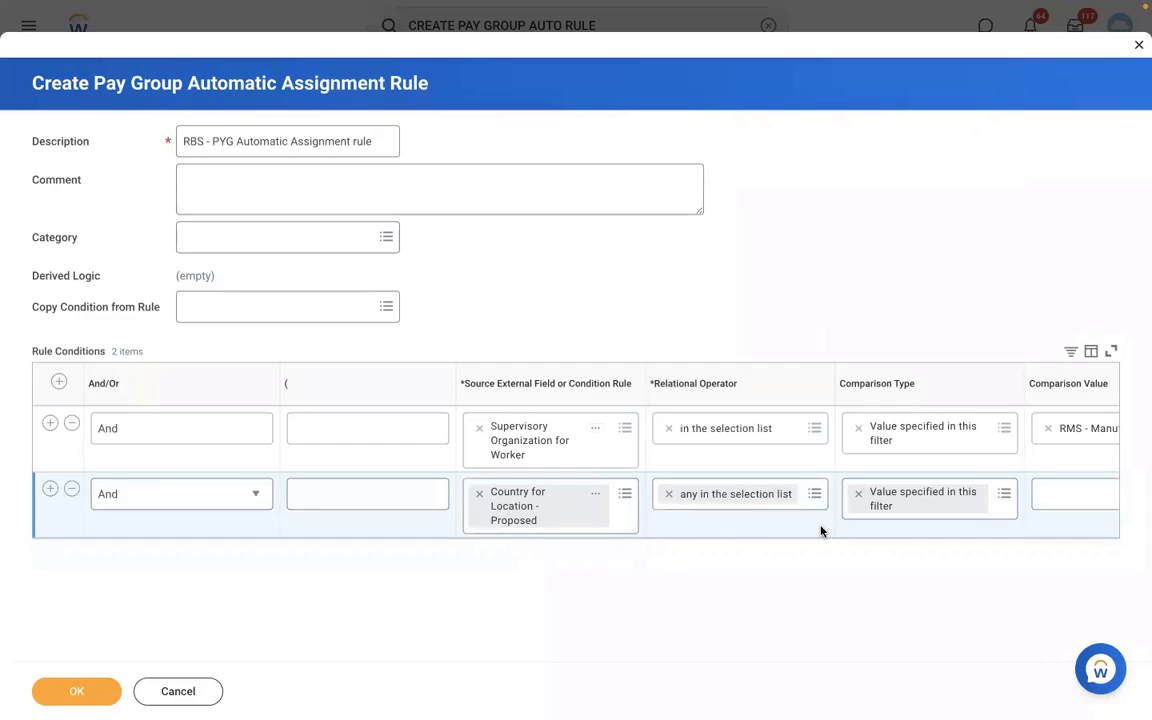
{"action": "scroll", "coordinate": [820, 531], "scroll_direction": "right", "scroll_amount": 4}
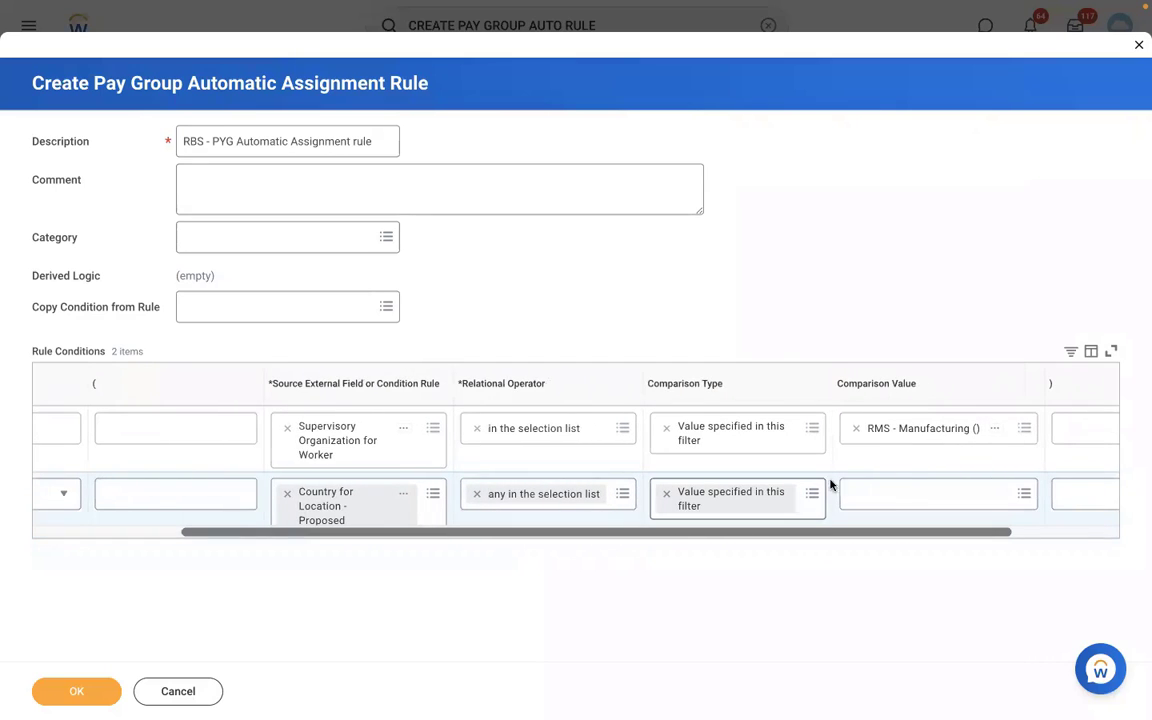
{"action": "left_click", "coordinate": [884, 494]}
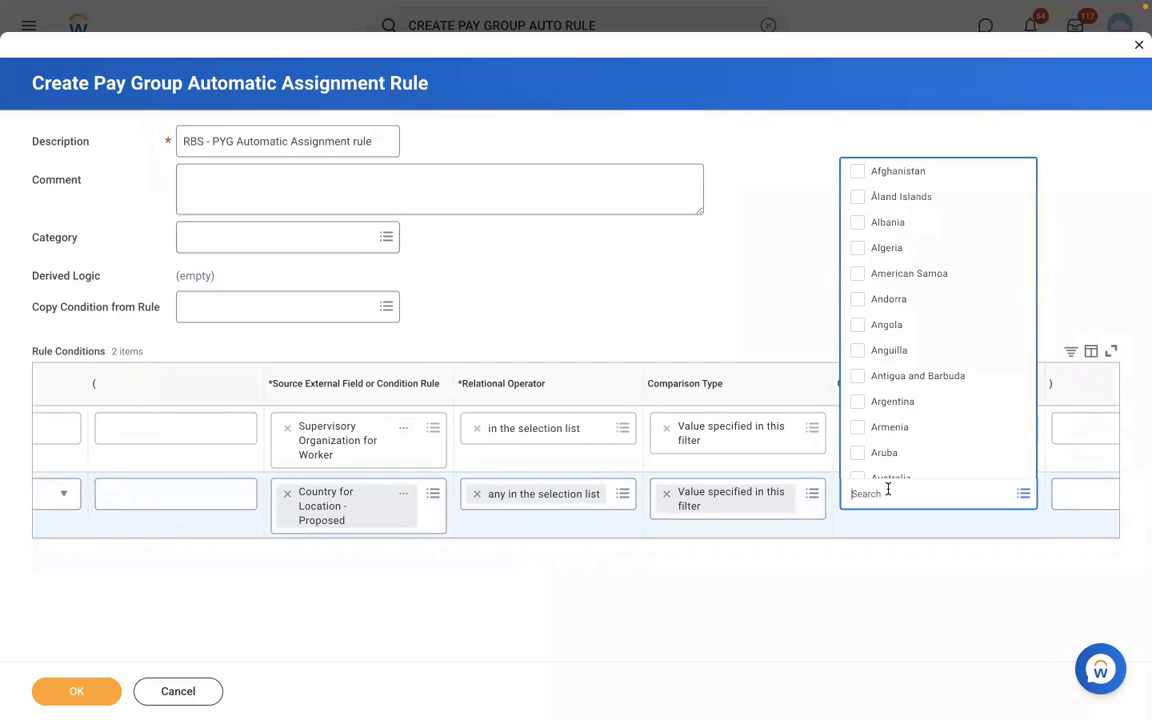
{"action": "type", "text": "USA"}
{"action": "key", "text": "Return"}
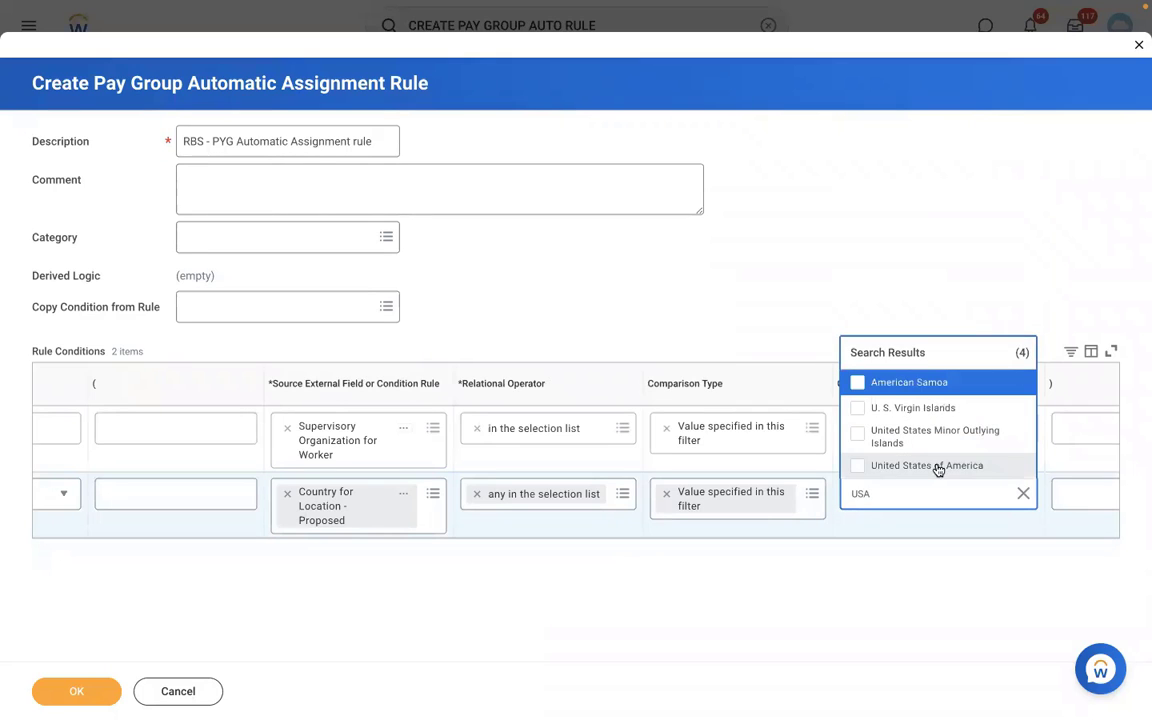
{"action": "left_click", "coordinate": [938, 467]}
{"action": "left_click", "coordinate": [72, 691]}
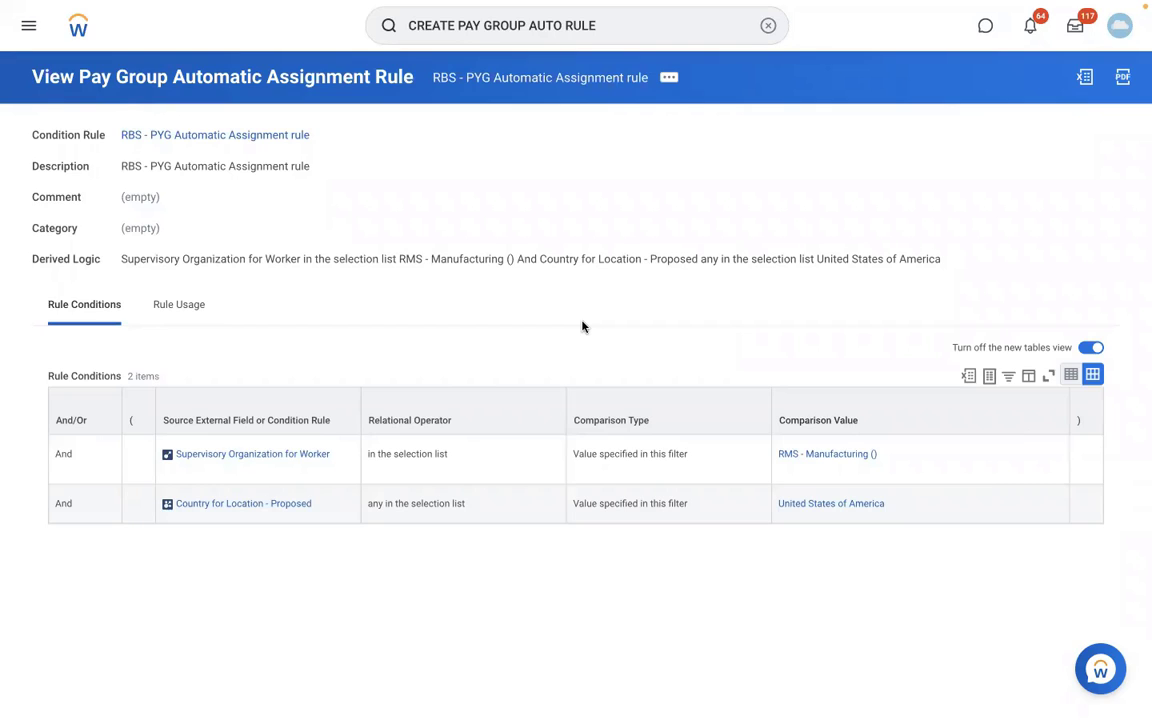
- Copy the new rule's name and open the View Pay Group report
{"action": "left_click", "coordinate": [665, 82]}
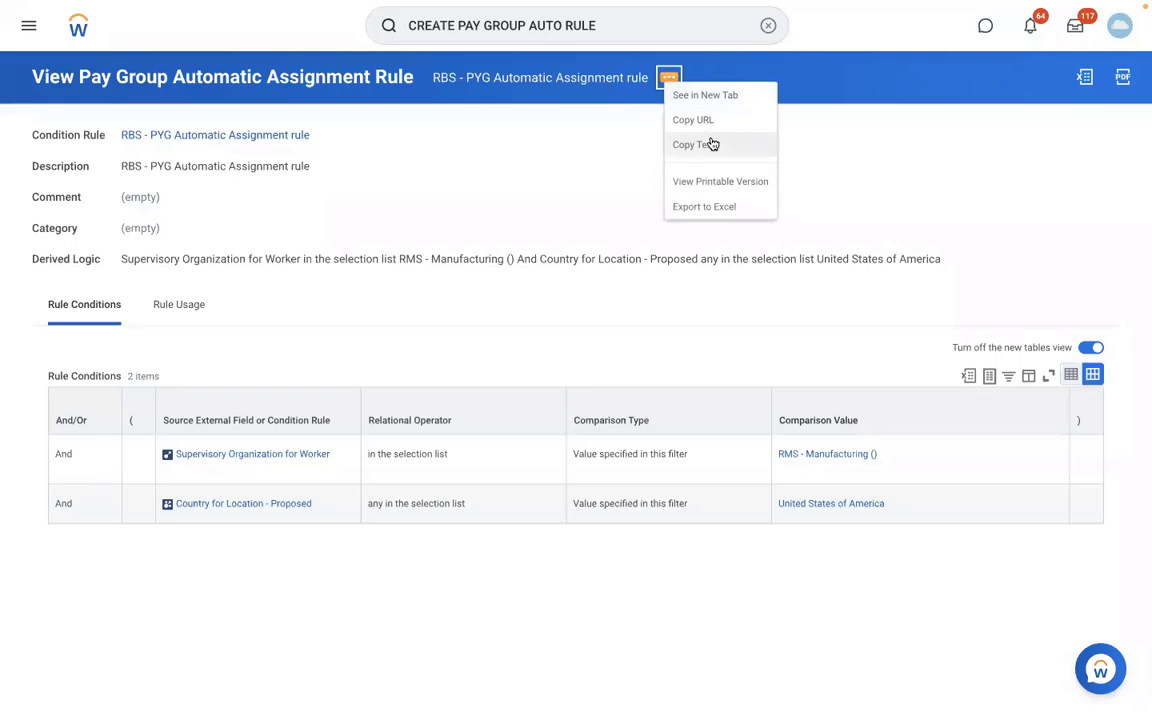
{"action": "left_click", "coordinate": [713, 144]}
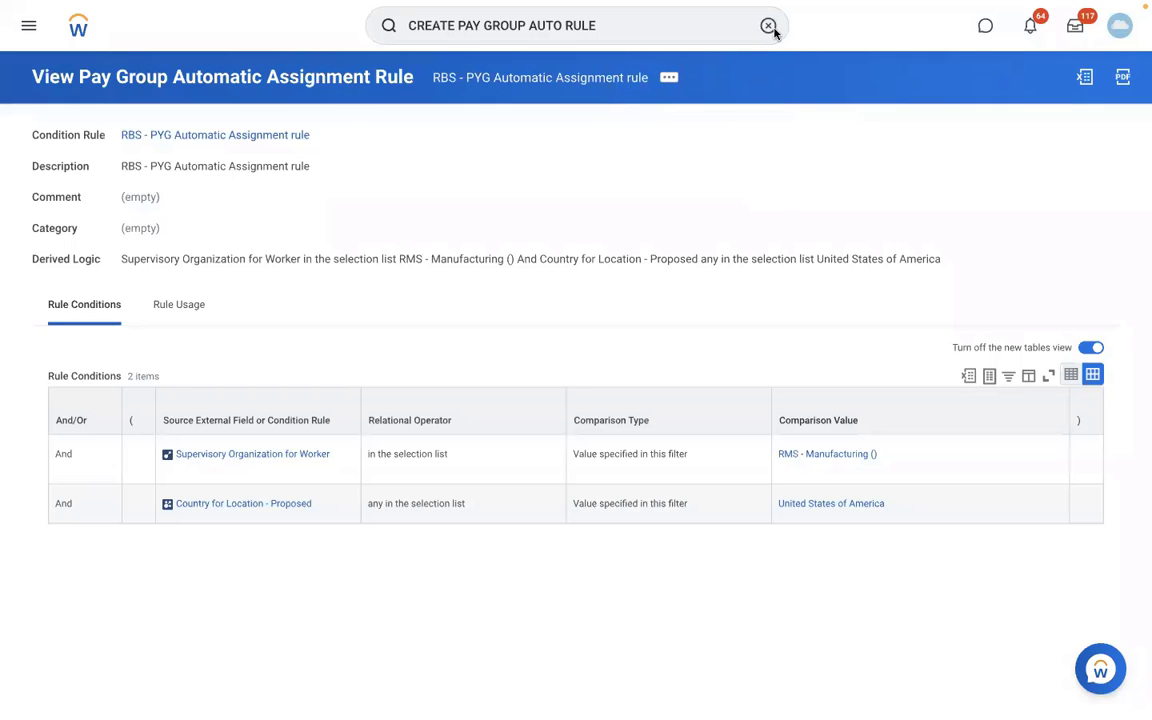
{"action": "left_click", "coordinate": [772, 30]}
{"action": "type", "text": "EDIT"}
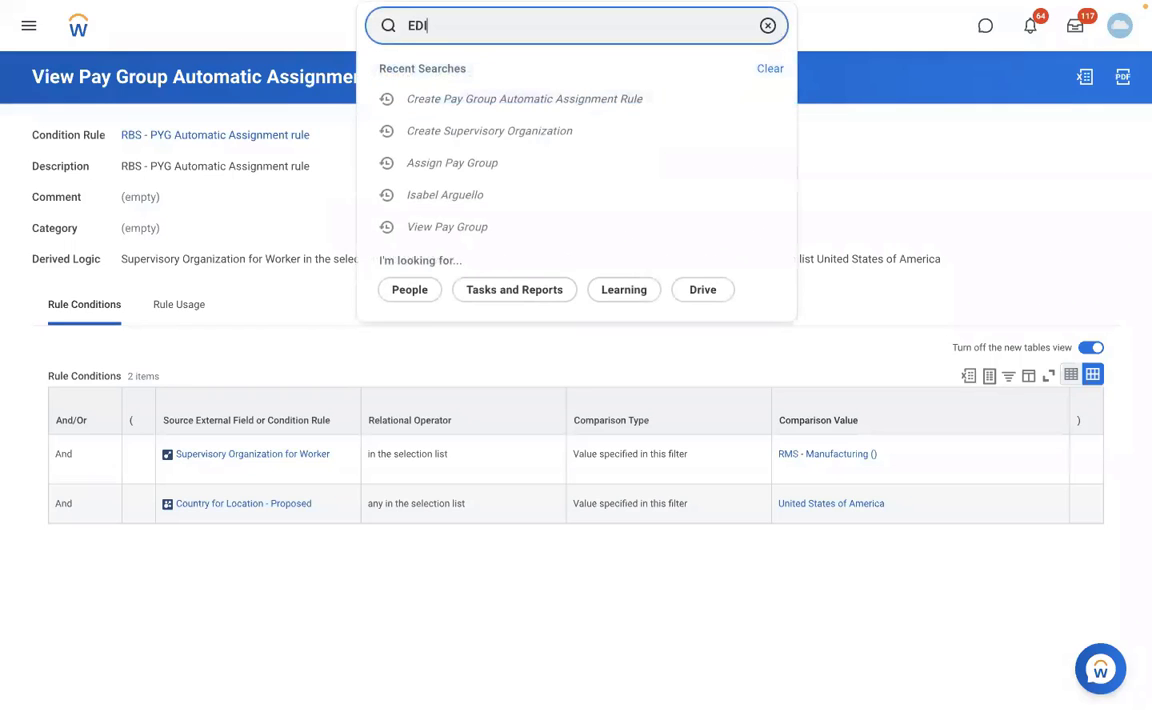
{"action": "key", "text": "BackSpace"}
{"action": "key", "text": "BackSpace"}
{"action": "key", "text": "BackSpace"}
{"action": "key", "text": "BackSpace"}
{"action": "type", "text": "VIEW PAY GROUP"}
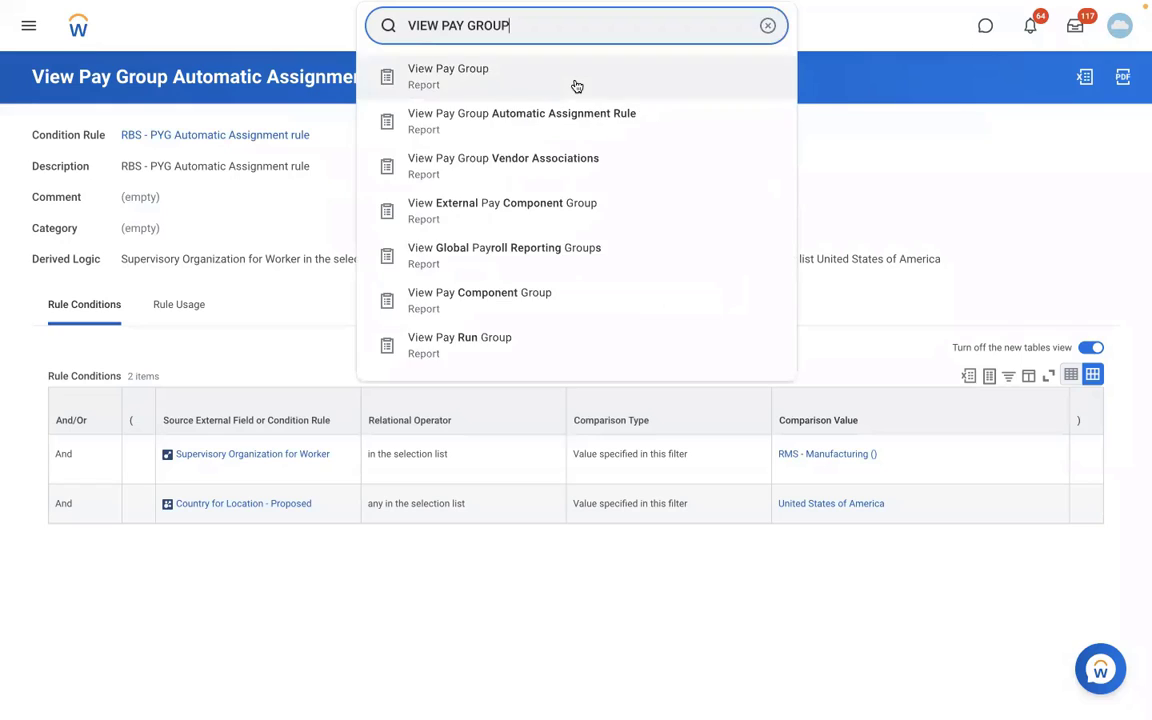
{"action": "left_click", "coordinate": [571, 84]}
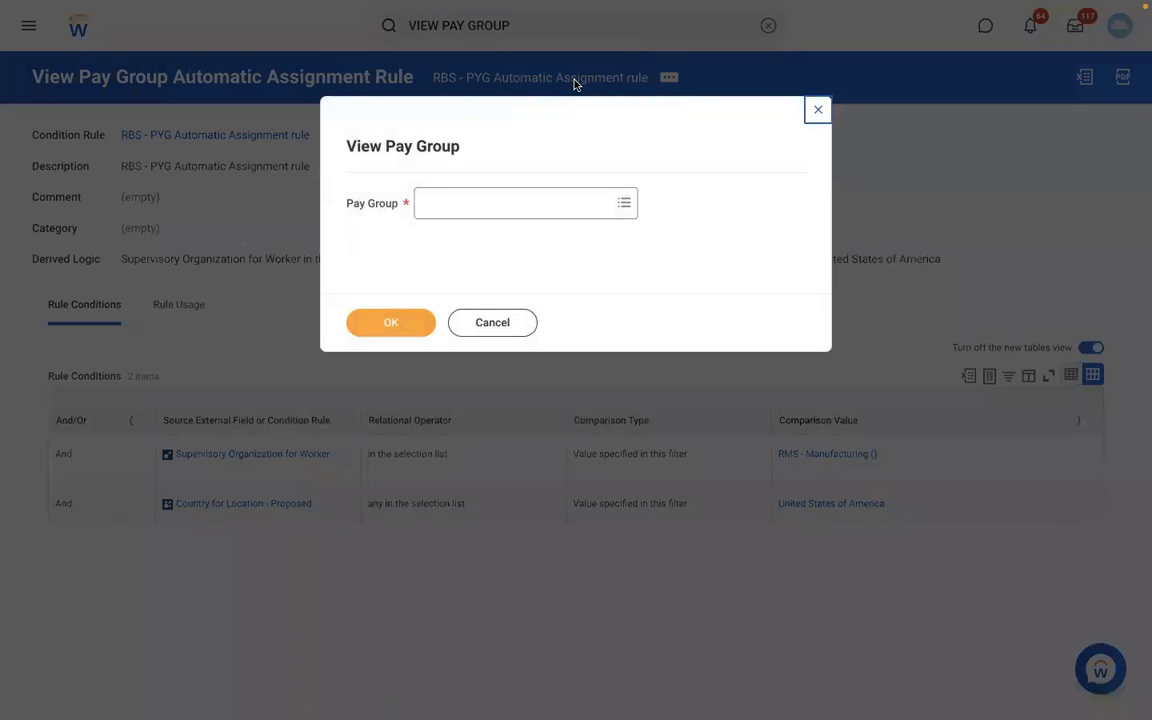
- Open the RBS - Monthly PYG pay group and bring up its Actions menu
{"action": "left_click", "coordinate": [473, 204]}
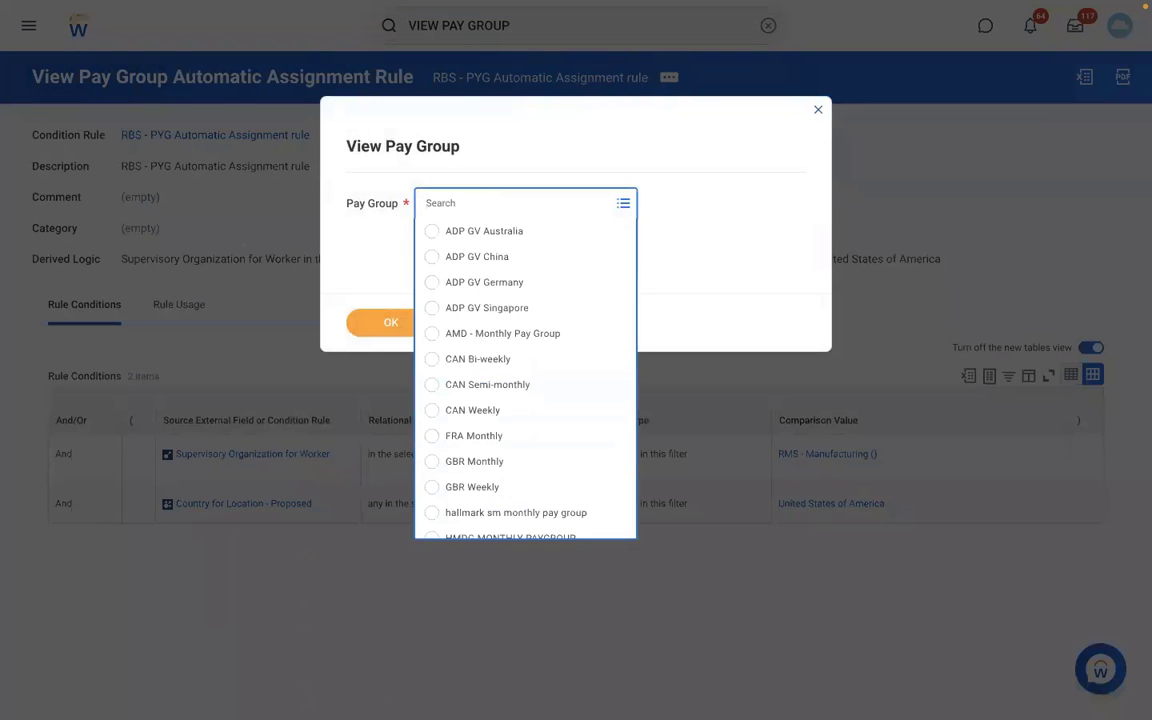
{"action": "type", "text": "RBS"}
{"action": "key", "text": "Return"}
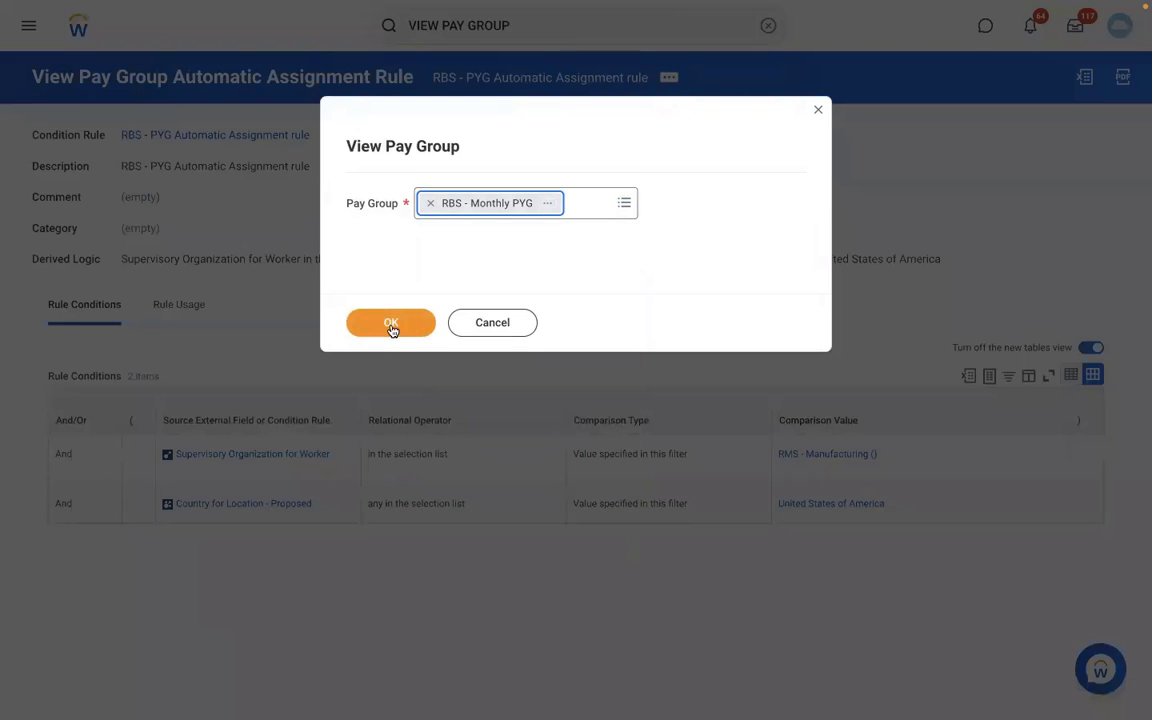
{"action": "left_click", "coordinate": [391, 326]}
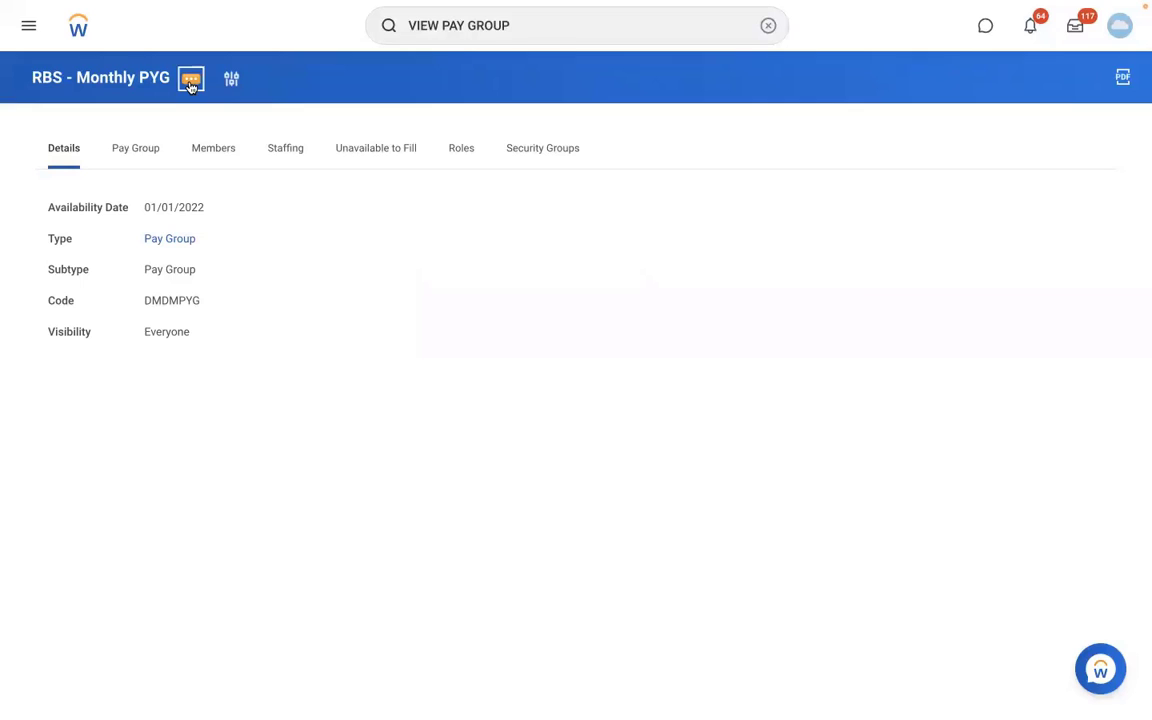
{"action": "left_click", "coordinate": [190, 80]}
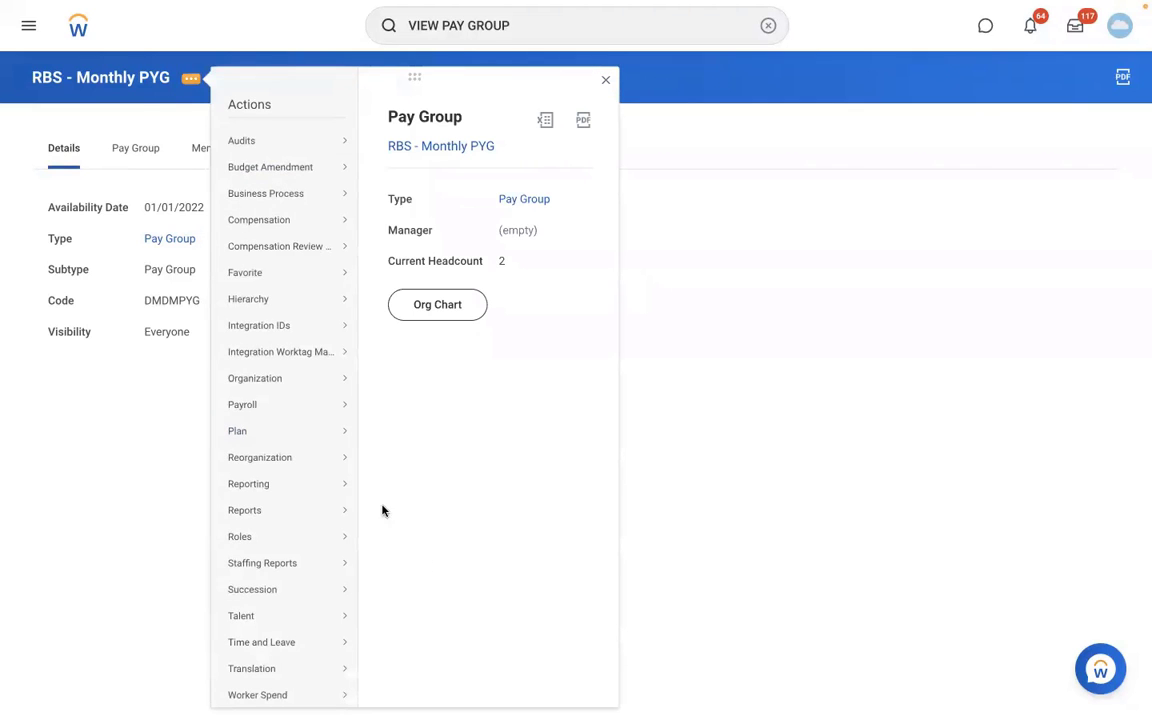
{"action": "mouse_move", "coordinate": [301, 386]}
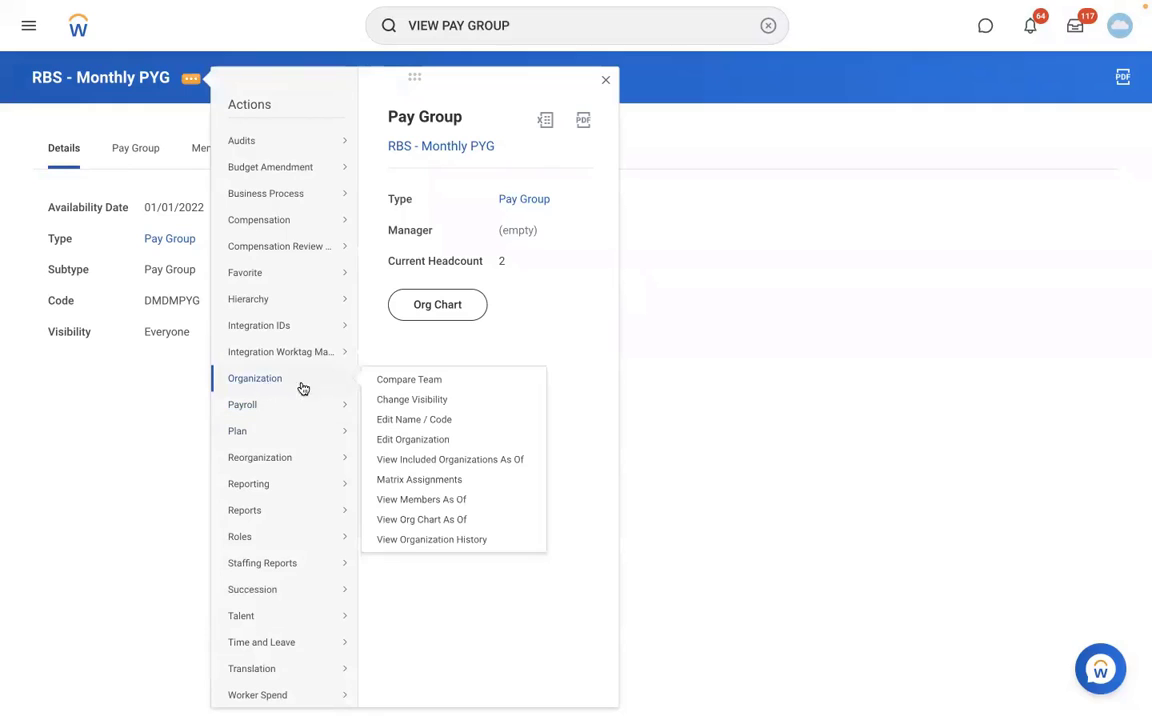
- Add a pay group assignment row with start date 01/01/2022 and the RBS - PYG Automatic Assignment rule
{"action": "left_click", "coordinate": [399, 428]}
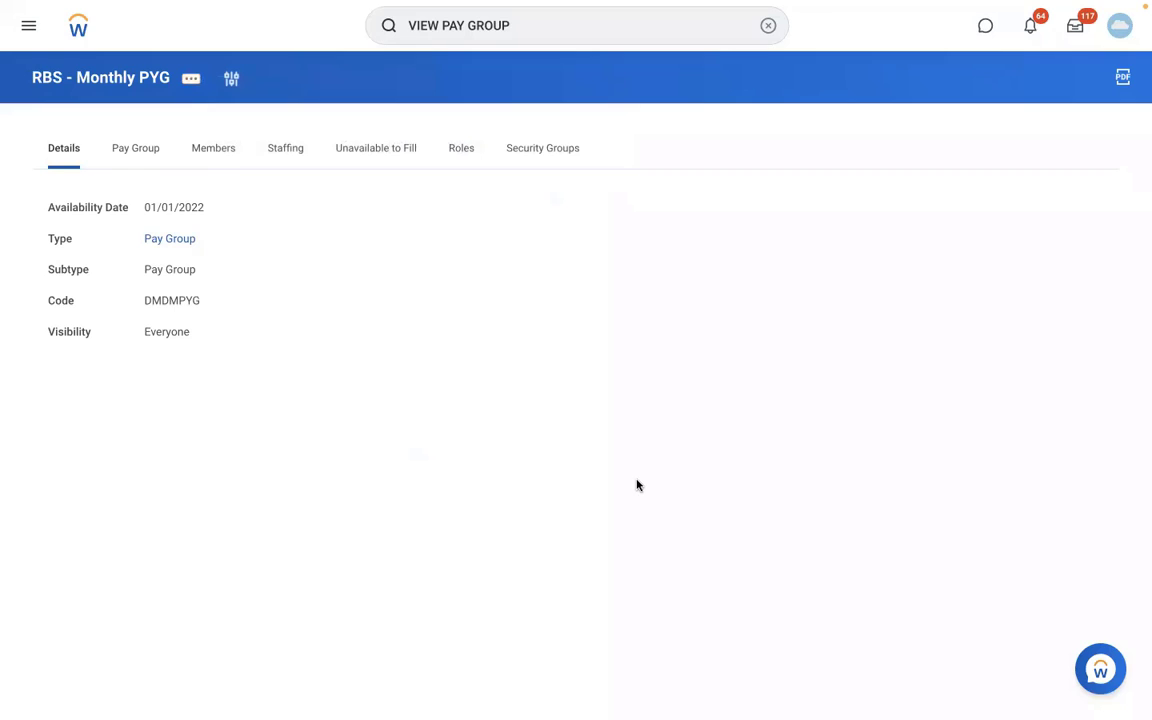
{"action": "scroll", "coordinate": [637, 485], "scroll_direction": "down", "scroll_amount": 1}
{"action": "scroll", "coordinate": [637, 484], "scroll_direction": "down", "scroll_amount": 5}
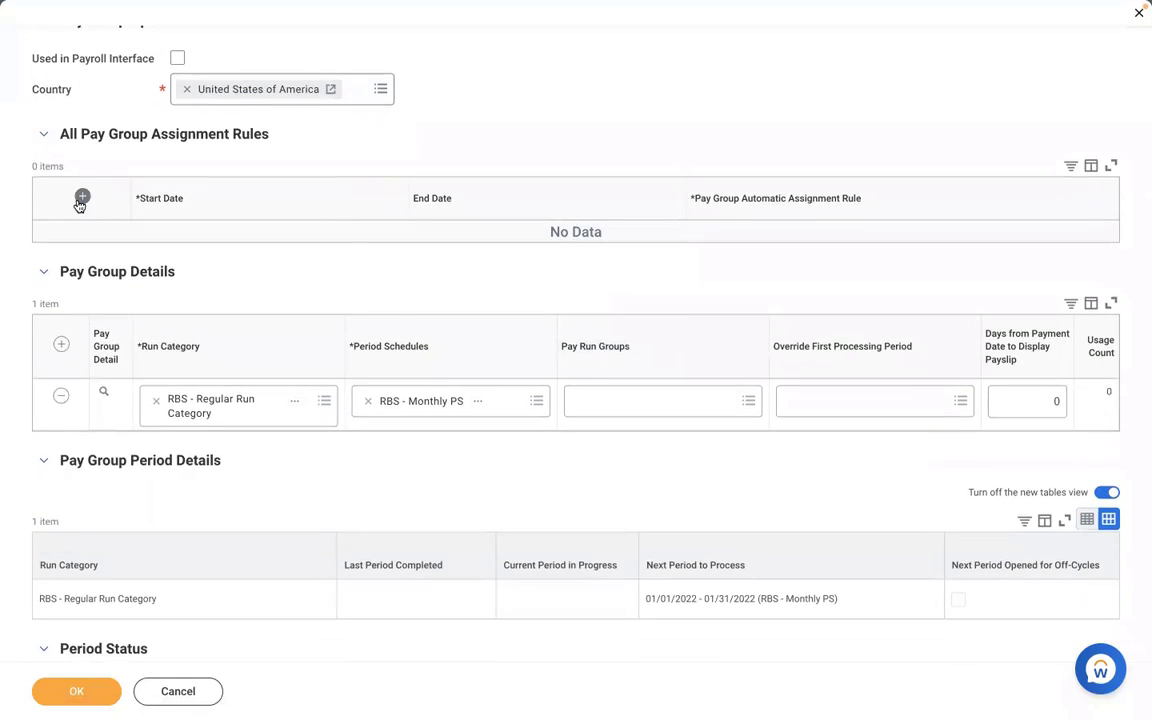
{"action": "left_click", "coordinate": [80, 200]}
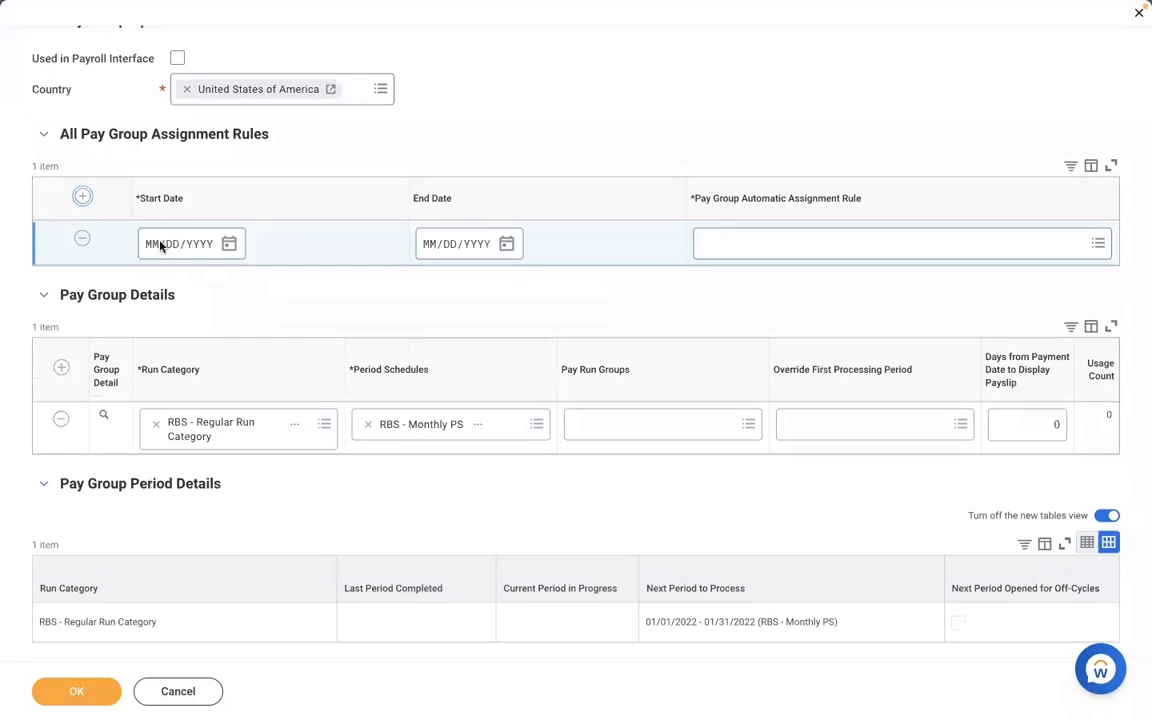
{"action": "left_click", "coordinate": [159, 246]}
{"action": "type", "text": "01012022"}
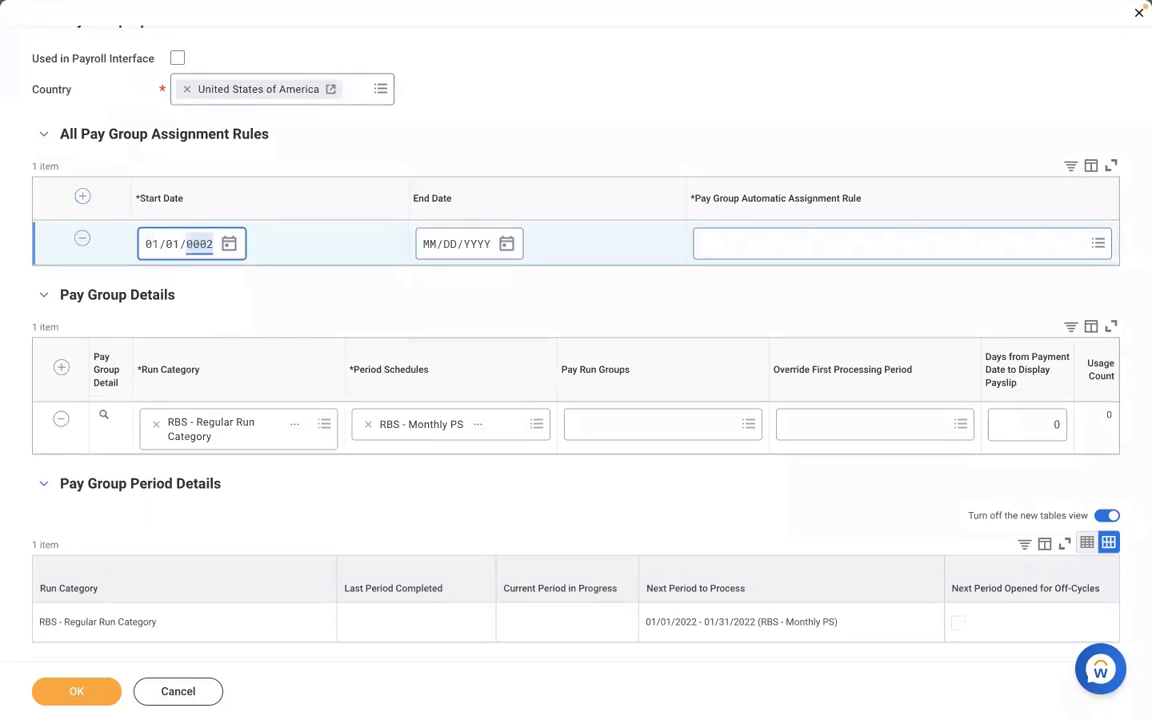
{"action": "left_click", "coordinate": [764, 247]}
{"action": "key", "text": "ctrl+v"}
{"action": "key", "text": "Return"}
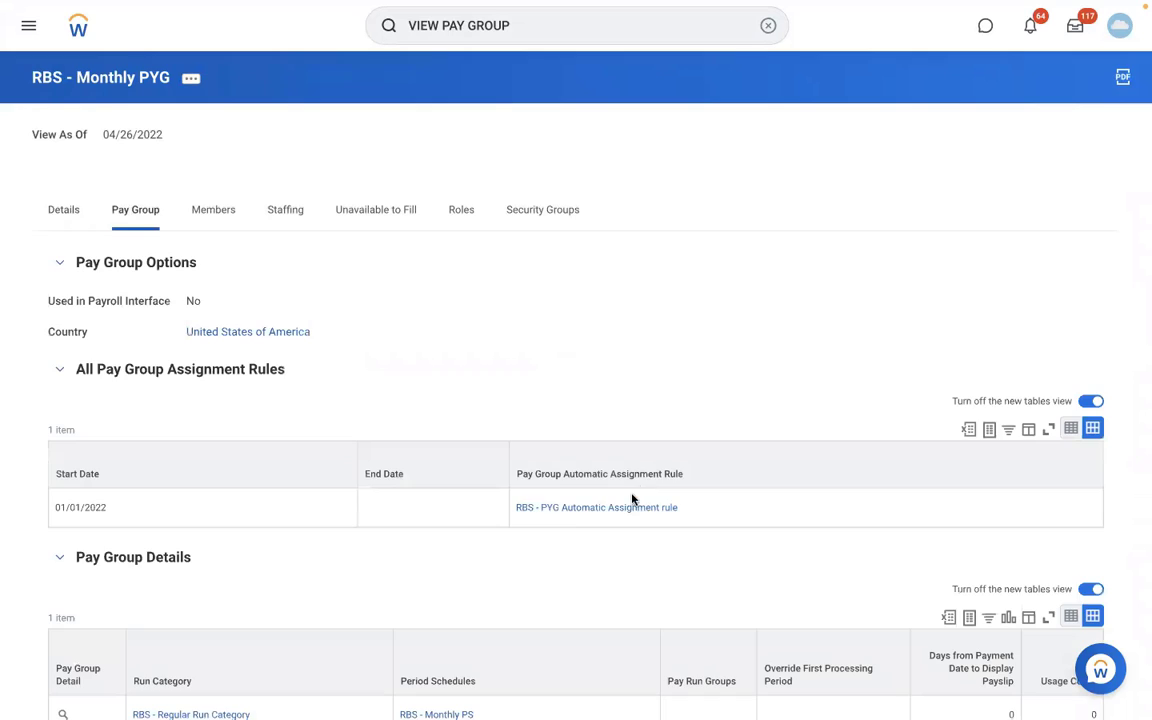
- Review the pay group's Members tab, then open the linked RBS - PYG Automatic Assignment rule
{"action": "left_click", "coordinate": [215, 212]}
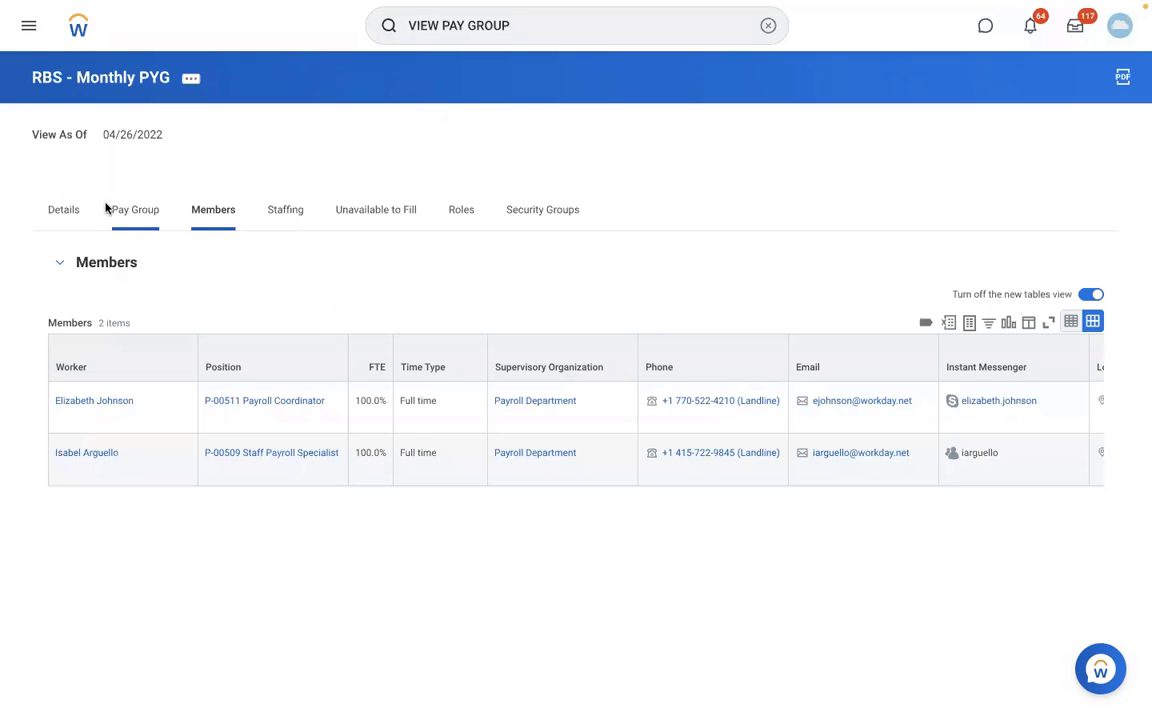
{"action": "left_click", "coordinate": [135, 210]}
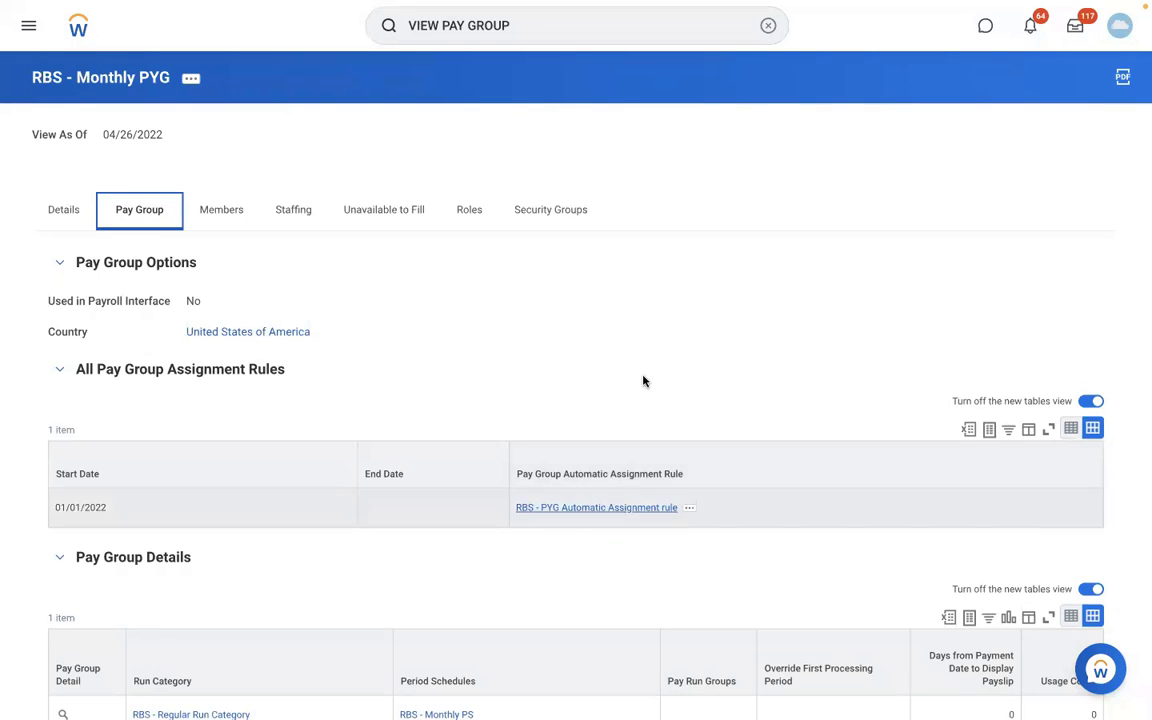
{"action": "left_click", "coordinate": [633, 510]}
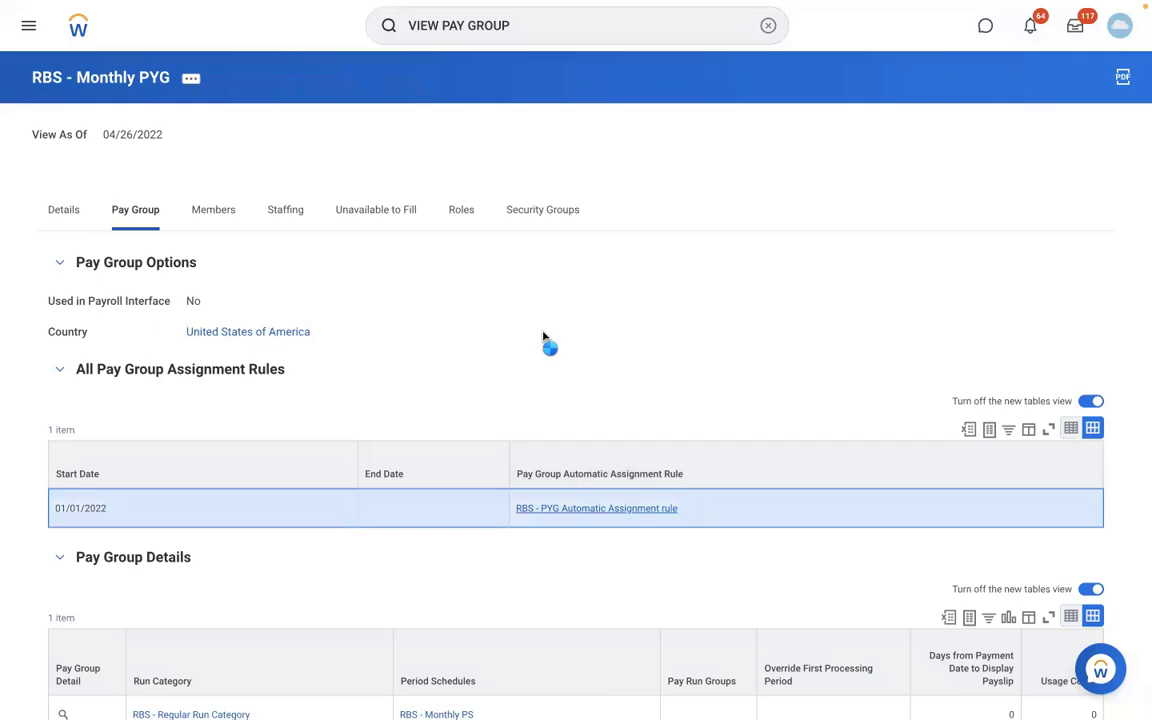
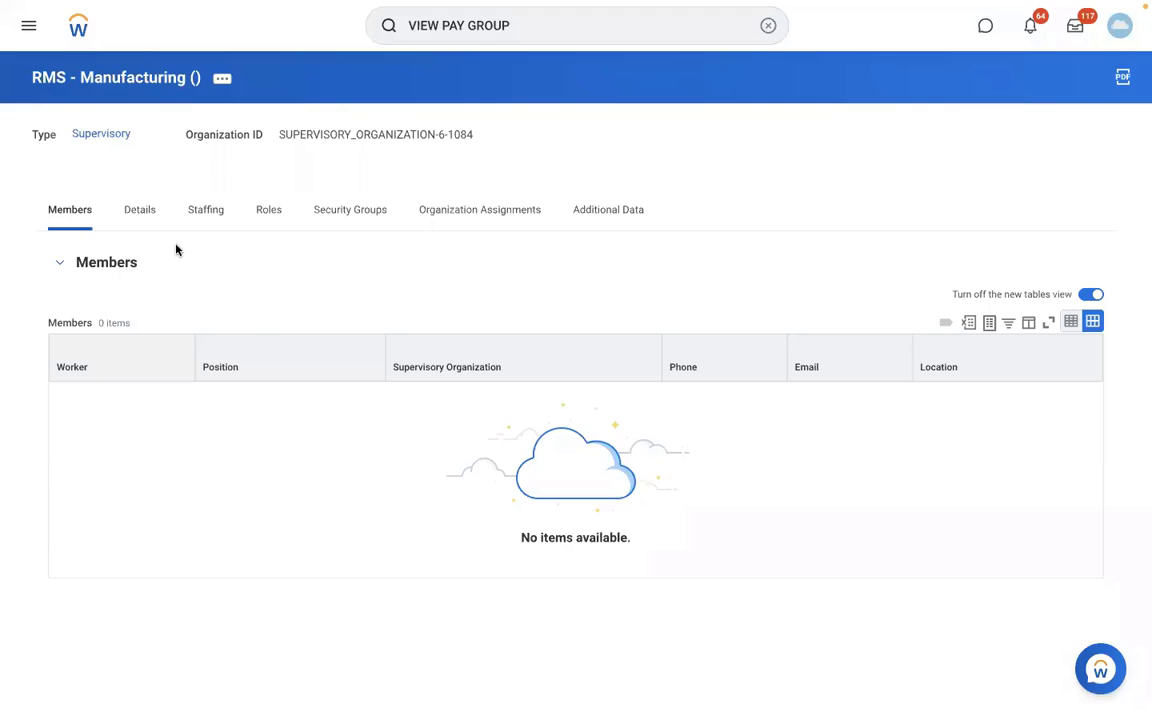
- Cancel the Edit Reference ID page without saving and return to View Period Schedule for RBS - Monthly PS
{"action": "left_click", "coordinate": [146, 220]}
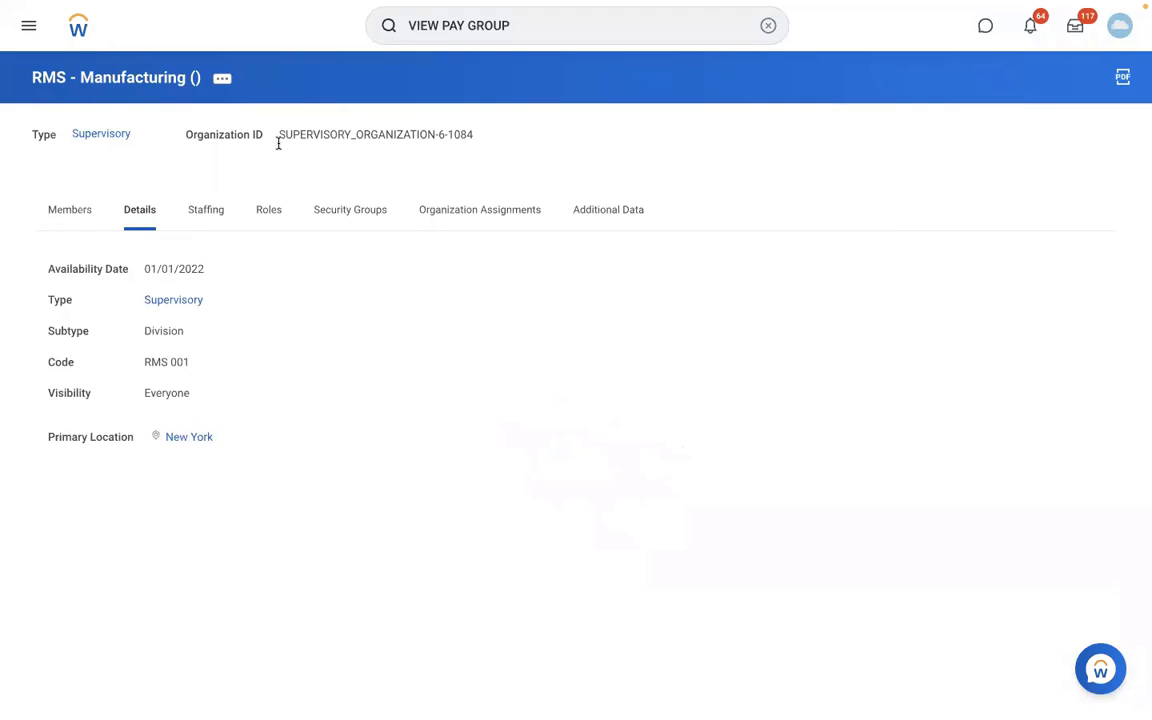
{"action": "left_click", "coordinate": [531, 32]}
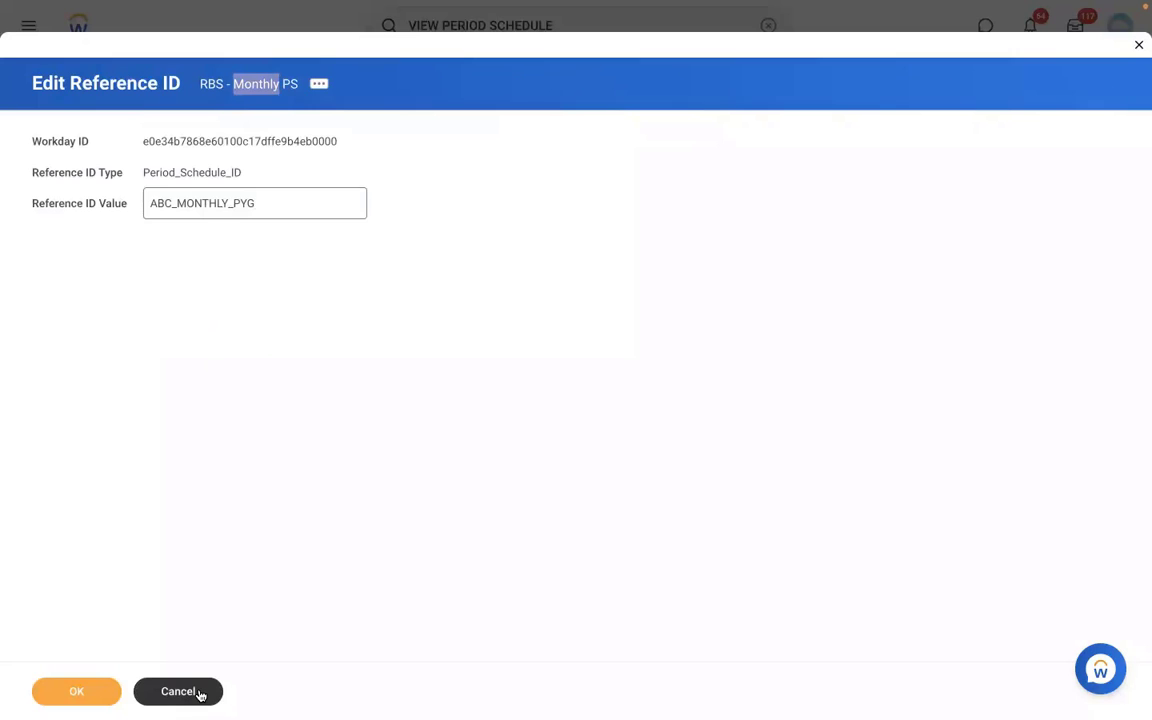
{"action": "left_click", "coordinate": [200, 692]}
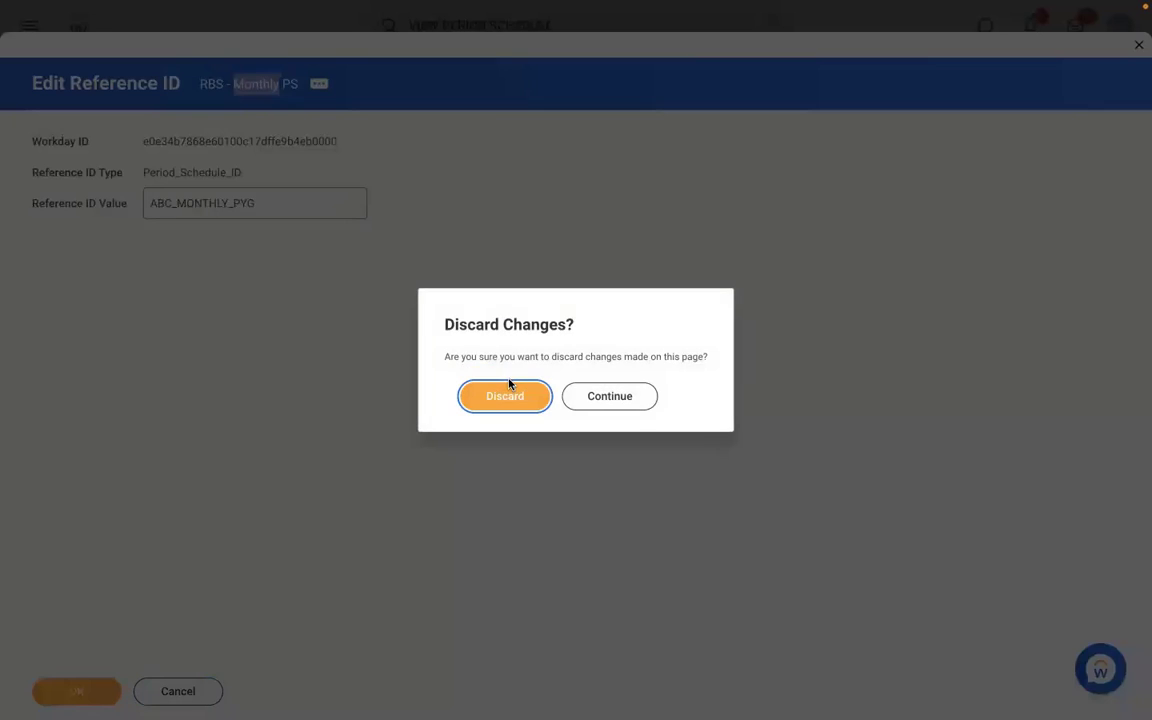
{"action": "left_click", "coordinate": [483, 396]}
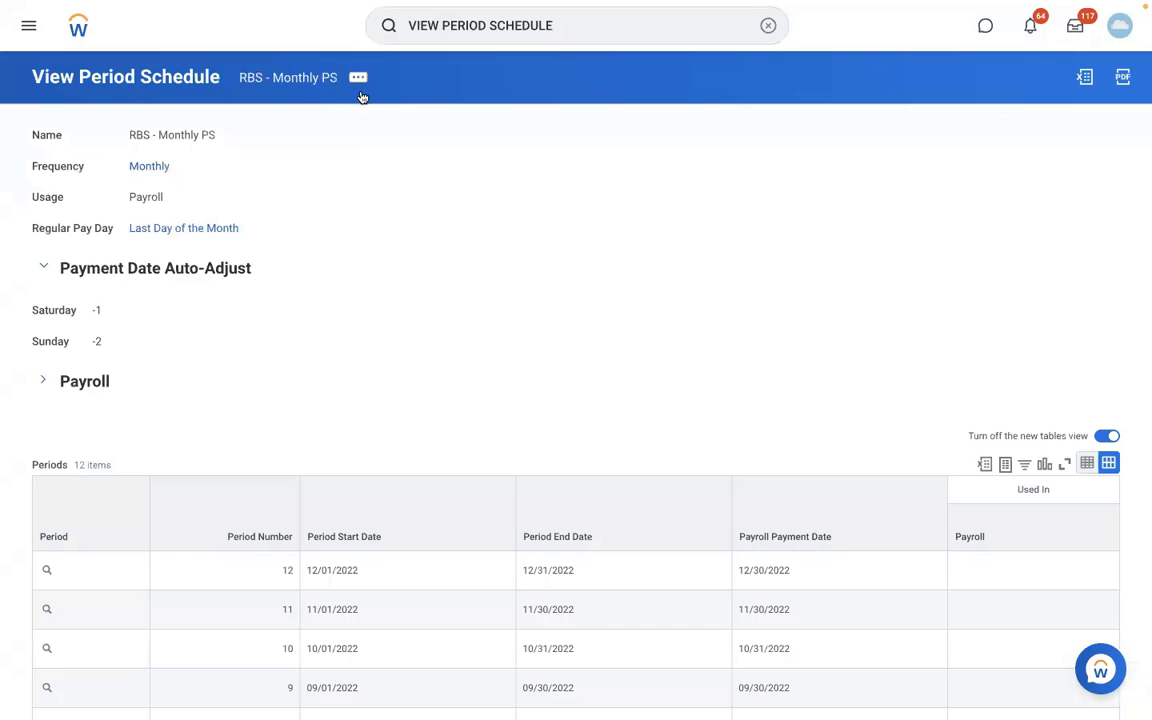
- Start the Maintain Reference IDs task with Period Schedule as the business object
{"action": "left_click", "coordinate": [767, 30]}
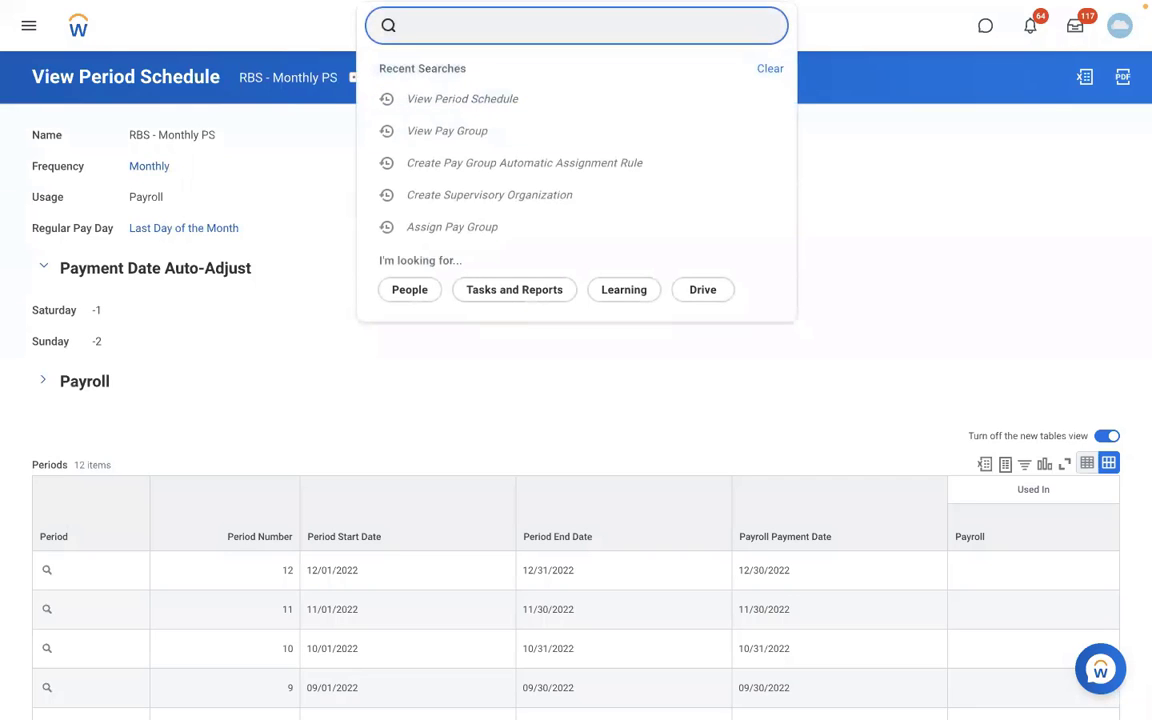
{"action": "type", "text": "MAINTAIN REF ID"}
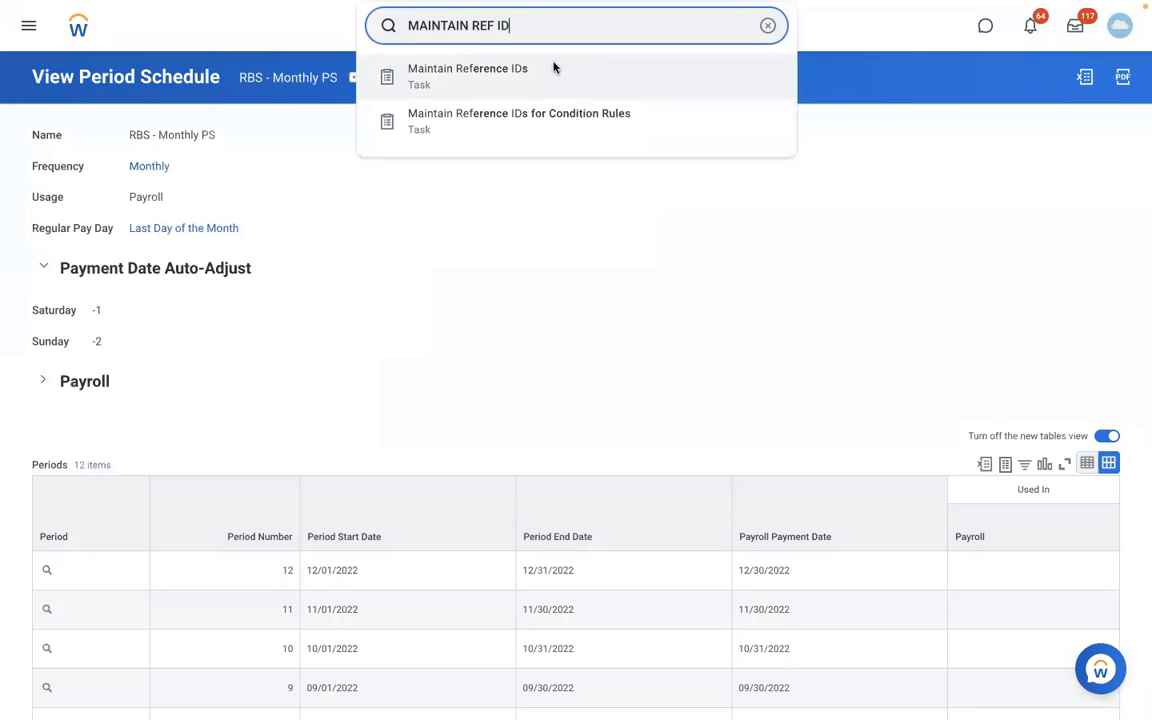
{"action": "left_click", "coordinate": [553, 69]}
{"action": "left_click", "coordinate": [532, 205]}
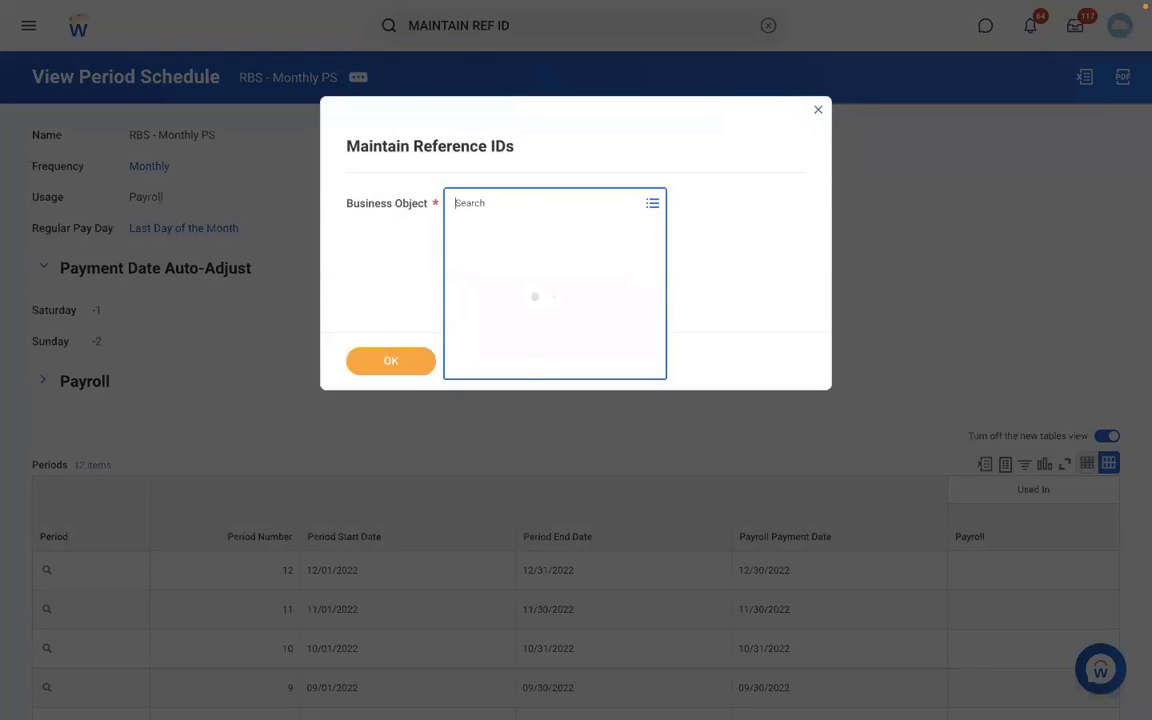
{"action": "type", "text": "PERIOD SCH"}
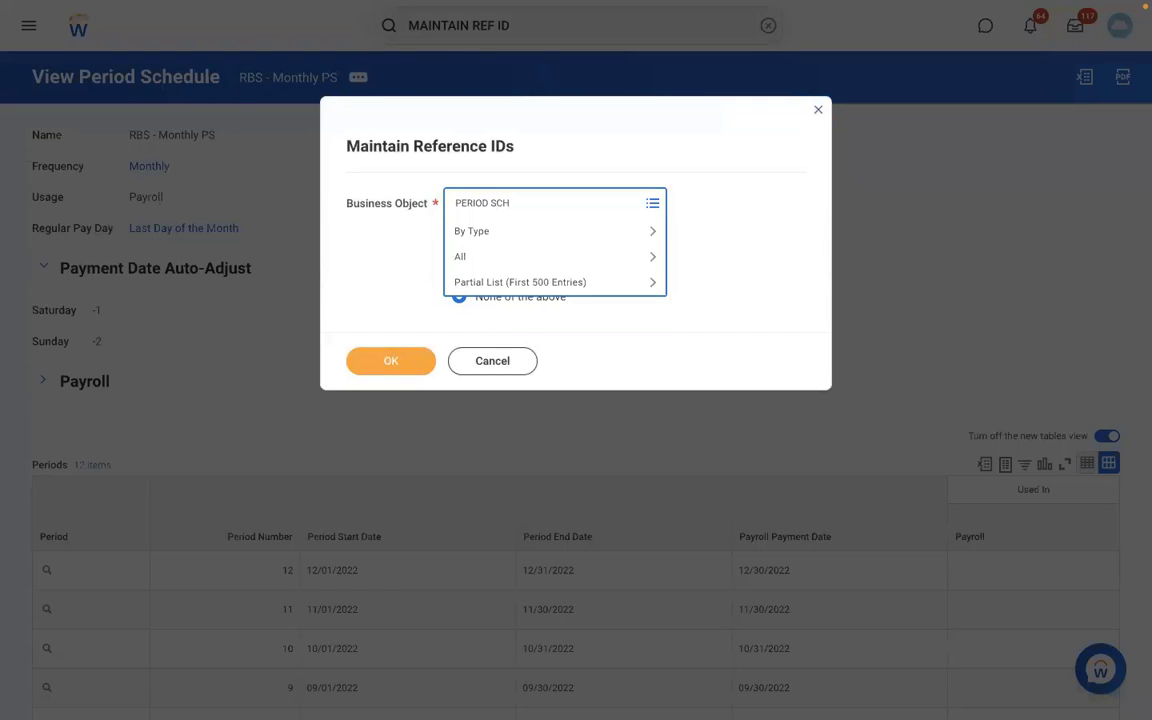
{"action": "key", "text": "Return"}
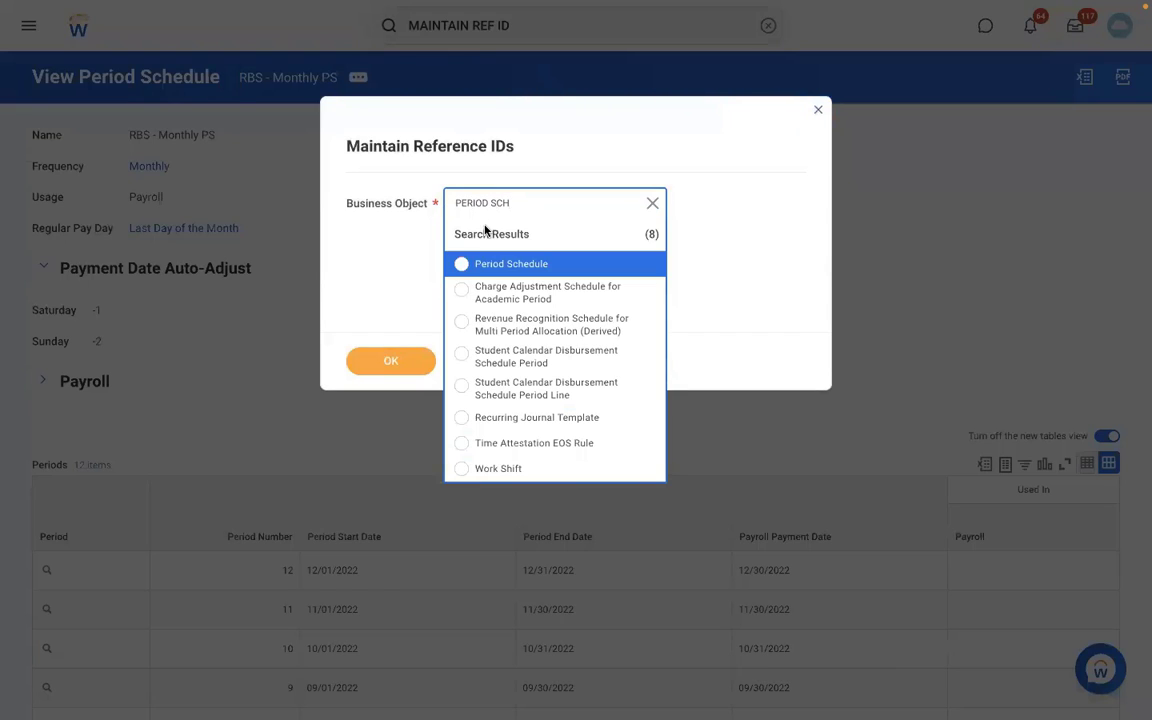
{"action": "left_click", "coordinate": [547, 263]}
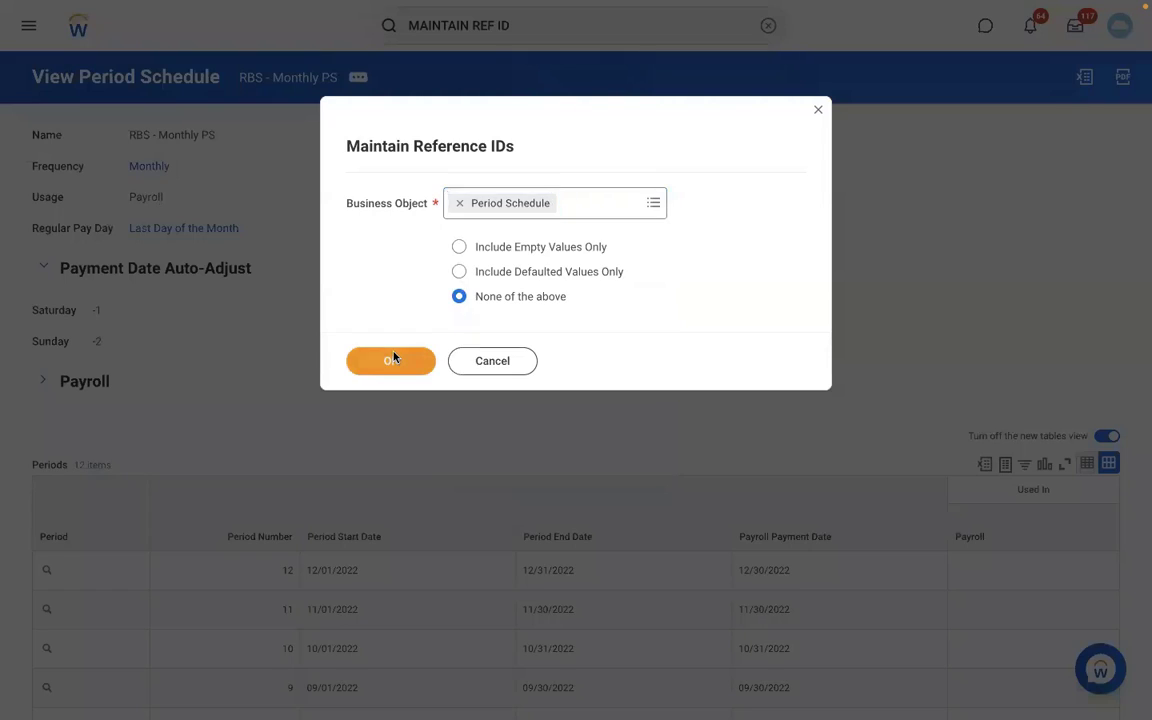
{"action": "left_click", "coordinate": [393, 358]}
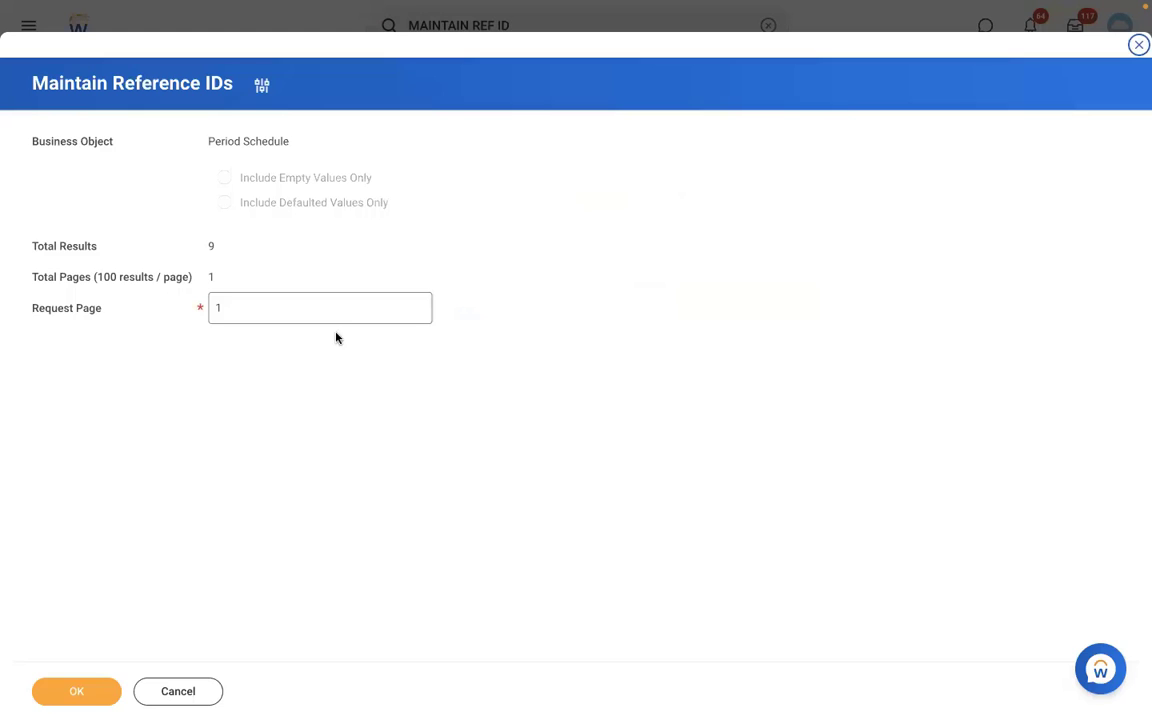
- List the 9 period schedules' reference IDs, such as MONTHLY and SEMI_MONTHLY, and check the bi-weekly one
{"action": "left_click", "coordinate": [80, 690]}
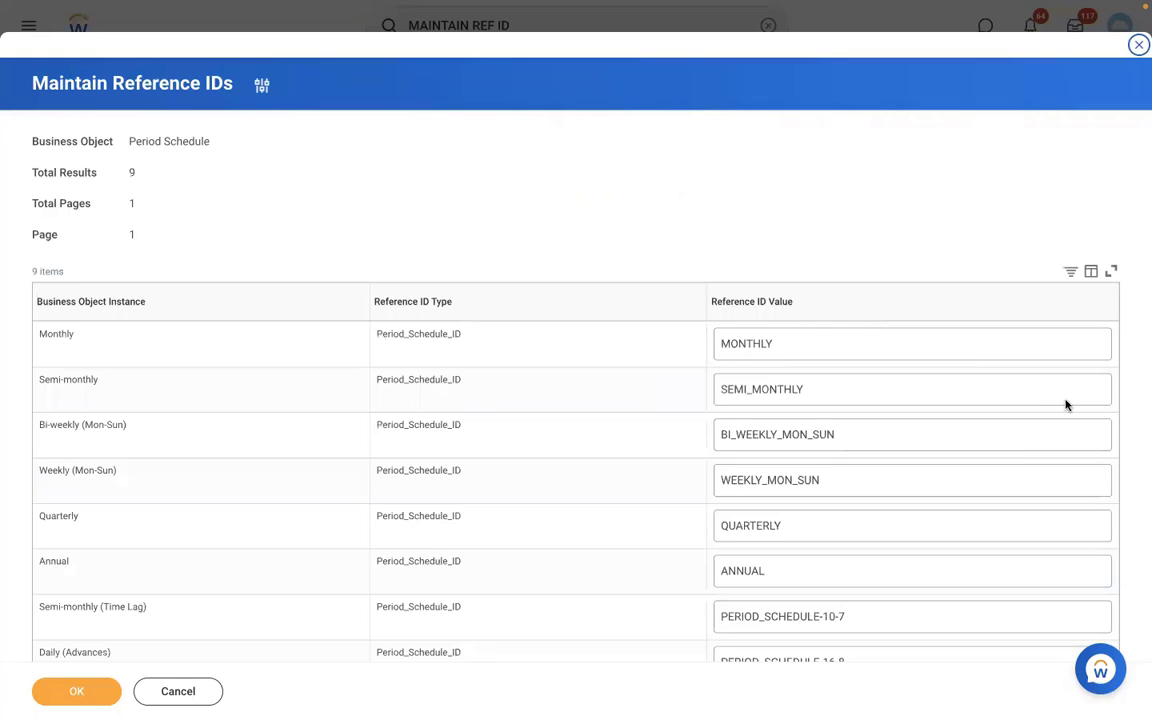
{"action": "left_click", "coordinate": [974, 422]}
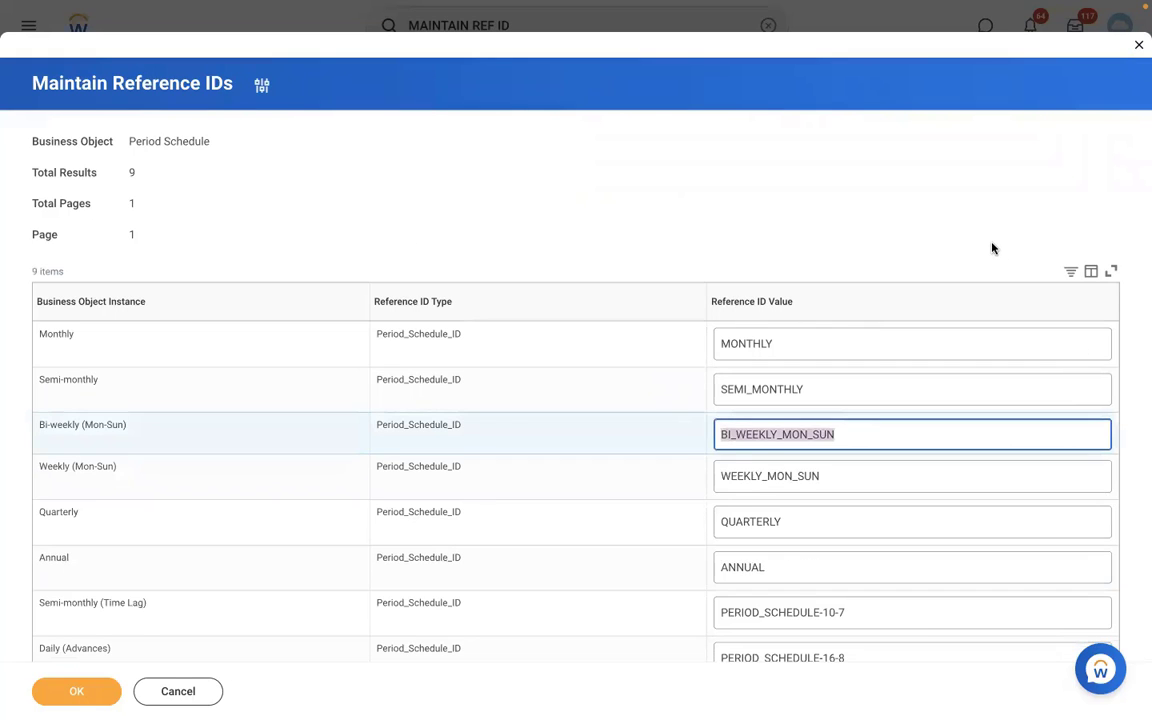
{"action": "left_click", "coordinate": [993, 249]}
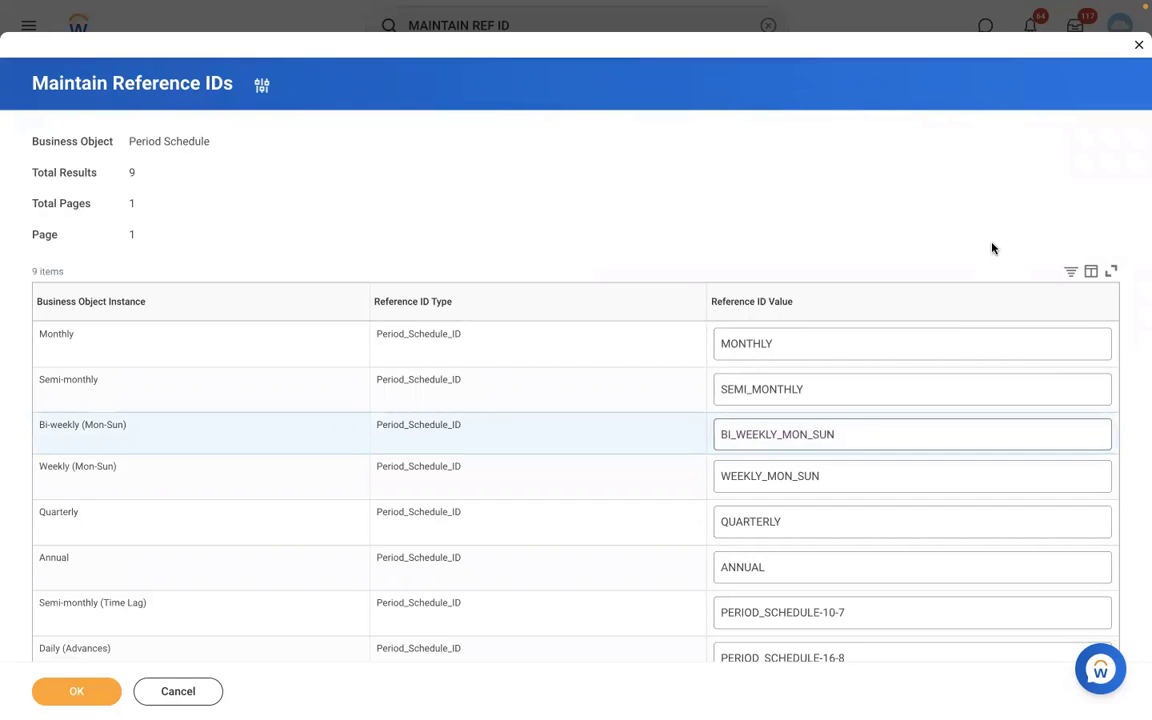
- In the Word note, make a blank line below the existing numbered list
{"action": "key", "text": "ctrl+Left"}
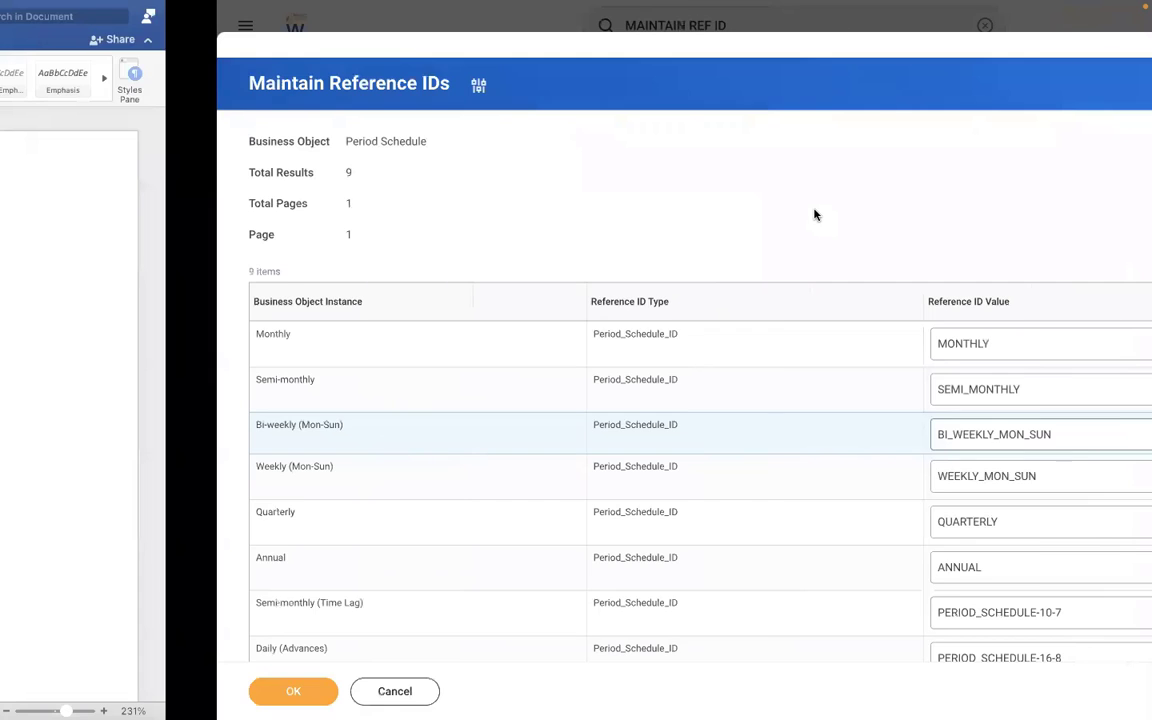
{"action": "left_click", "coordinate": [221, 501]}
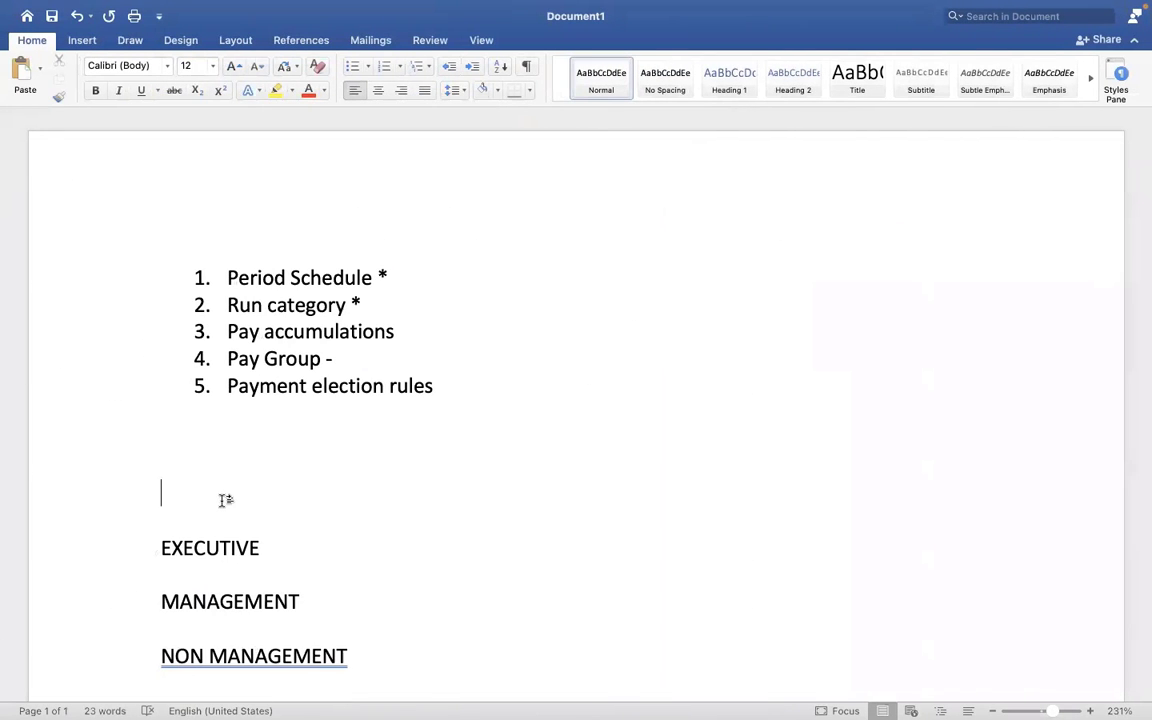
{"action": "key", "text": "Up"}
{"action": "key", "text": "Up"}
{"action": "key", "text": "Return"}
{"action": "key", "text": "Return"}
{"action": "key", "text": "Return"}
{"action": "key", "text": "Return"}
{"action": "key", "text": "Return"}
{"action": "key", "text": "Return"}
{"action": "key", "text": "Return"}
{"action": "key", "text": "Return"}
{"action": "key", "text": "Return"}
{"action": "key", "text": "Return"}
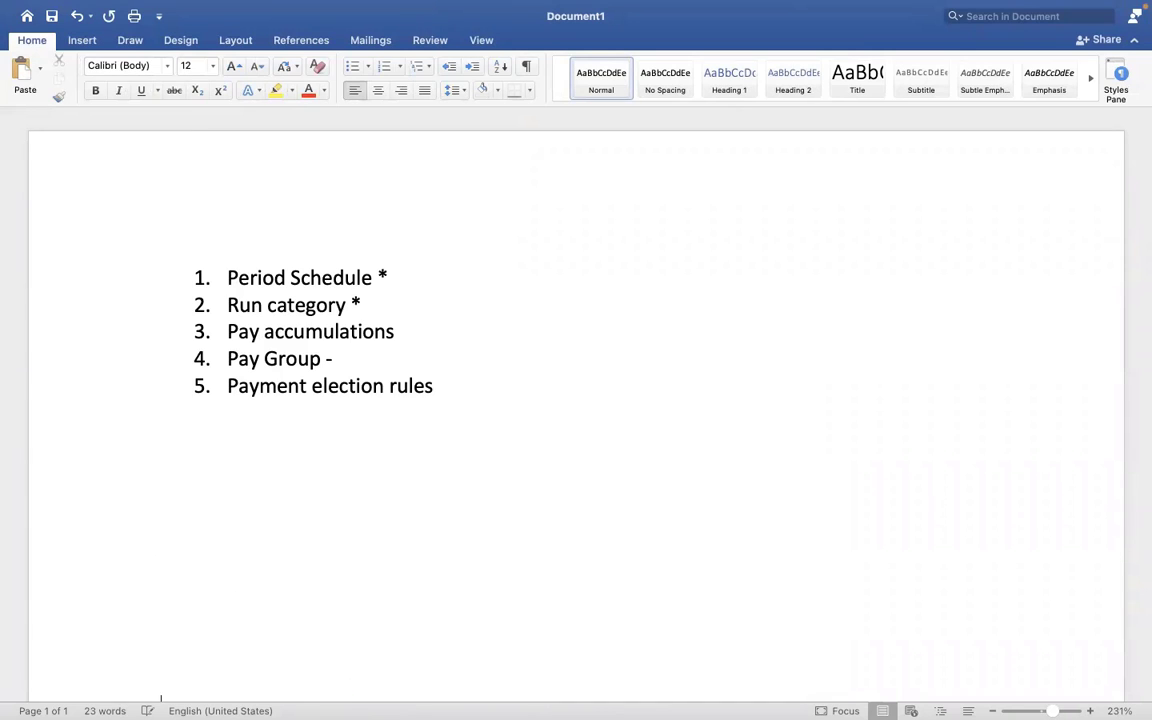
{"action": "left_click", "coordinate": [229, 445]}
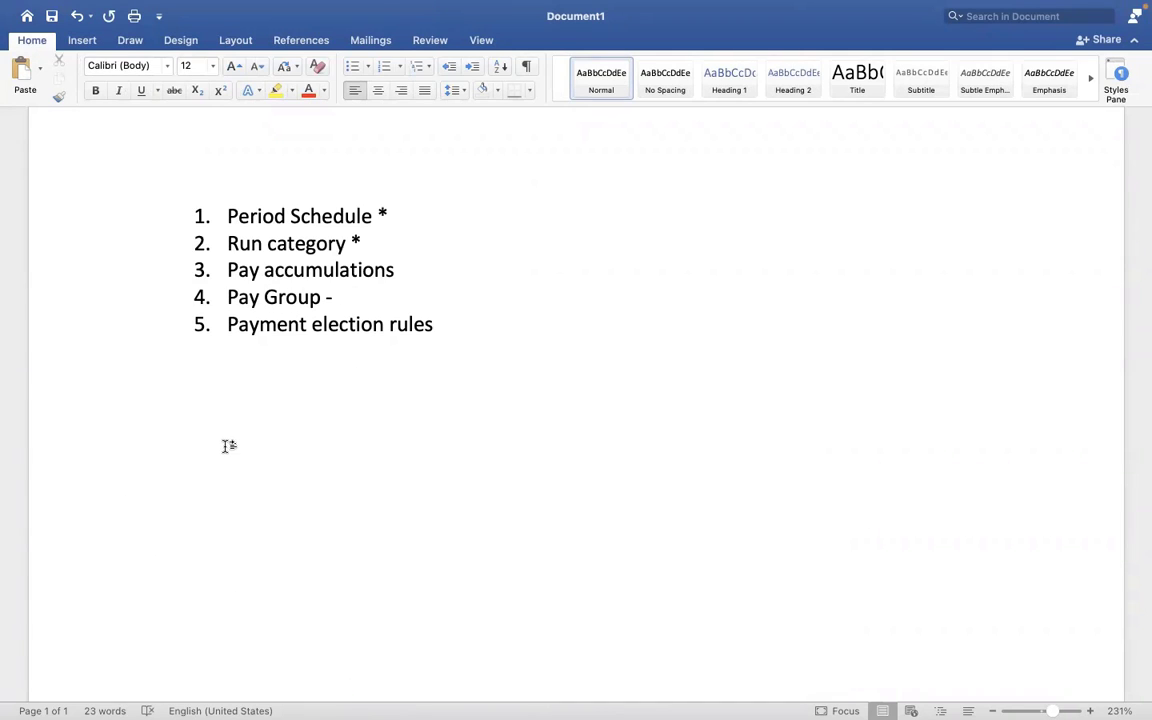
- Begin a new numbered list with 'Assign PYG at worker level.'
{"action": "type", "text": "1. aSS"}
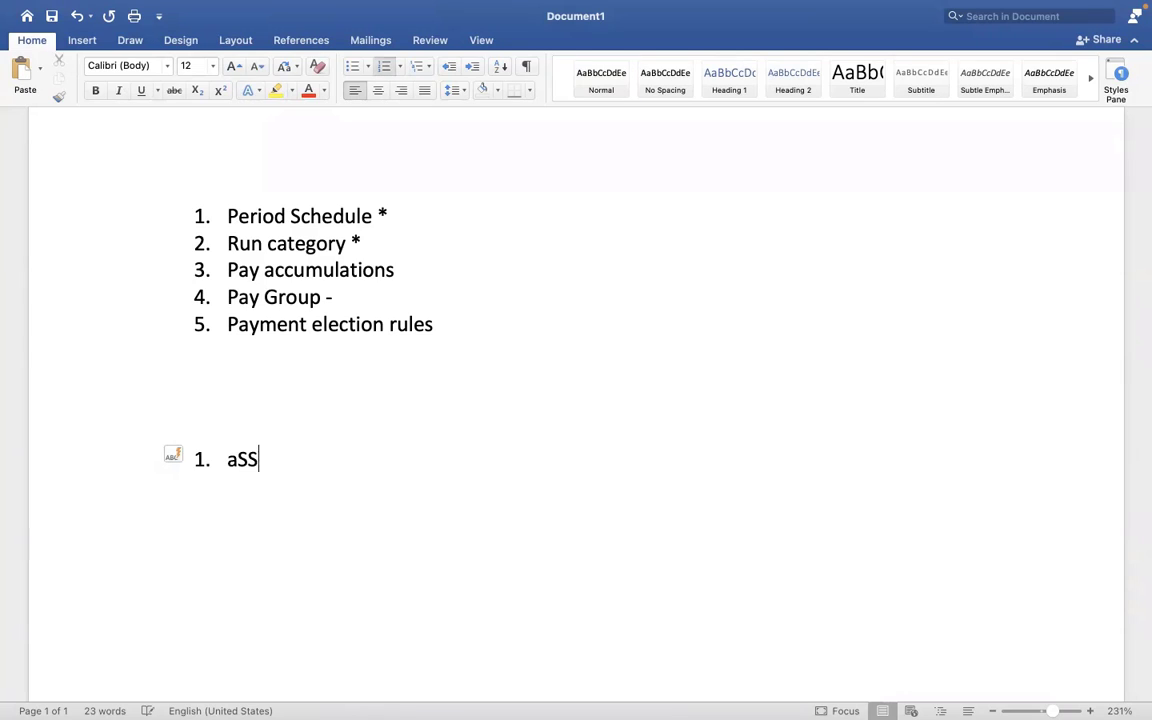
{"action": "type", "text": "IGN pyg"}
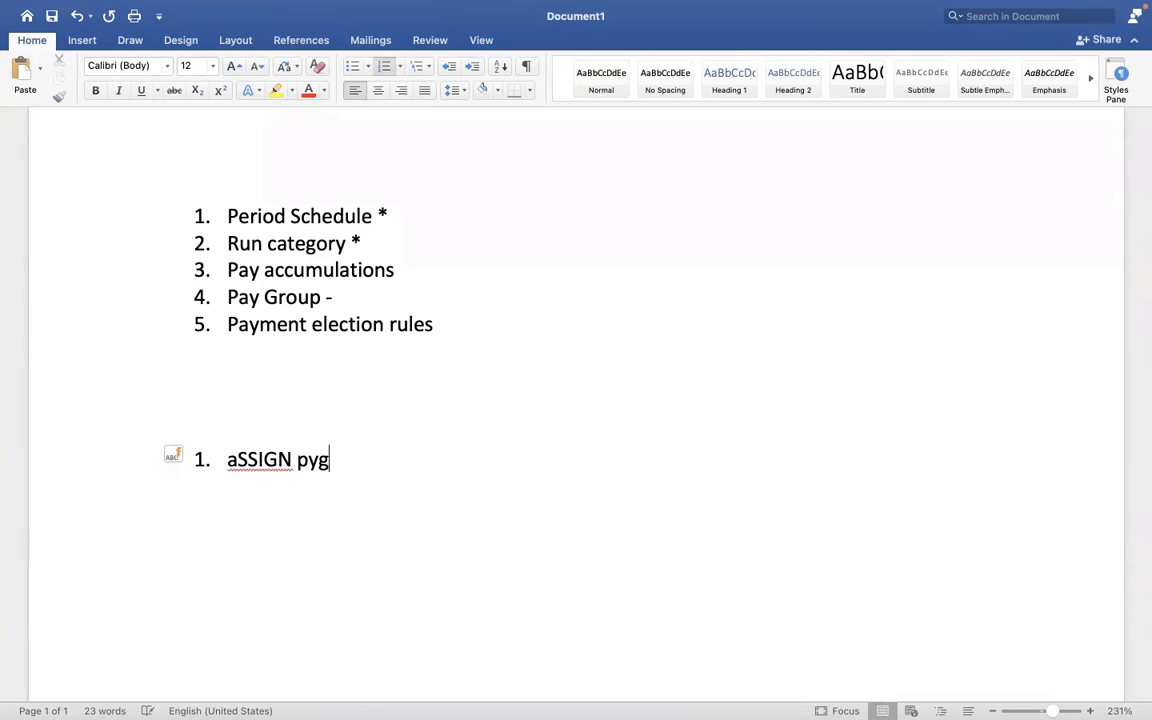
{"action": "key", "text": "BackSpace"}
{"action": "key", "text": "BackSpace"}
{"action": "key", "text": "BackSpace"}
{"action": "key", "text": "BackSpace"}
{"action": "key", "text": "BackSpace"}
{"action": "key", "text": "BackSpace"}
{"action": "key", "text": "BackSpace"}
{"action": "key", "text": "BackSpace"}
{"action": "key", "text": "BackSpace"}
{"action": "key", "text": "BackSpace"}
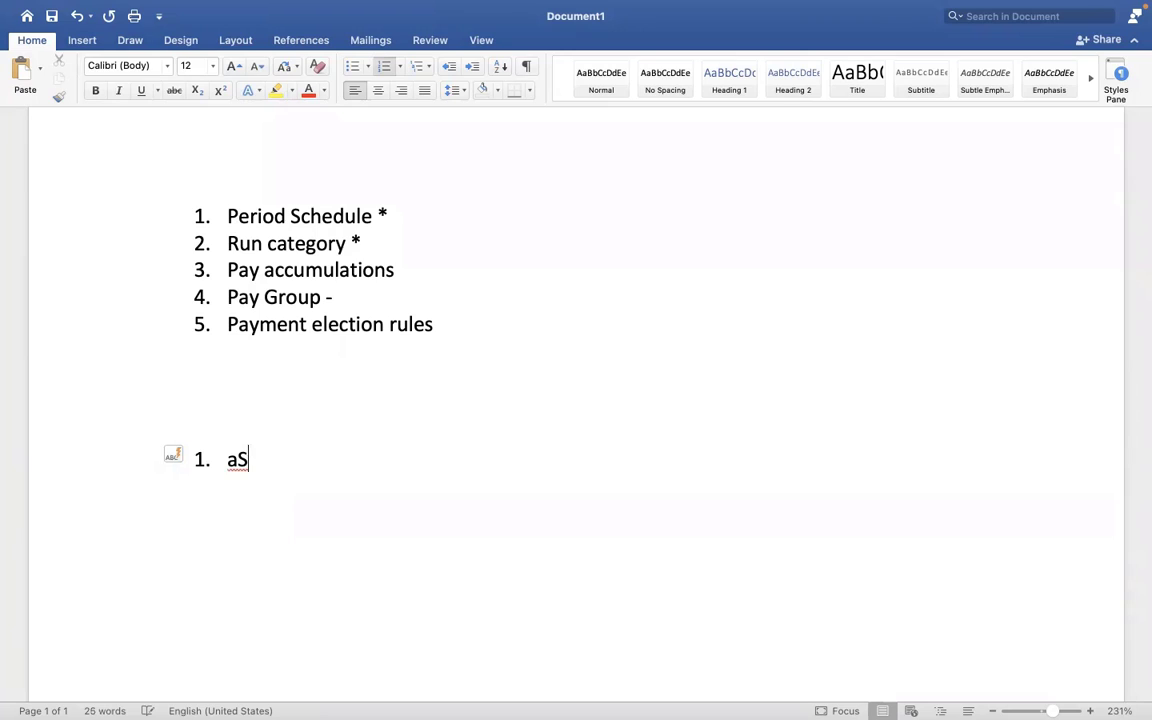
{"action": "type", "text": "Assig"}
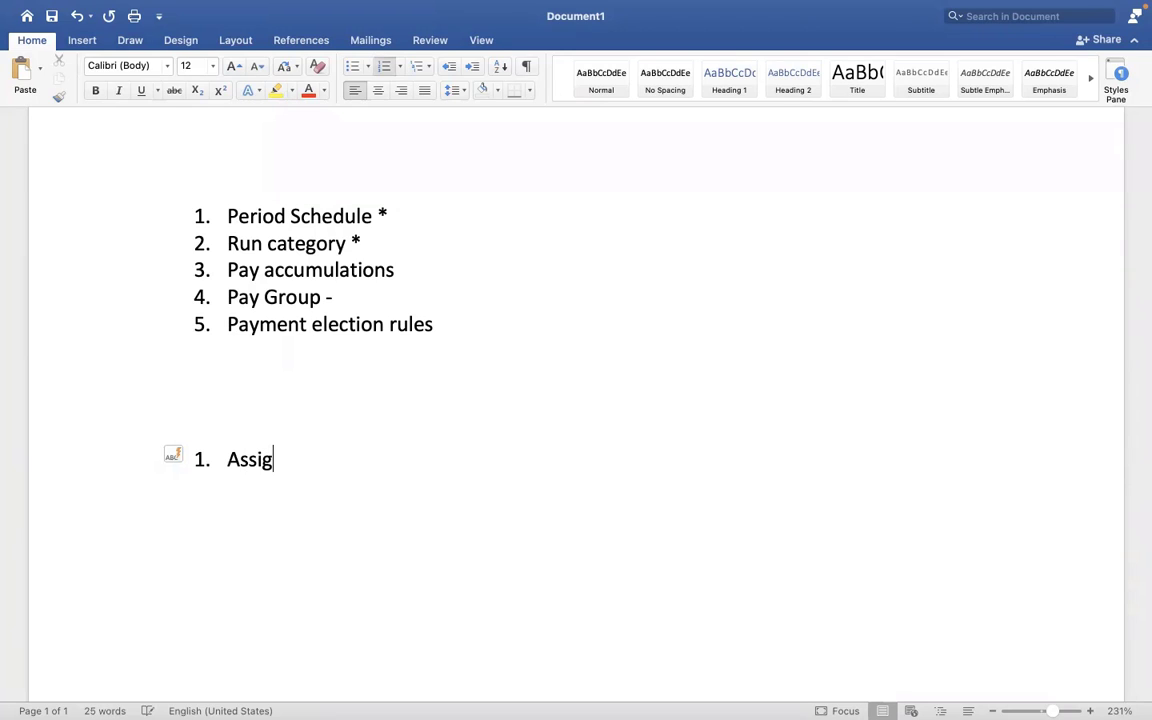
{"action": "type", "text": "n PYG at wo"}
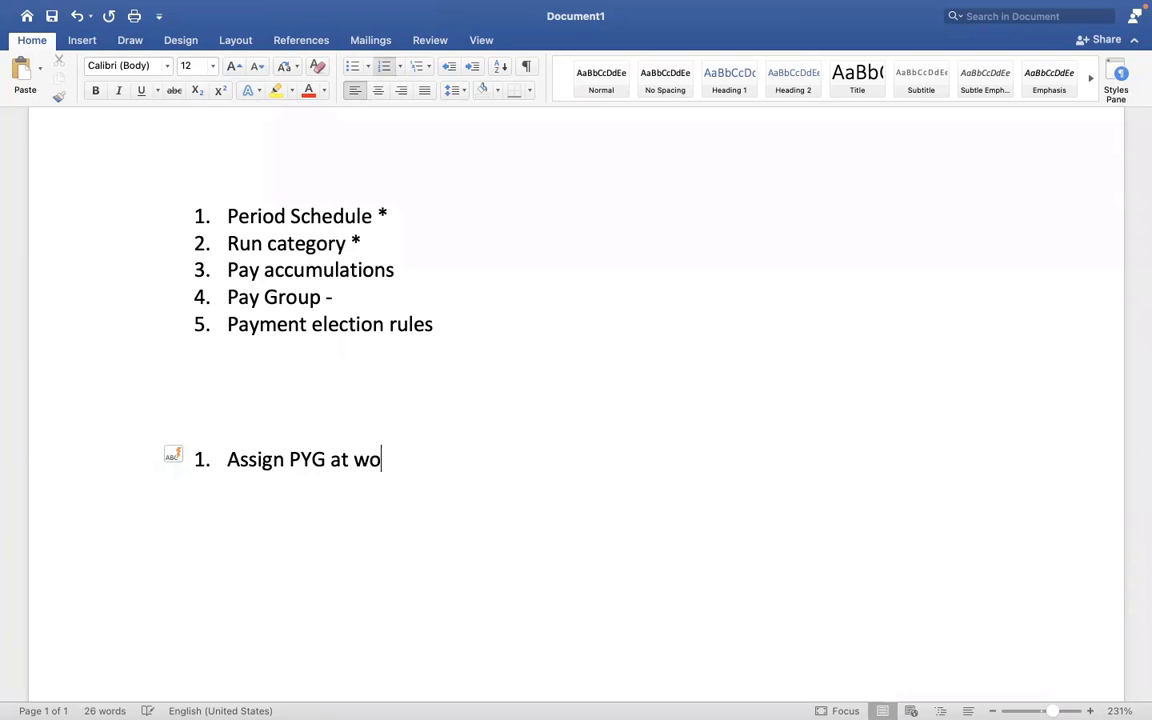
{"action": "type", "text": "rker level"}
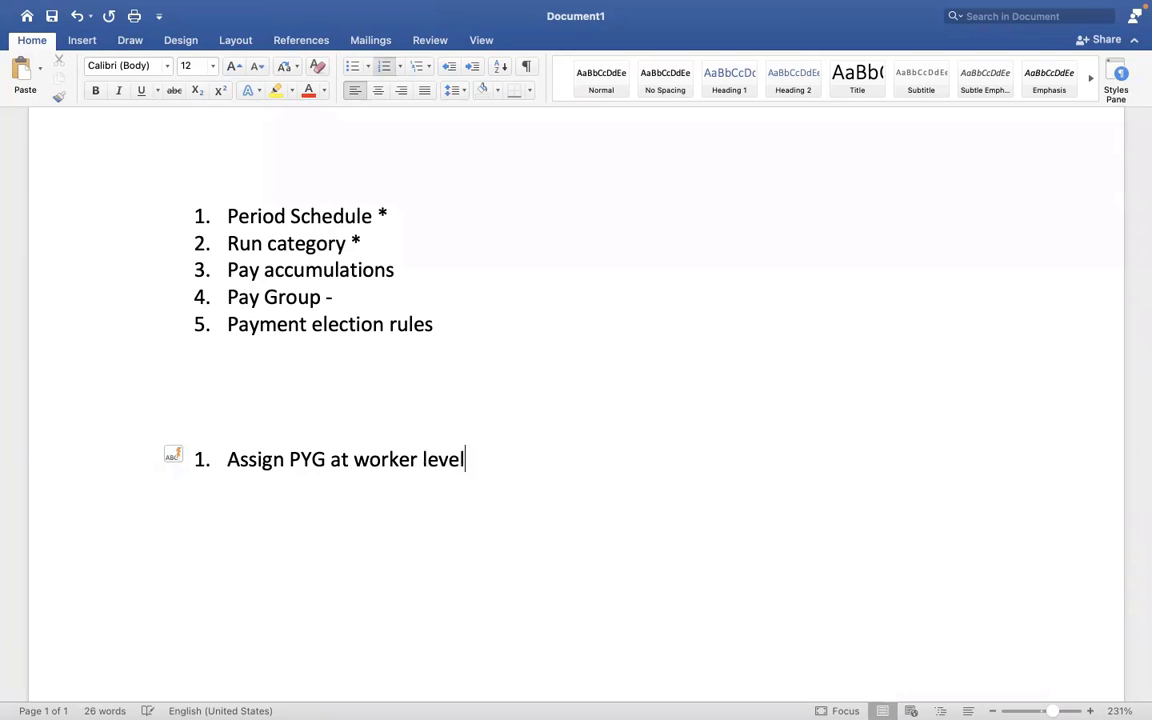
{"action": "type", "text": "."}
{"action": "key", "text": "Return"}
- Add list items 'Assign PYG task', 'Assign pay group - Auto rule' and 'Assign pay group - EIB'
{"action": "type", "text": "Assign"}
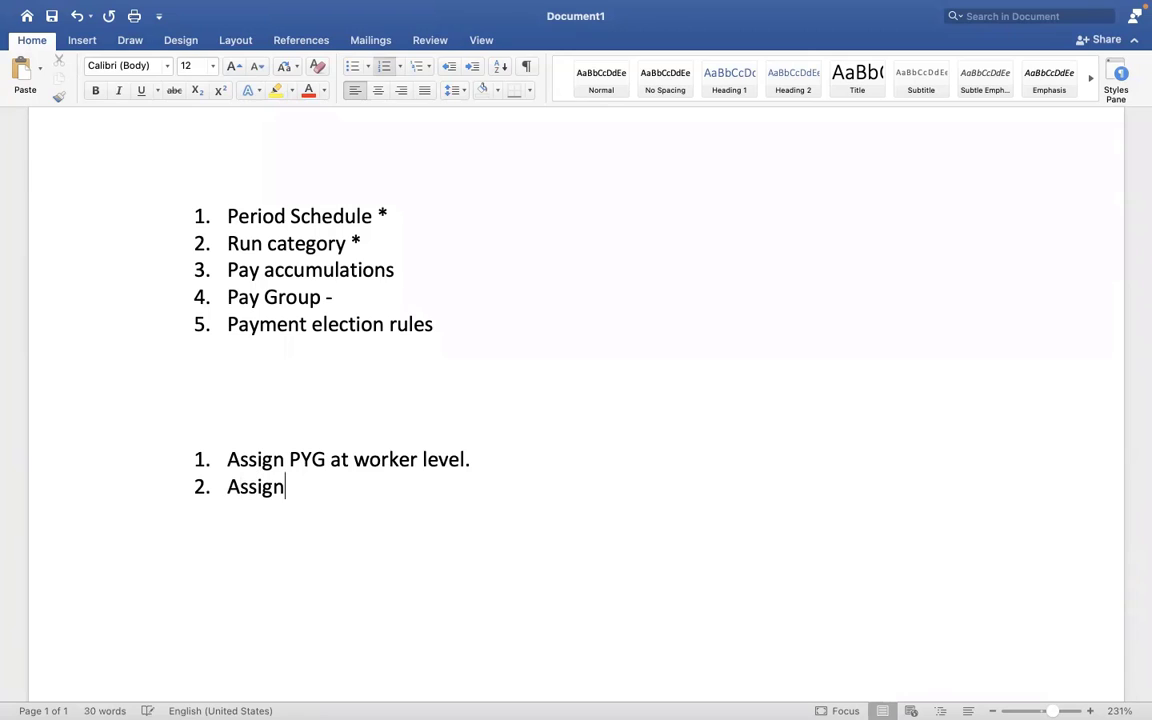
{"action": "type", "text": " PYG at"}
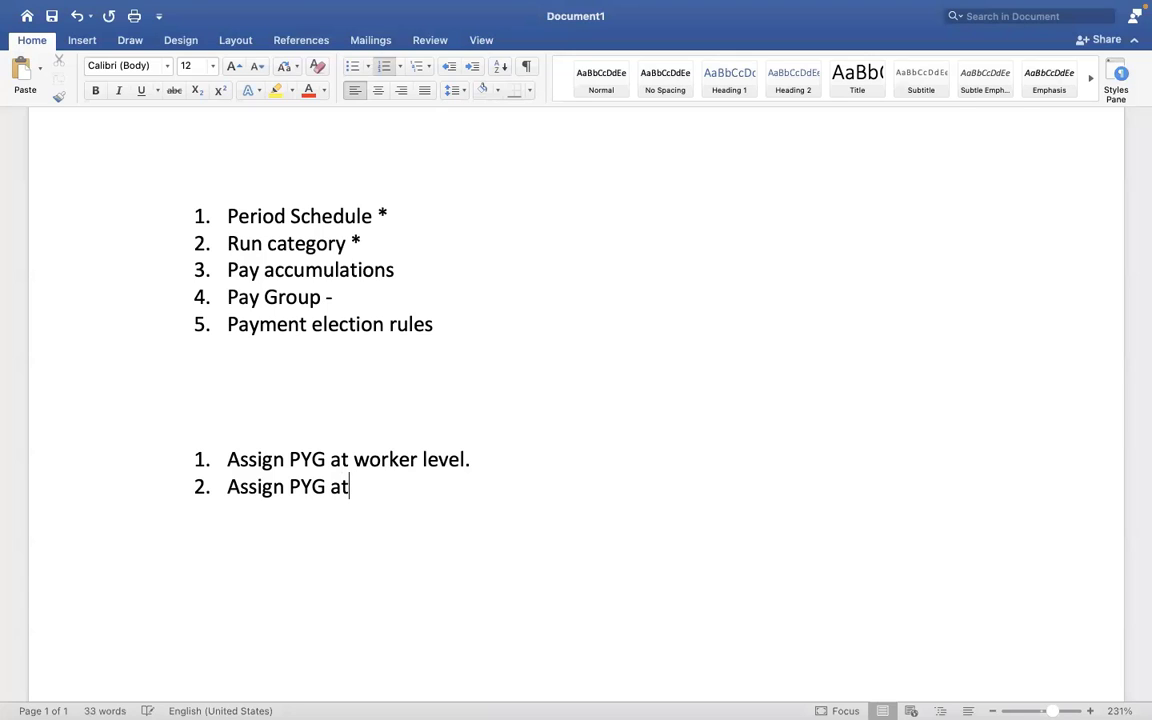
{"action": "key", "text": "BackSpace"}
{"action": "key", "text": "BackSpace"}
{"action": "type", "text": "task"}
{"action": "key", "text": "Return"}
{"action": "type", "text": "A"}
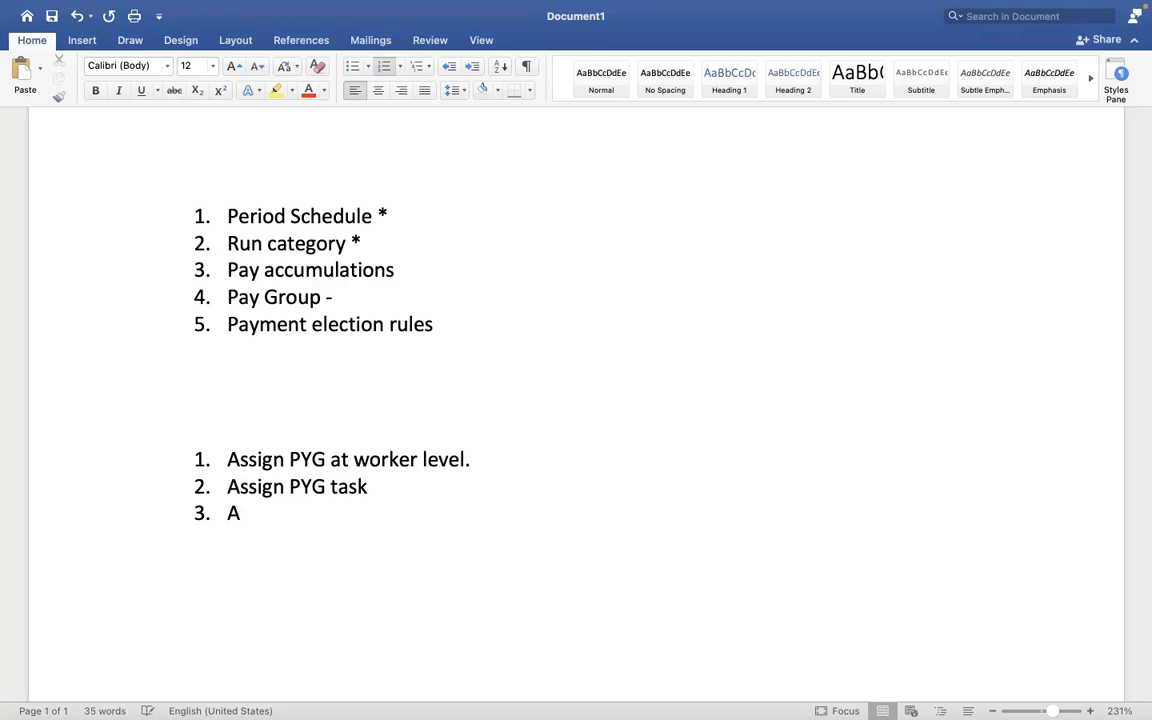
{"action": "type", "text": "ssign pay"}
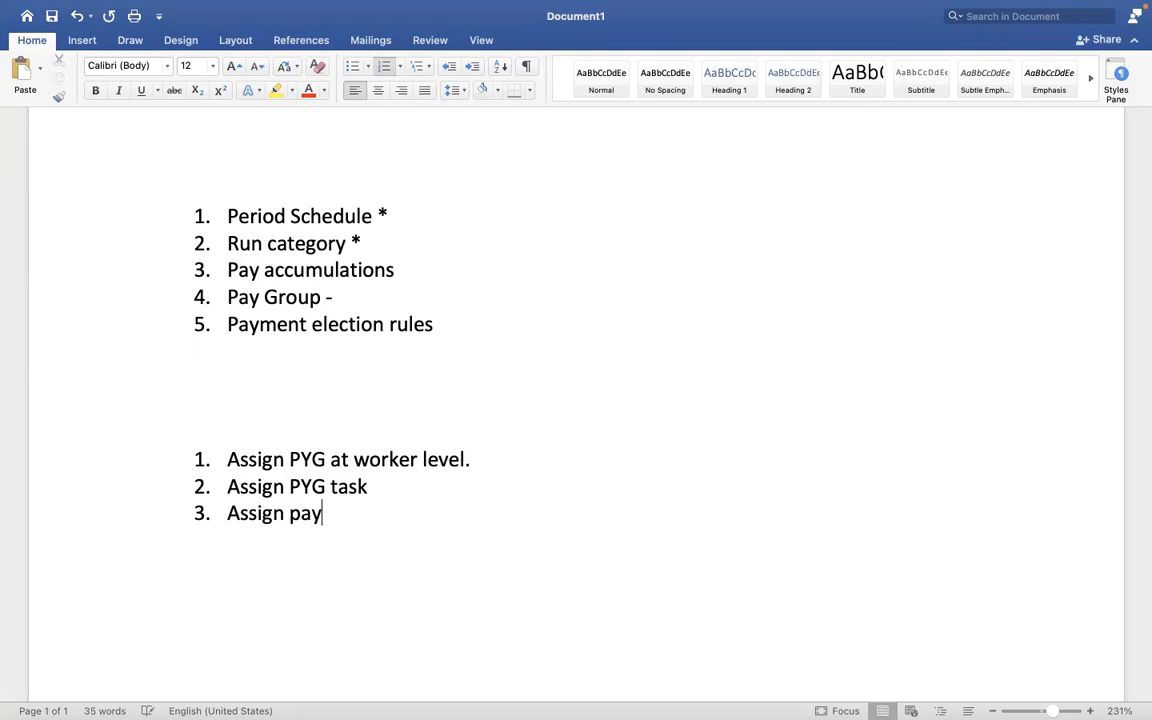
{"action": "type", "text": " group - Au"}
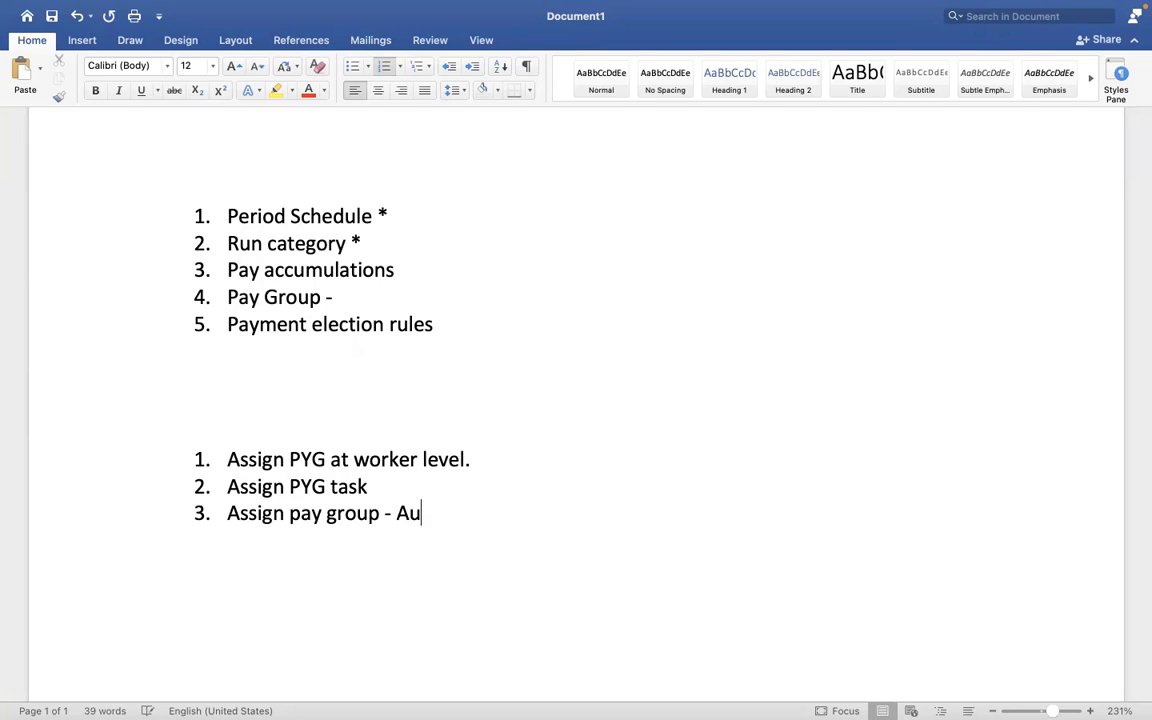
{"action": "type", "text": "to rule"}
{"action": "key", "text": "Return"}
{"action": "type", "text": "A"}
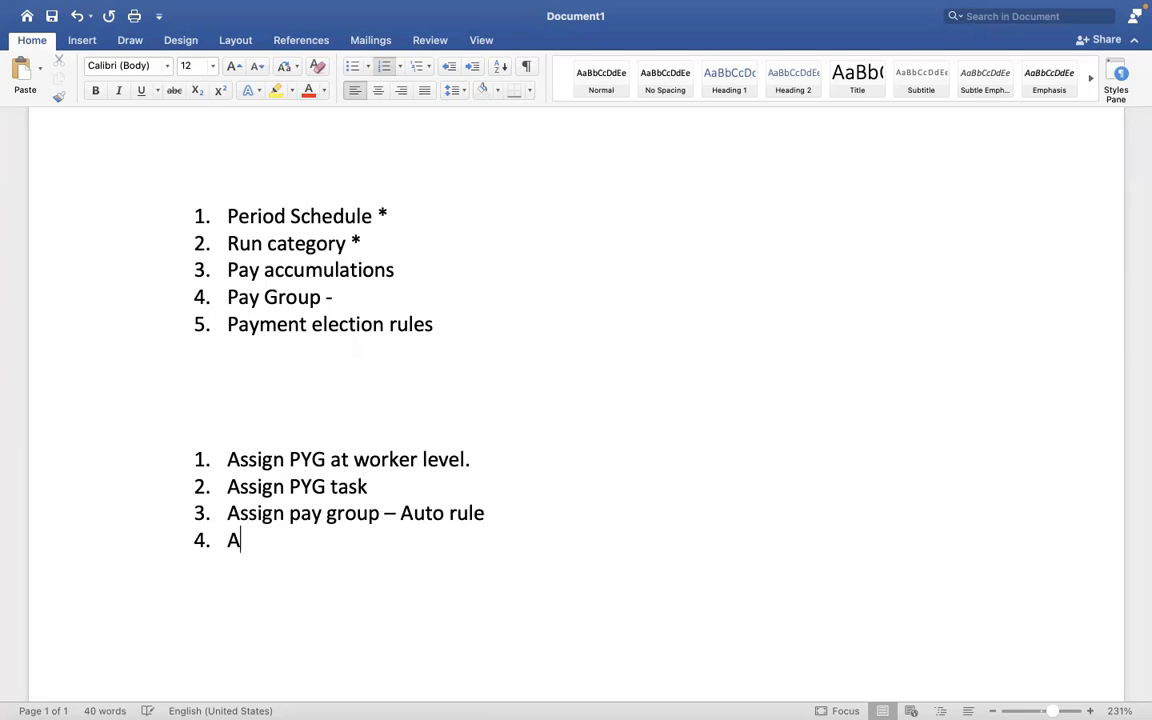
{"action": "type", "text": "ssign pa"}
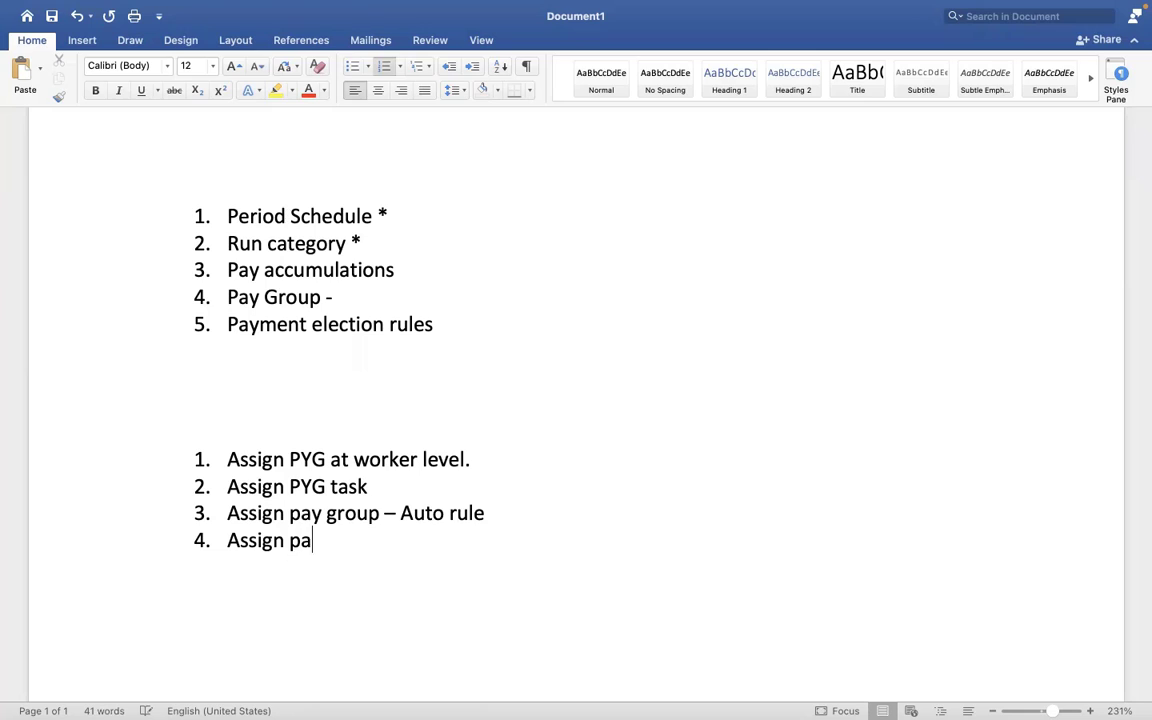
{"action": "type", "text": "y group - "}
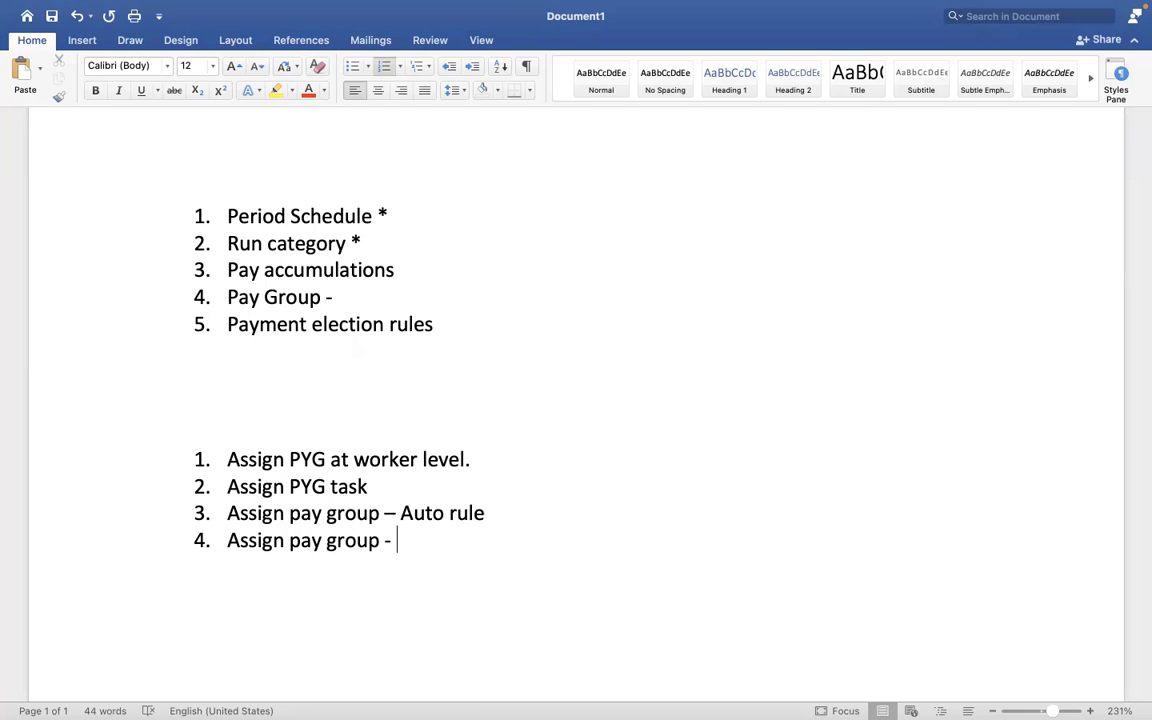
{"action": "type", "text": "EIB"}
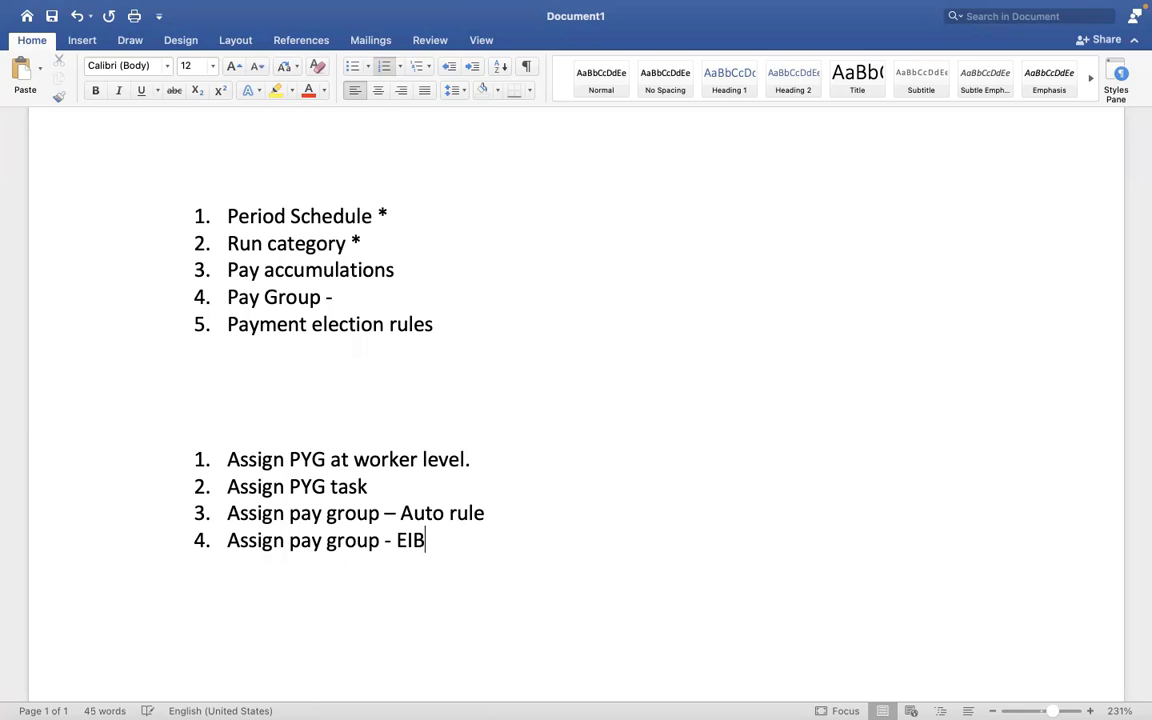